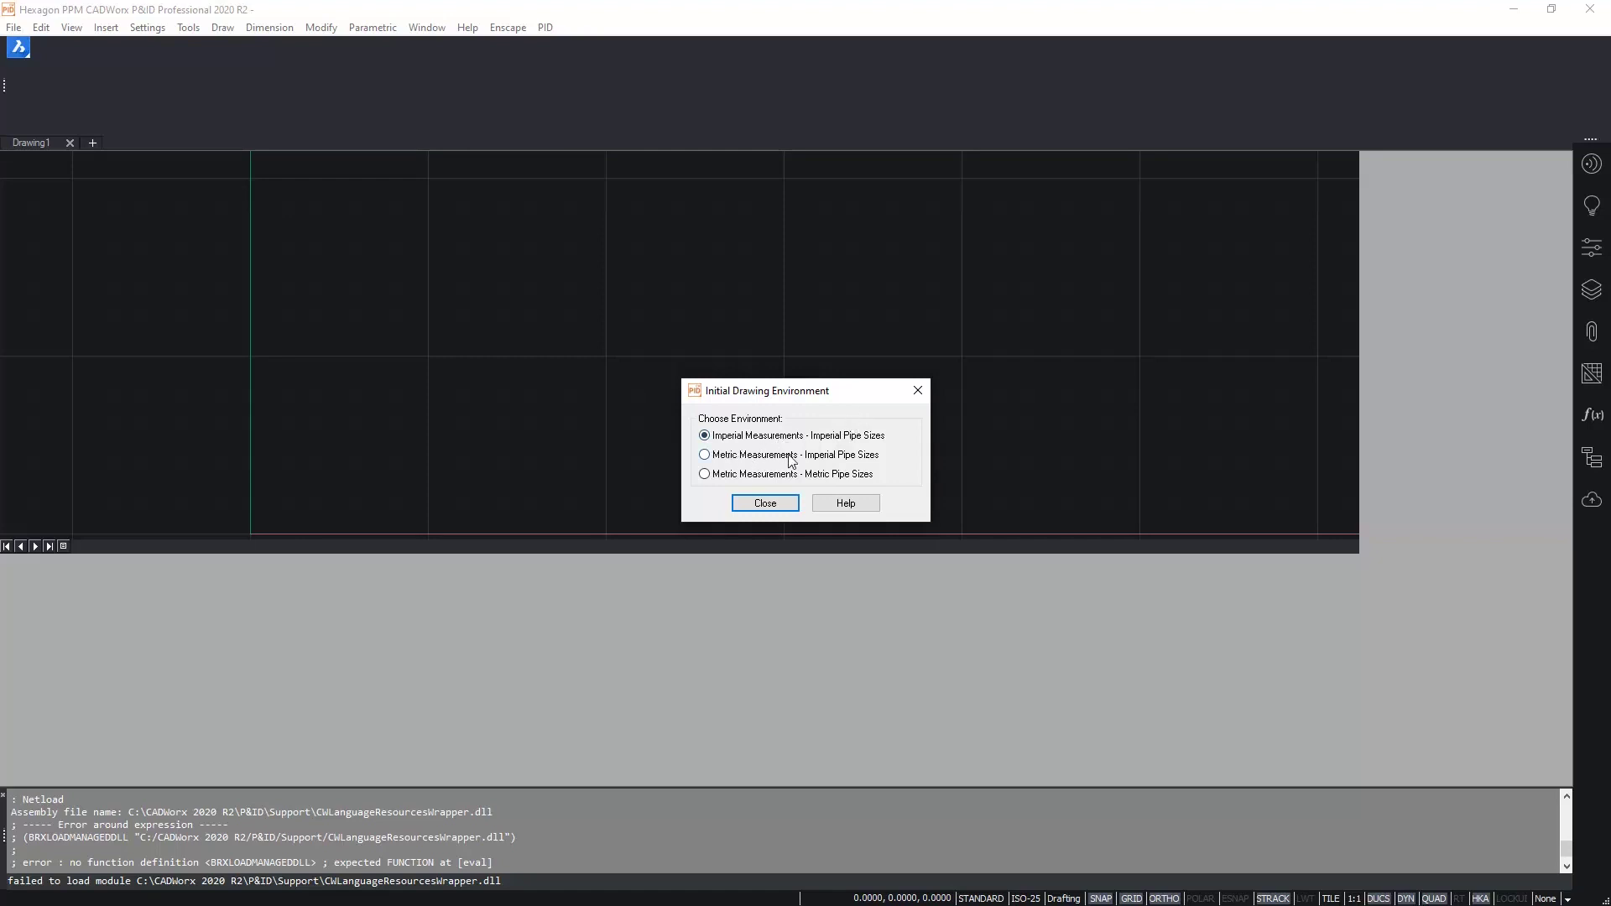
- Set the initial drawing environment to Metric Measurements - Imperial Pipe Sizes
{"action": "left_click", "coordinate": [748, 457]}
{"action": "left_click", "coordinate": [767, 502]}
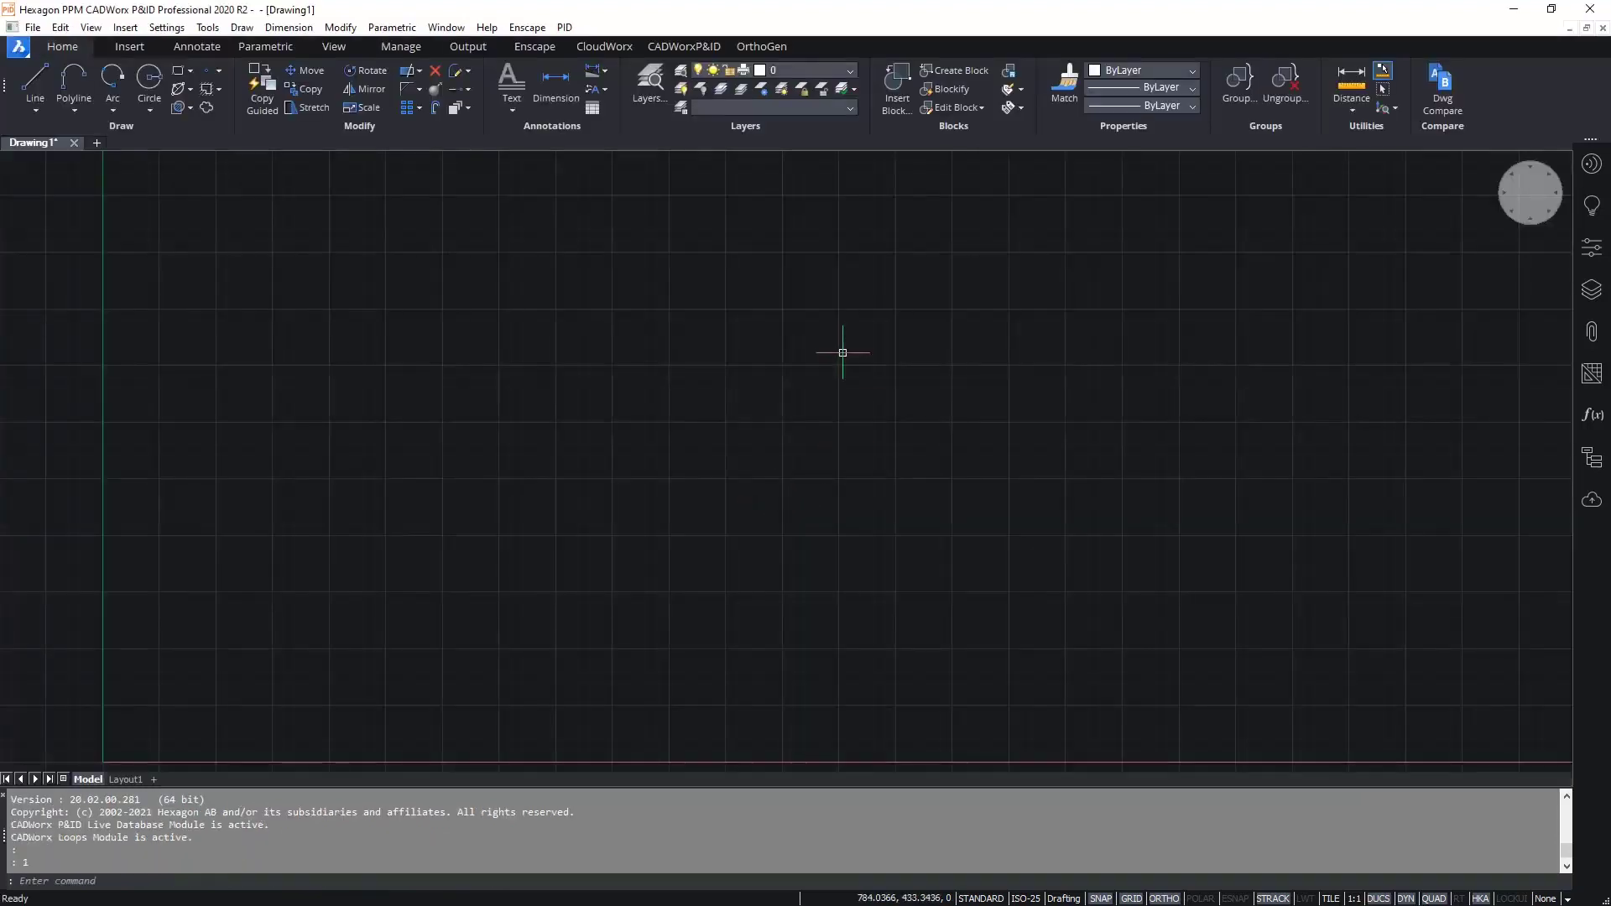
- Open the P&ID file manager and check its list of existing project directories
{"action": "left_click", "coordinate": [697, 44]}
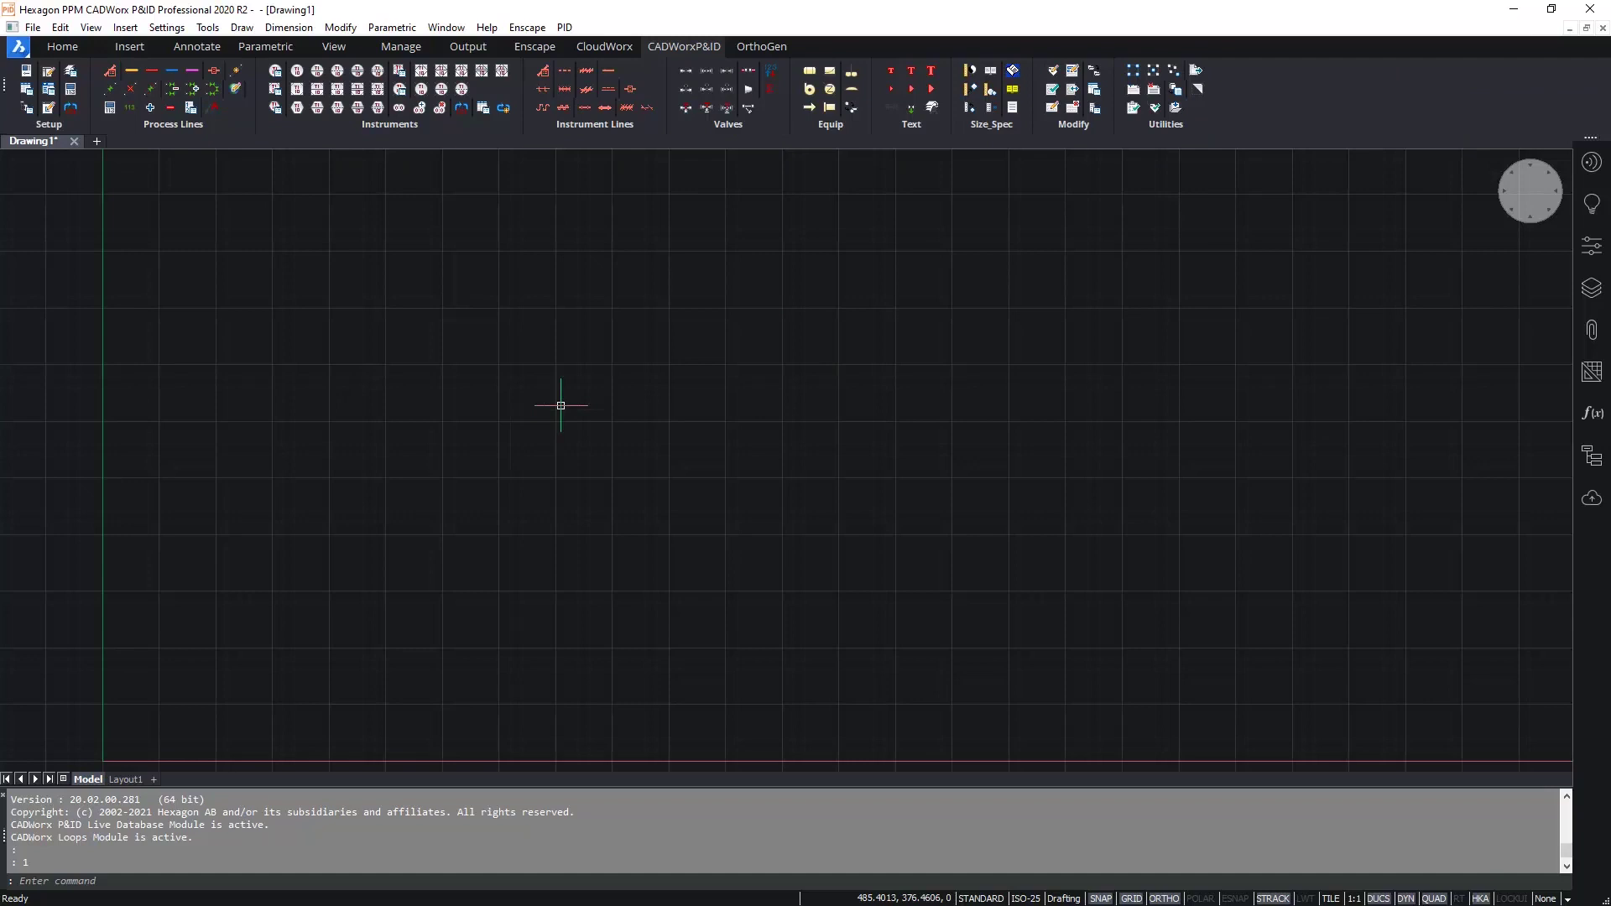
{"action": "left_click", "coordinate": [72, 73]}
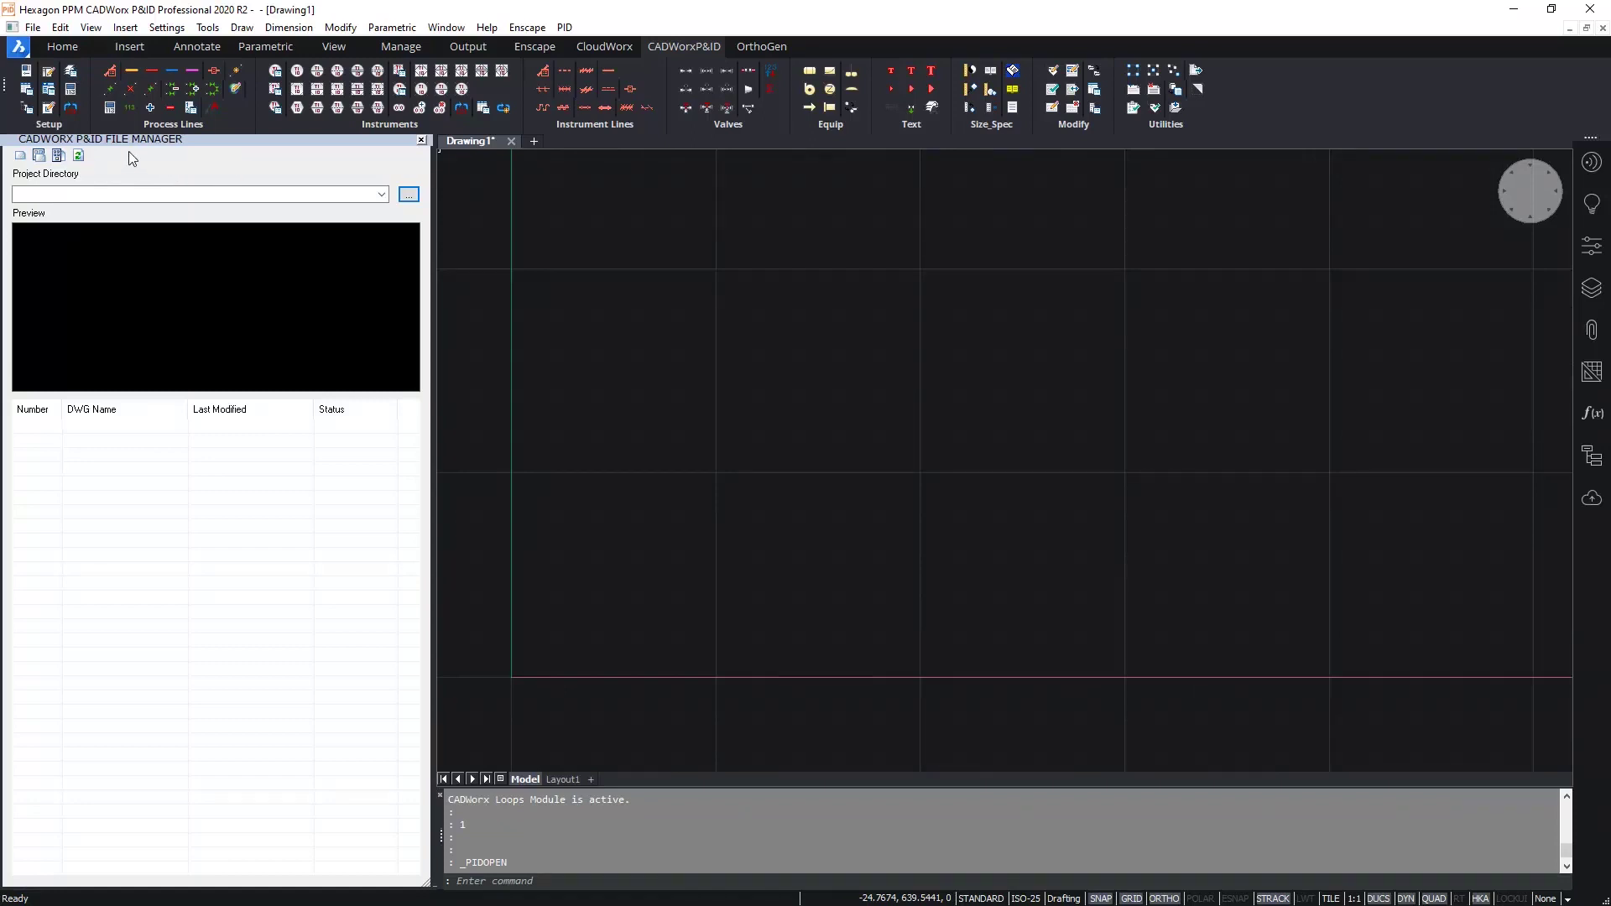
{"action": "left_click", "coordinate": [381, 194]}
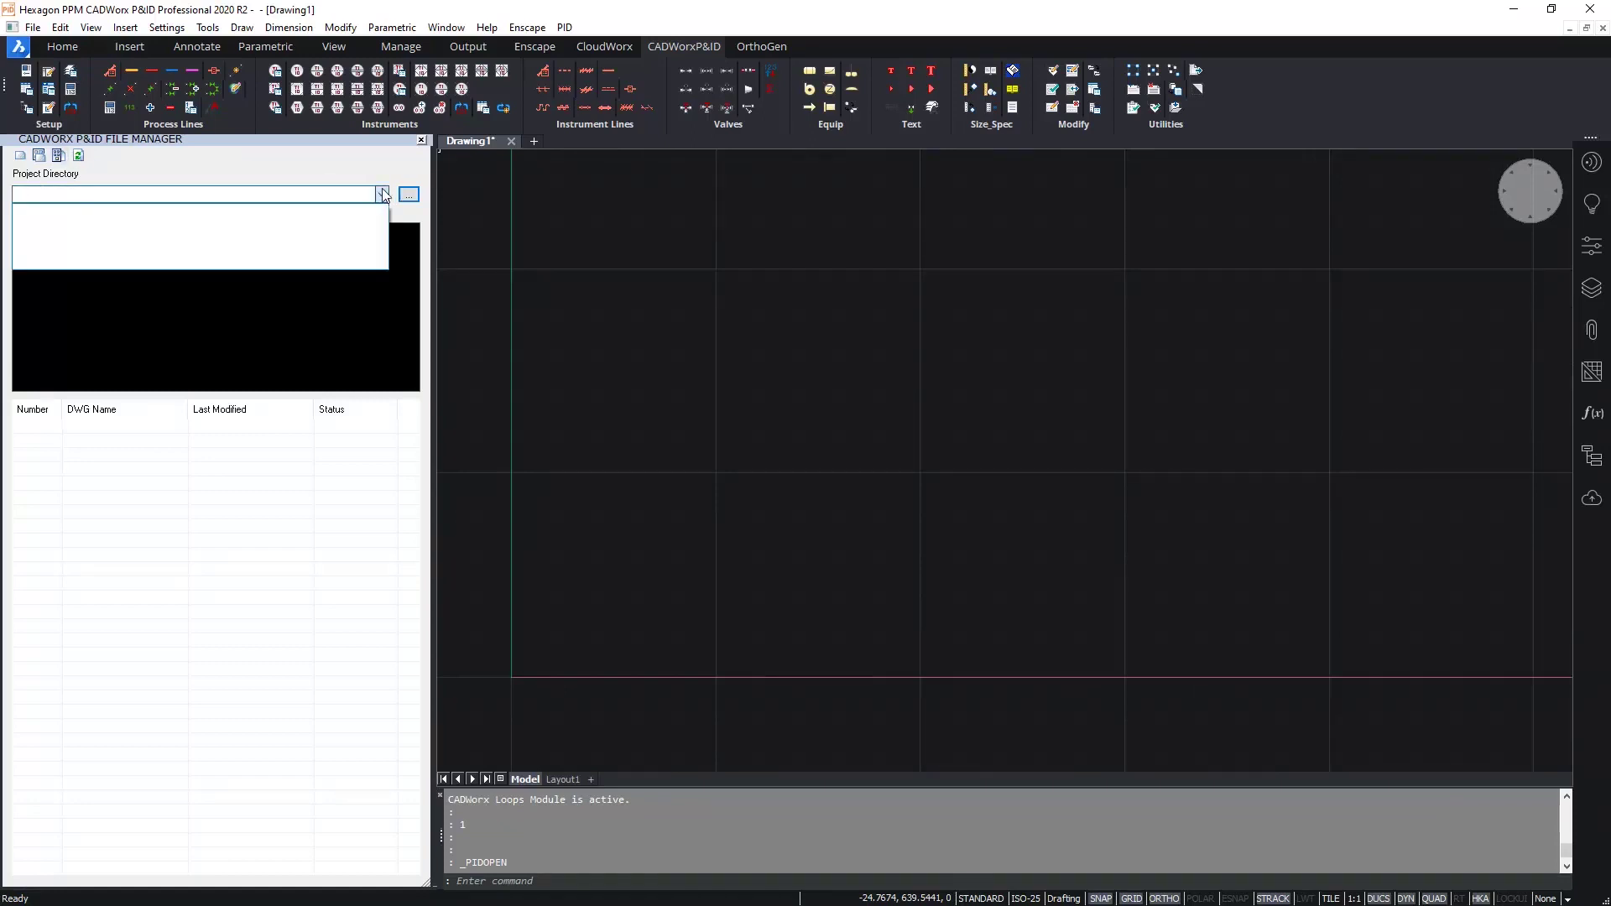
{"action": "left_click", "coordinate": [329, 168]}
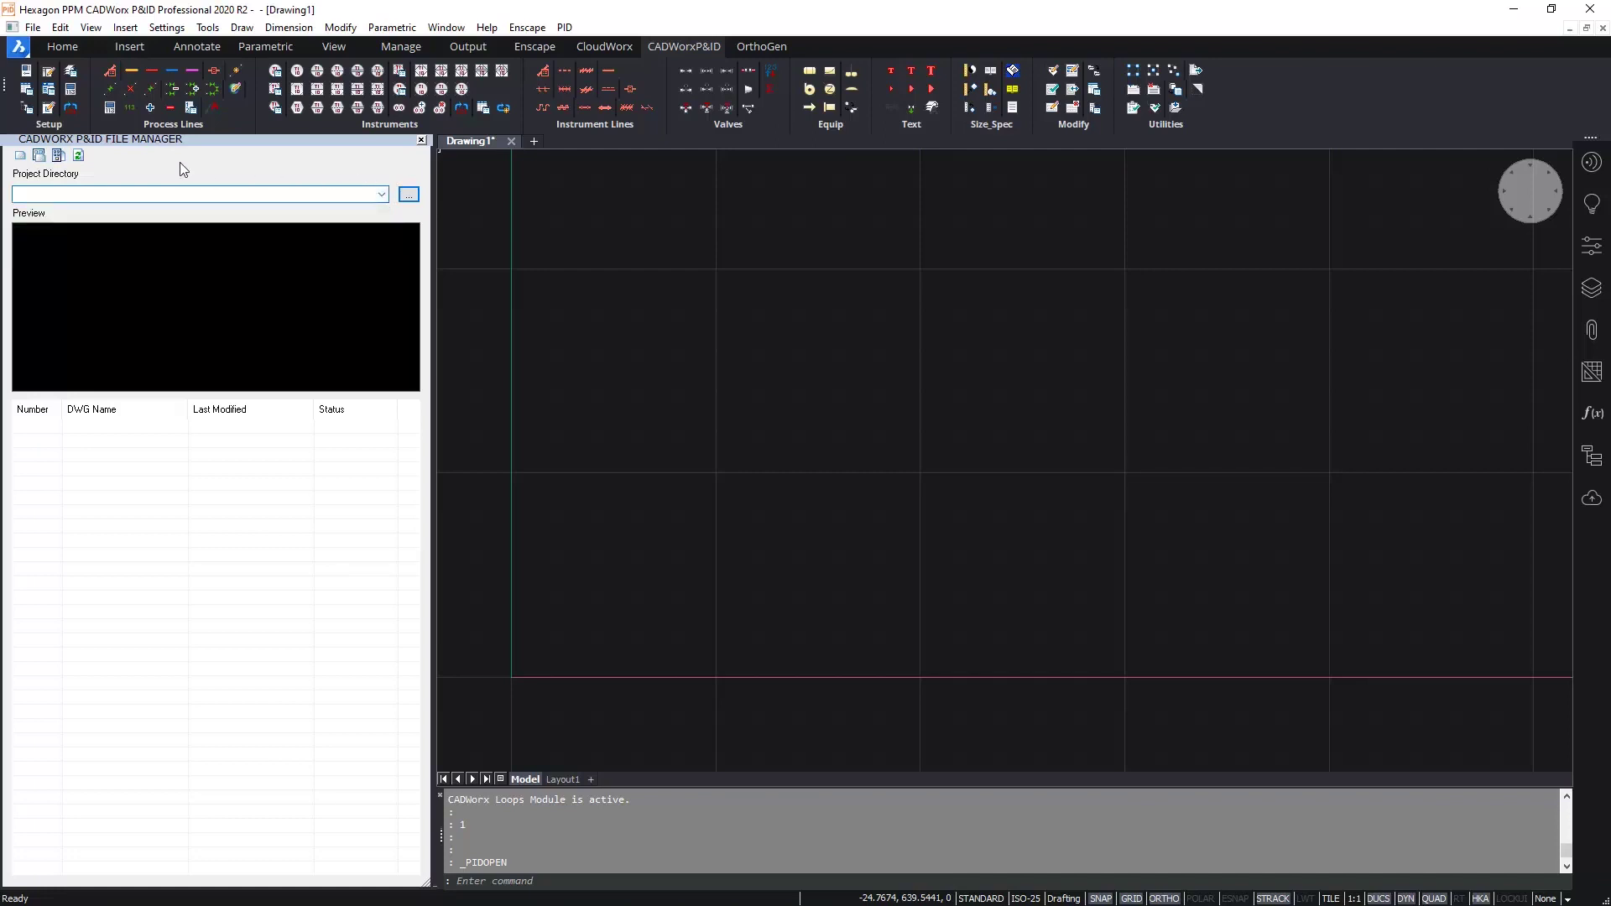
- Set up a new project directory with an Access database file named Project1 in C:\CADWorx Evaluation\PID
{"action": "left_click", "coordinate": [59, 157]}
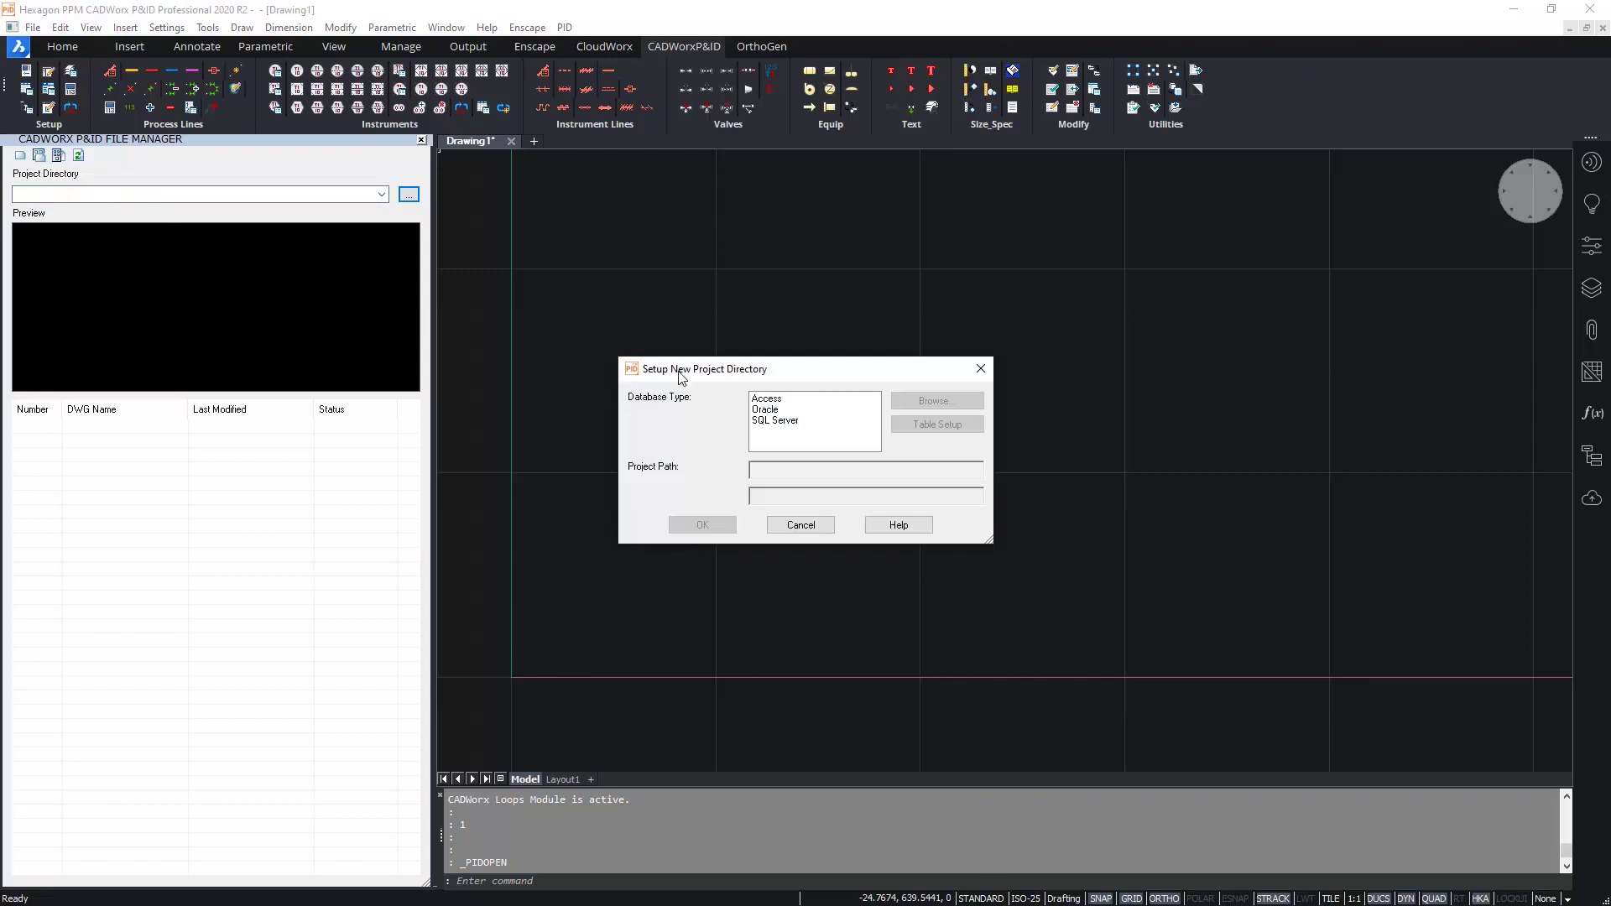
{"action": "left_click", "coordinate": [848, 400]}
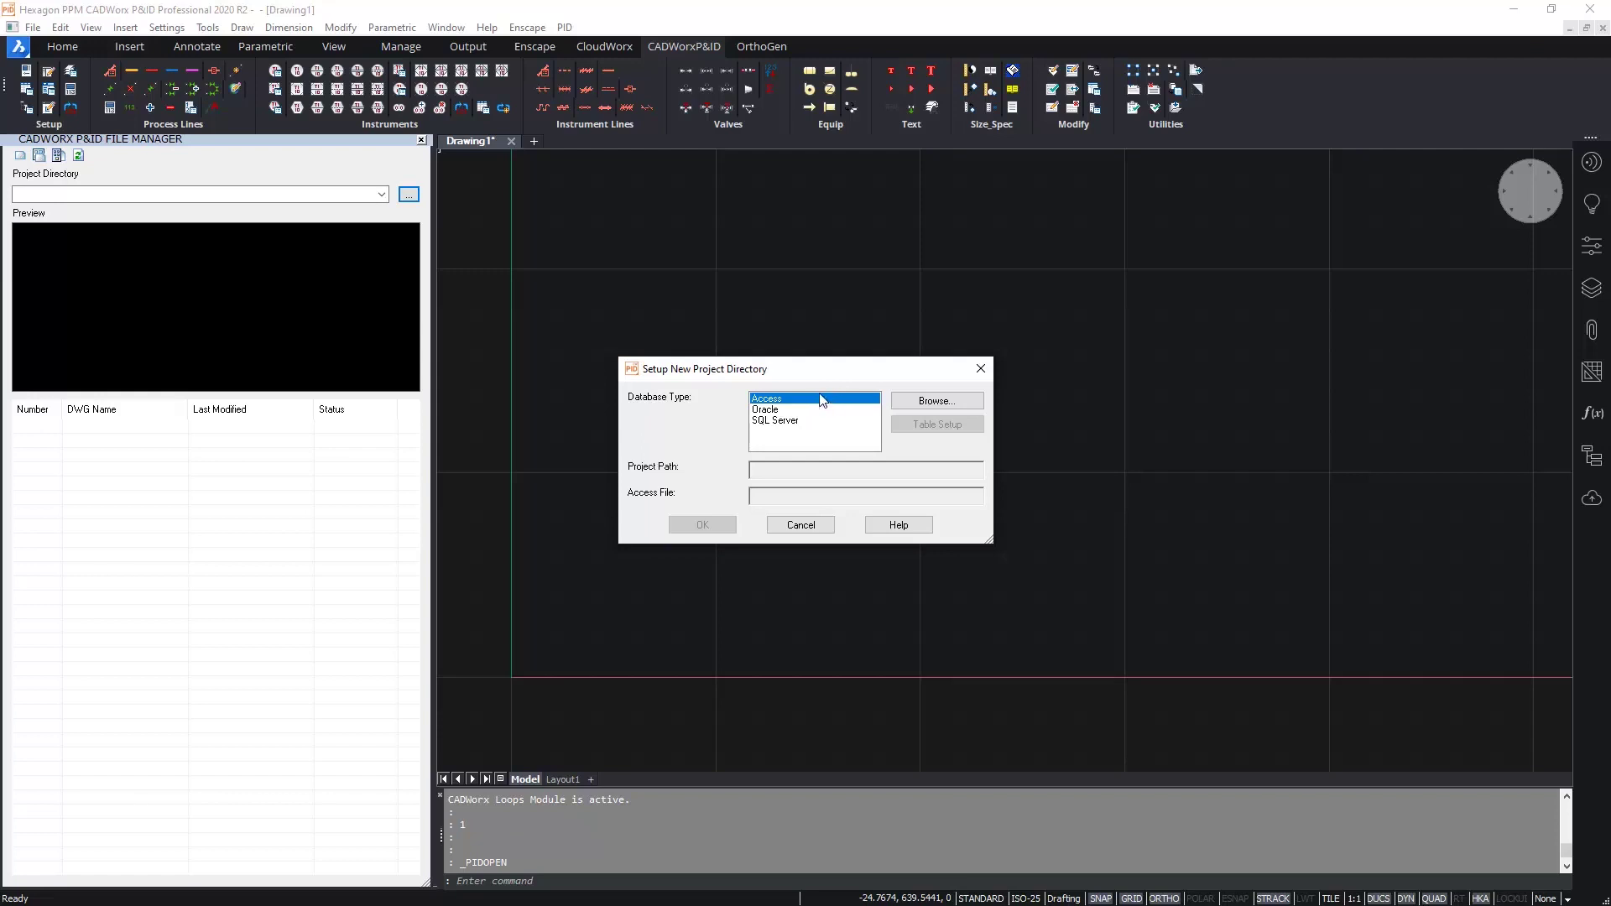
{"action": "left_click", "coordinate": [916, 402]}
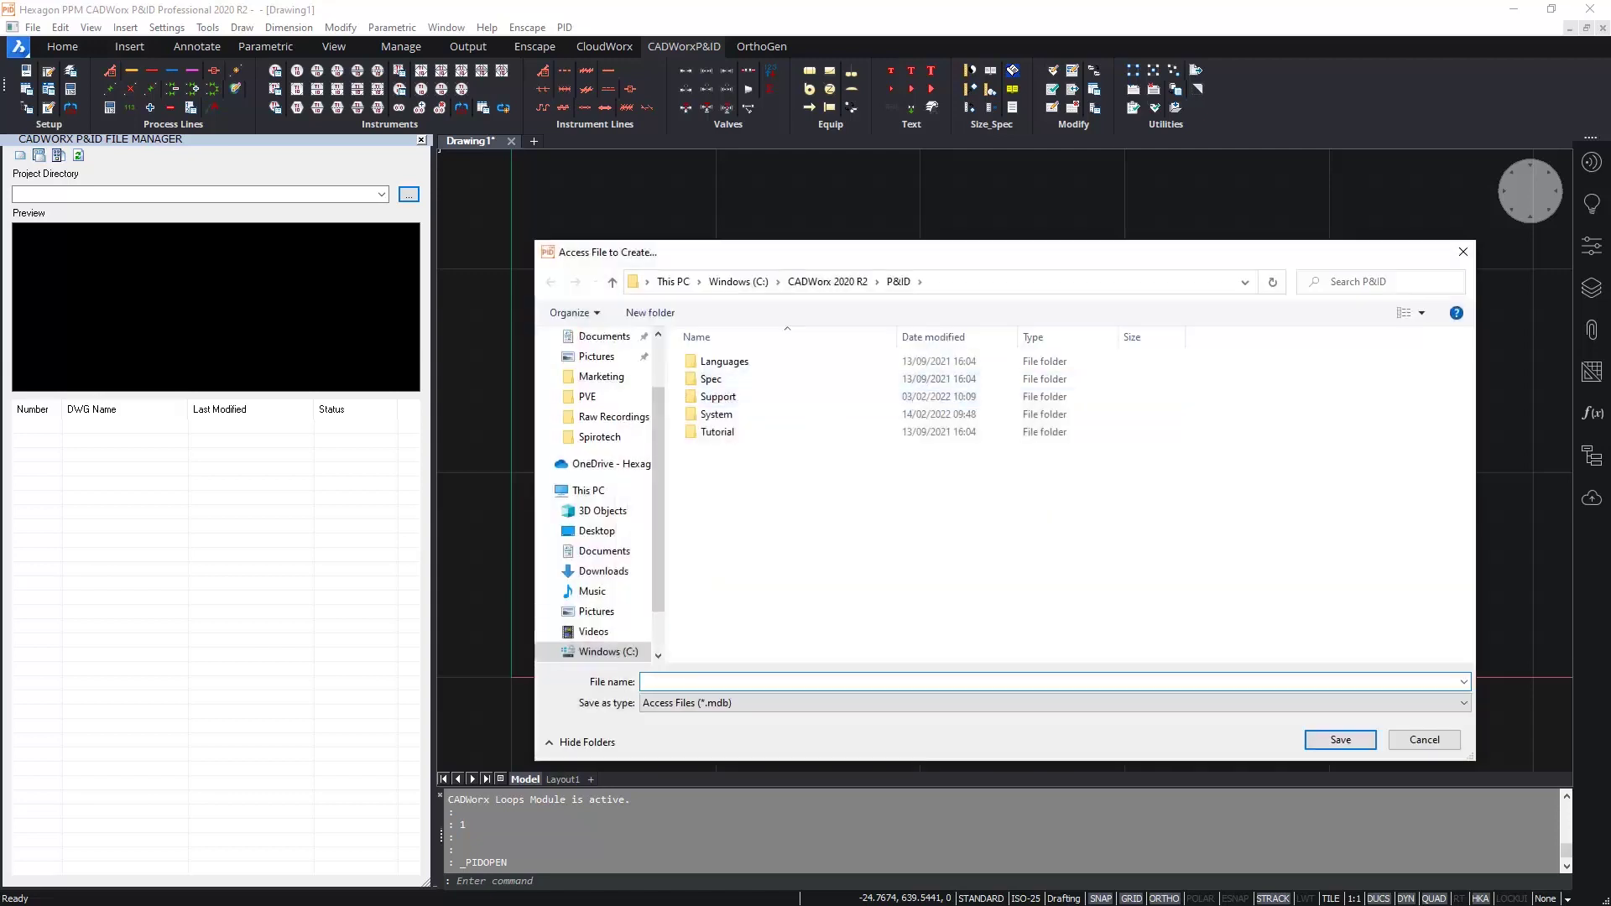
{"action": "left_click", "coordinate": [972, 272]}
{"action": "left_click", "coordinate": [1021, 289]}
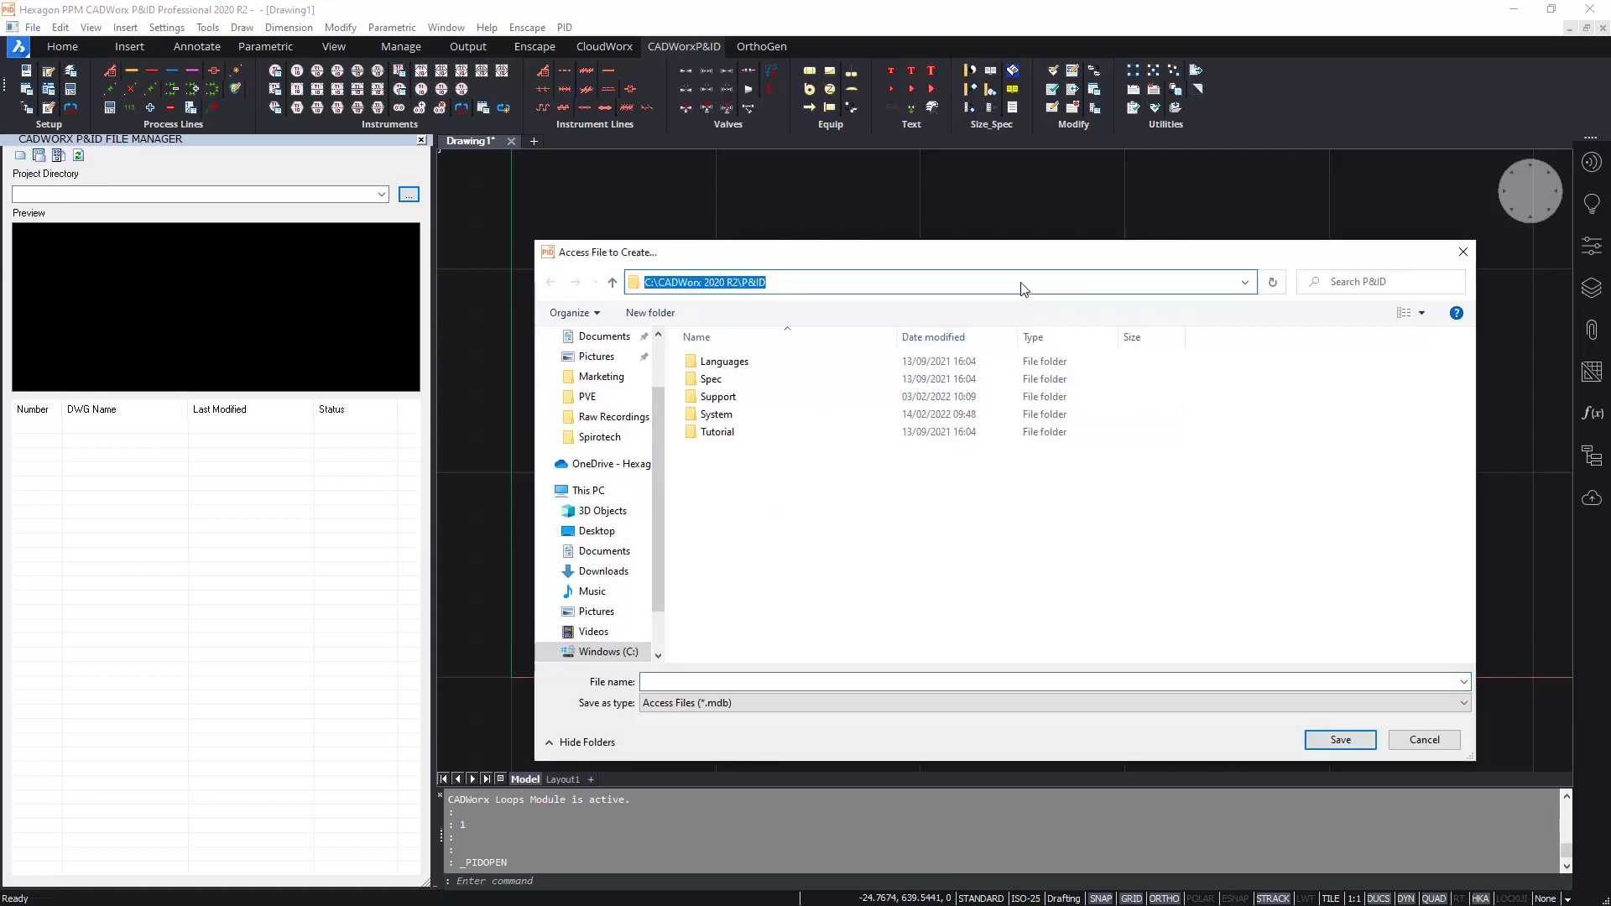
{"action": "type", "text": "C:\\CADWorx Evaluation"}
{"action": "key", "text": "Return"}
{"action": "double_click", "coordinate": [744, 397]}
{"action": "left_click", "coordinate": [771, 682]}
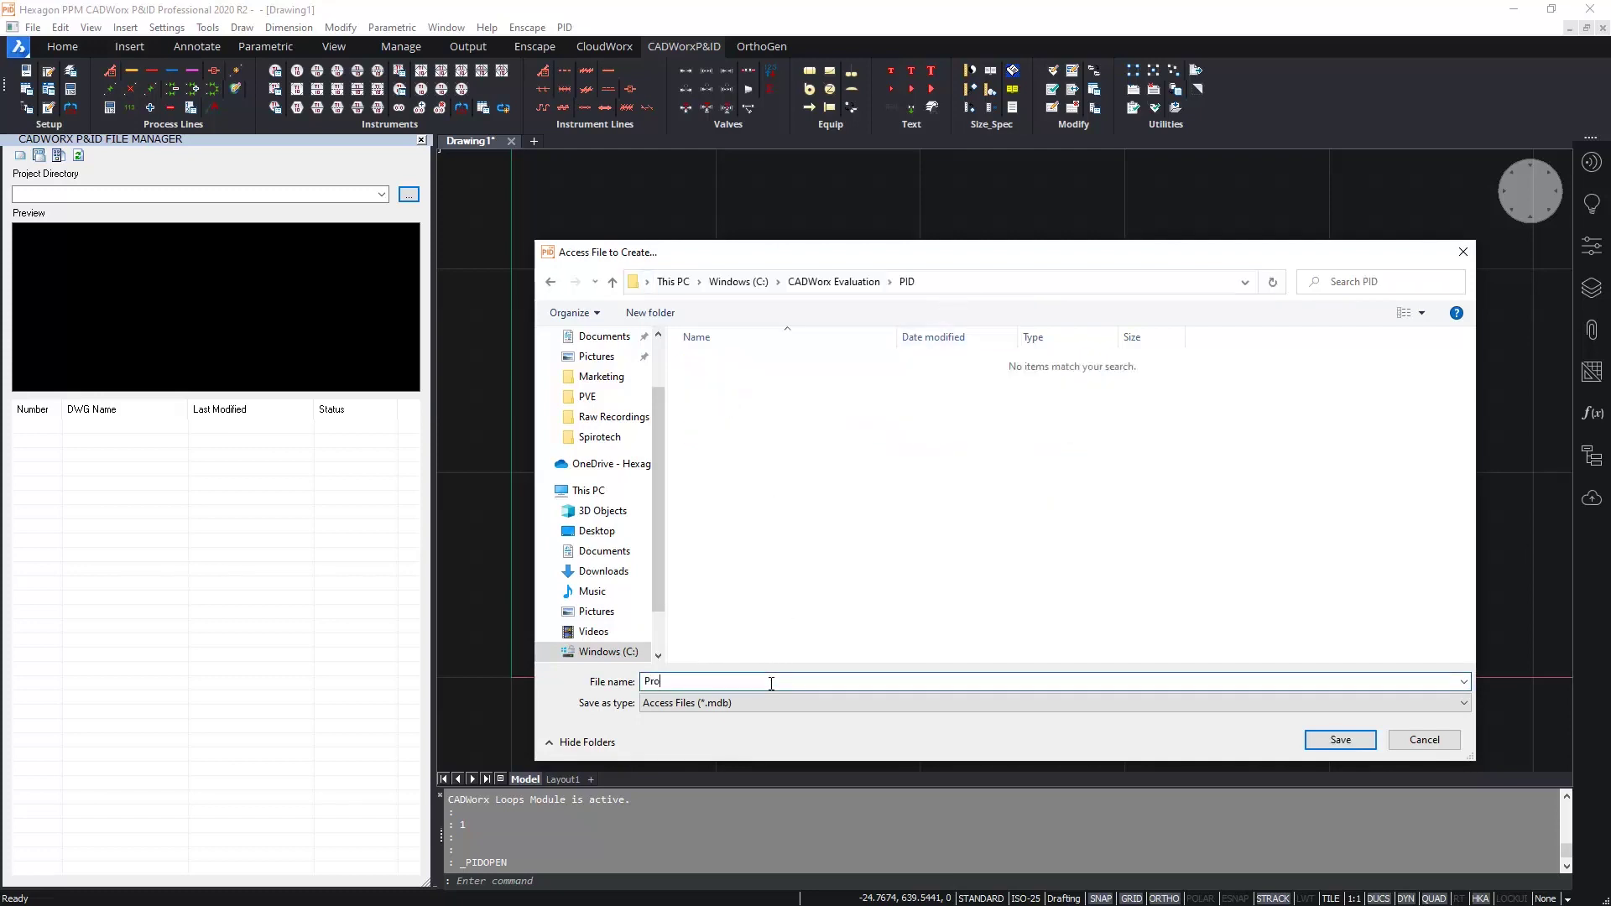
{"action": "type", "text": "Project1"}
{"action": "key", "text": "Return"}
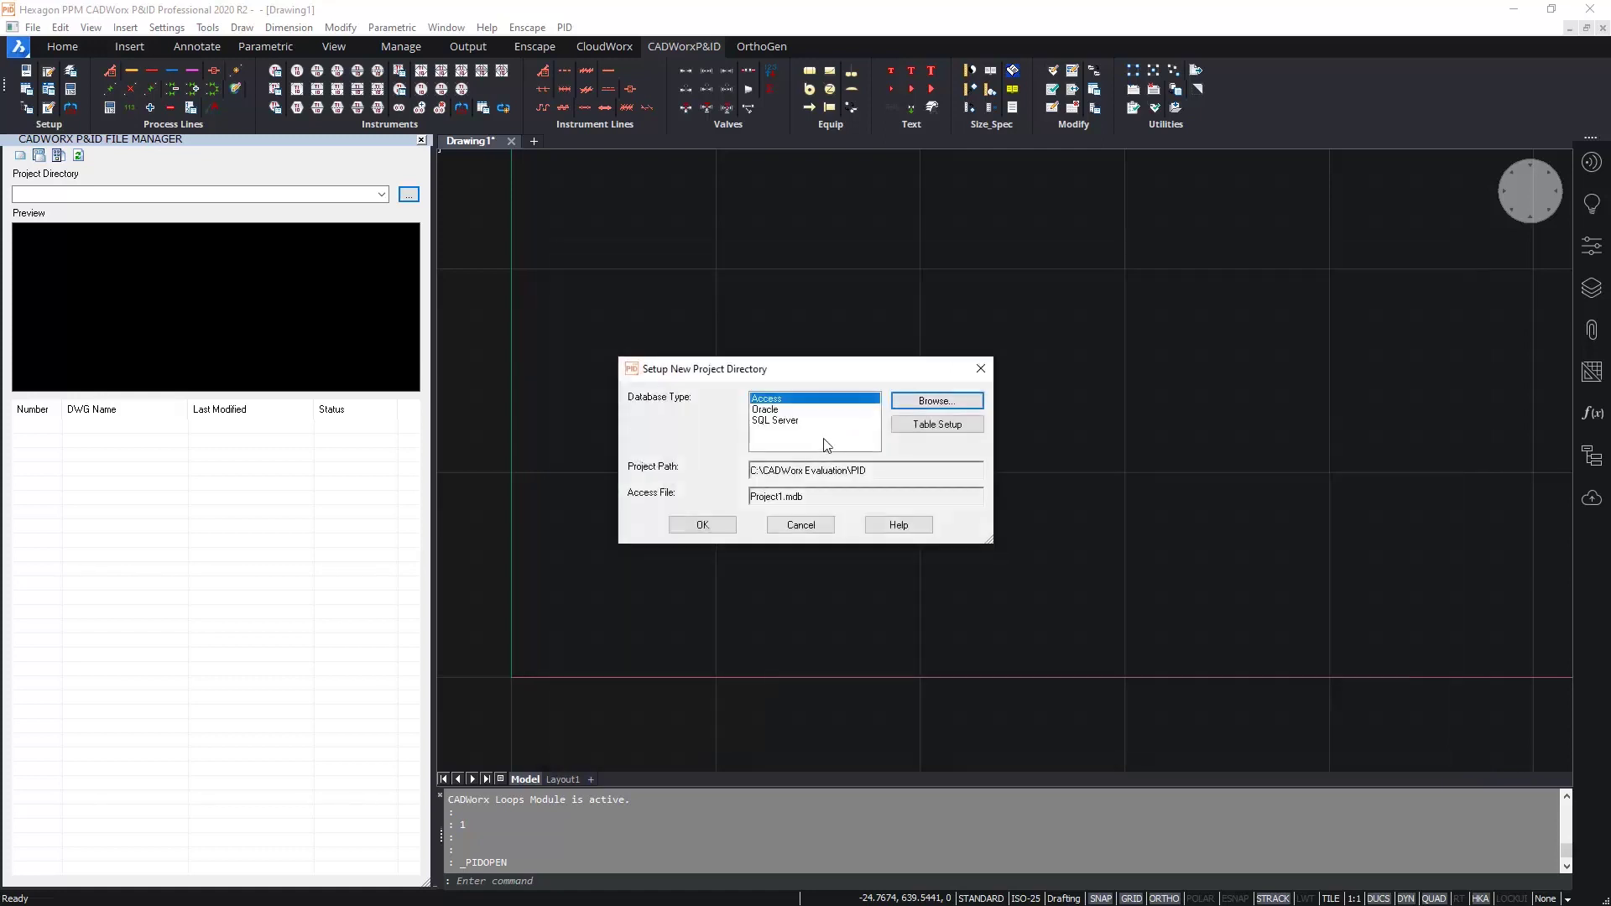
- Examine the column definitions of the project's database tables, including INSTRUMENT, LINE, VALVE, VESSEL, REDUCER and TIE_IN
{"action": "left_click", "coordinate": [946, 432]}
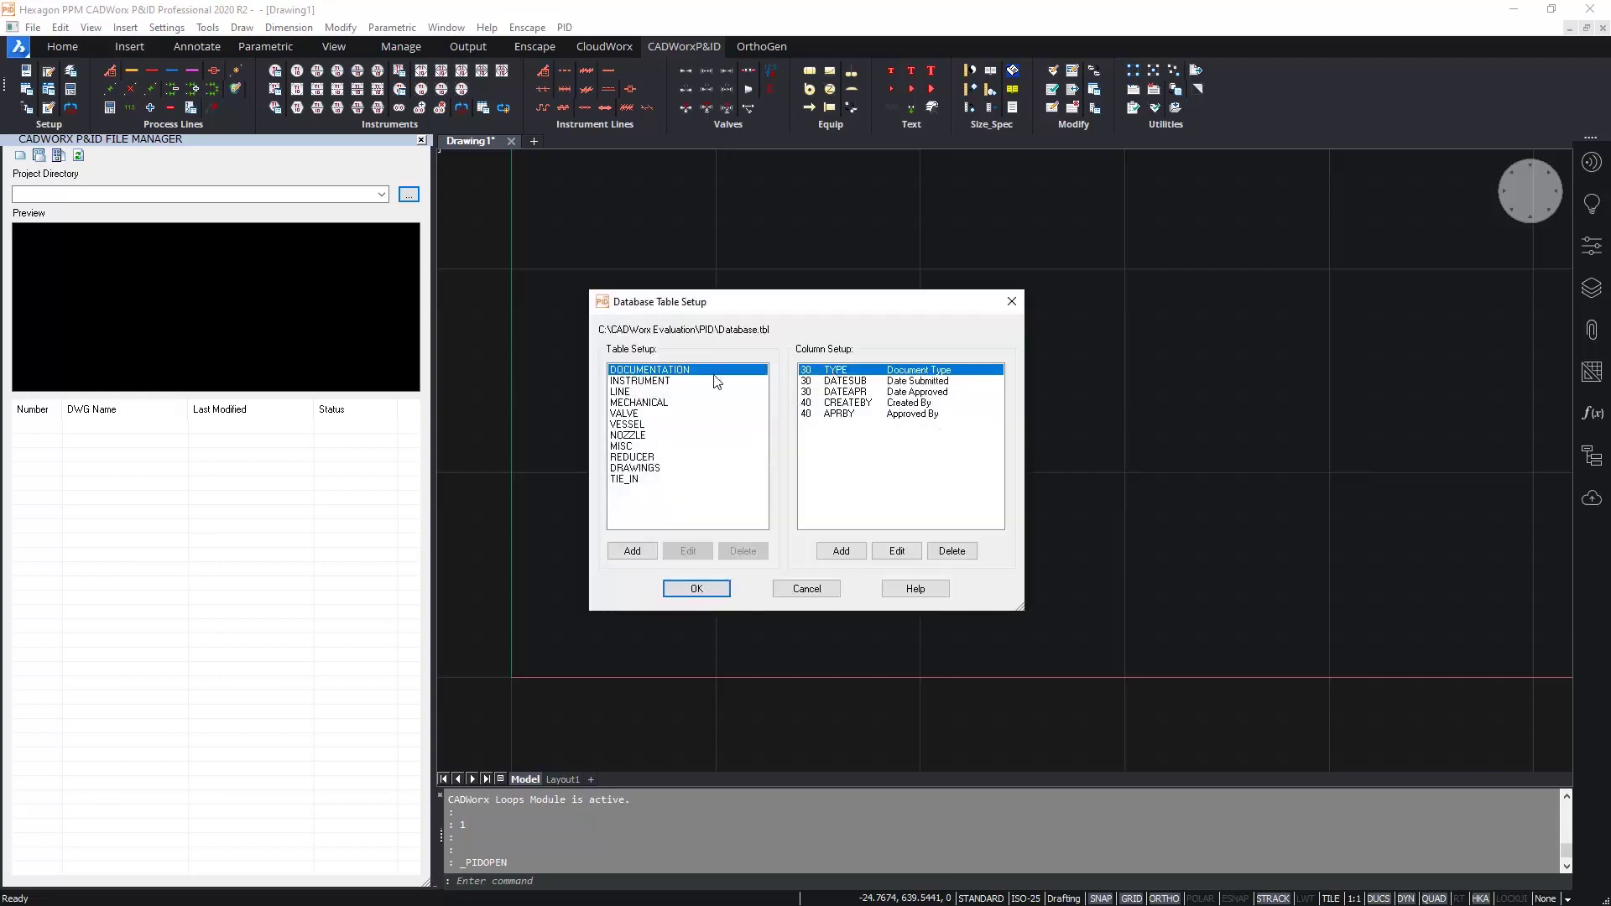
{"action": "left_click", "coordinate": [669, 383]}
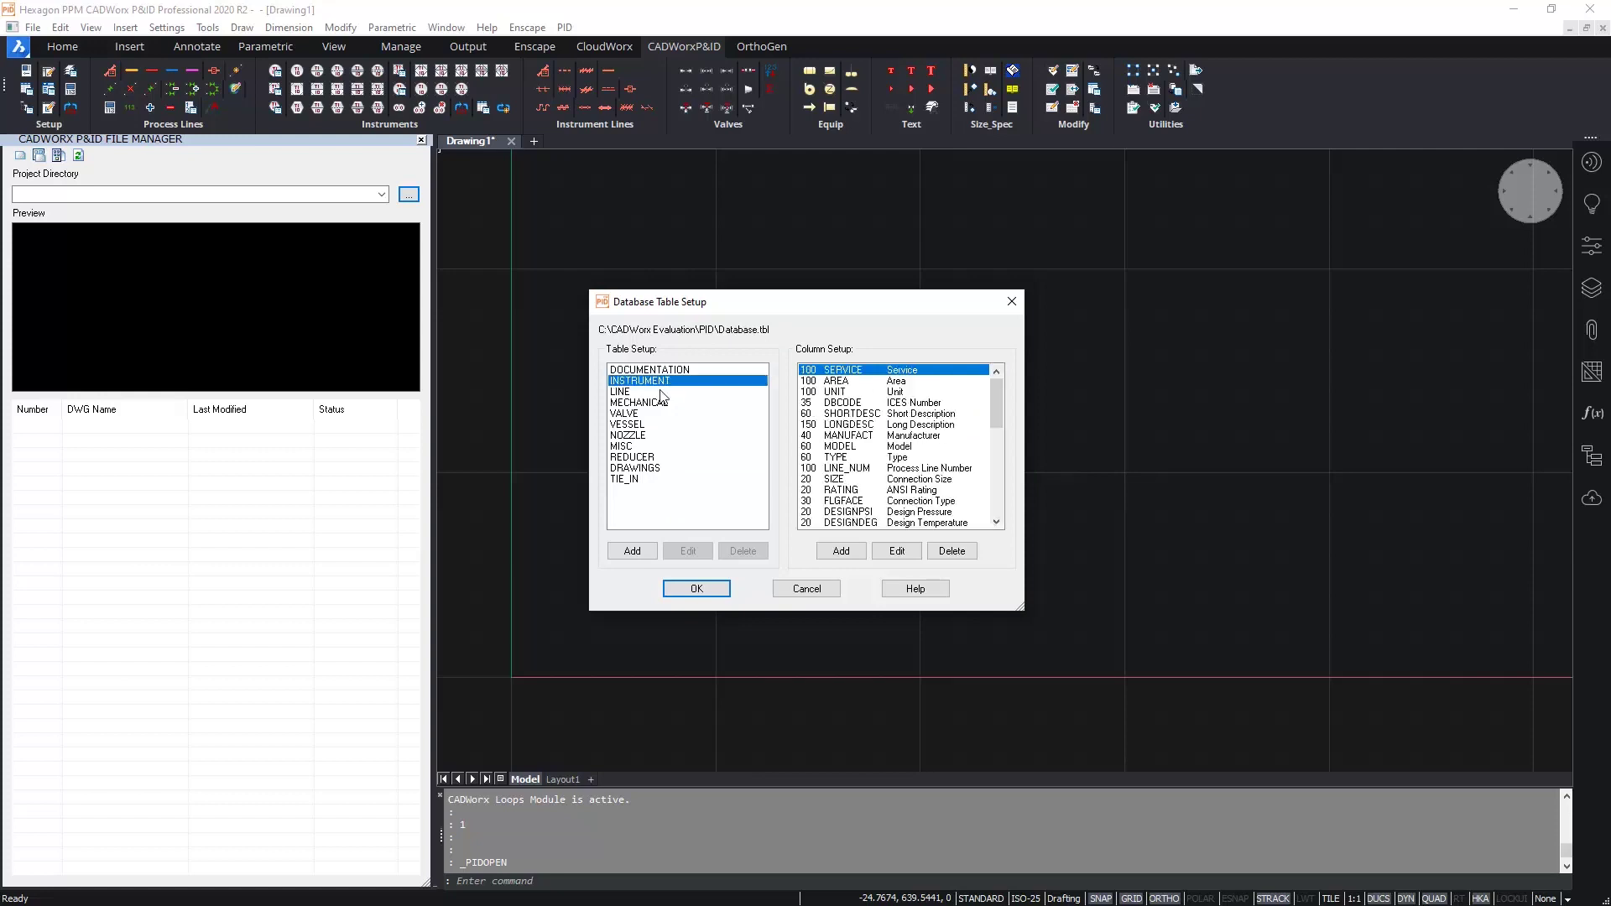
{"action": "left_click", "coordinate": [659, 392]}
{"action": "left_click", "coordinate": [654, 404]}
{"action": "left_click", "coordinate": [648, 425]}
{"action": "left_click", "coordinate": [643, 436]}
{"action": "left_click", "coordinate": [643, 446]}
{"action": "left_click", "coordinate": [643, 457]}
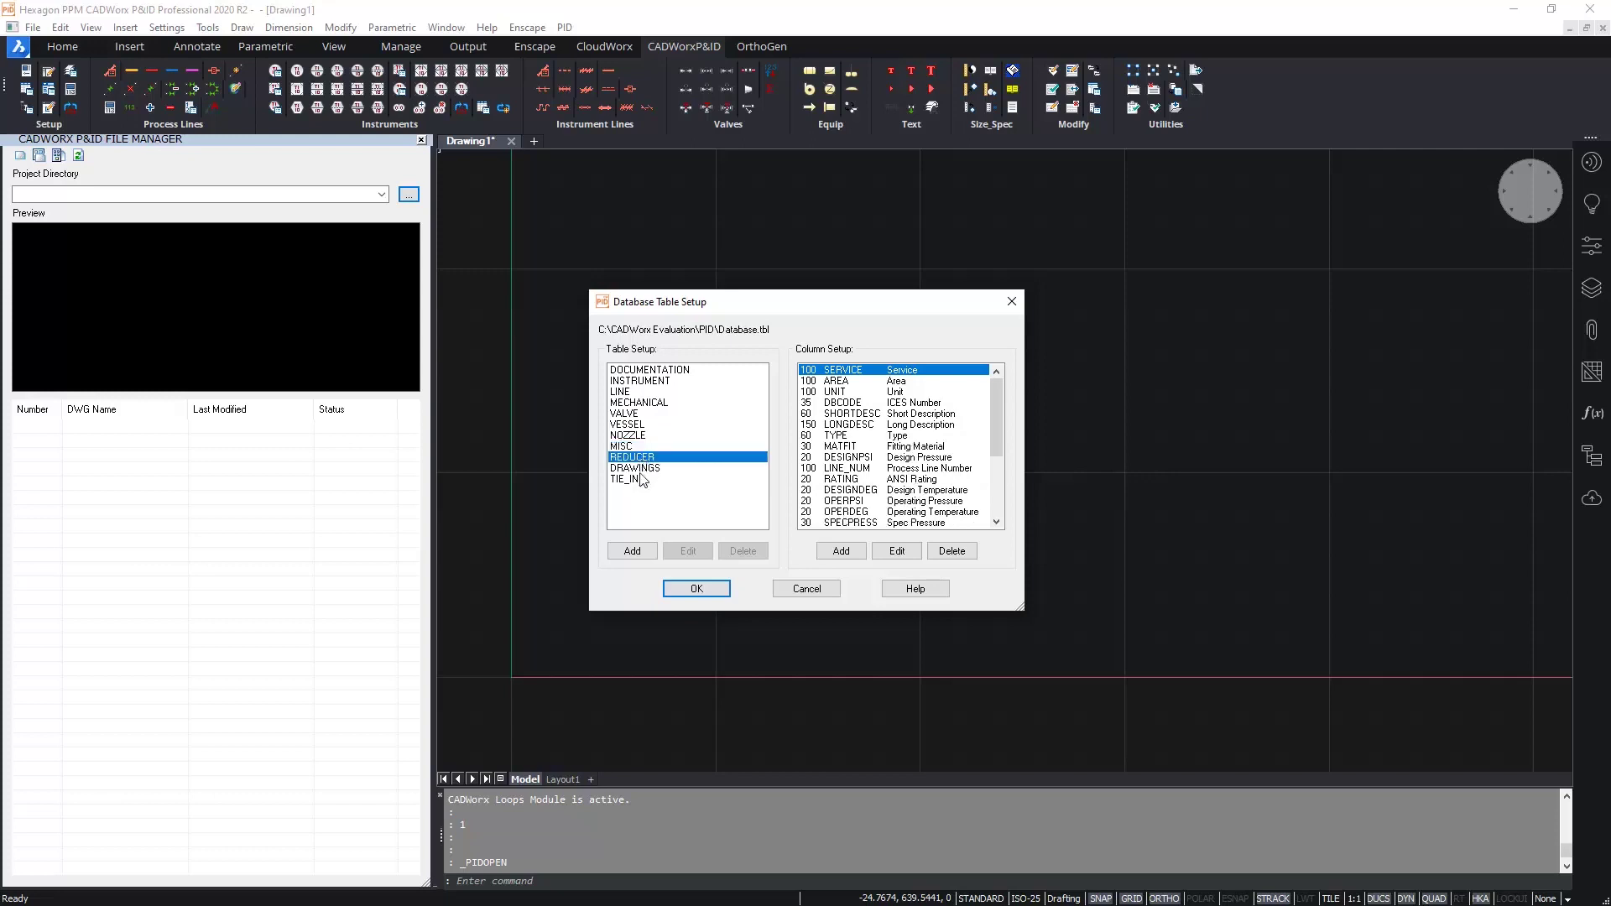
{"action": "left_click", "coordinate": [642, 415]}
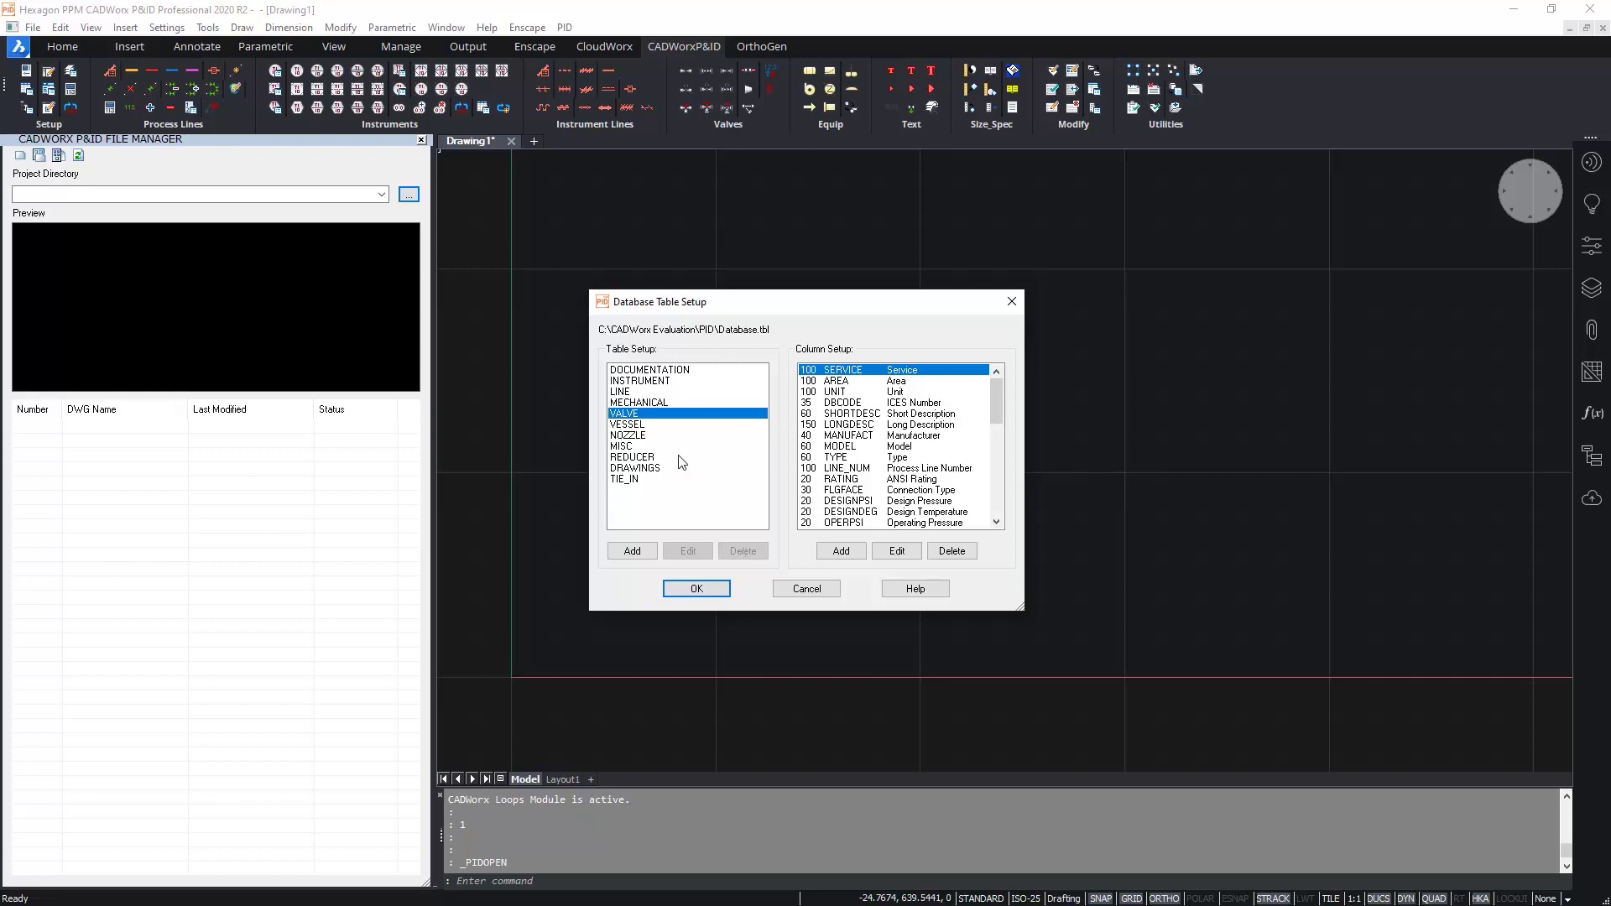
{"action": "left_click", "coordinate": [646, 481]}
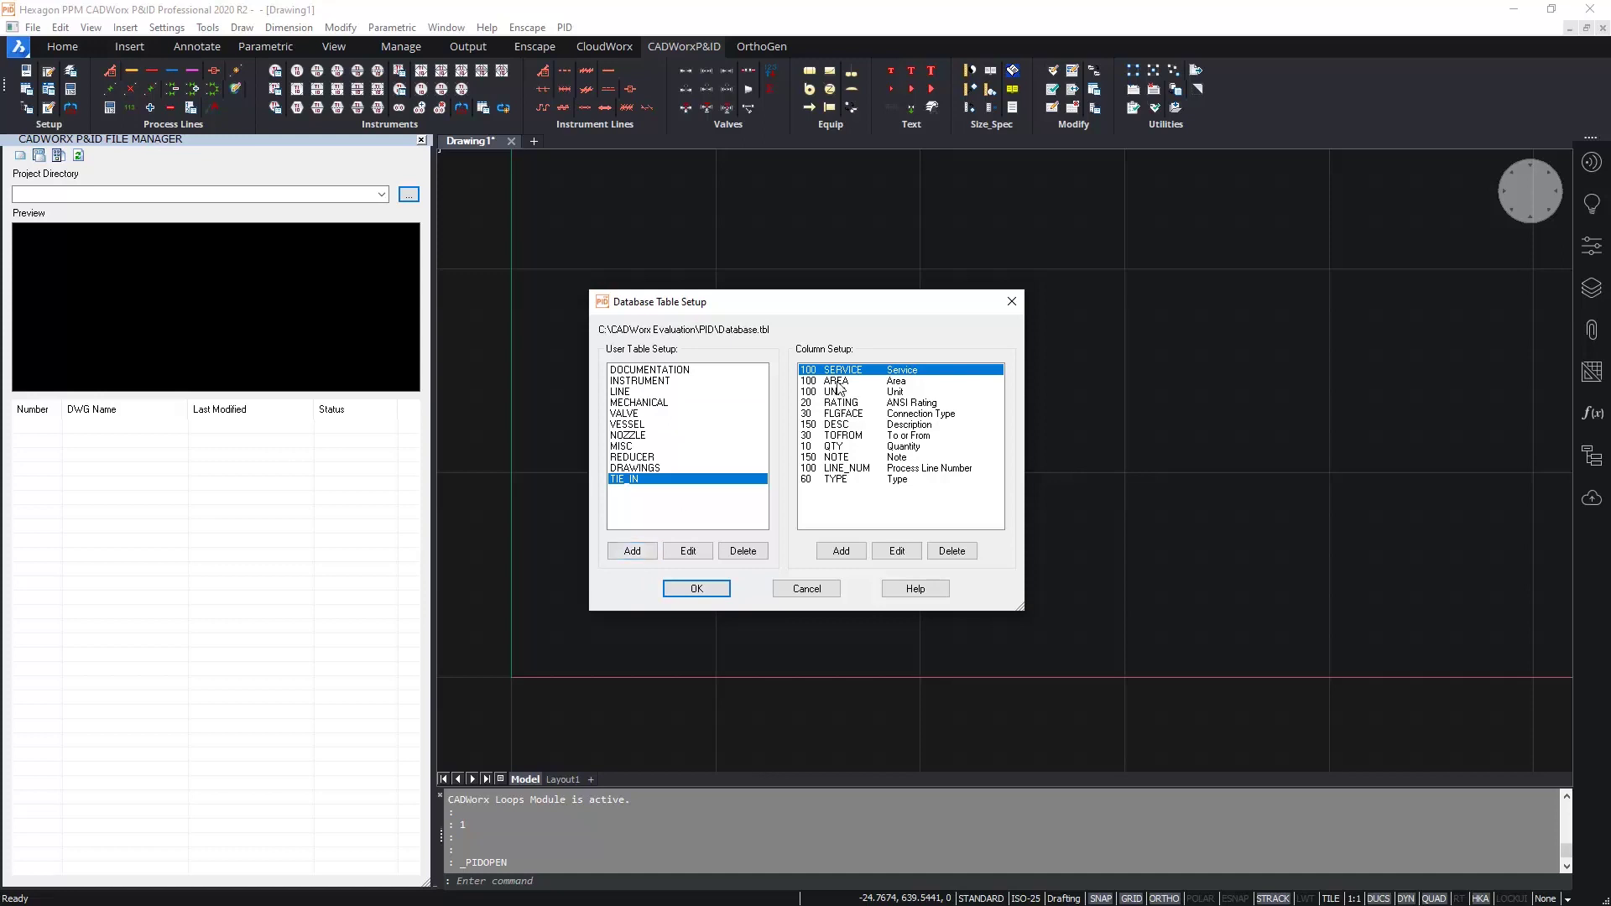
{"action": "left_click", "coordinate": [668, 382]}
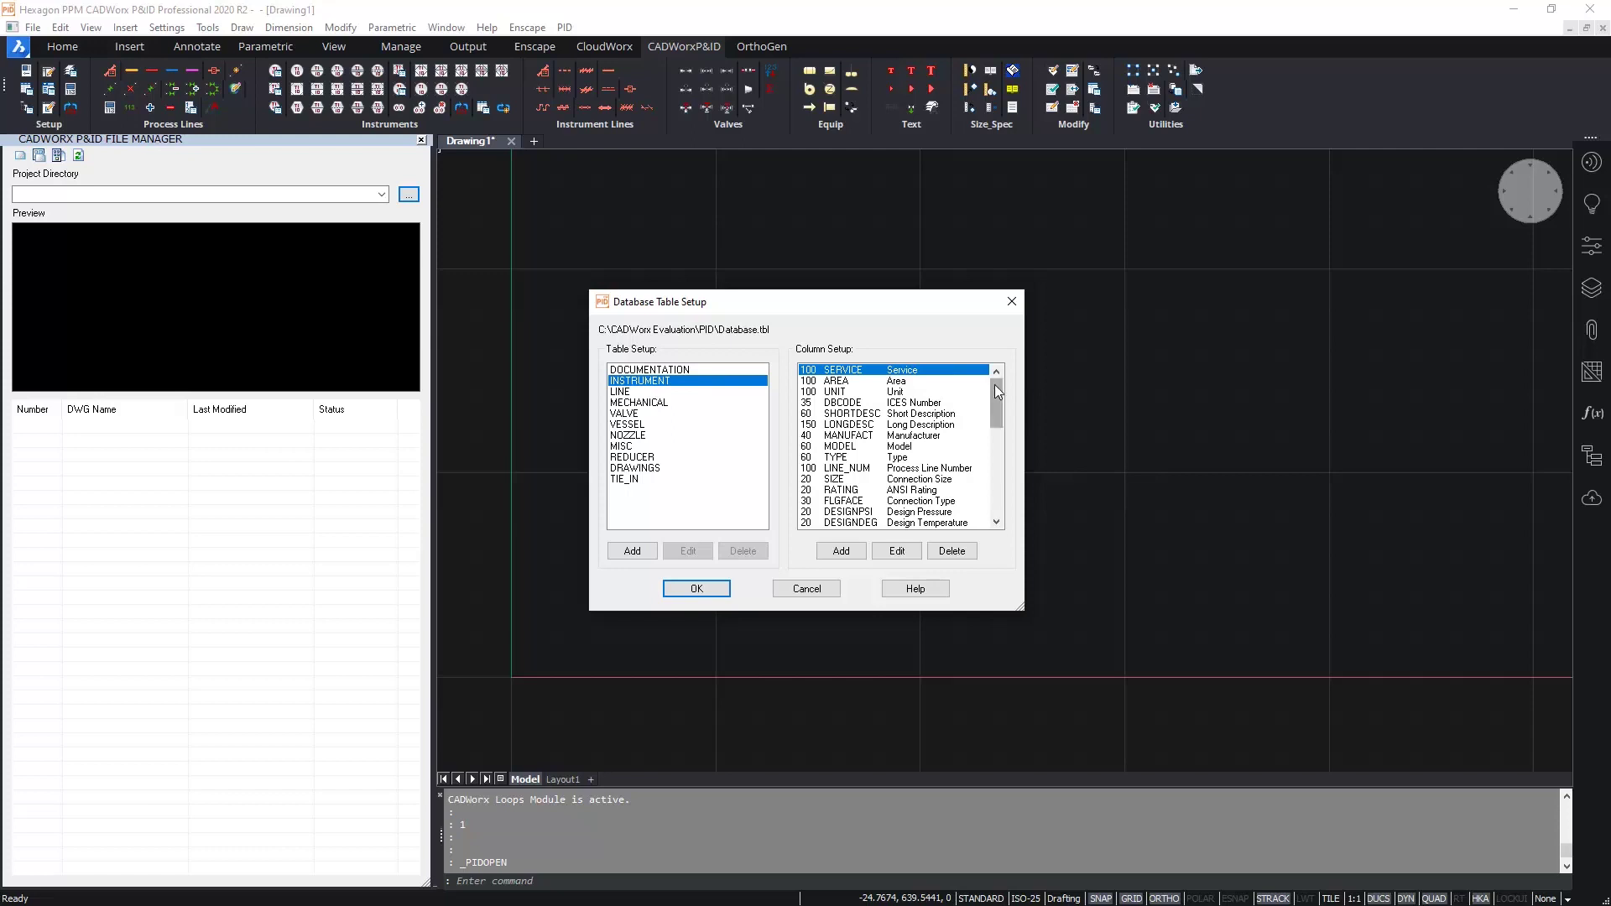
{"action": "mouse_move", "coordinate": [994, 384]}
{"action": "left_mouse_down"}
{"action": "mouse_move", "coordinate": [999, 500]}
{"action": "mouse_move", "coordinate": [998, 385]}
{"action": "left_mouse_up"}
{"action": "left_click", "coordinate": [896, 370]}
- Accept the database table setup and create the new project directory
{"action": "left_click", "coordinate": [703, 589]}
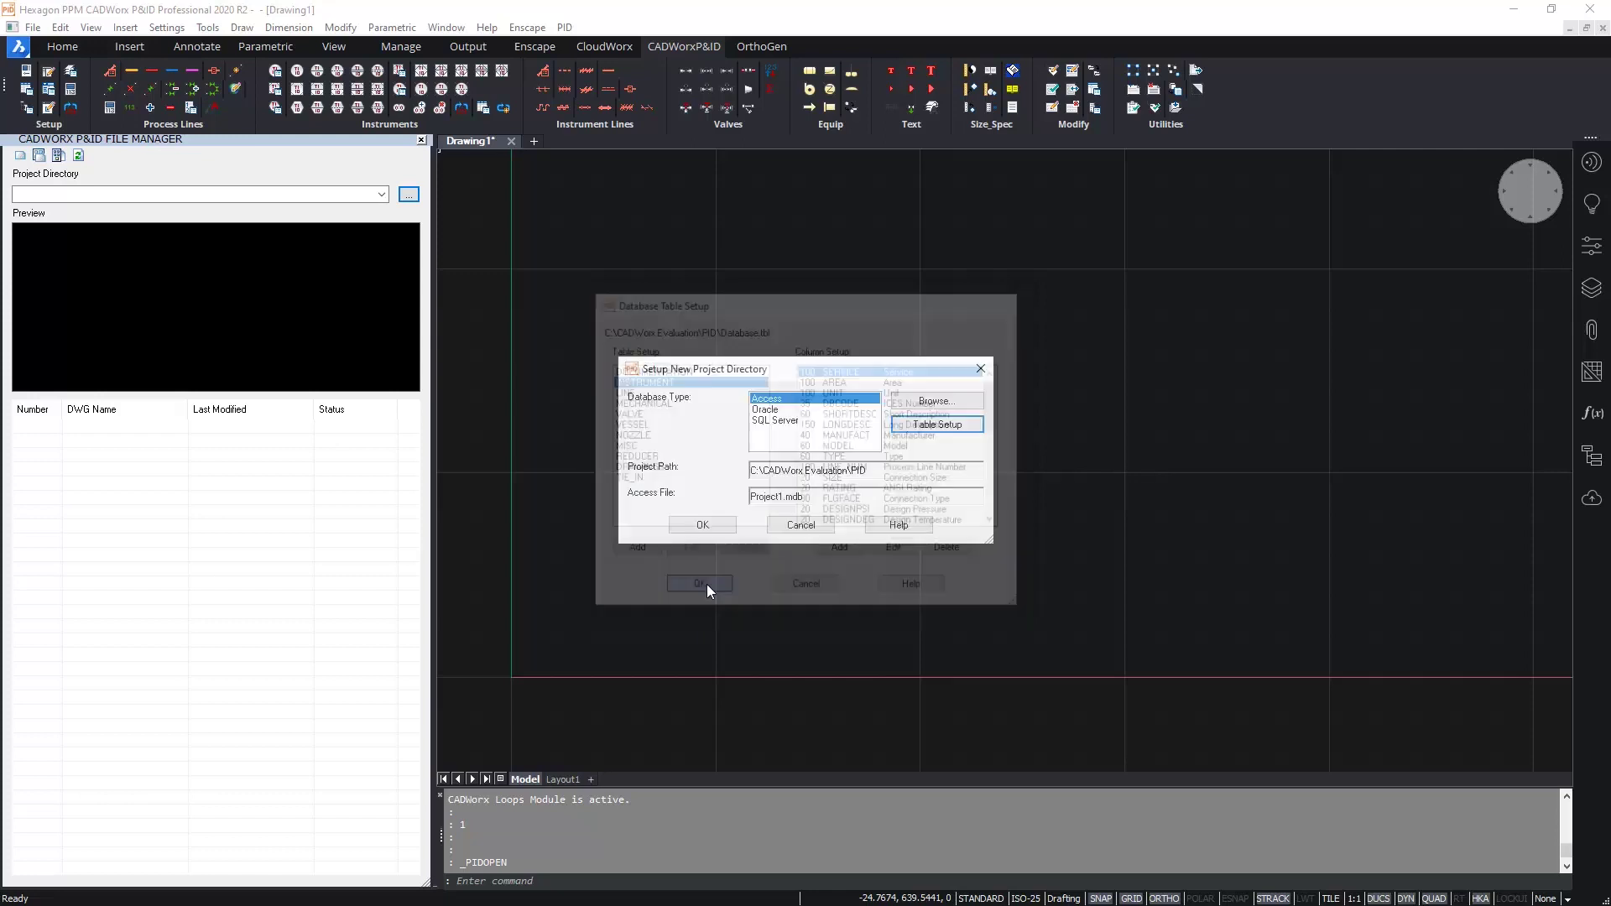
{"action": "left_click", "coordinate": [694, 529]}
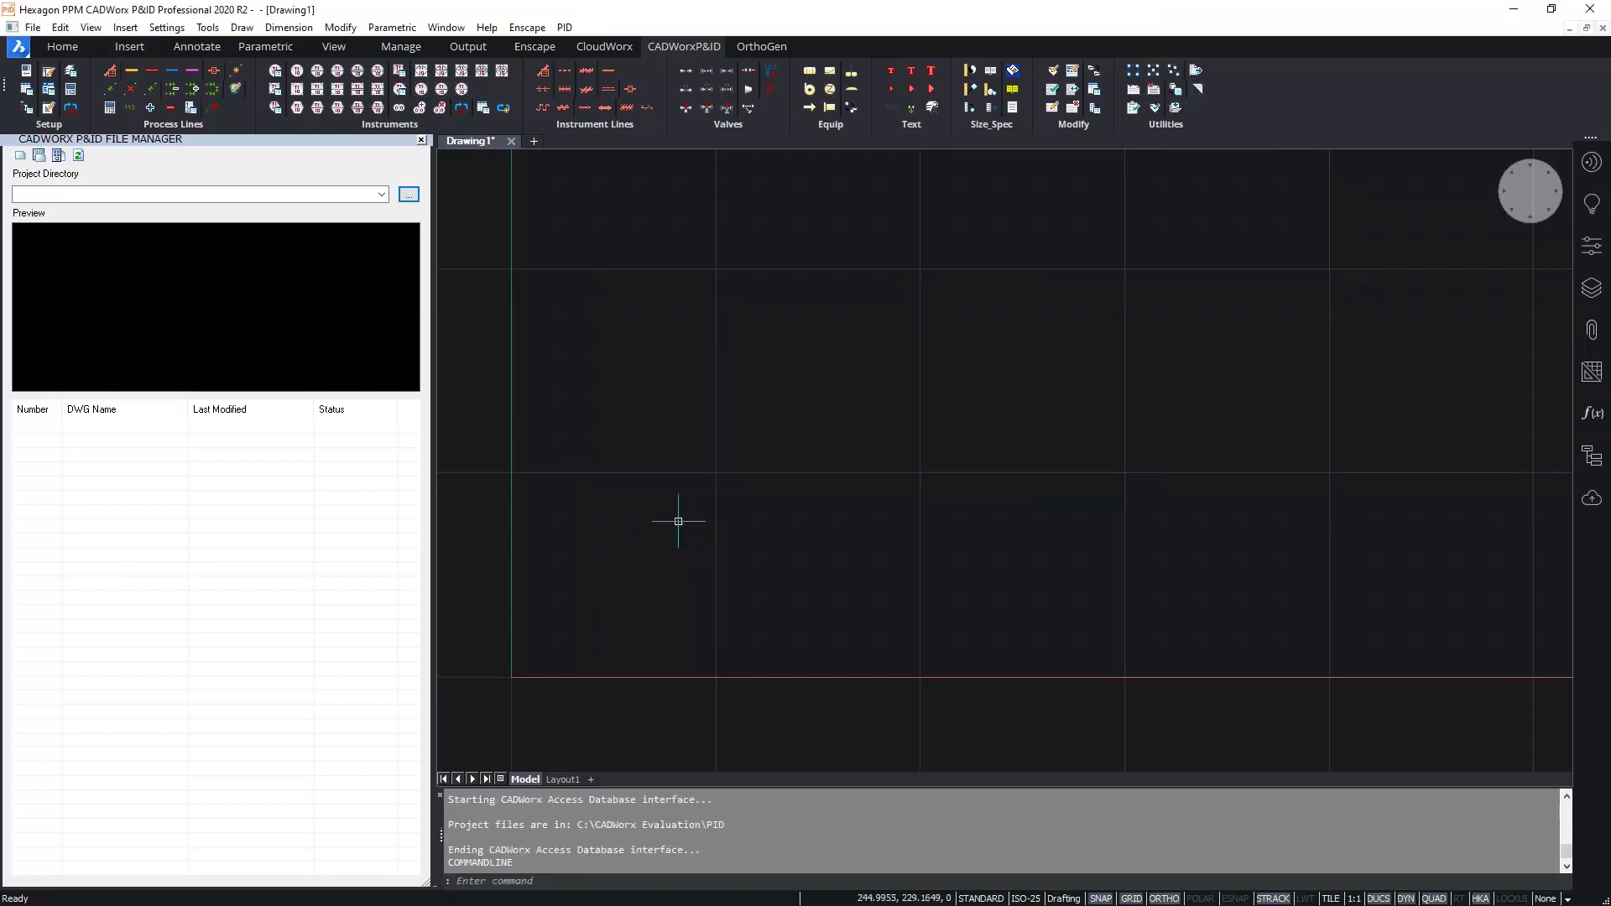
- Create a new drawing named PID-001 in the PID folder of CADWorx Evaluation
{"action": "left_click", "coordinate": [39, 156]}
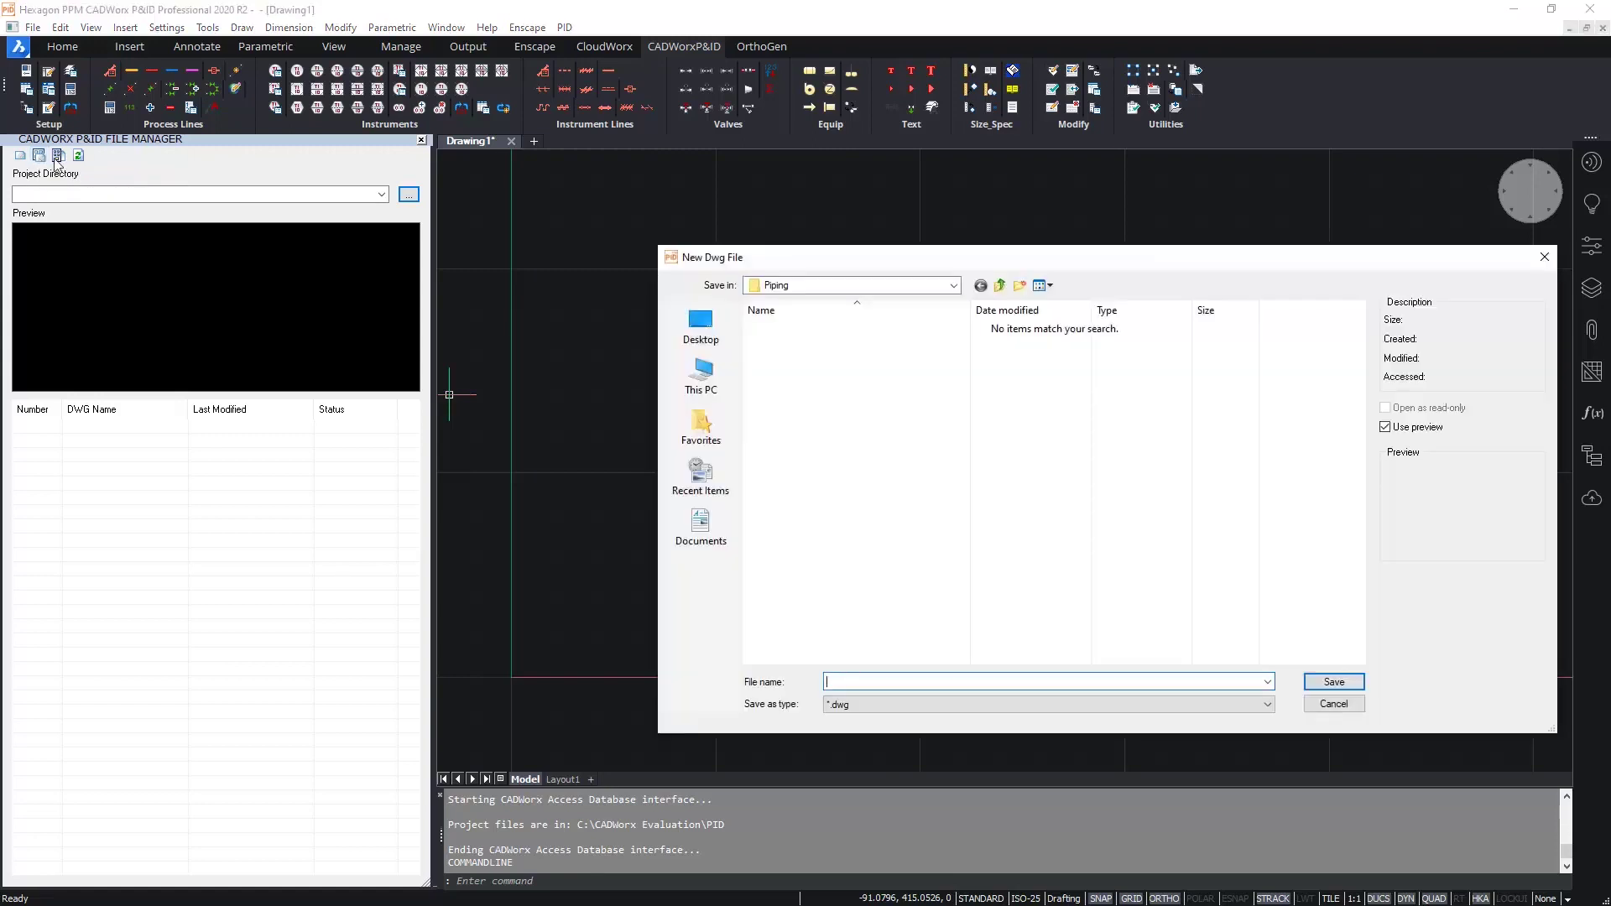
{"action": "left_click", "coordinate": [999, 287]}
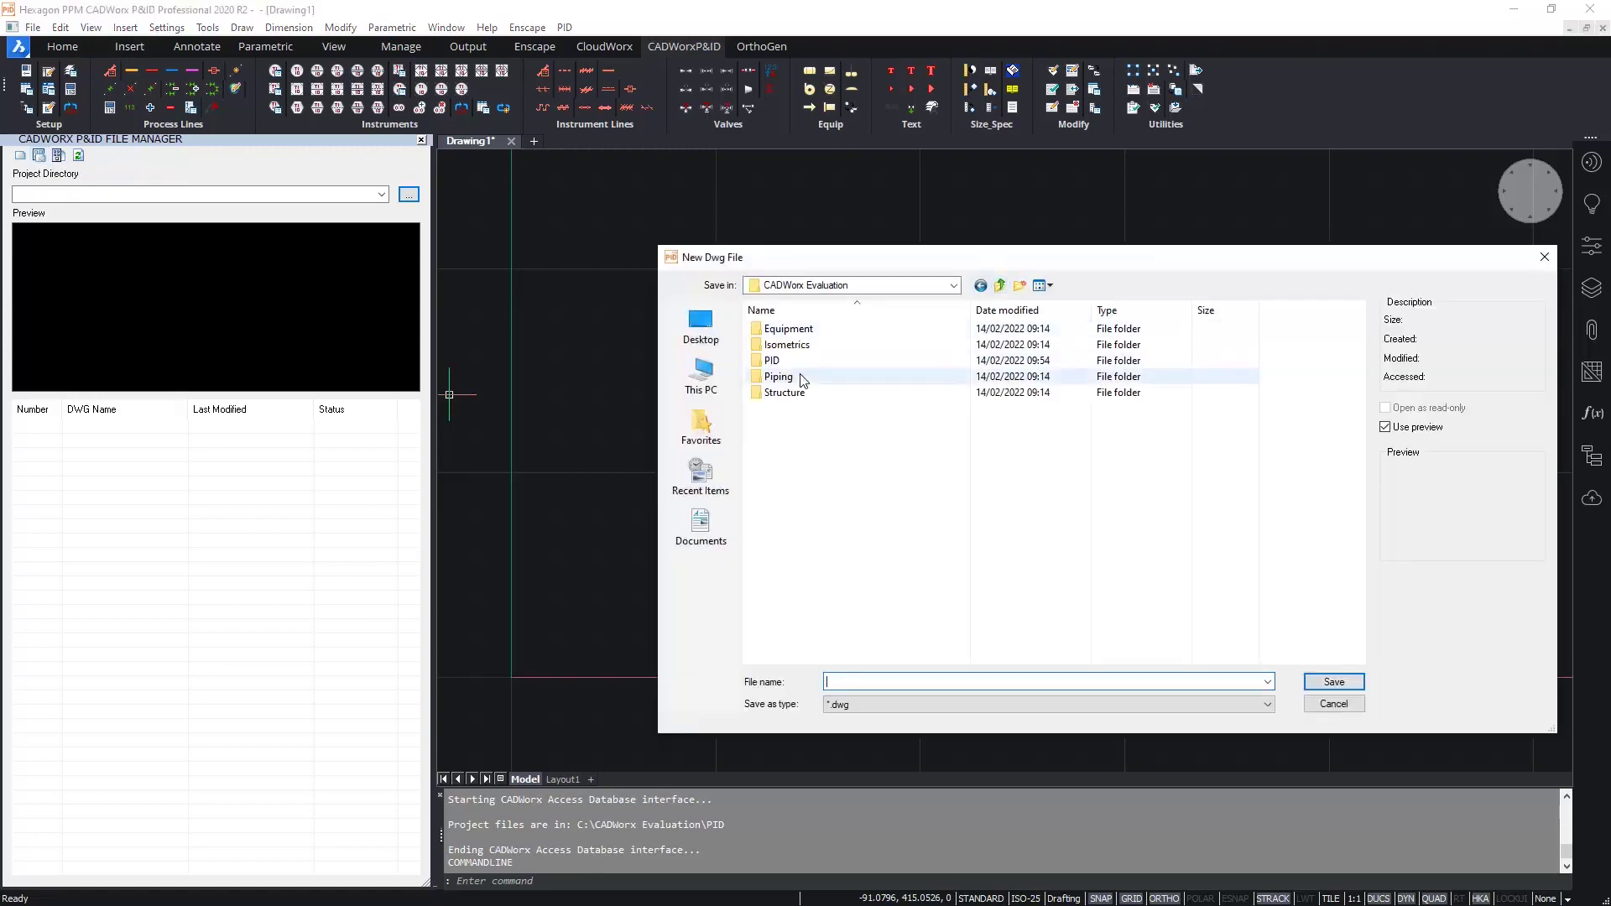
{"action": "left_click", "coordinate": [801, 365]}
{"action": "double_click", "coordinate": [801, 365]}
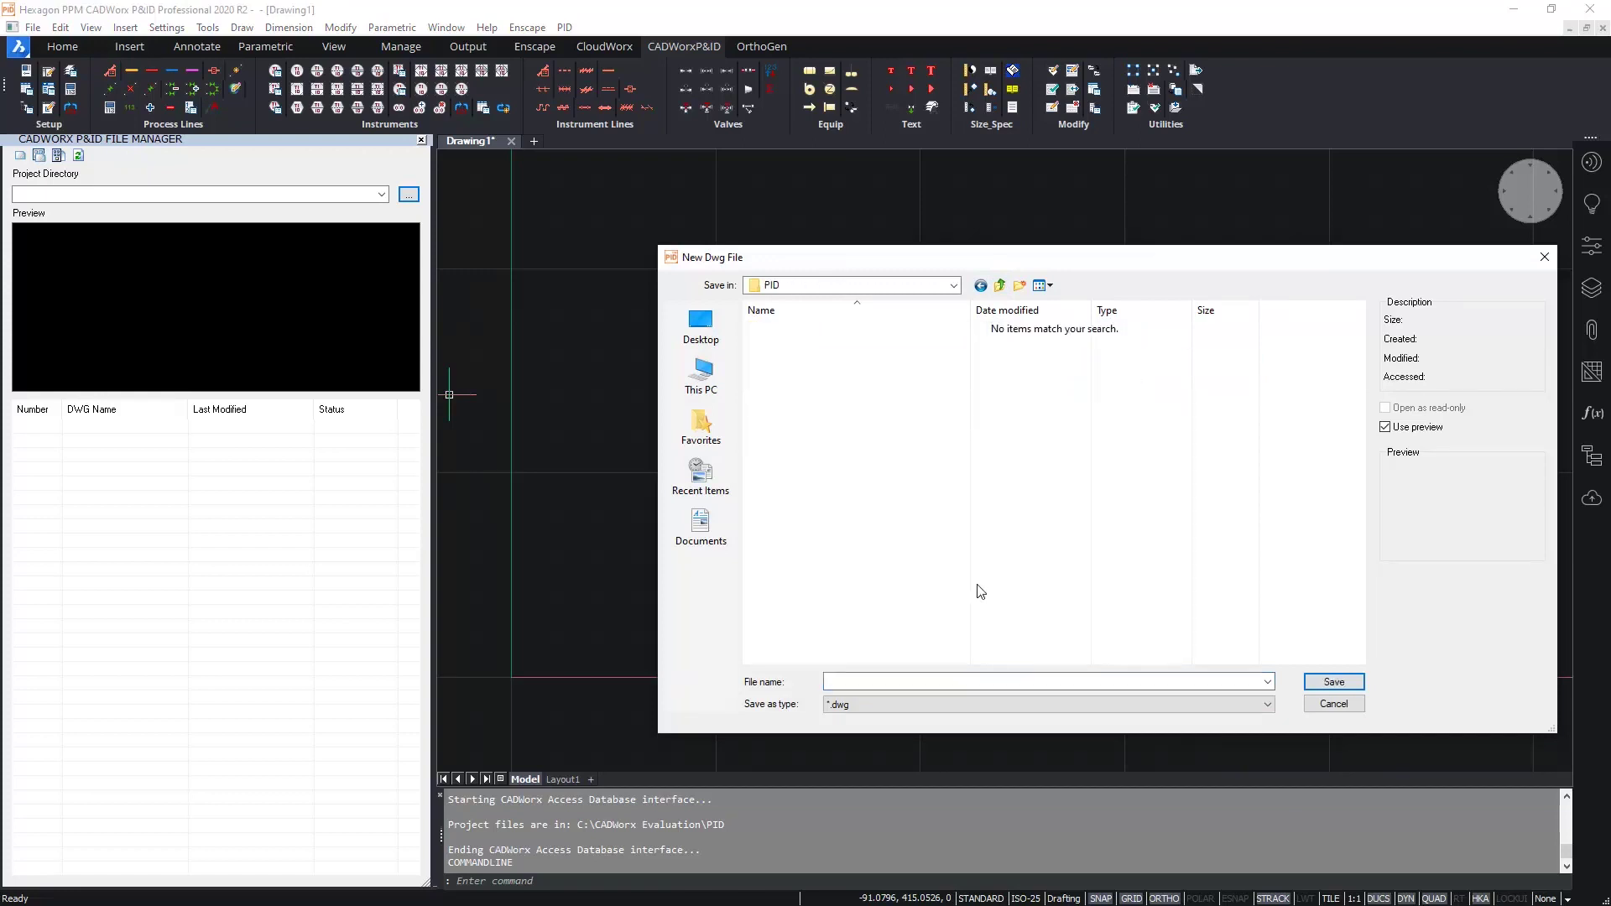
{"action": "left_click", "coordinate": [900, 679]}
{"action": "type", "text": "P"}
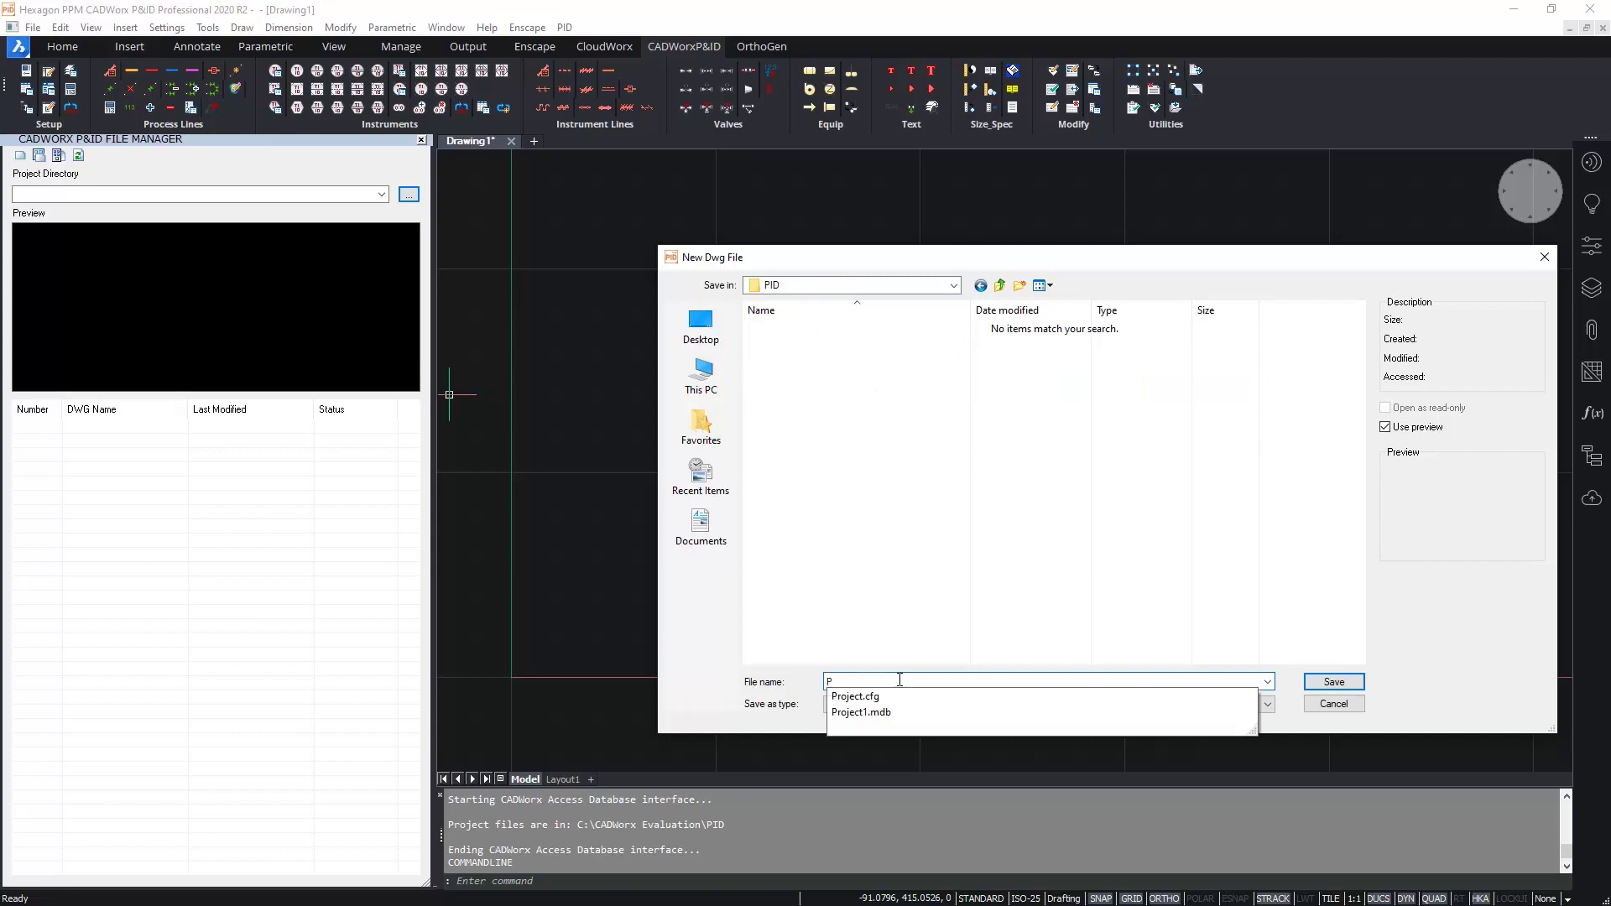
{"action": "type", "text": "ID-001"}
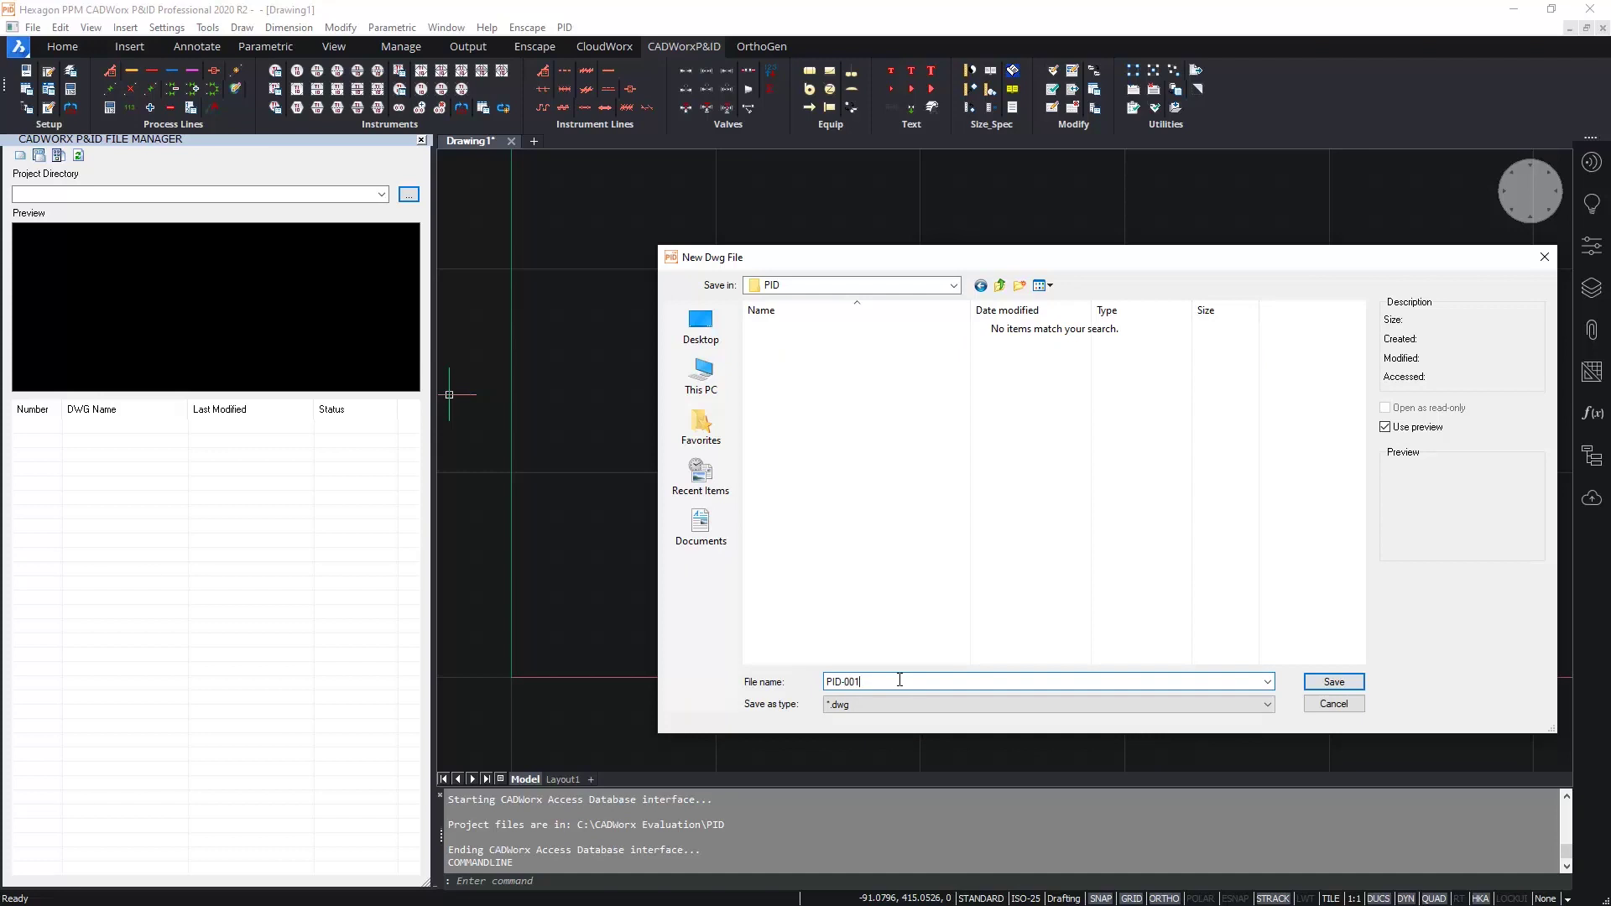
{"action": "key", "text": "Return"}
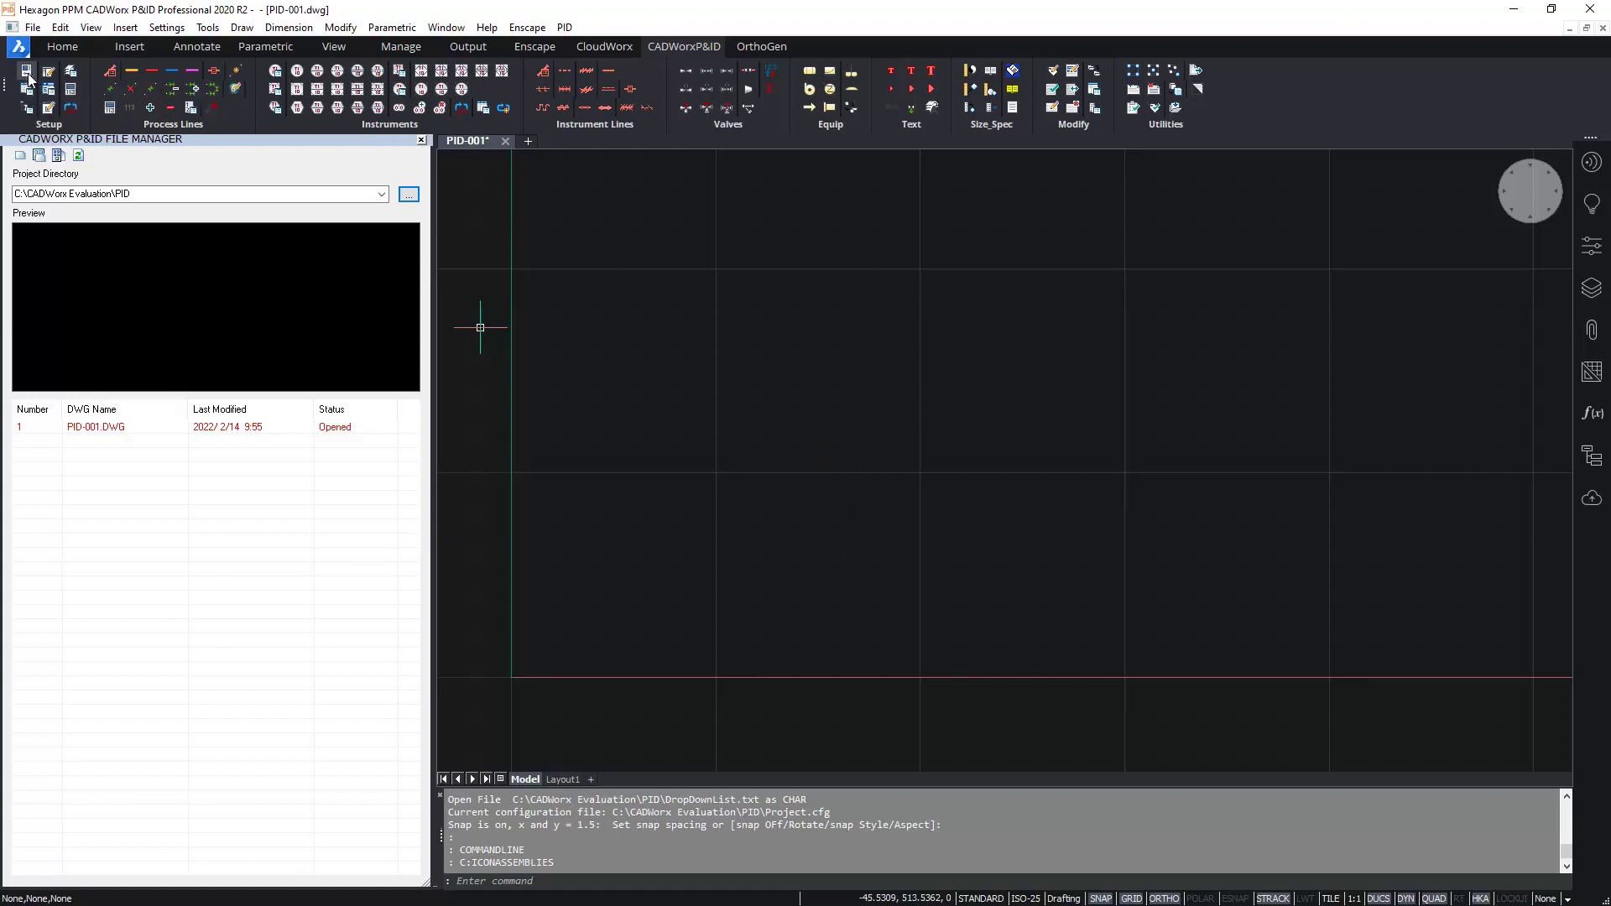
- Insert the predefined 594x420 (ISO-A2) border at location 0,0 and accept its default title block attributes
{"action": "left_click", "coordinate": [28, 75]}
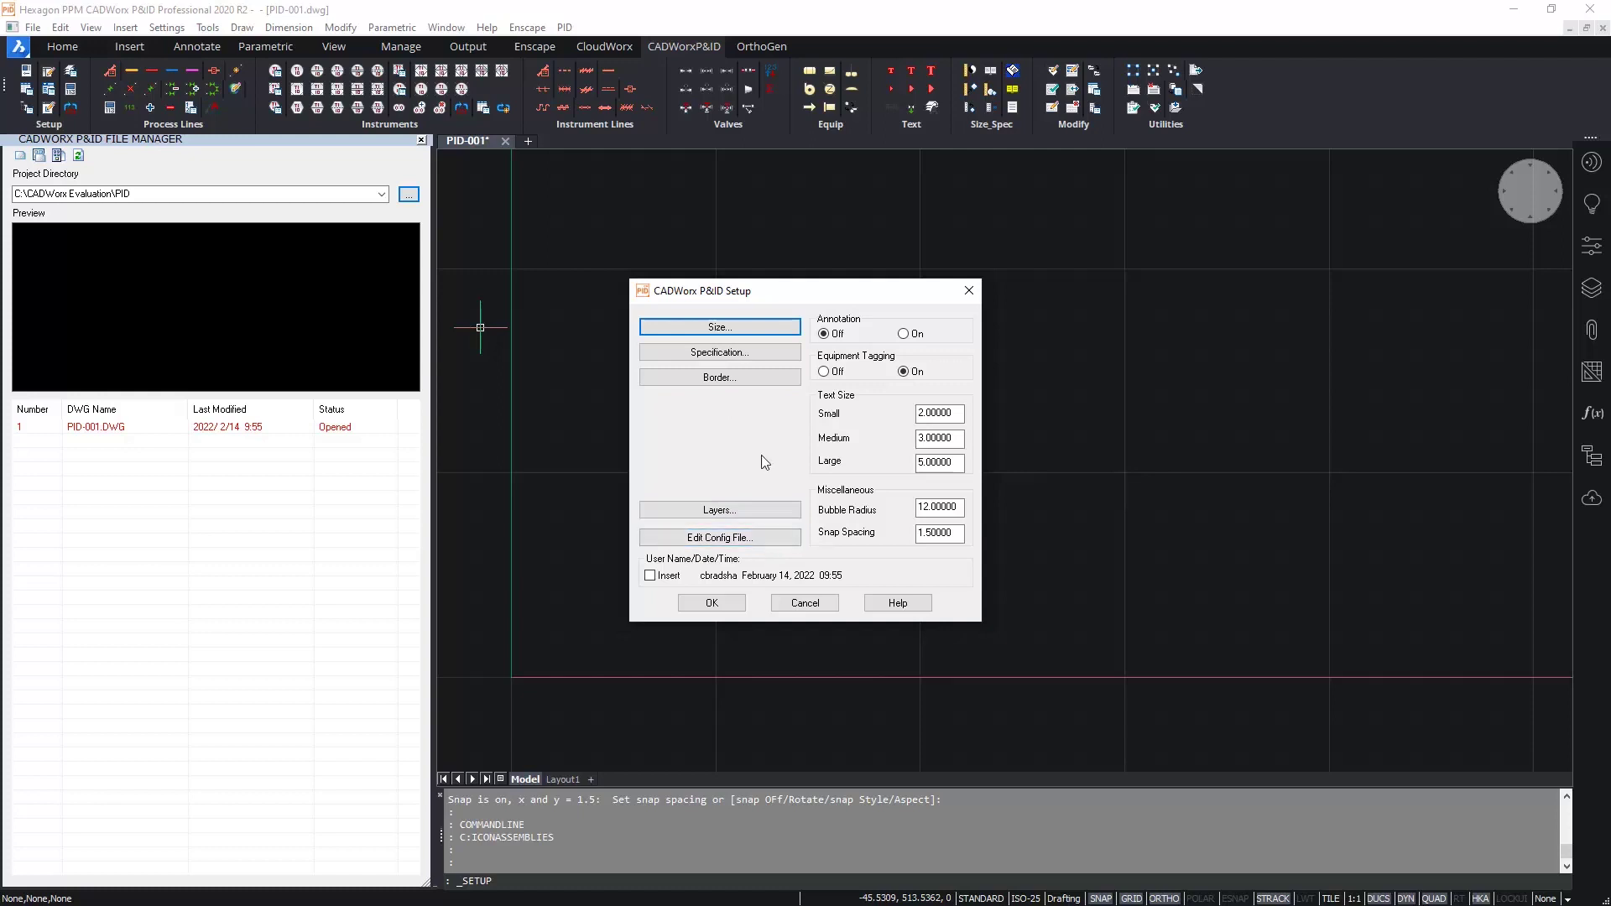
{"action": "left_click", "coordinate": [719, 377]}
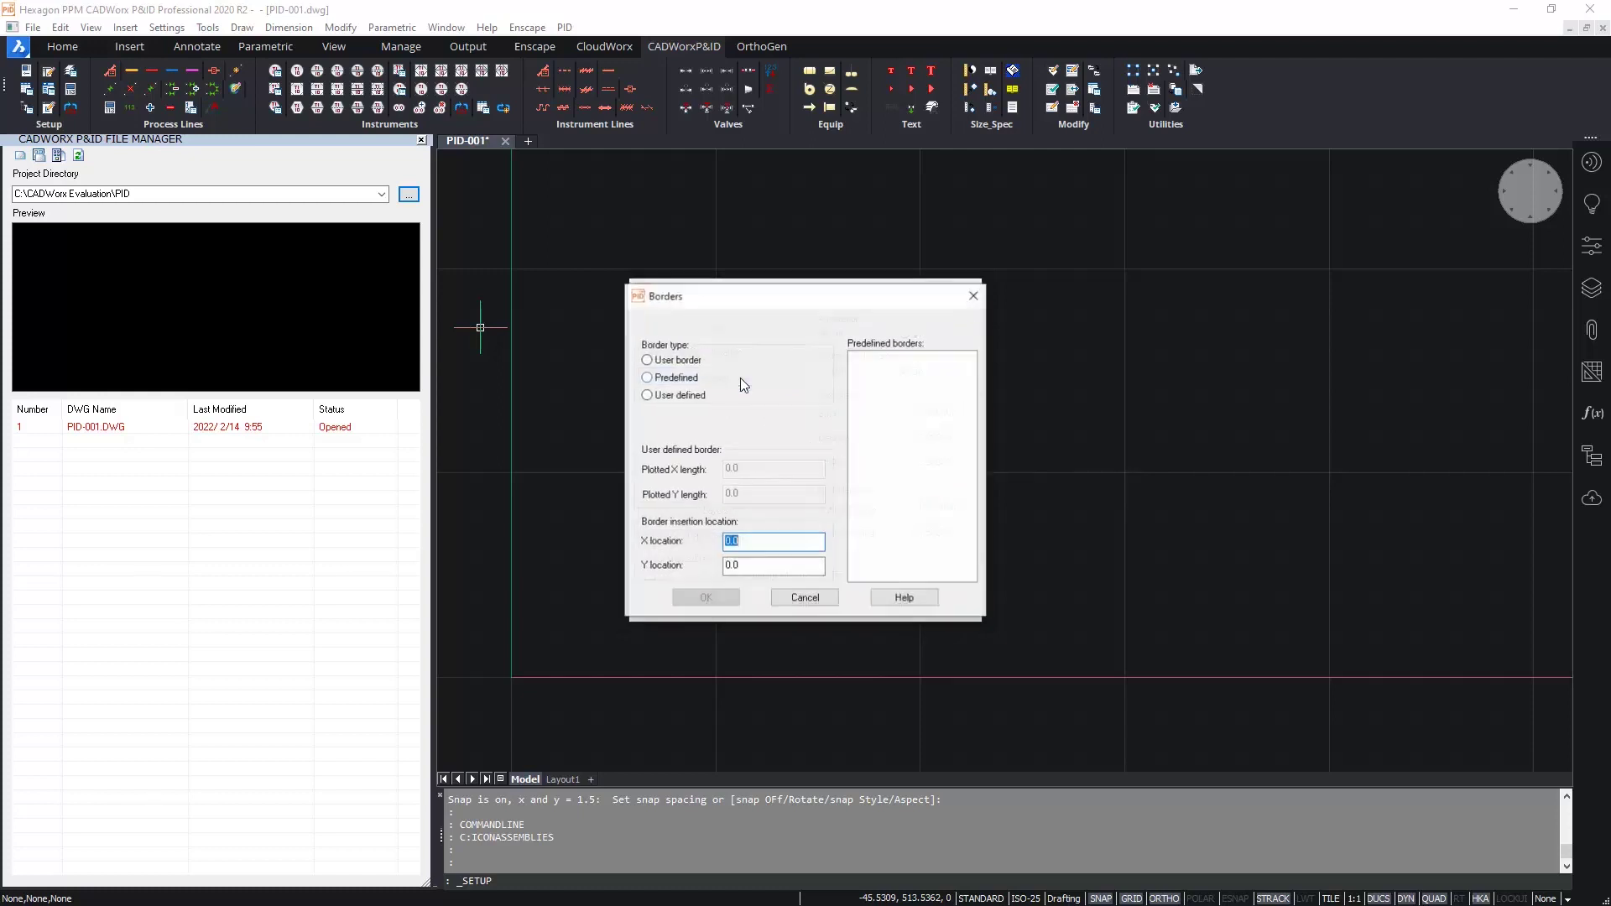
{"action": "left_click", "coordinate": [679, 379]}
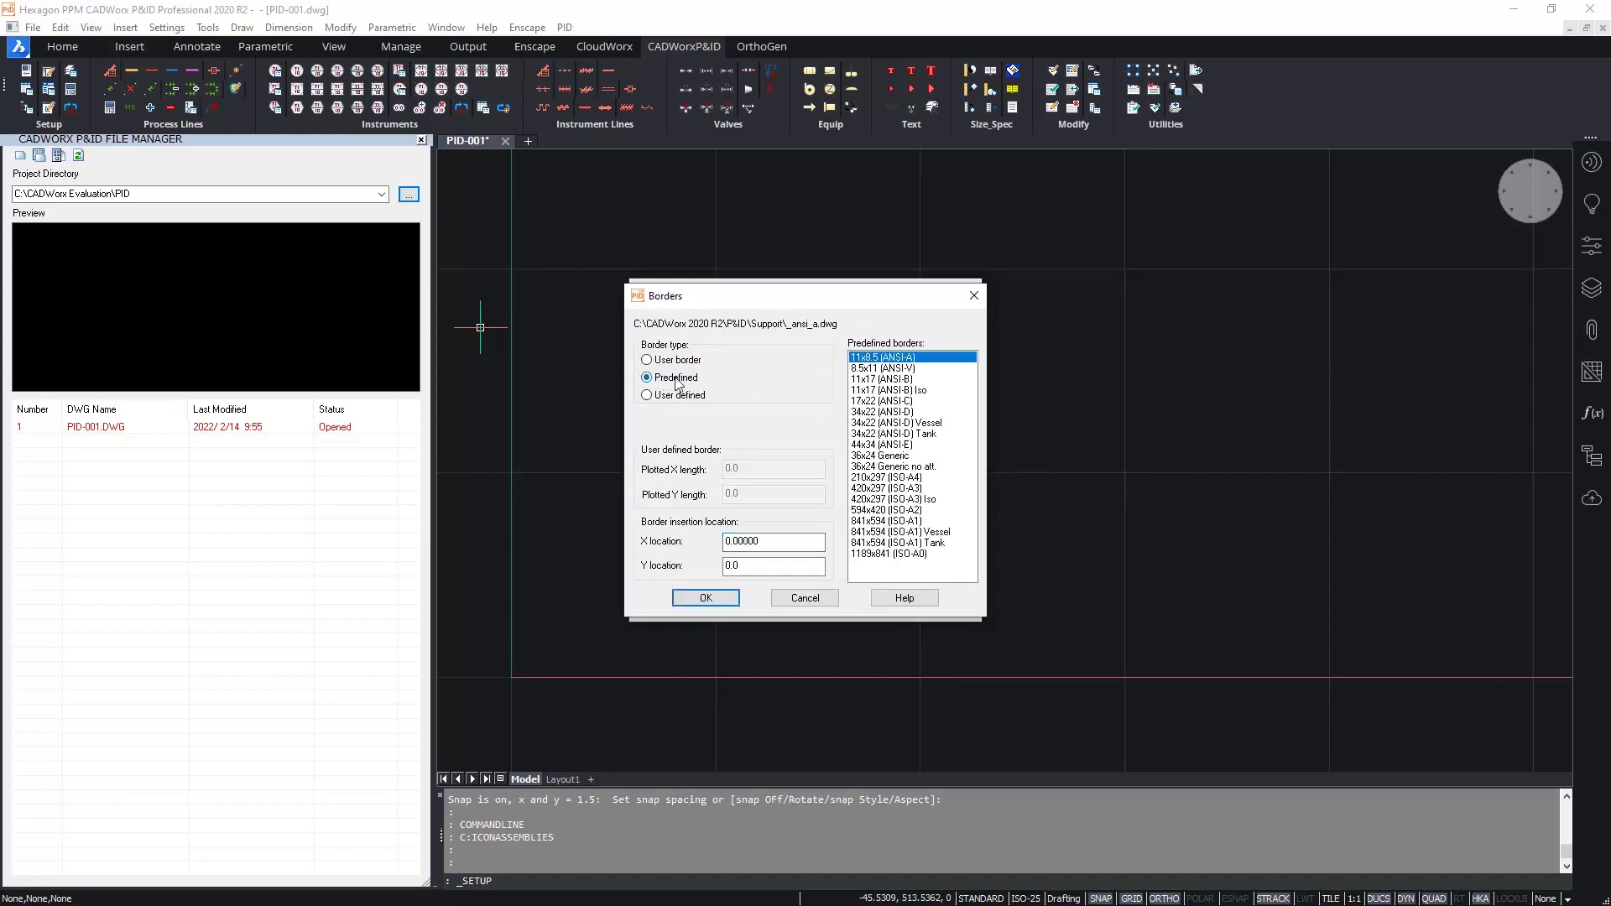
{"action": "left_click", "coordinate": [919, 510]}
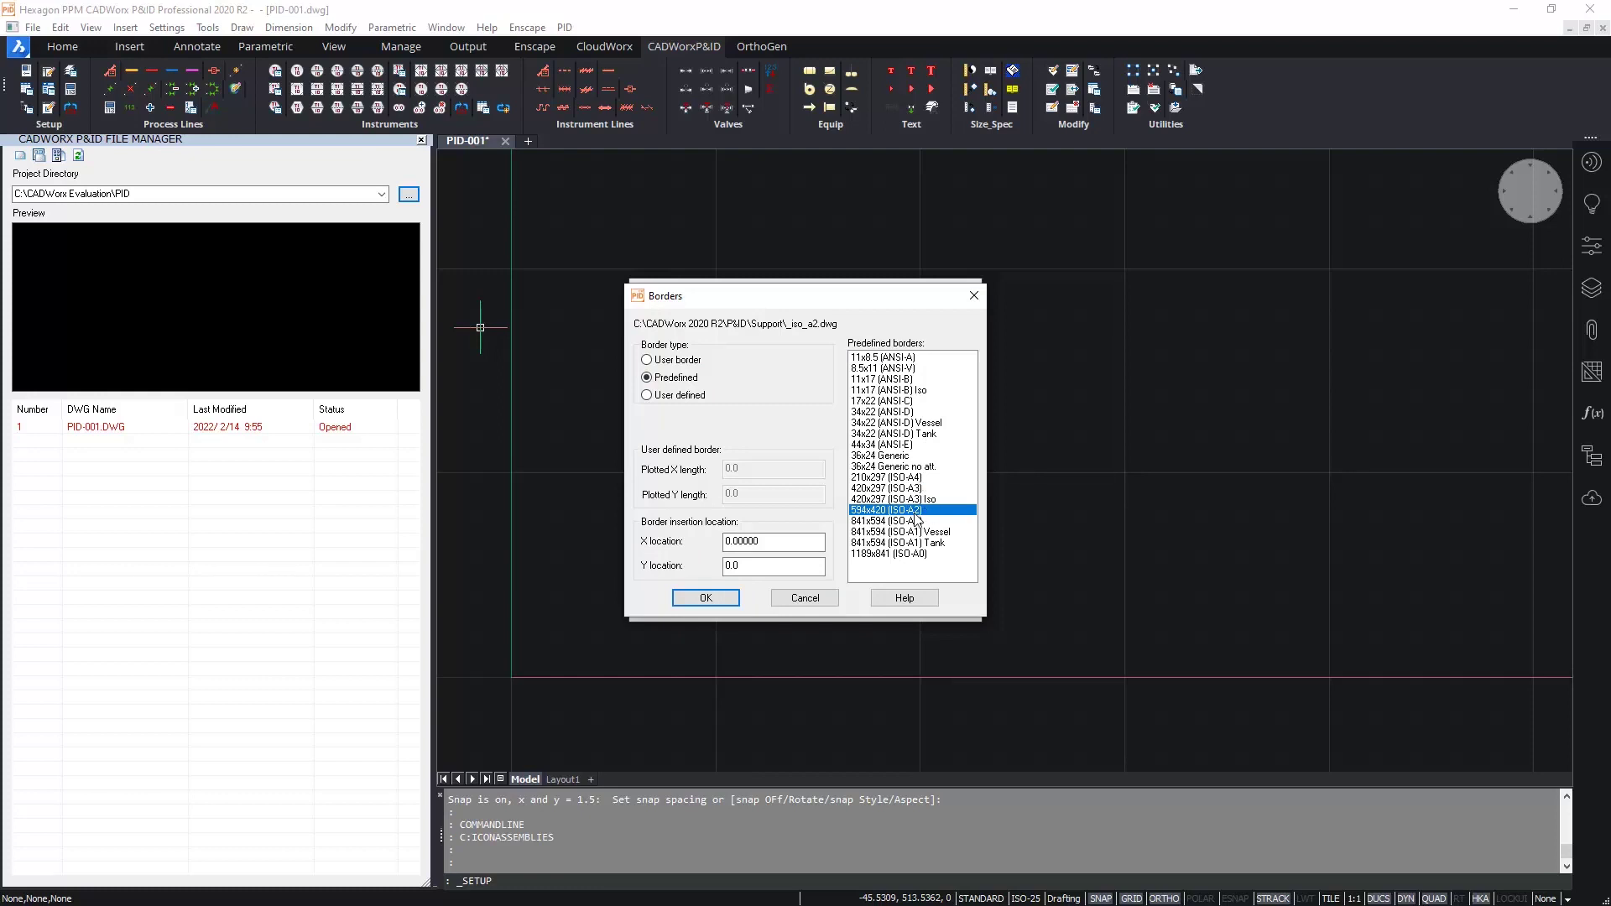
{"action": "left_click", "coordinate": [704, 600]}
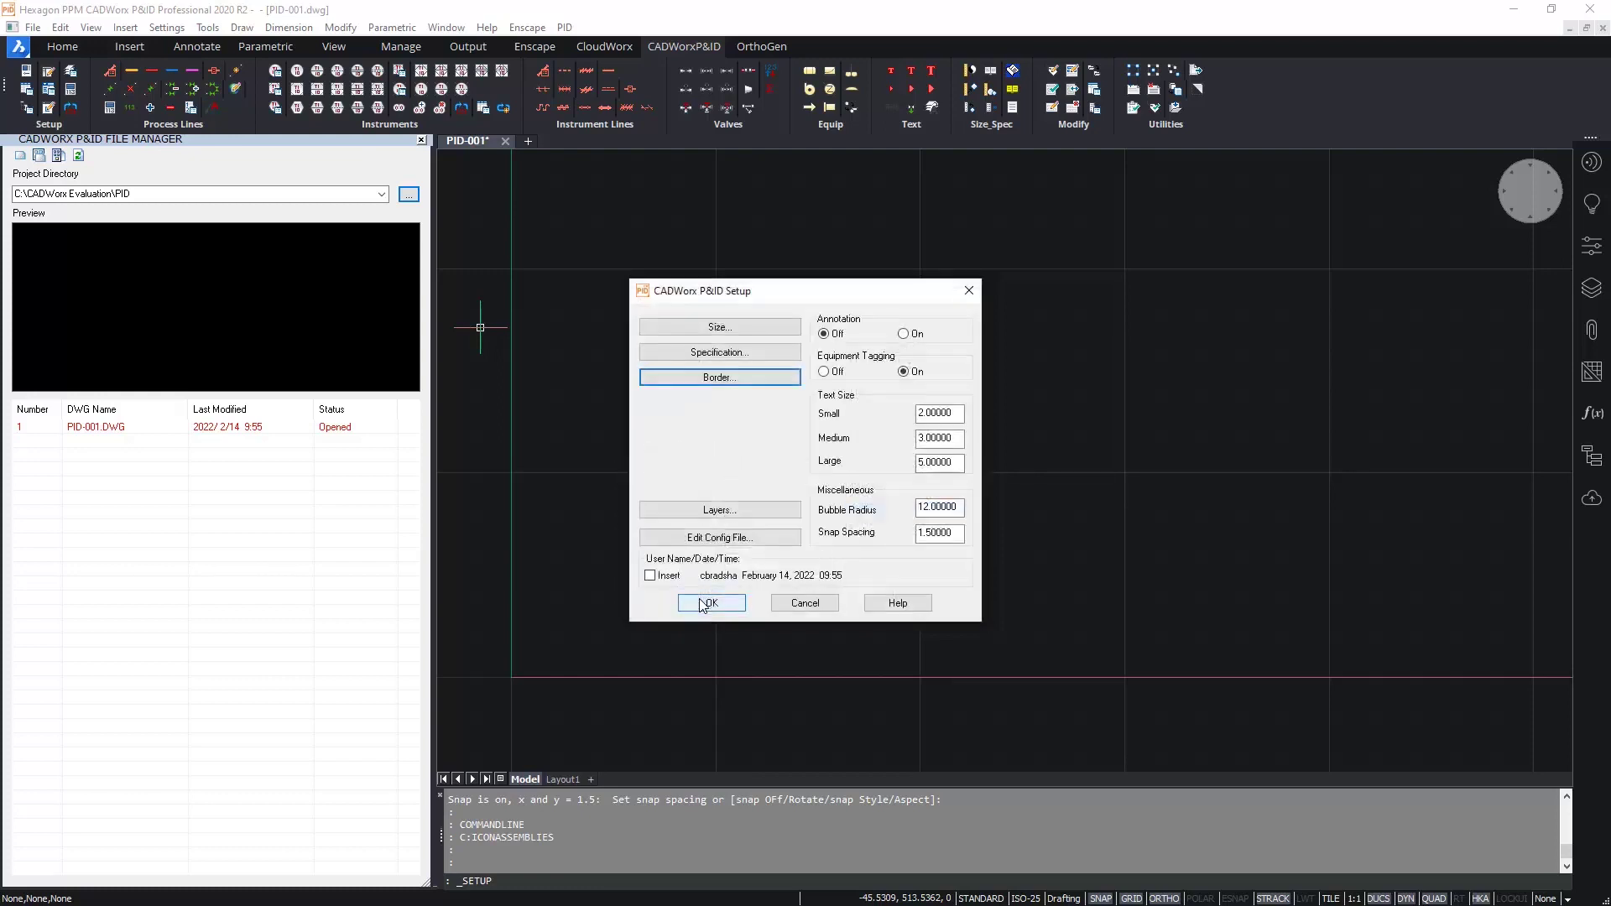
{"action": "left_click", "coordinate": [709, 603]}
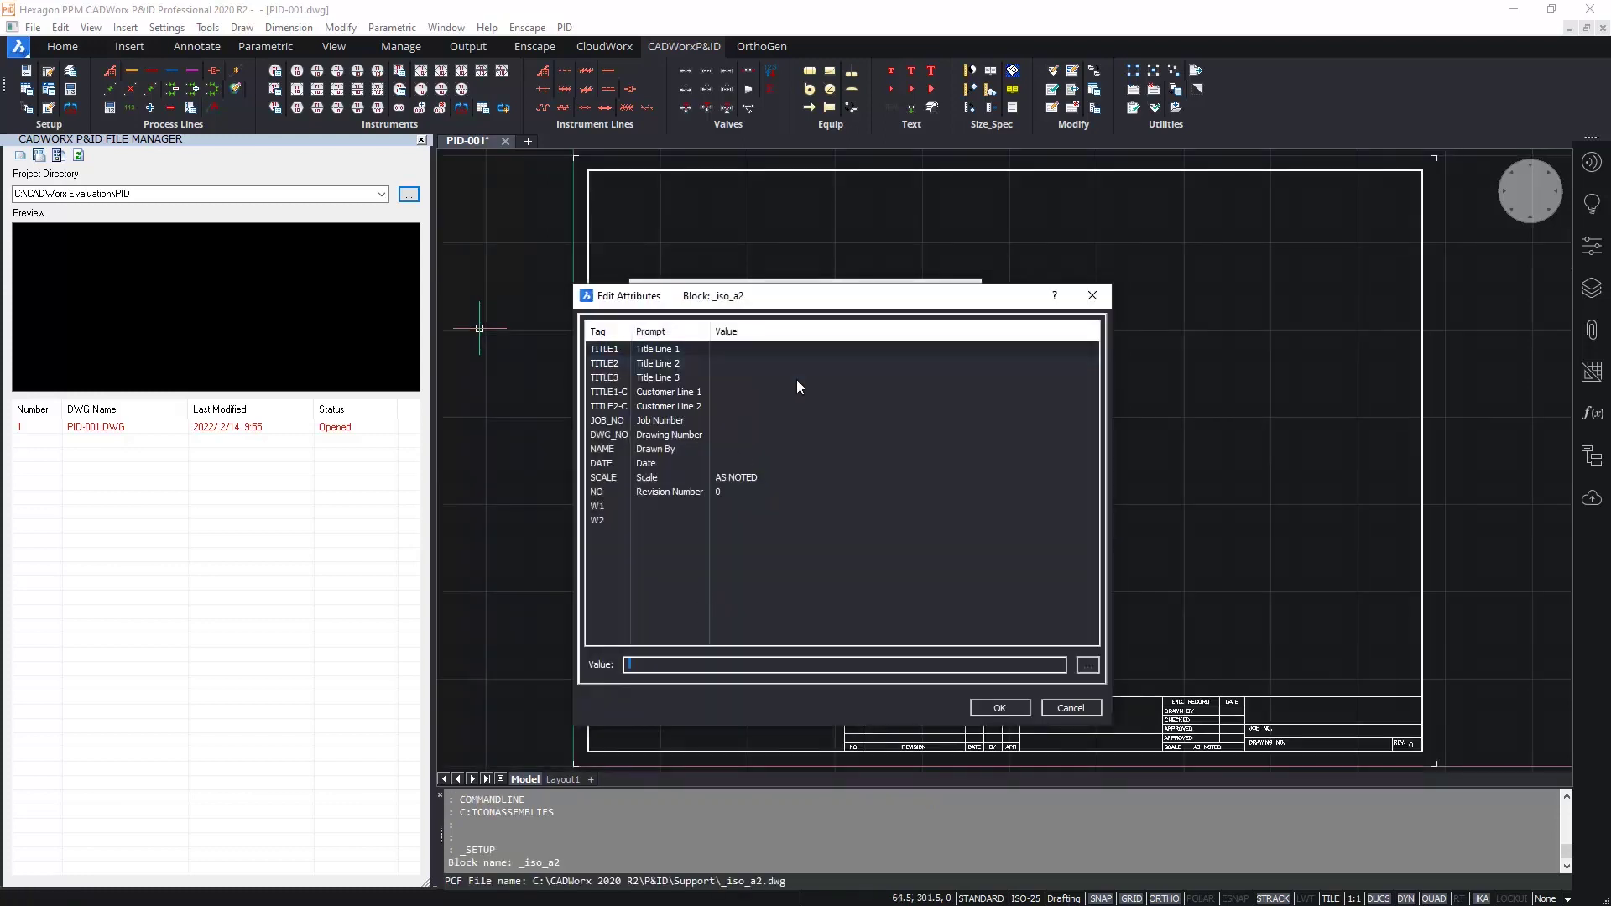
{"action": "left_click", "coordinate": [1000, 707]}
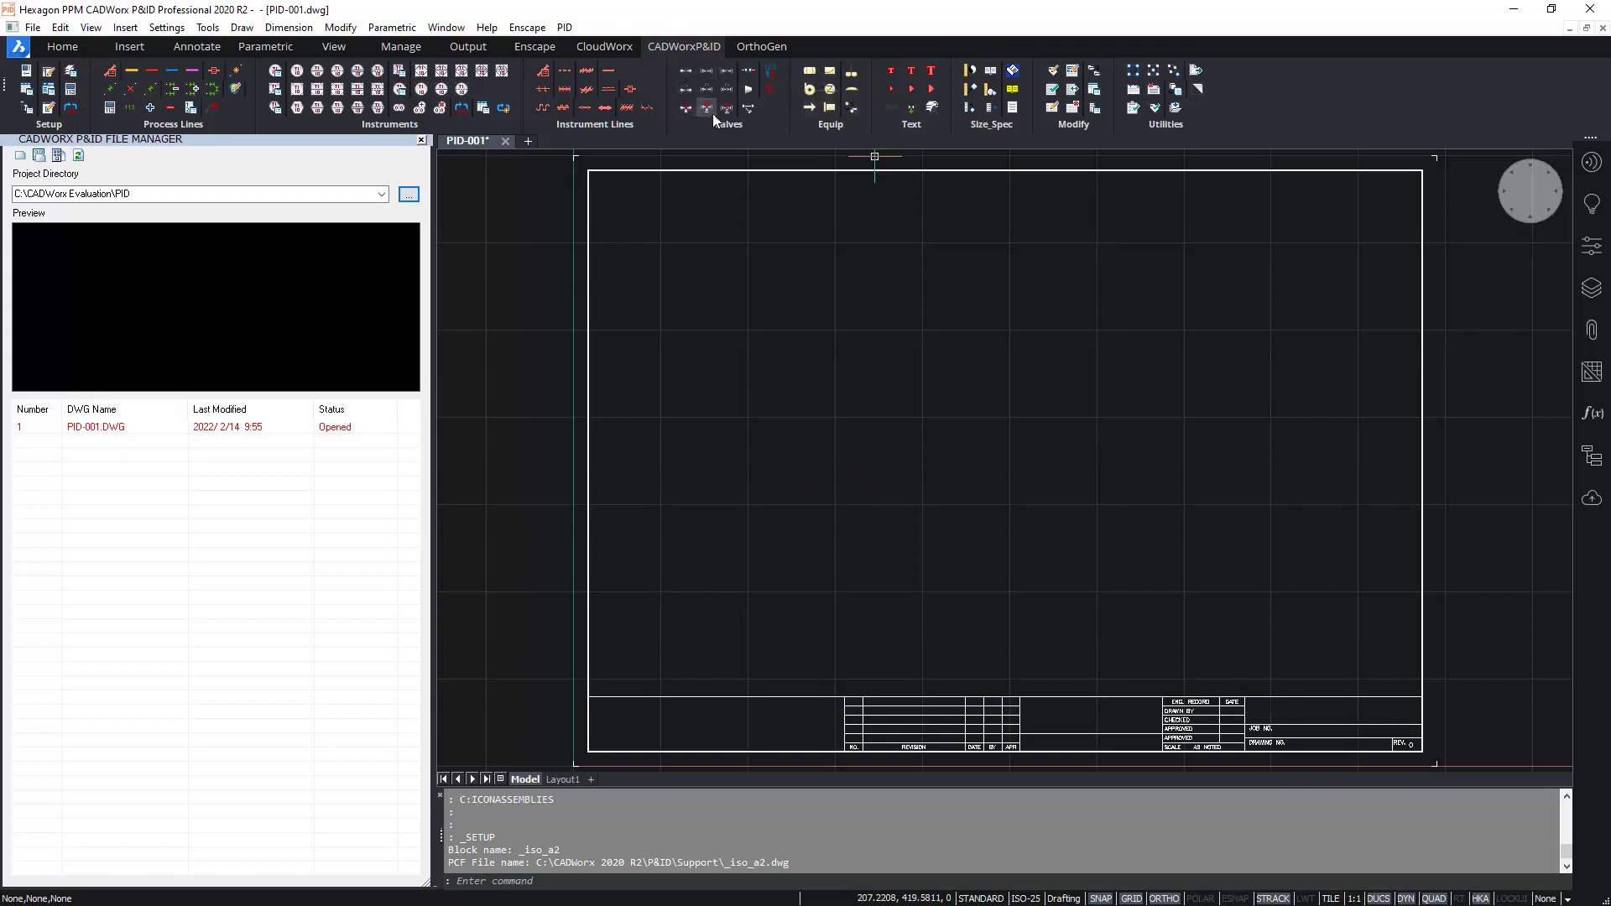
- Place a Vert Vessel Ellip w/ Skirt in the left part of the sheet, with its tag inside the shell and data label above
{"action": "left_click", "coordinate": [809, 74]}
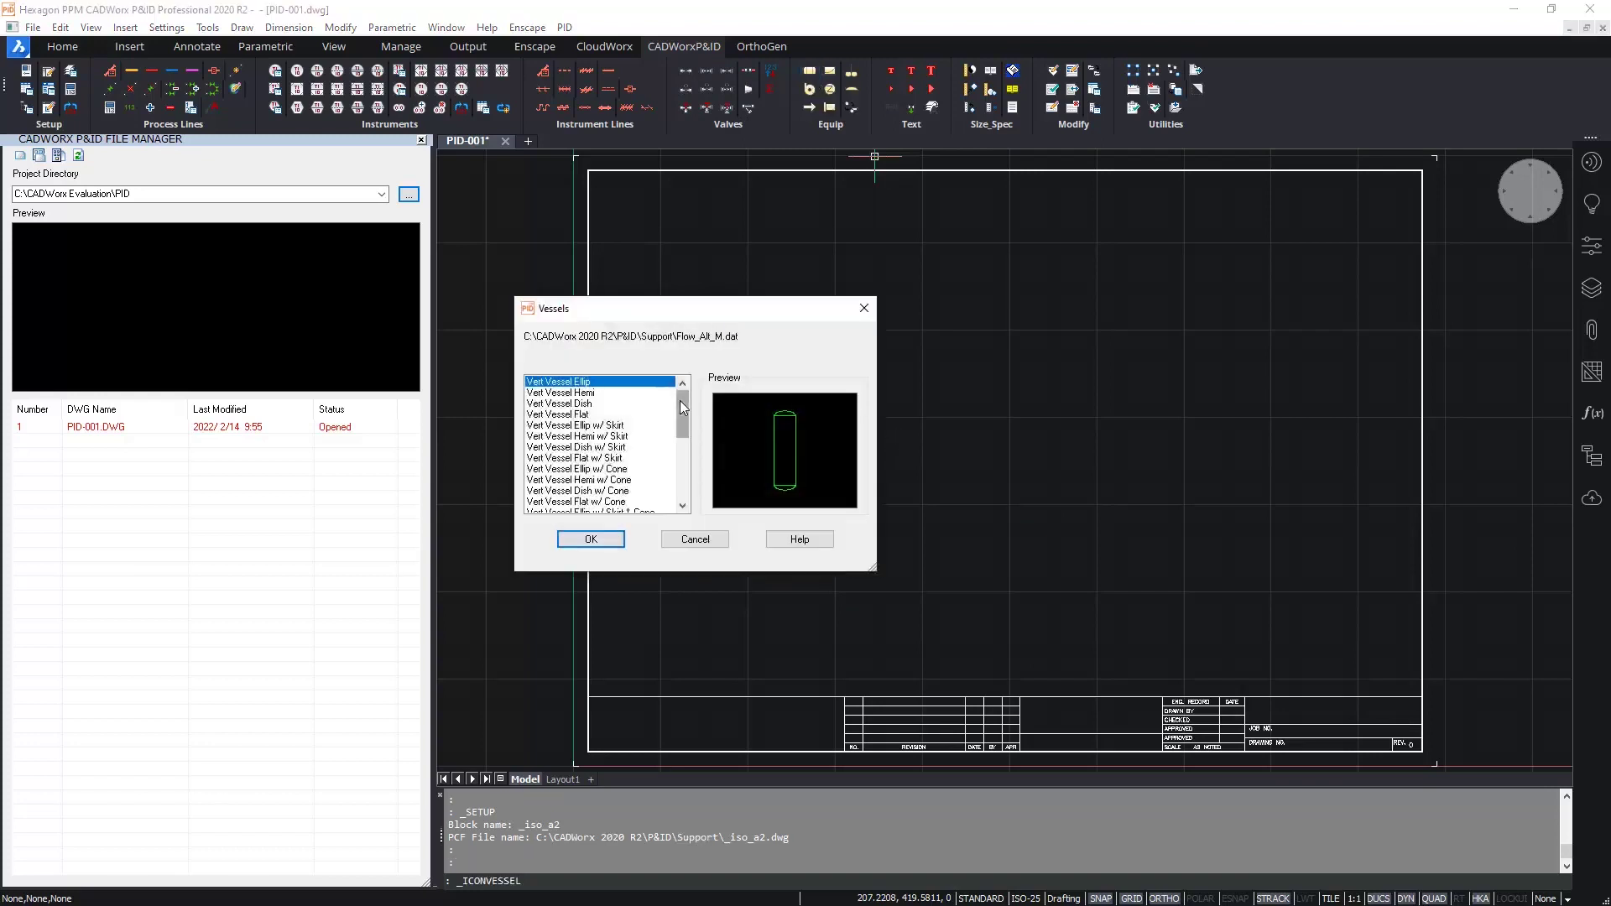
{"action": "left_click", "coordinate": [583, 426]}
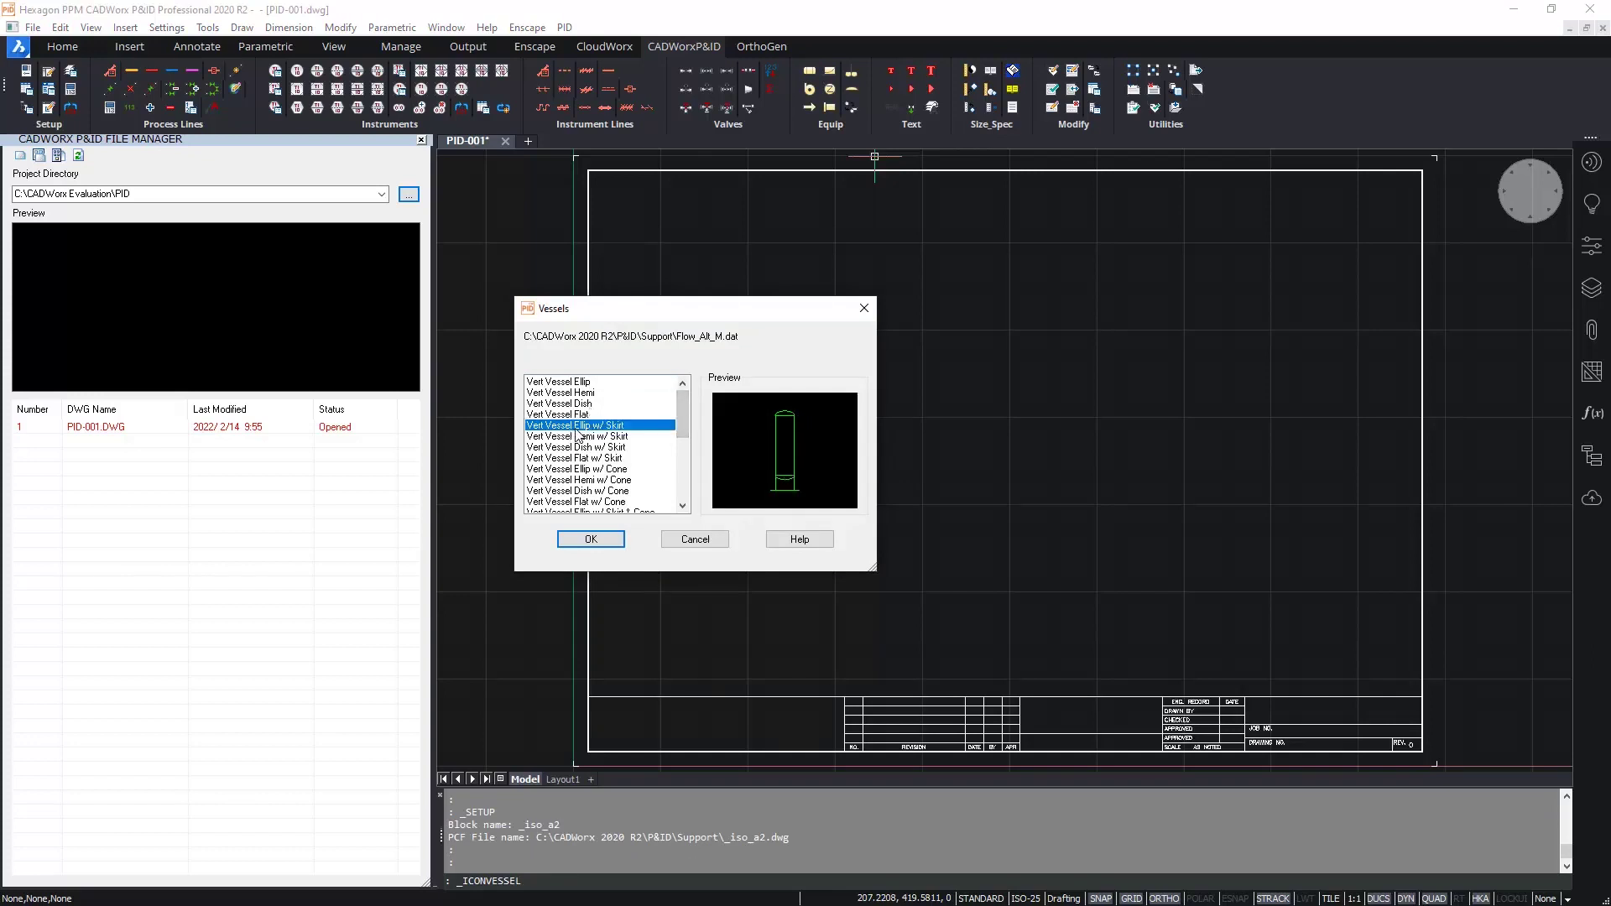
{"action": "left_click", "coordinate": [589, 540]}
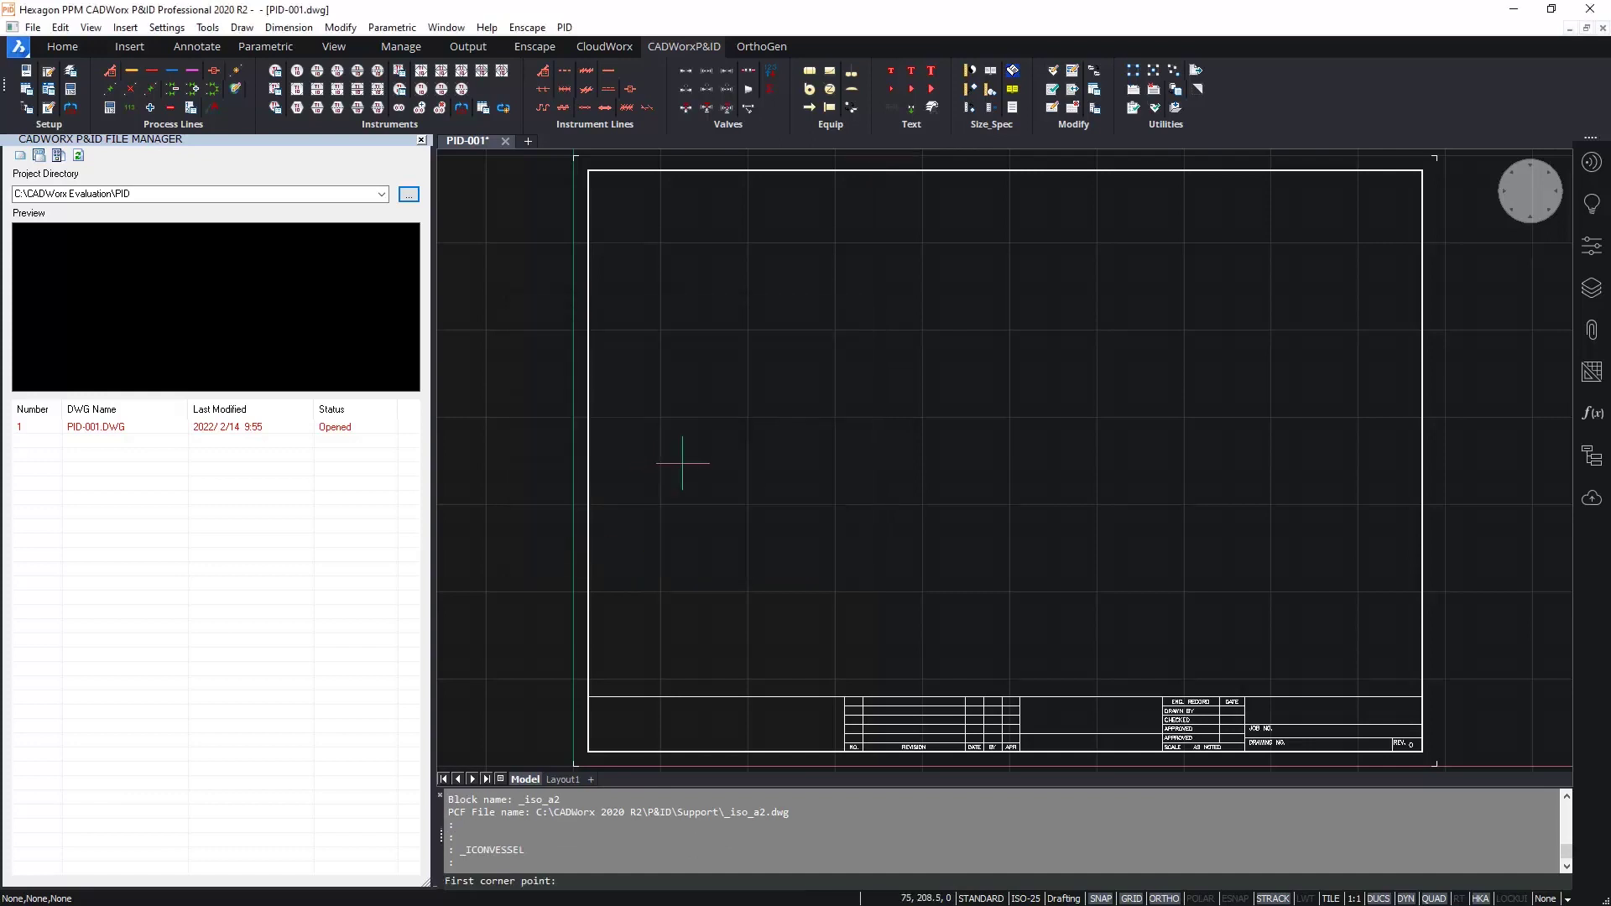
{"action": "left_click", "coordinate": [690, 346]}
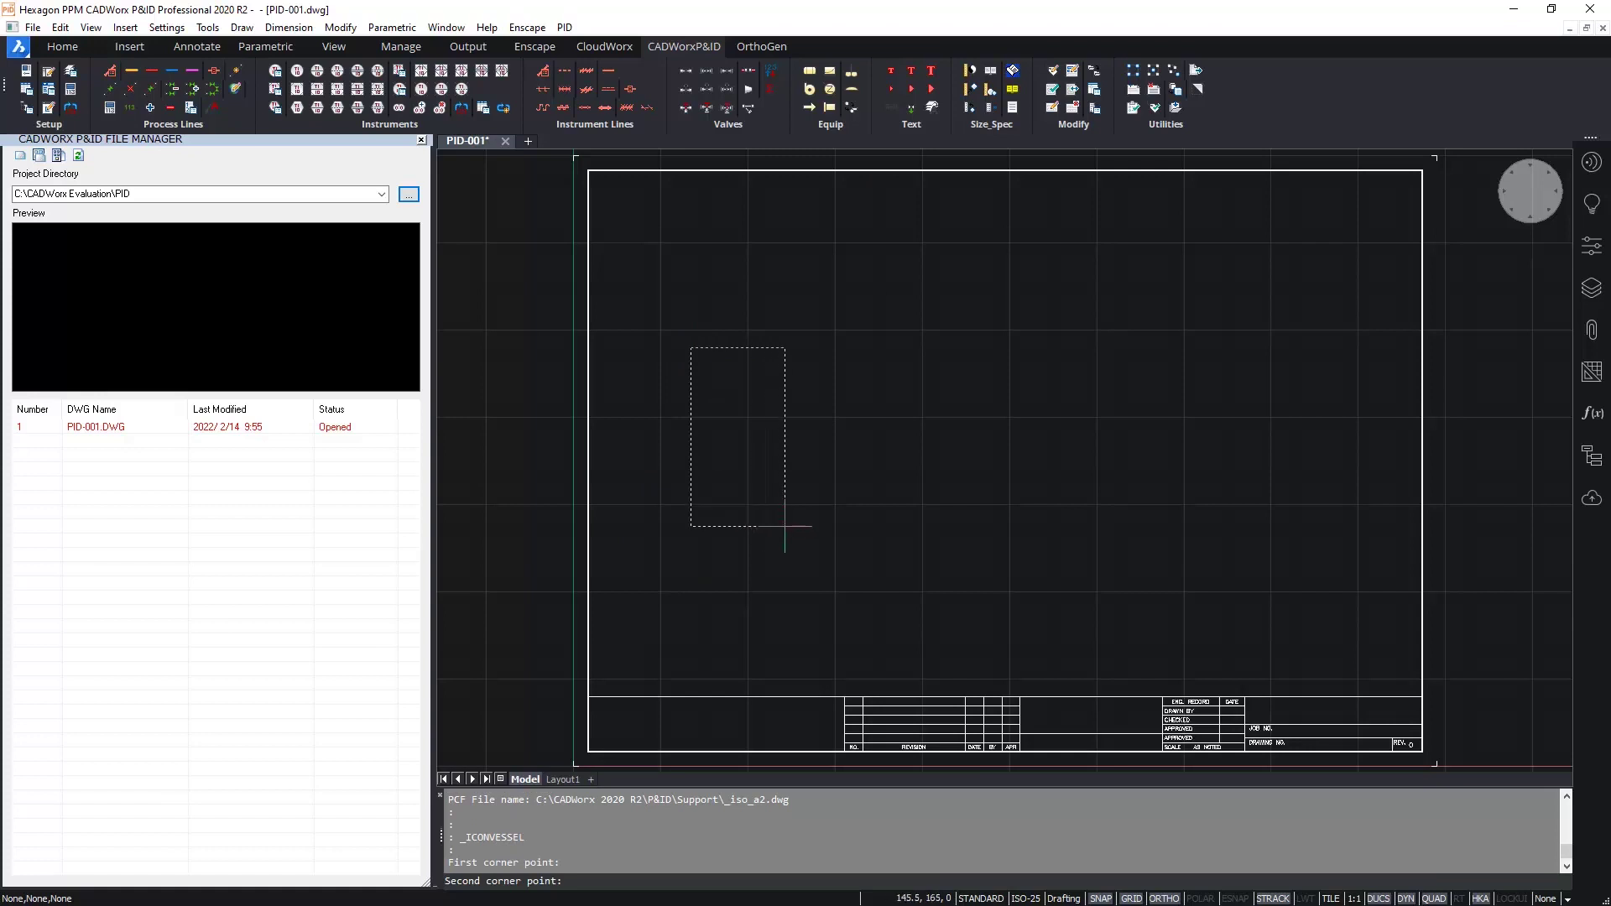
{"action": "left_click", "coordinate": [784, 526]}
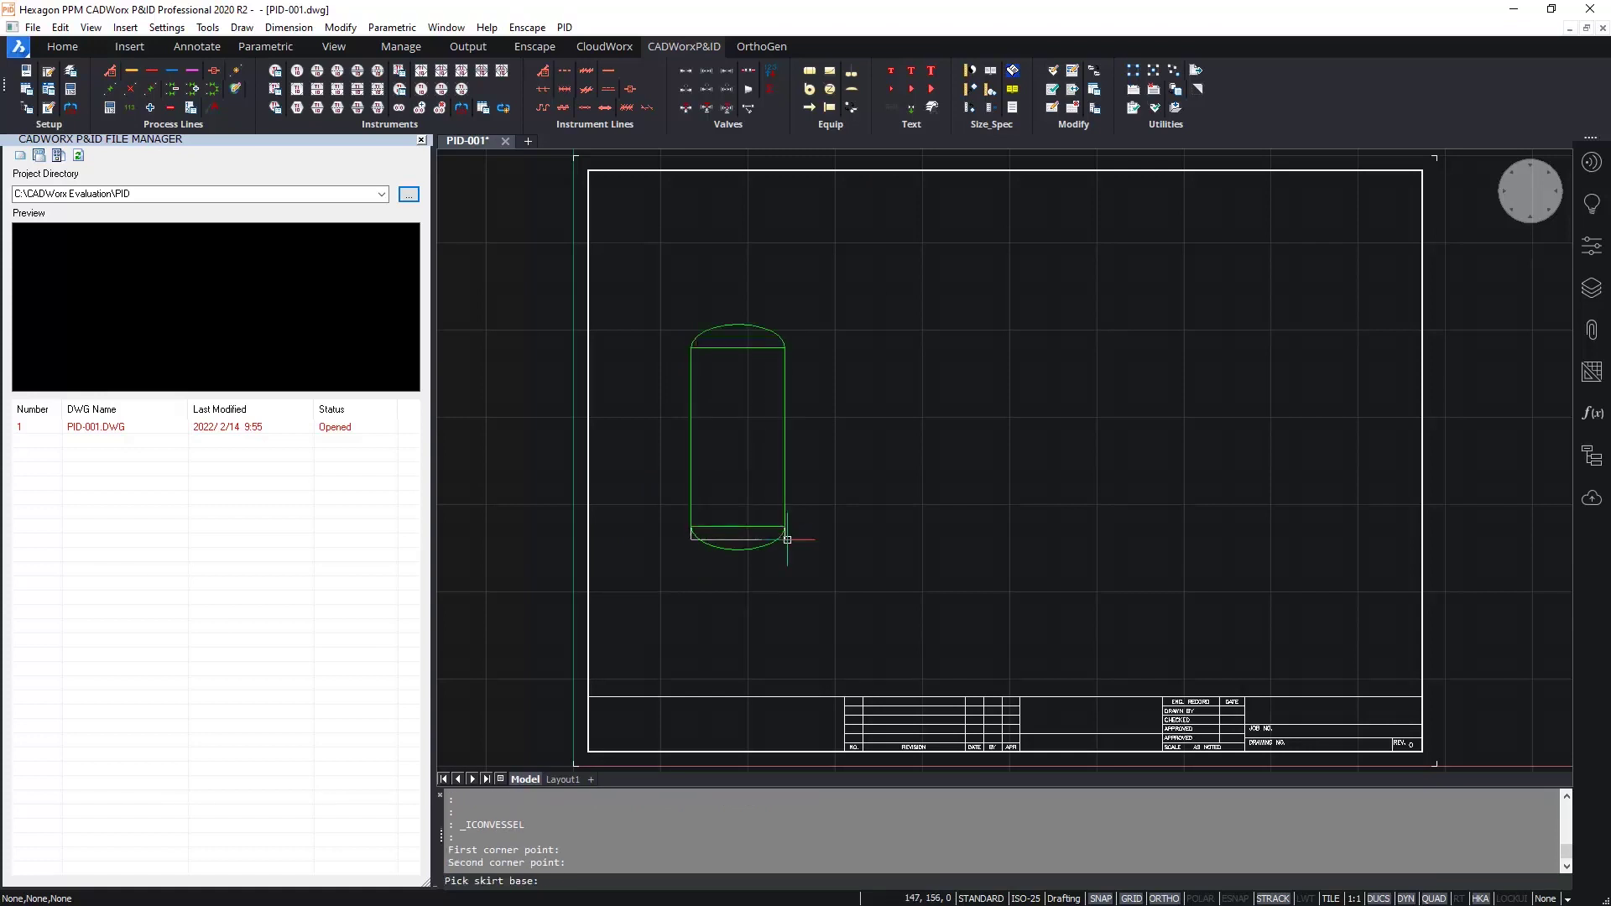
{"action": "left_click", "coordinate": [785, 607]}
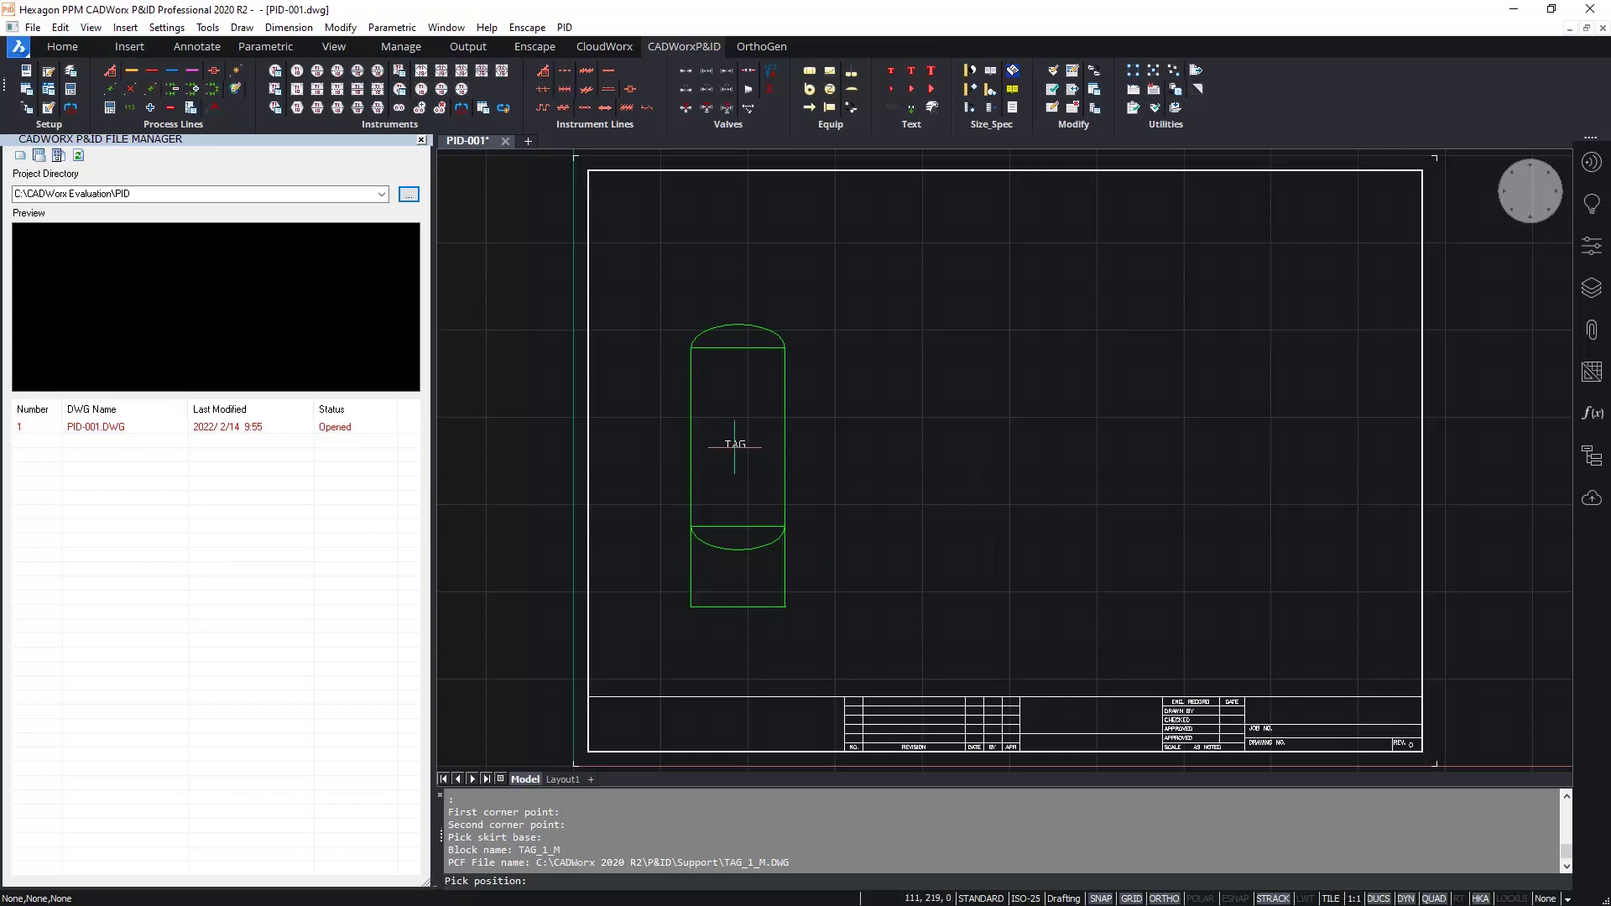
{"action": "left_click", "coordinate": [734, 445]}
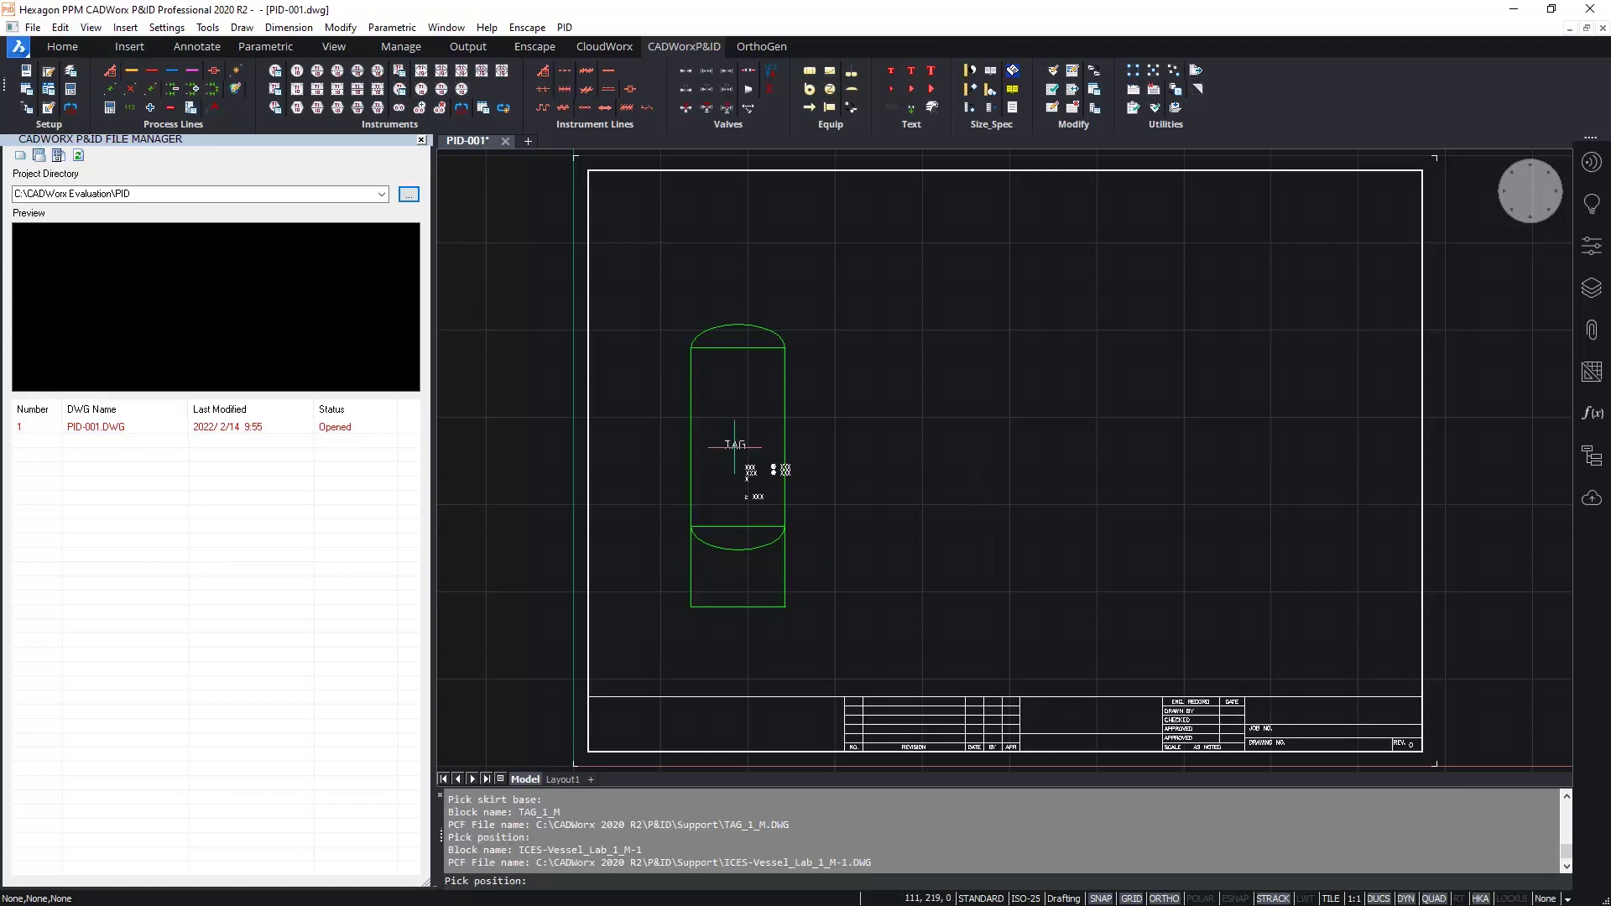
{"action": "left_click", "coordinate": [719, 199]}
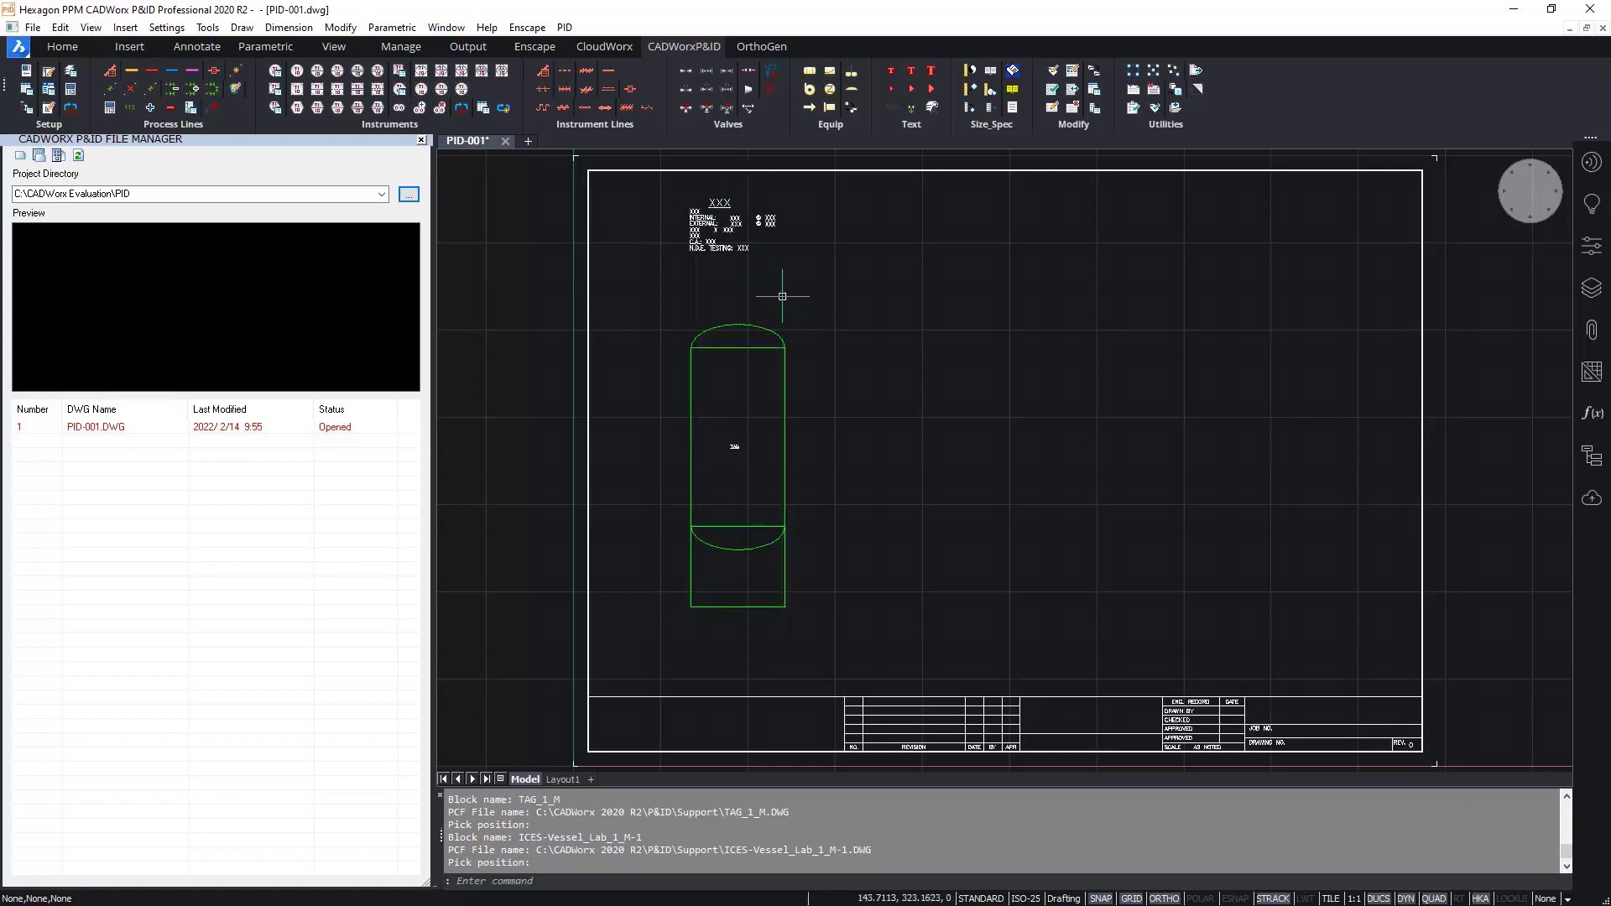
- Set the vessel's length to 3500, OD to 1800 and tag to V-201 in its component data
{"action": "double_click", "coordinate": [738, 323]}
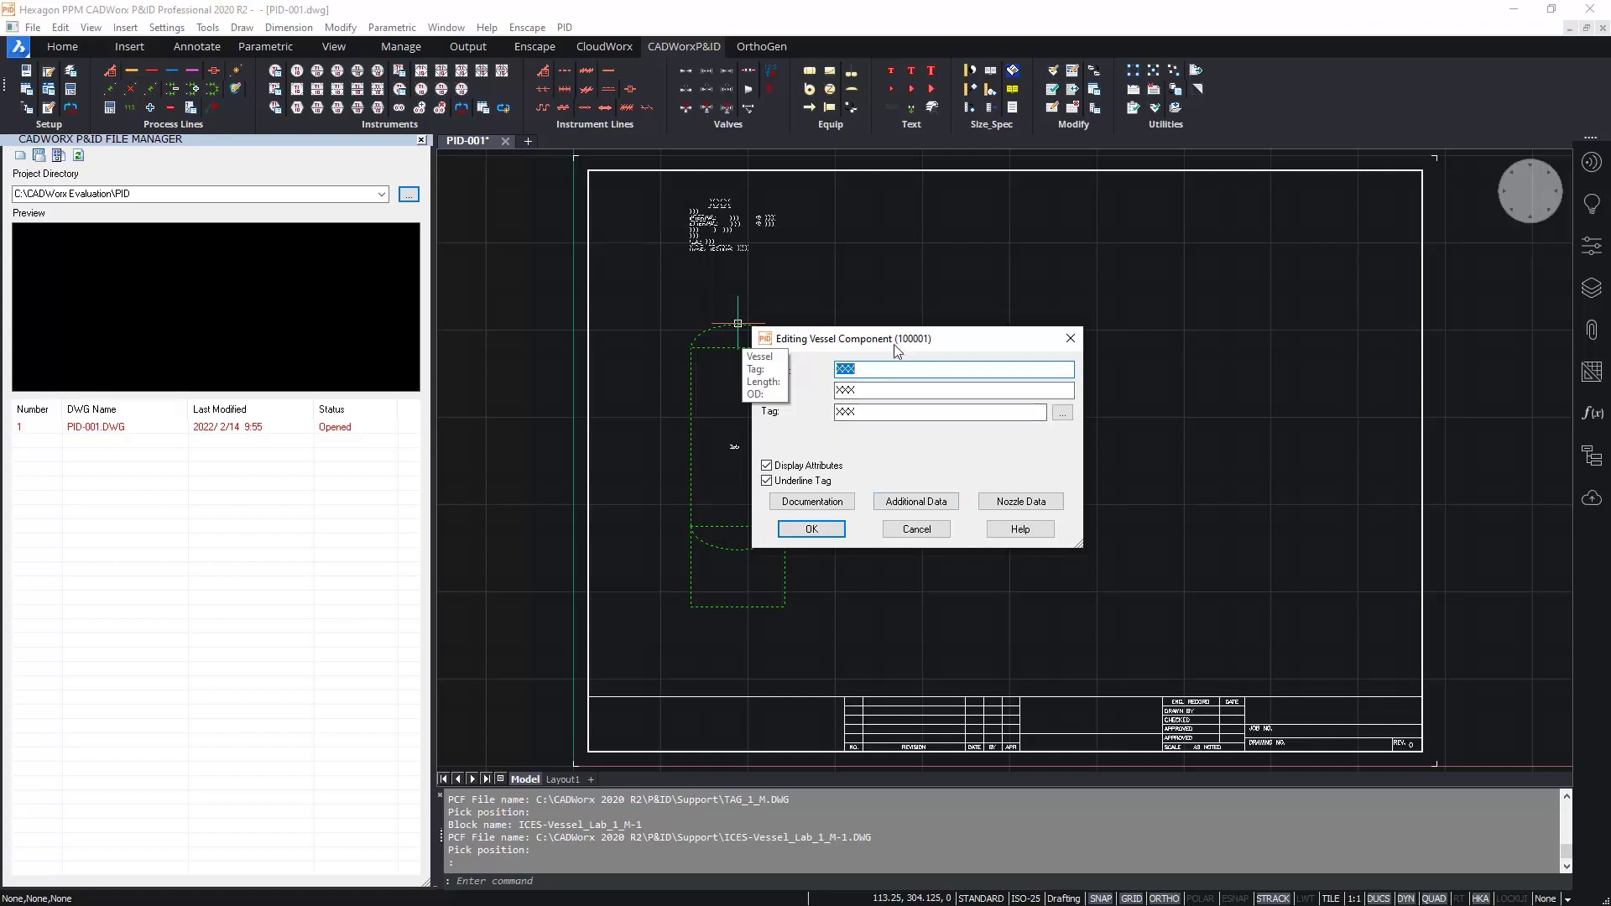
{"action": "left_click_drag", "start_coordinate": [898, 347], "coordinate": [947, 353]}
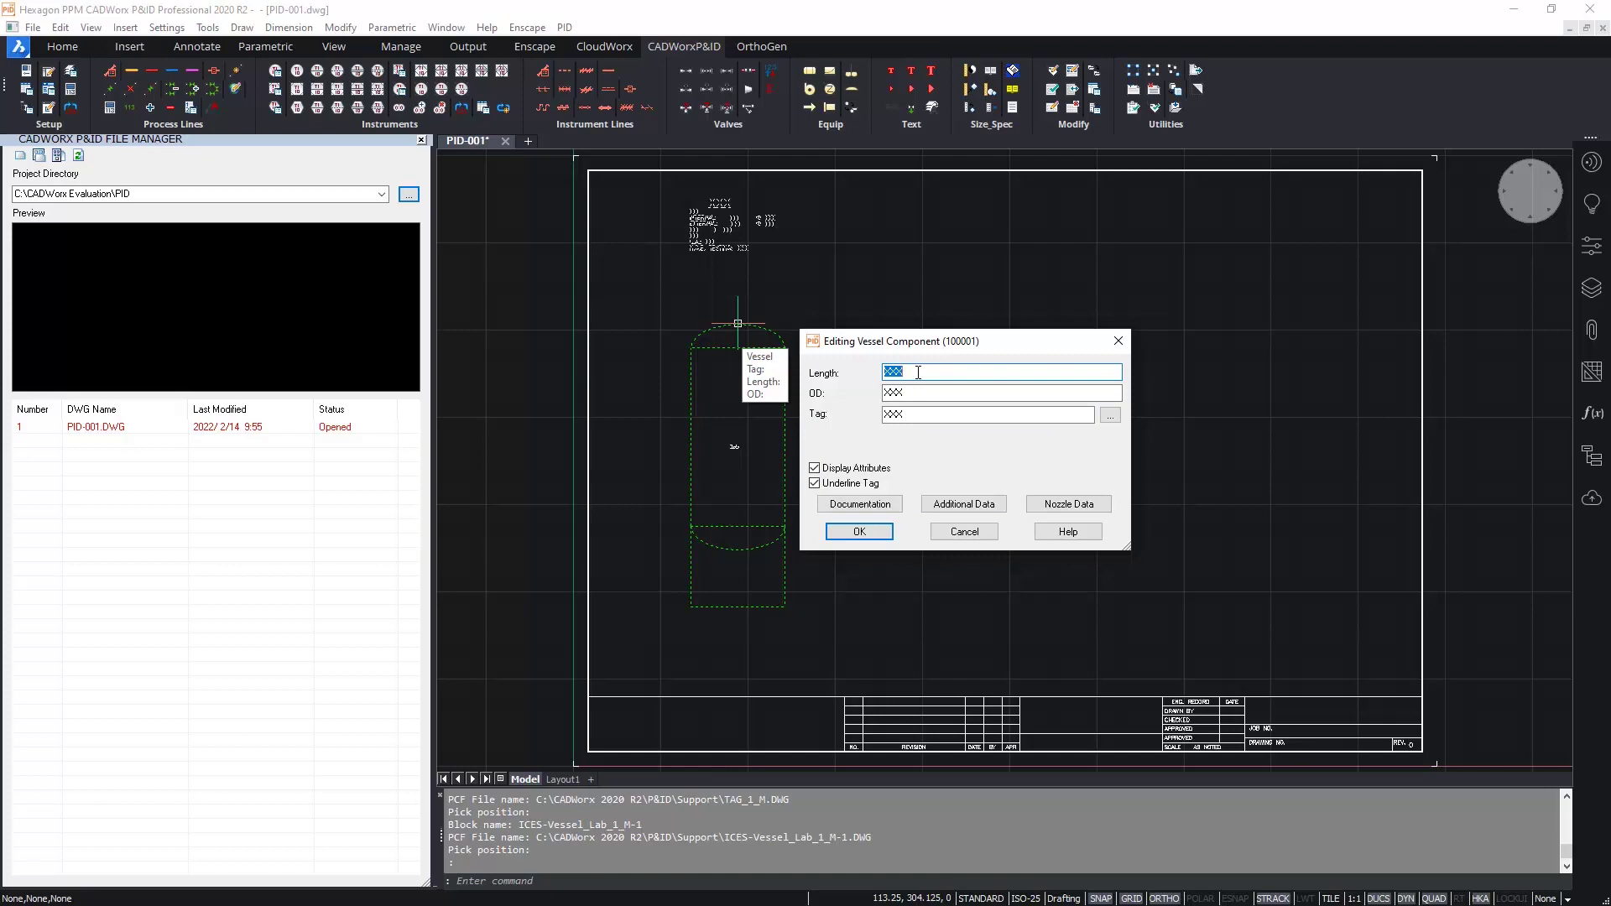
{"action": "type", "text": "3500"}
{"action": "key", "text": "Tab"}
{"action": "type", "text": "1"}
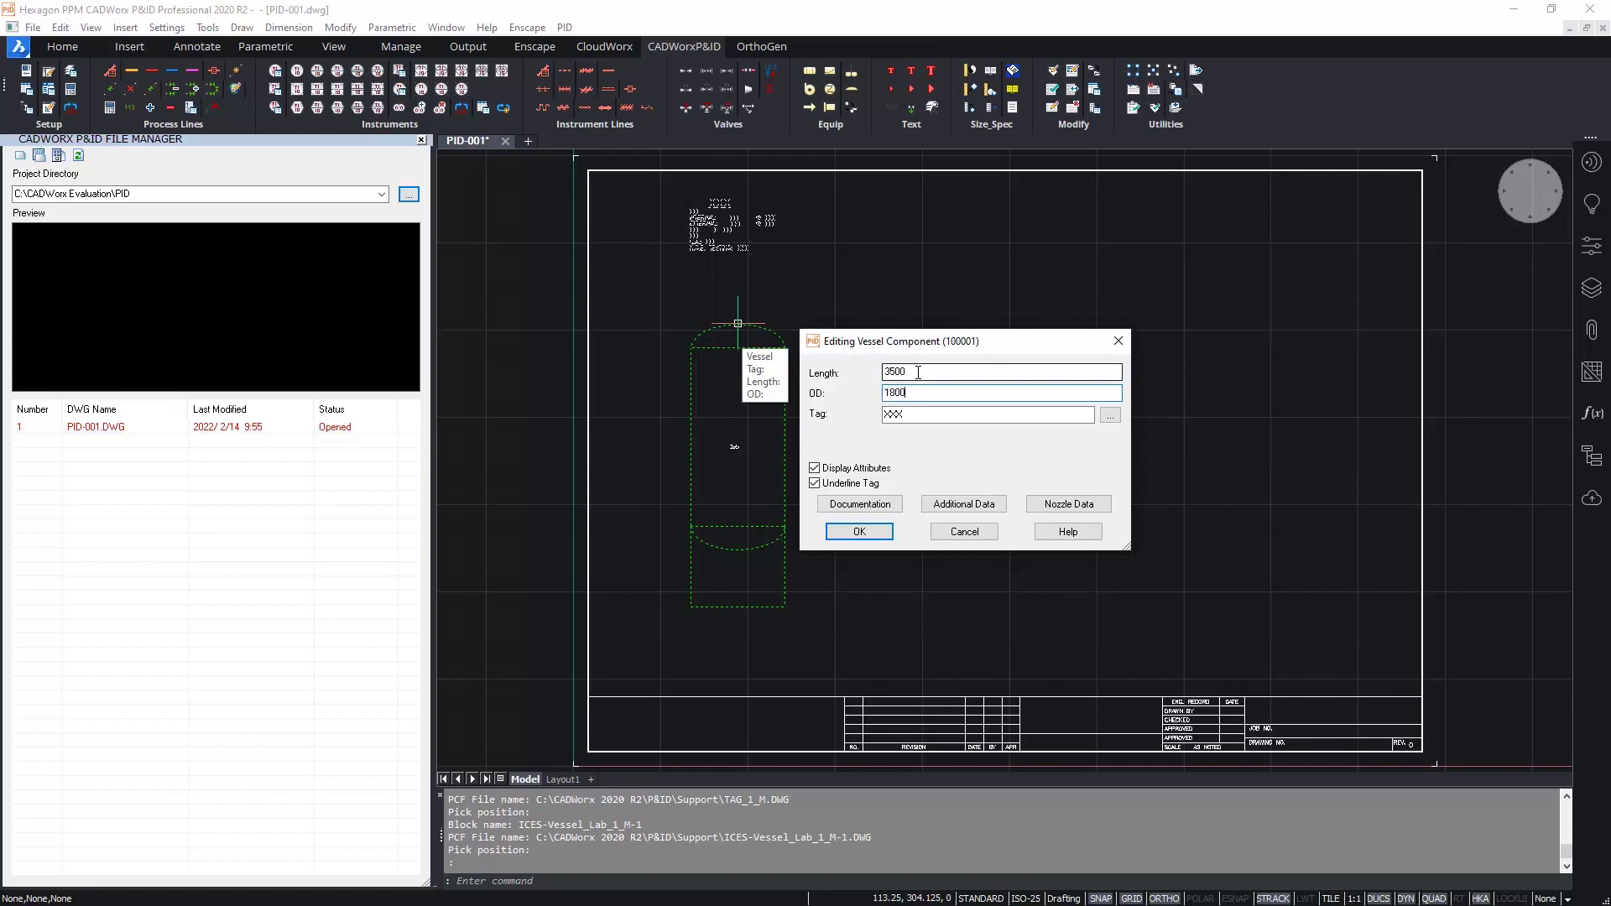
{"action": "key", "text": "Tab"}
{"action": "type", "text": "V-20"}
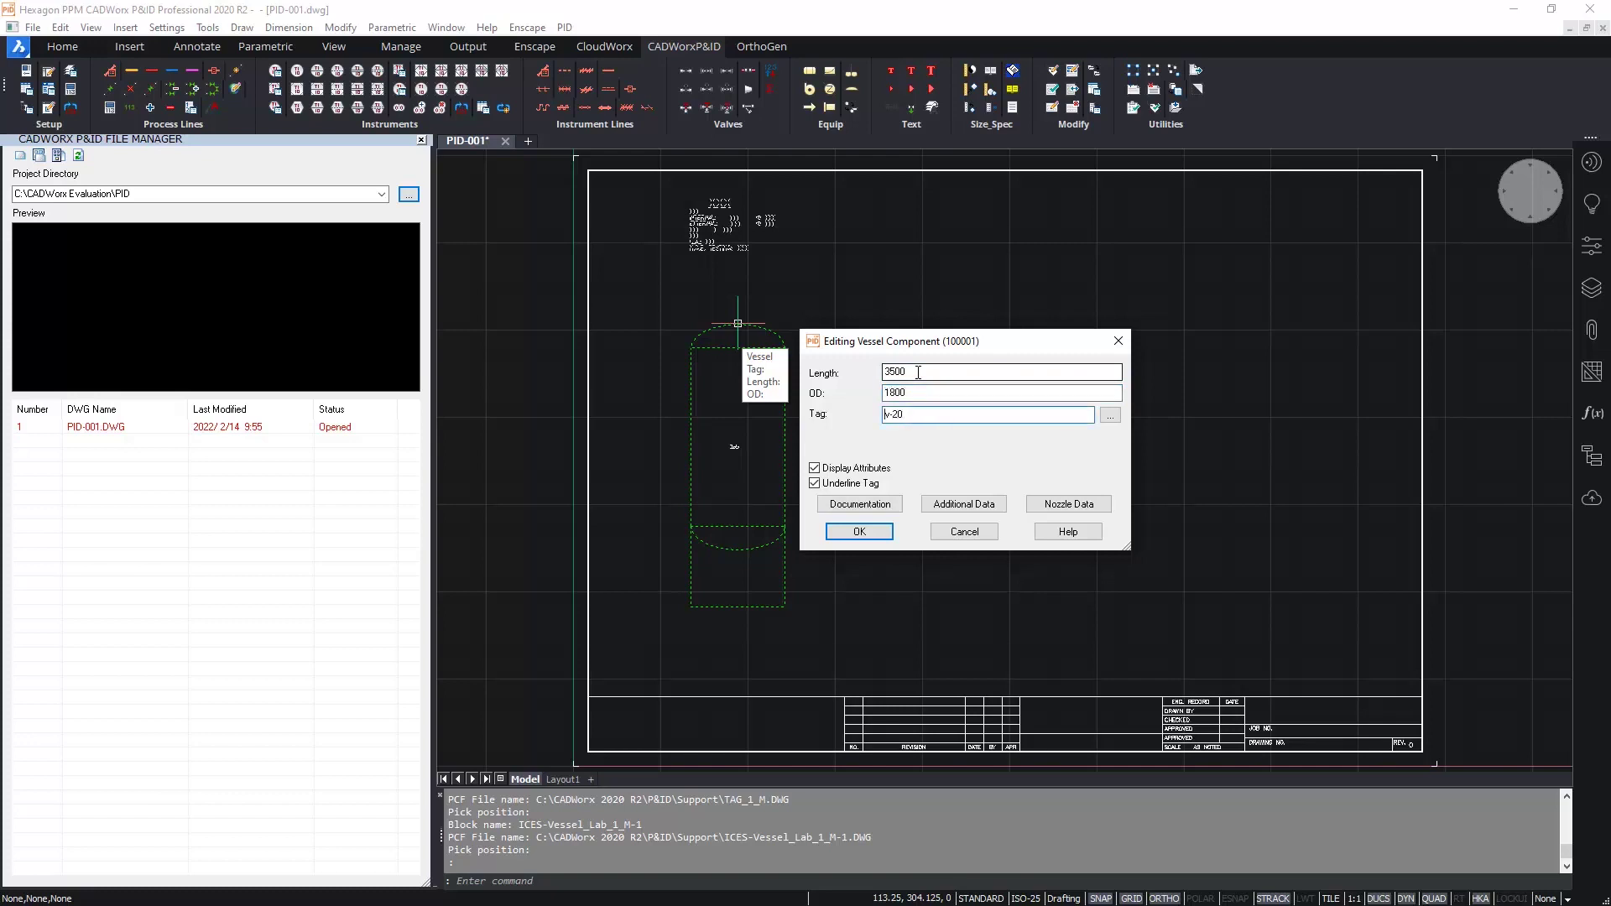
{"action": "key", "text": "shift+Home"}
{"action": "type", "text": "v-201"}
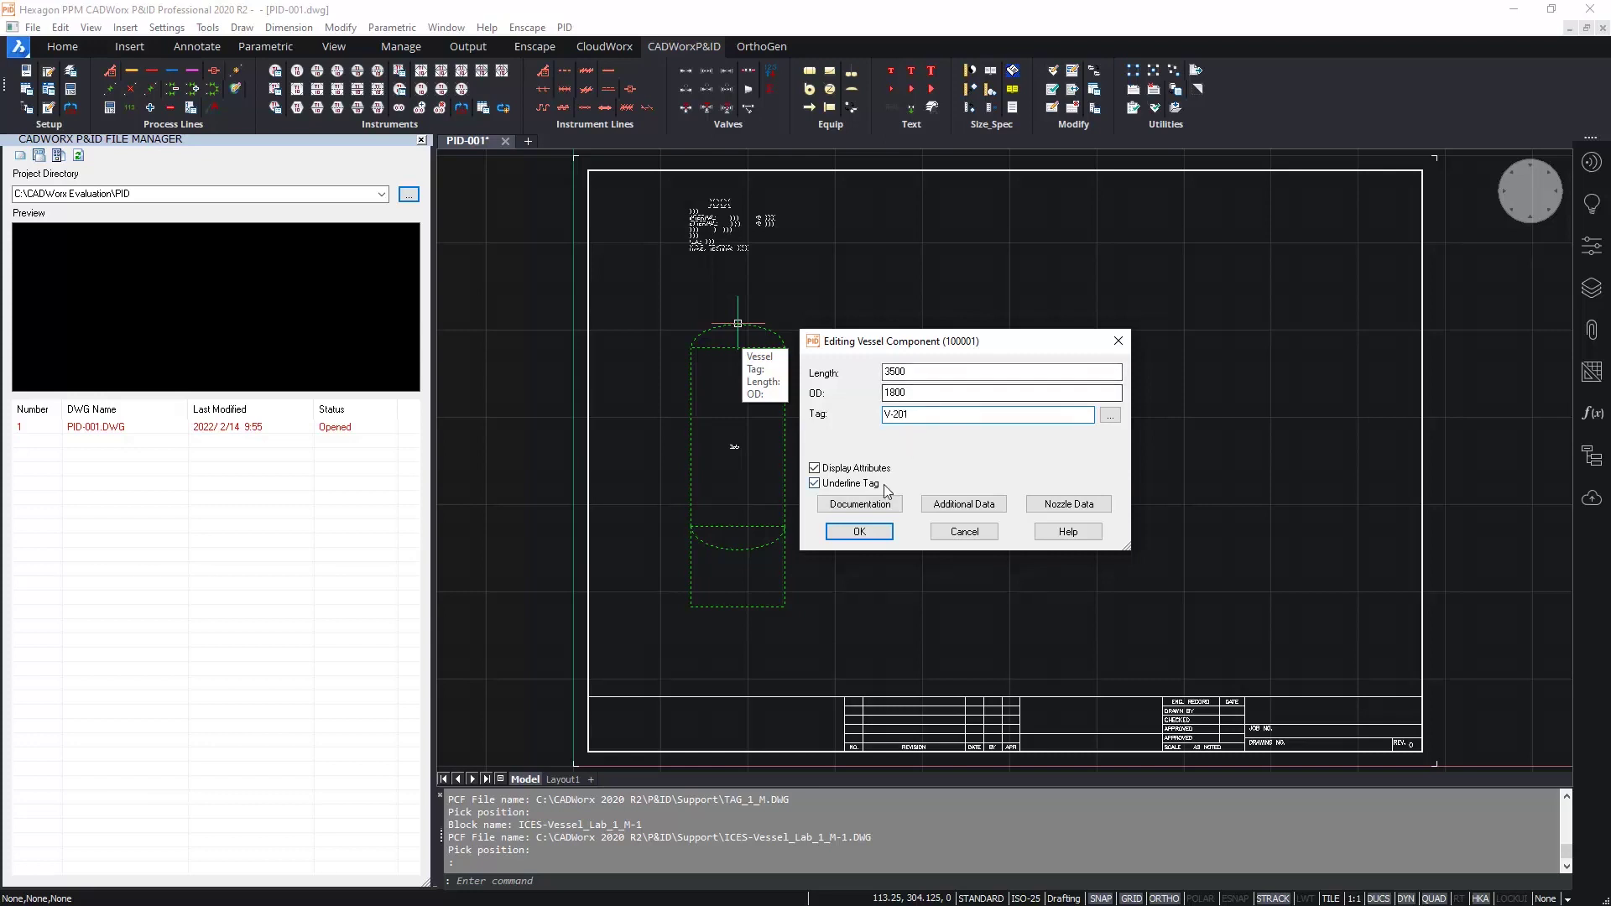
- Check the vessel's additional data fields and accept the component edits
{"action": "left_click", "coordinate": [961, 504]}
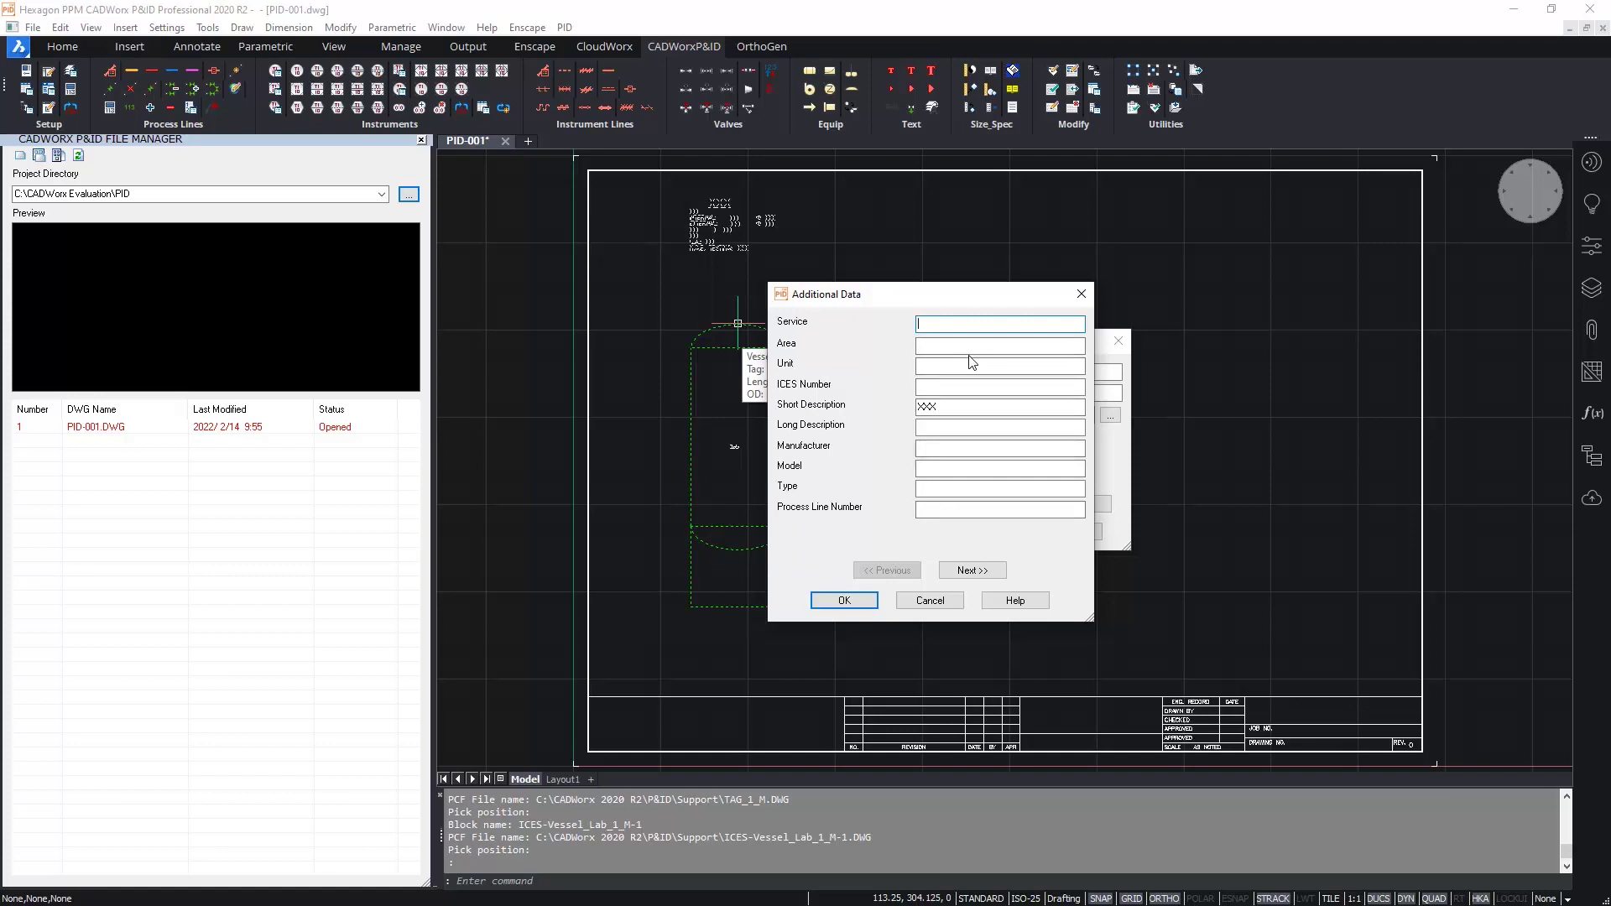
{"action": "left_click", "coordinate": [842, 600]}
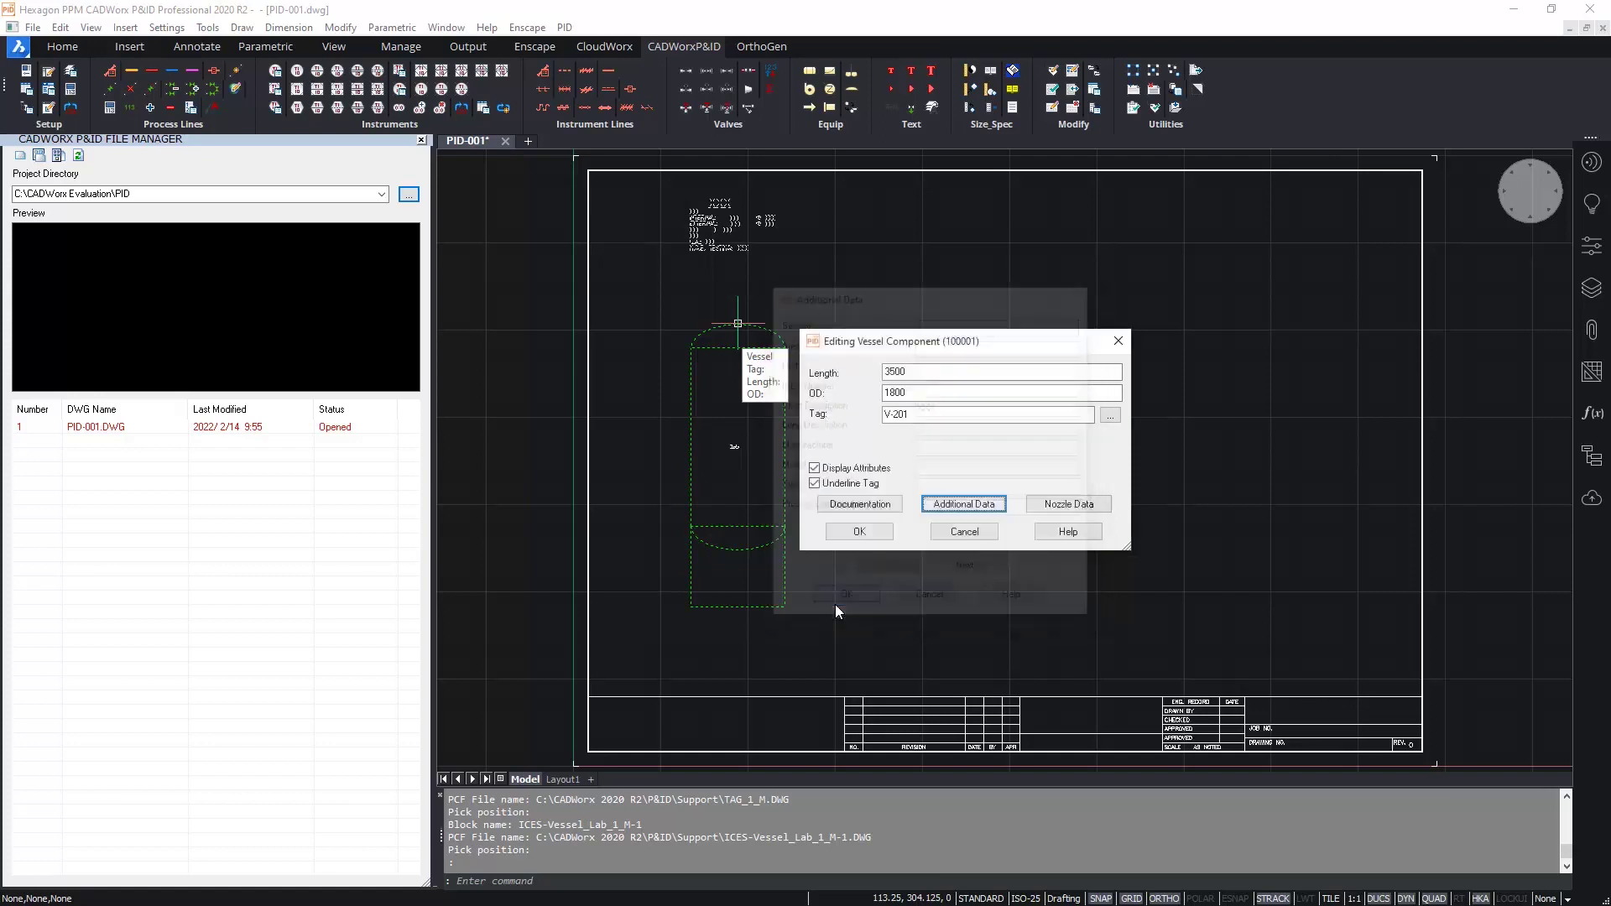
{"action": "left_click", "coordinate": [861, 533]}
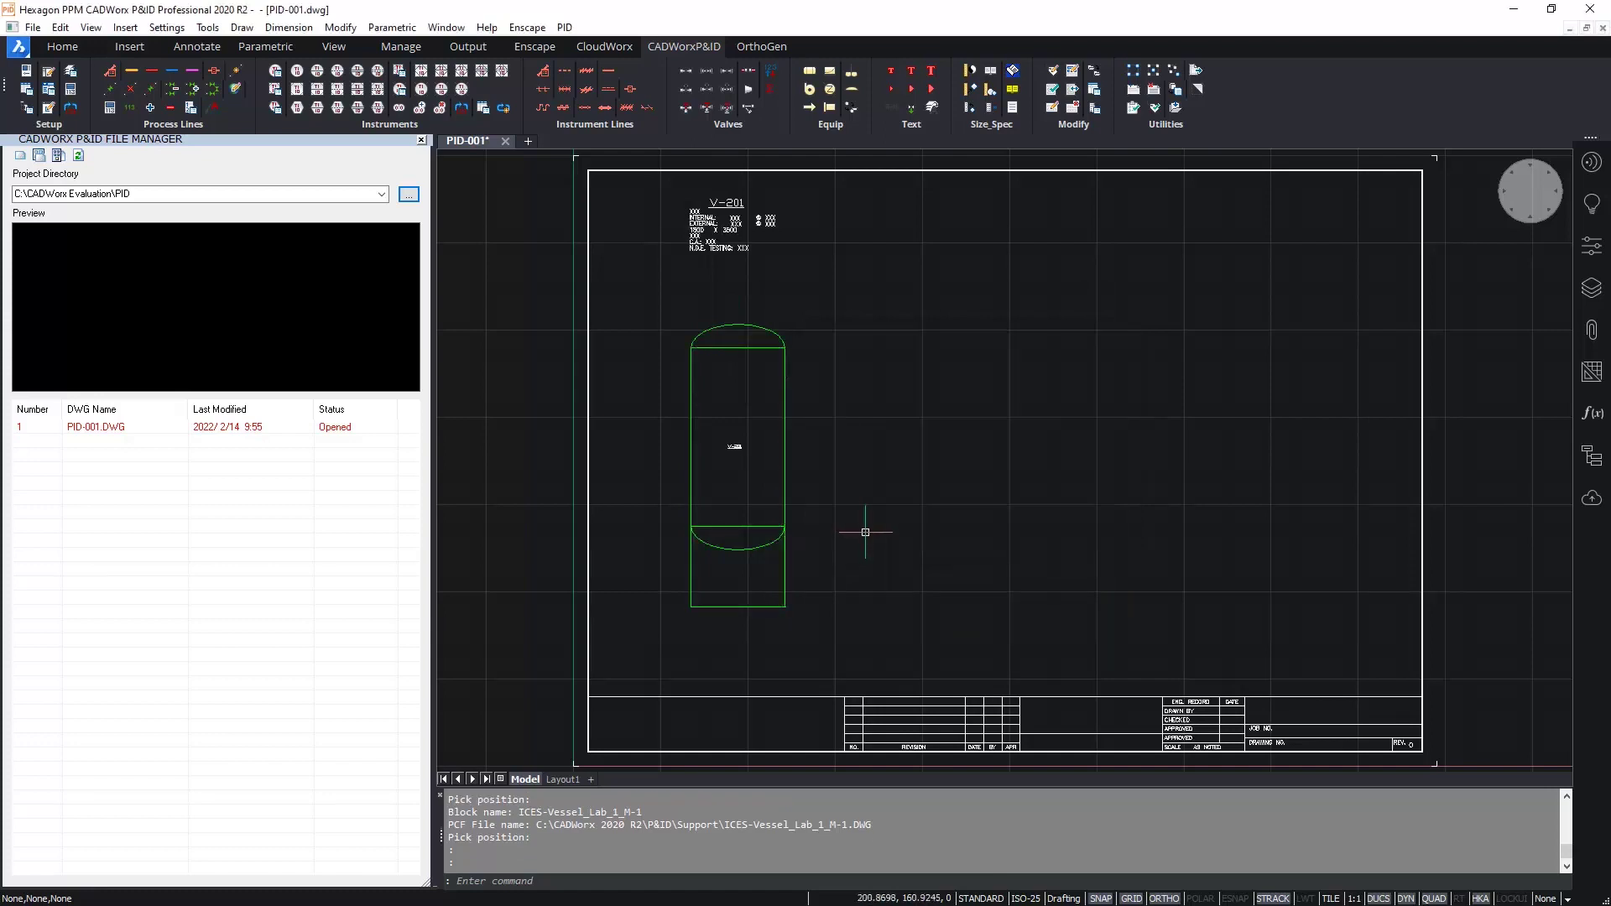
- Attach a Nozzle - flange w/o blind to the right side of vessel V-201's shell, just below the top head, facing right
{"action": "scroll", "coordinate": [758, 453], "scroll_direction": "up", "scroll_amount": 6}
{"action": "middle_click_drag", "start_coordinate": [766, 280], "coordinate": [801, 648]}
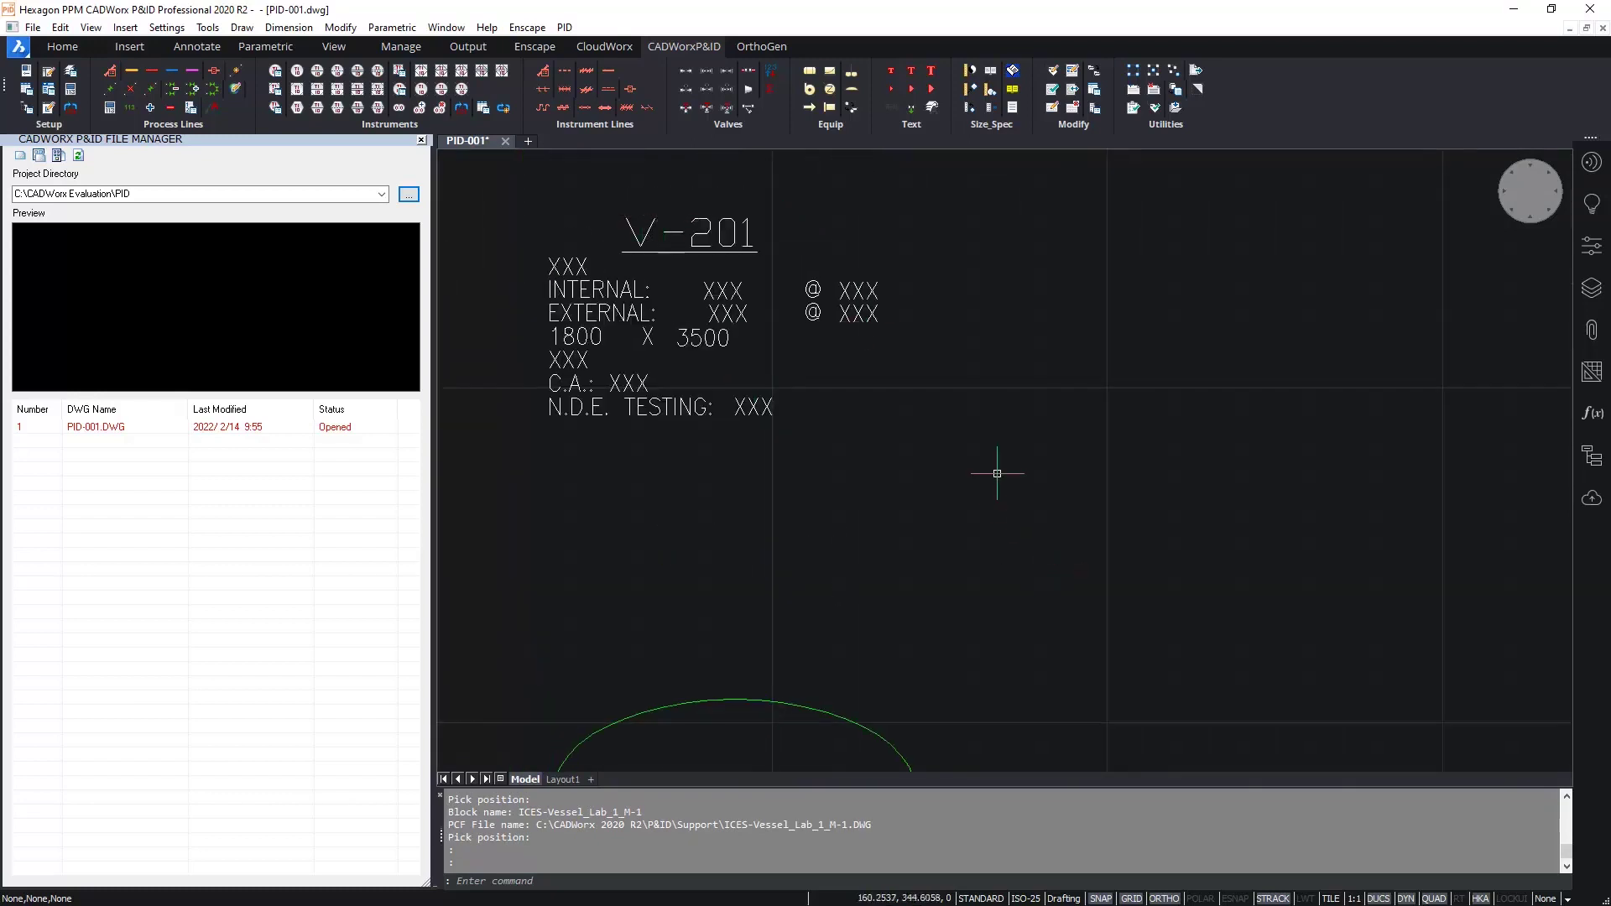
{"action": "scroll", "coordinate": [997, 473], "scroll_direction": "down", "scroll_amount": 3}
{"action": "mouse_move", "coordinate": [1119, 536]}
{"action": "middle_mouse_down"}
{"action": "mouse_move", "coordinate": [931, 417]}
{"action": "mouse_move", "coordinate": [869, 313]}
{"action": "middle_mouse_up"}
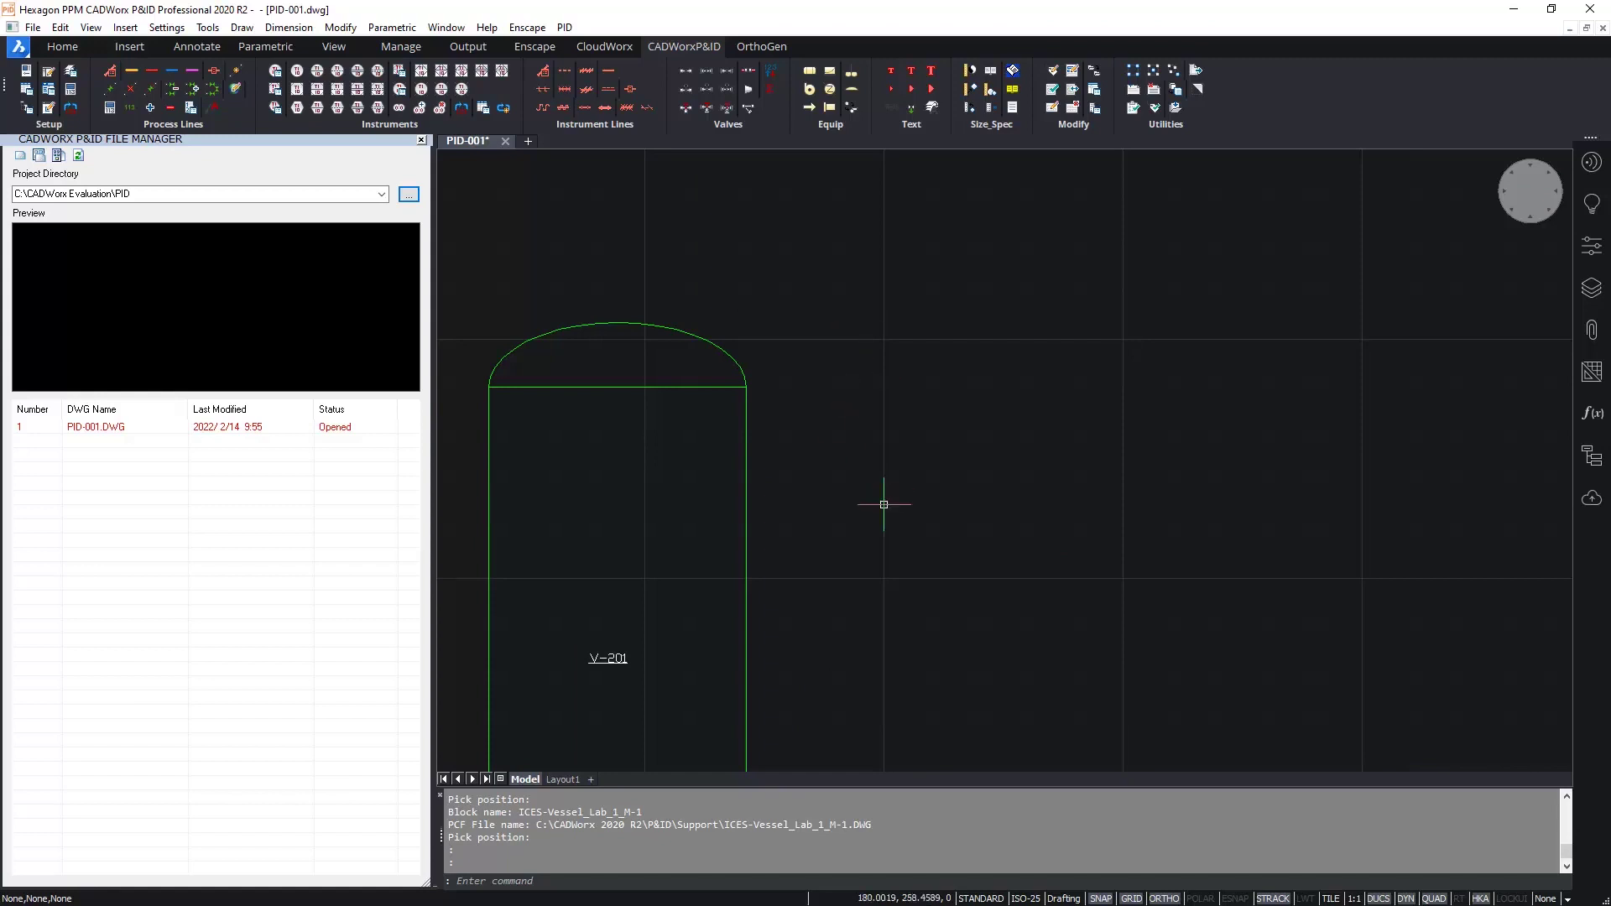
{"action": "middle_click_drag", "start_coordinate": [881, 546], "coordinate": [893, 434]}
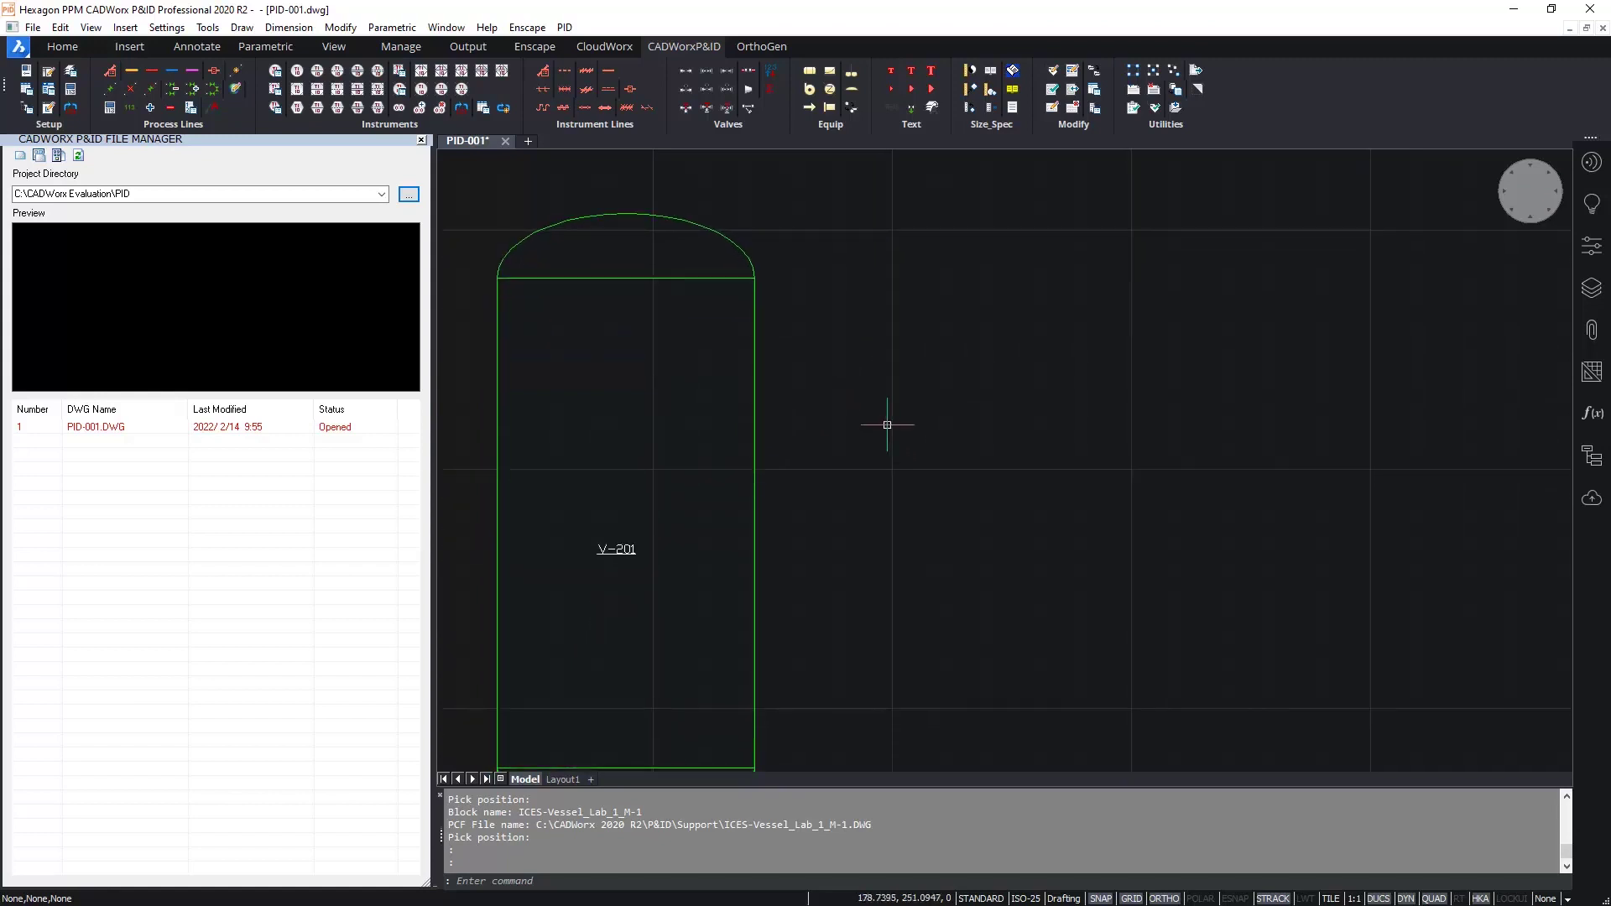
{"action": "left_click", "coordinate": [830, 107]}
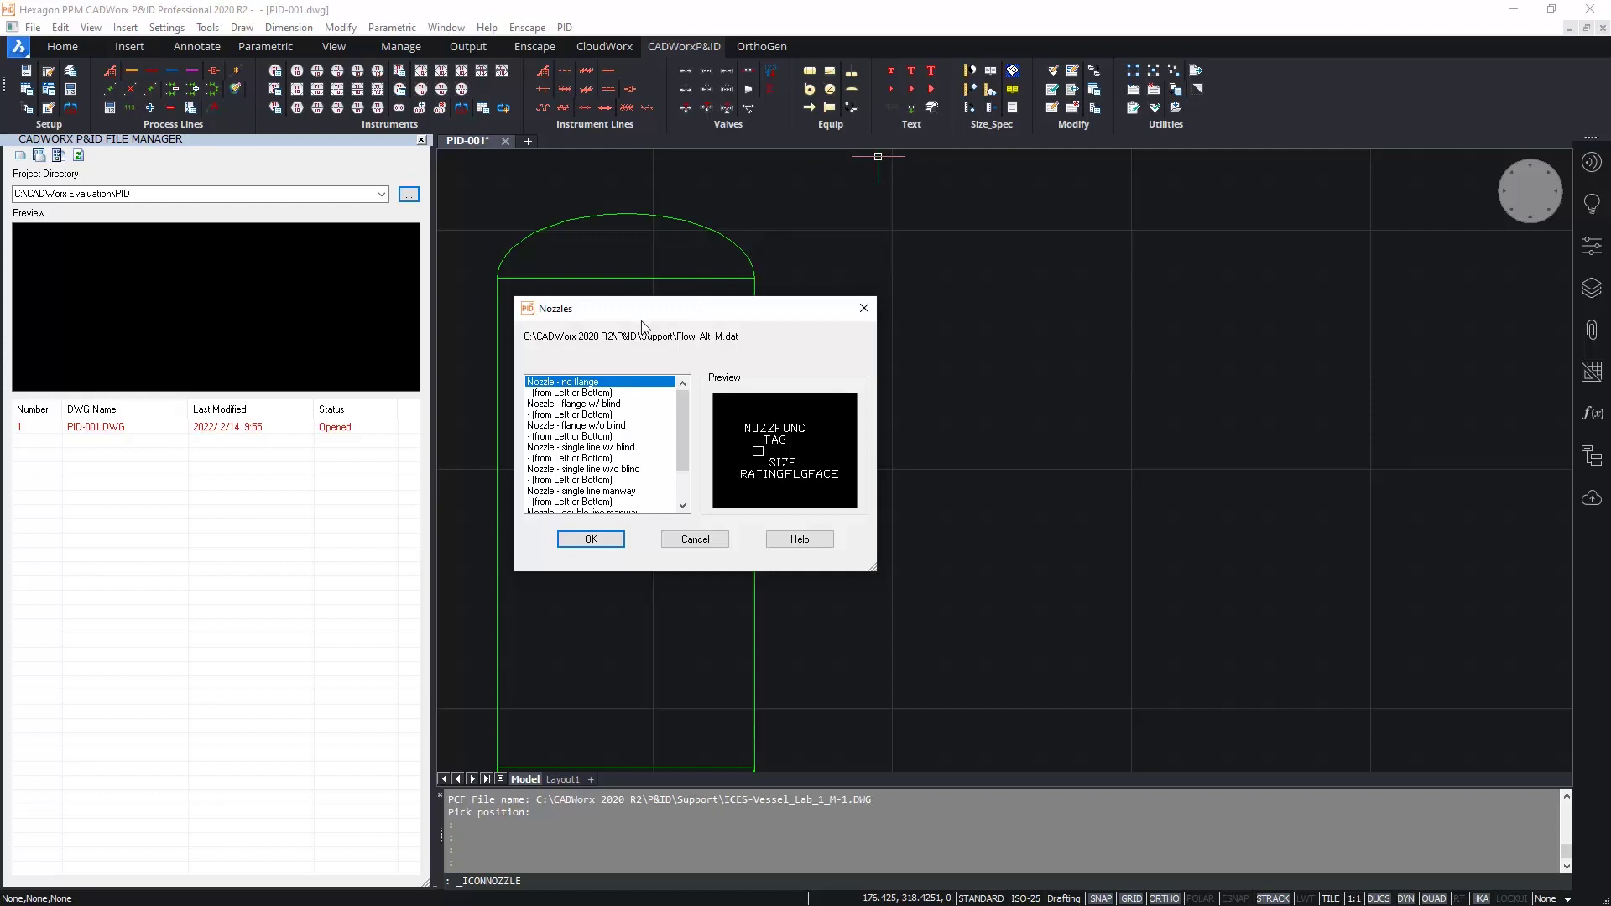
{"action": "left_click", "coordinate": [625, 427]}
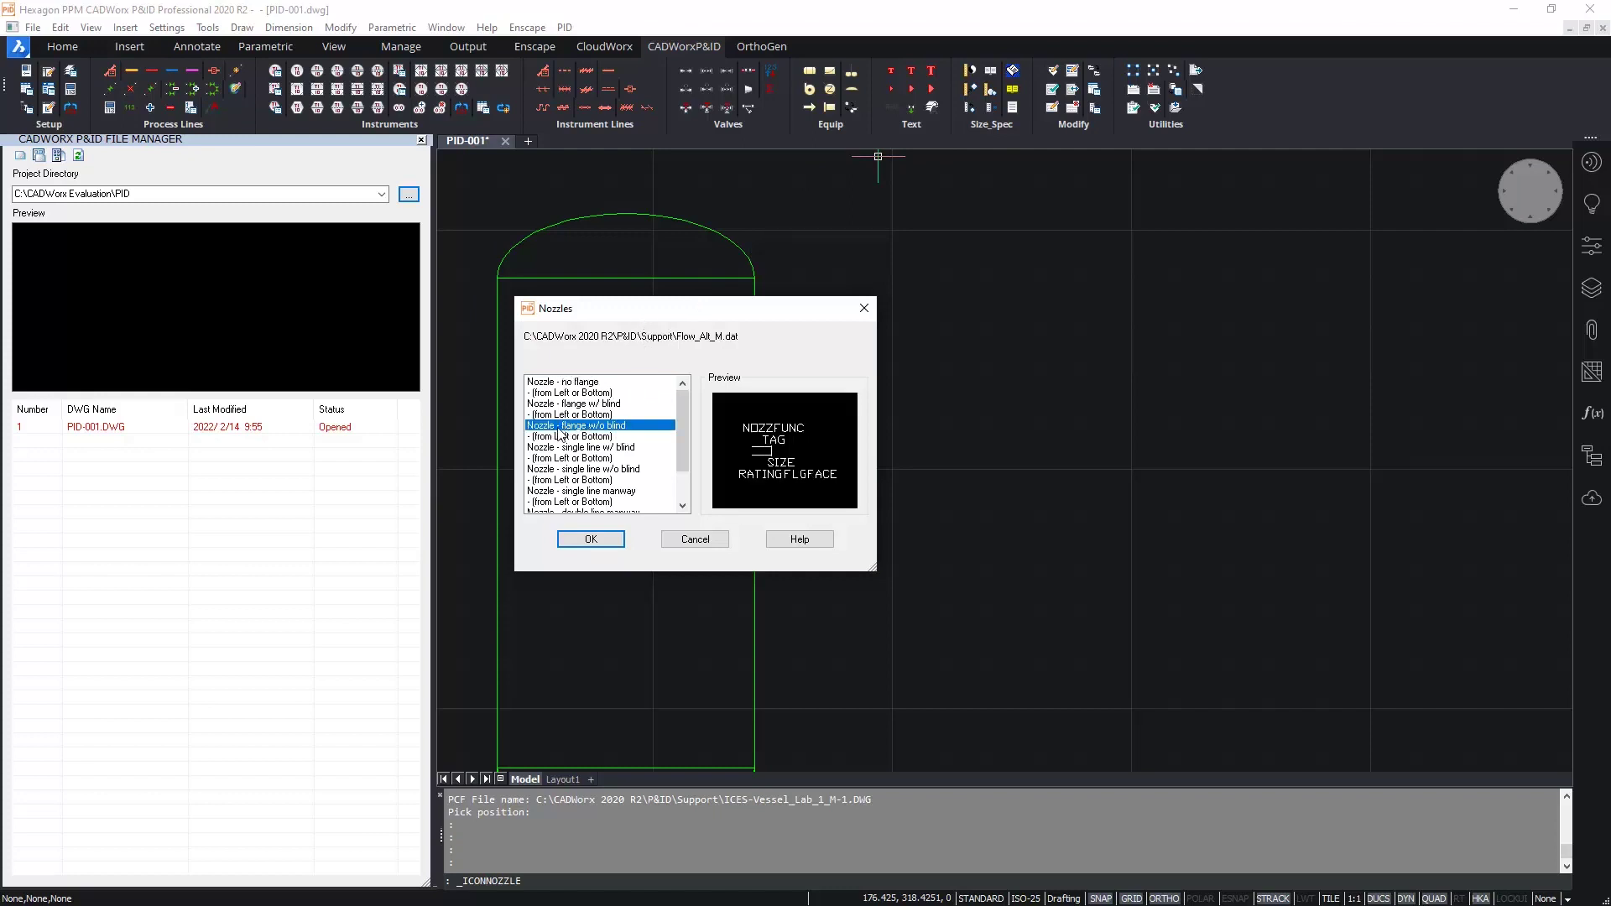
{"action": "left_click", "coordinate": [590, 540]}
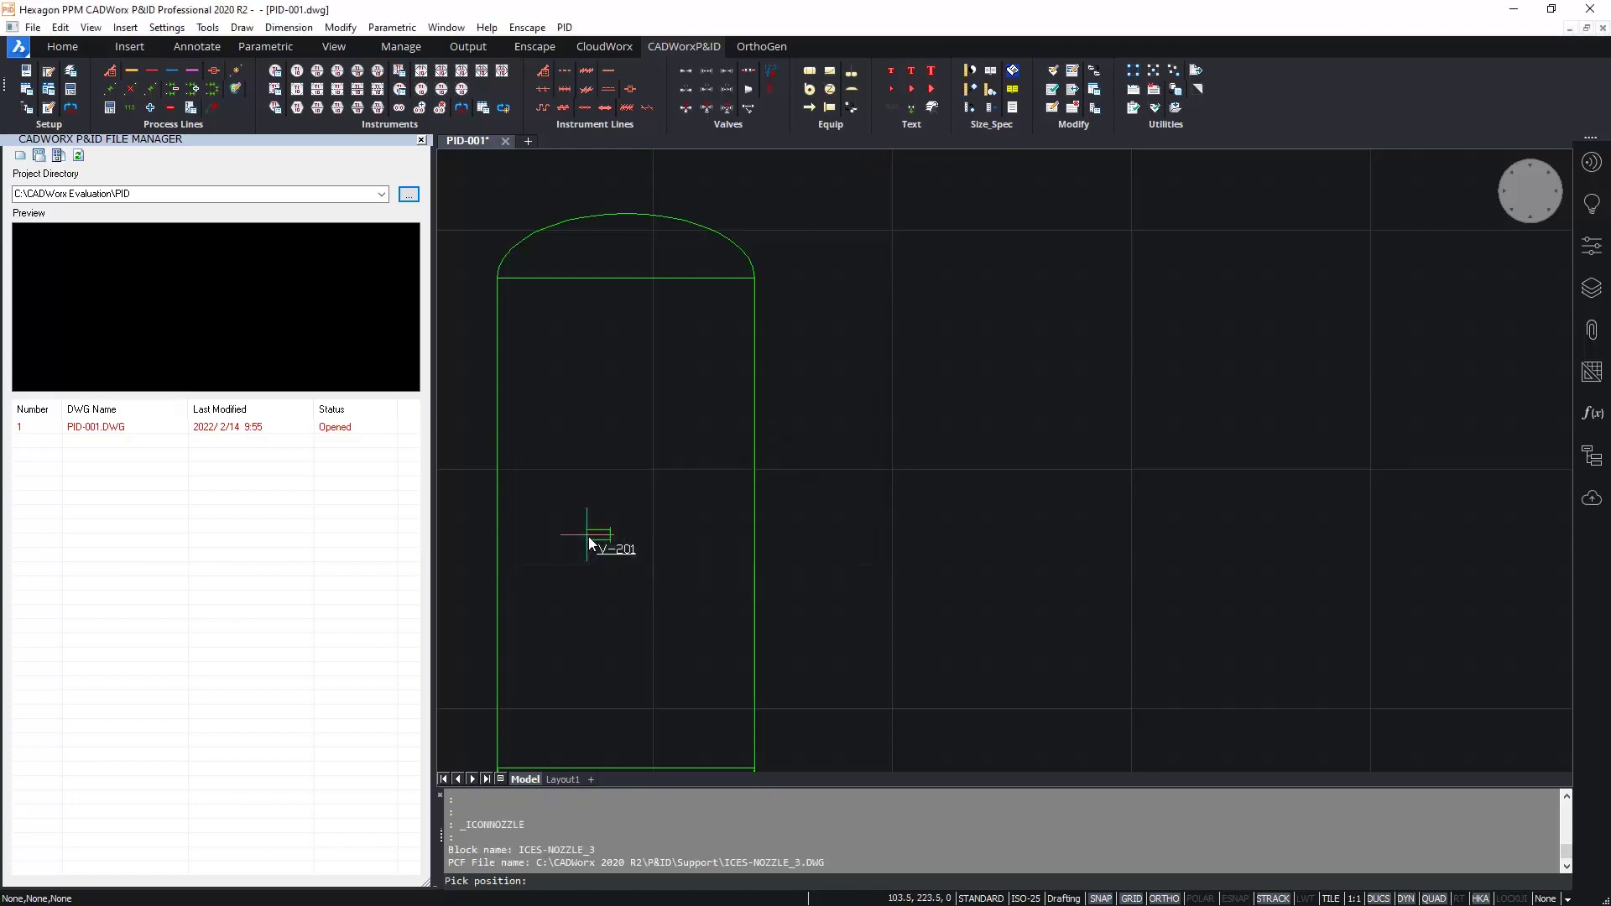
{"action": "left_click", "coordinate": [755, 326]}
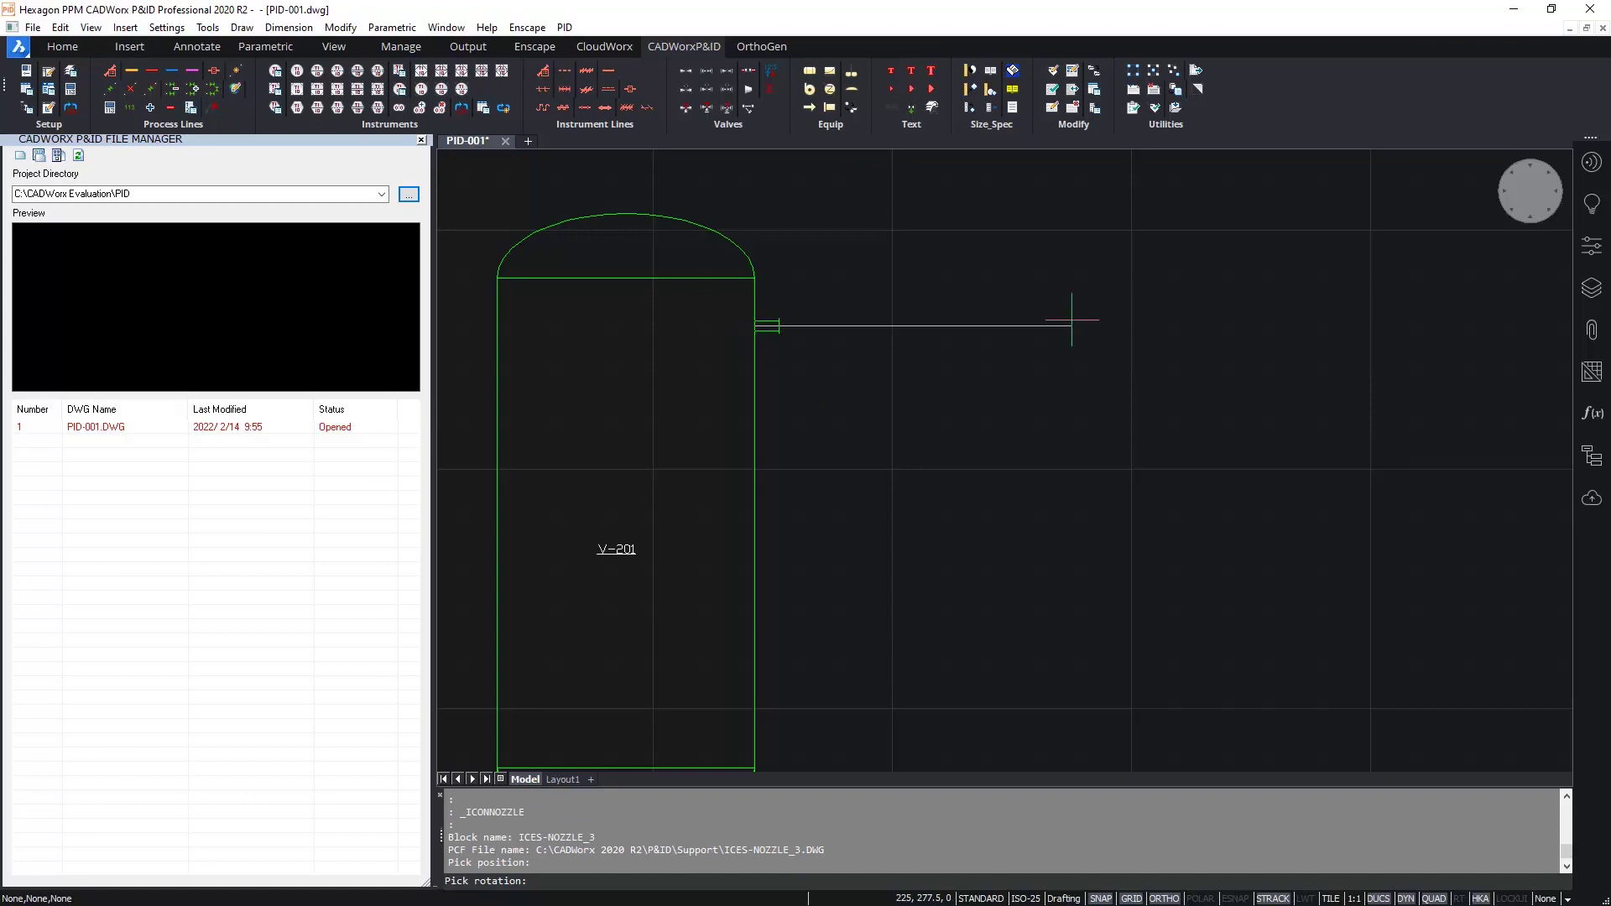
{"action": "left_click", "coordinate": [1071, 319]}
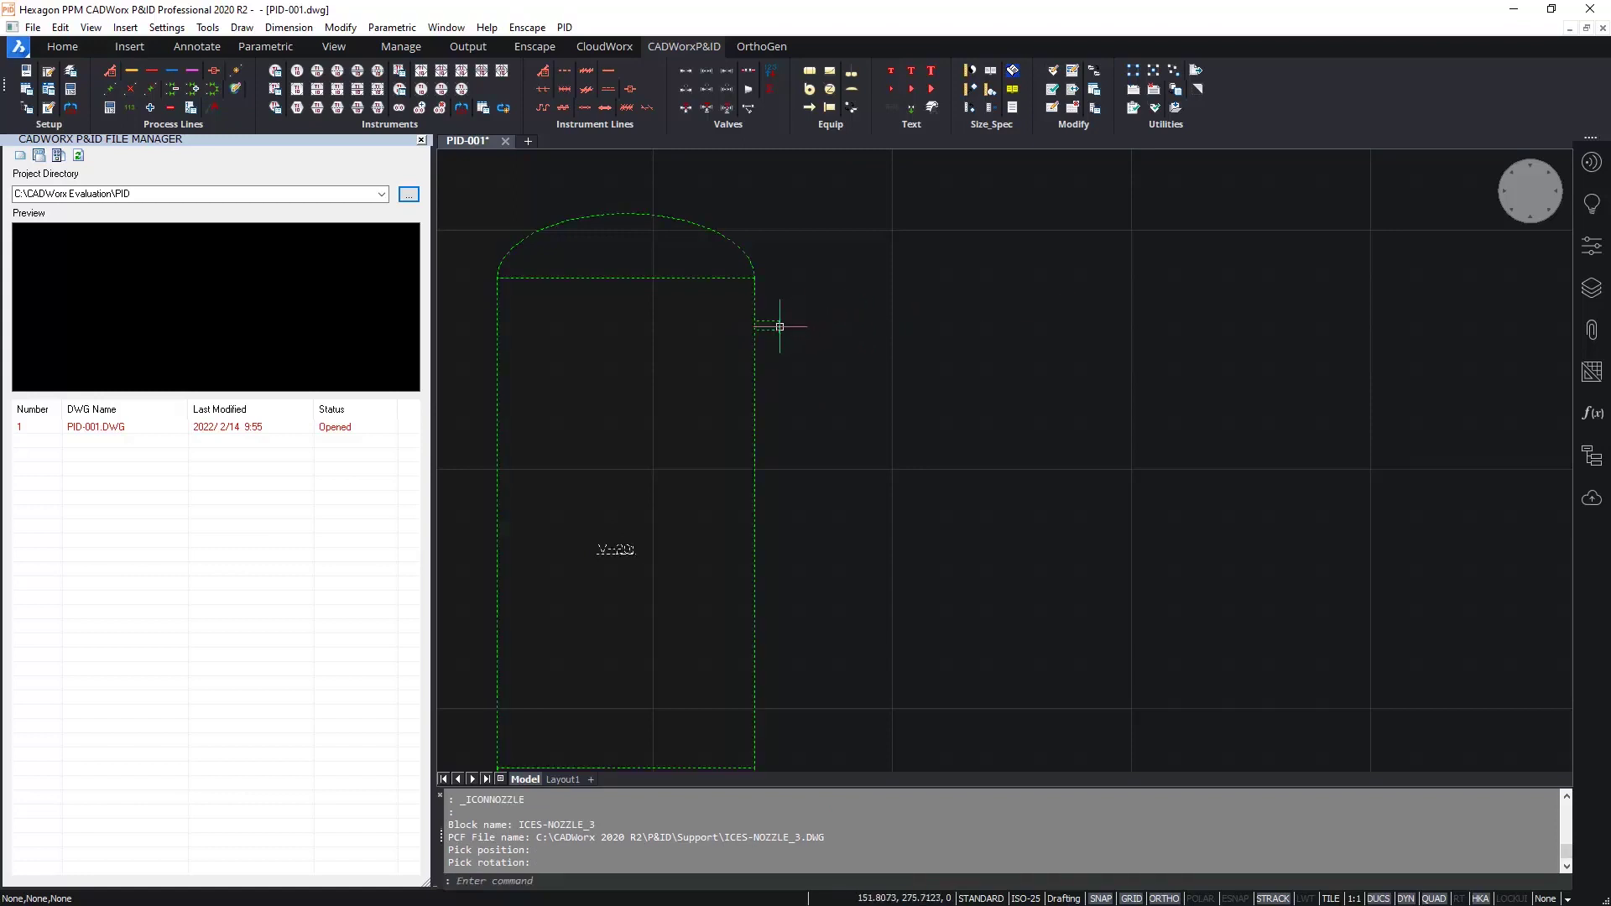
- Open the new nozzle's component data and accept it with the tag N1
{"action": "mouse_move", "coordinate": [780, 326]}
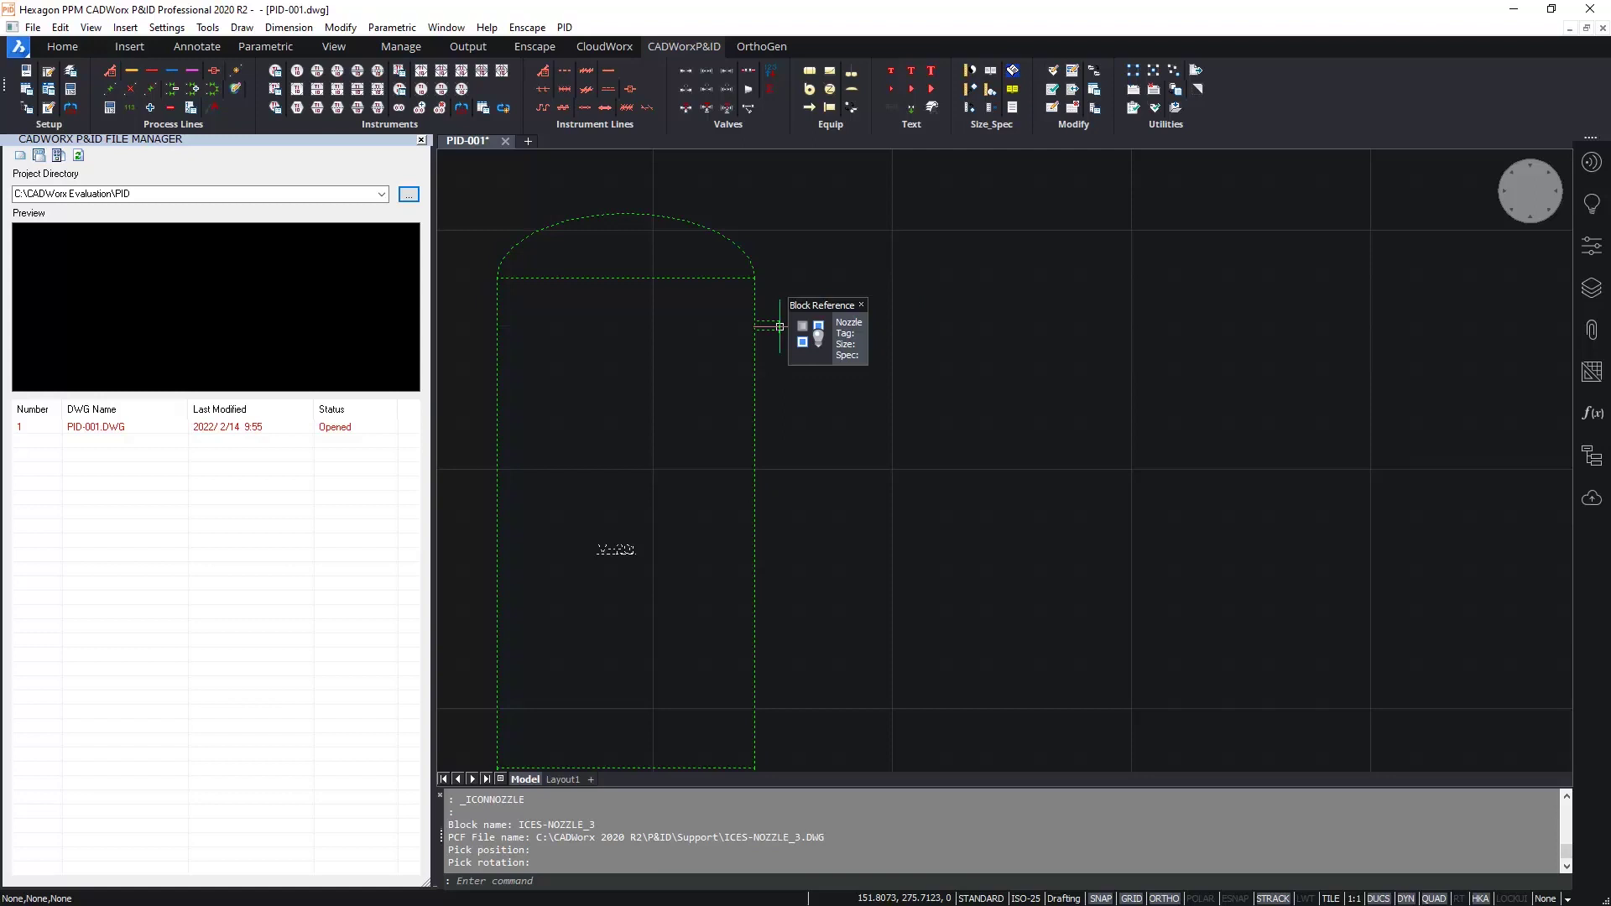
{"action": "double_click", "coordinate": [780, 326]}
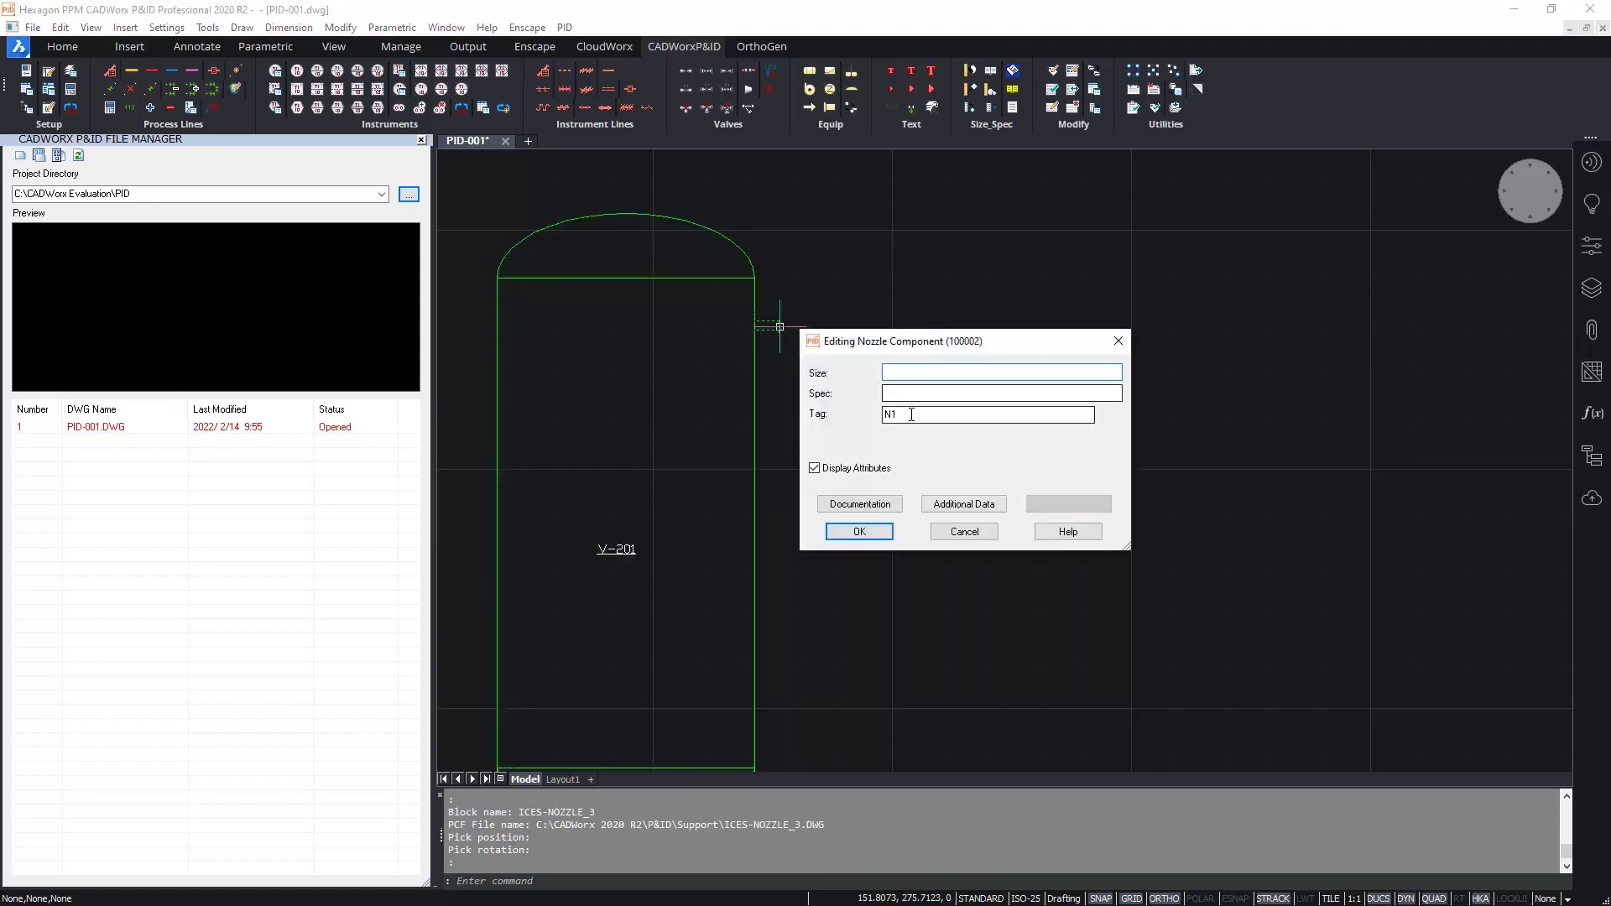
{"action": "left_click", "coordinate": [911, 415]}
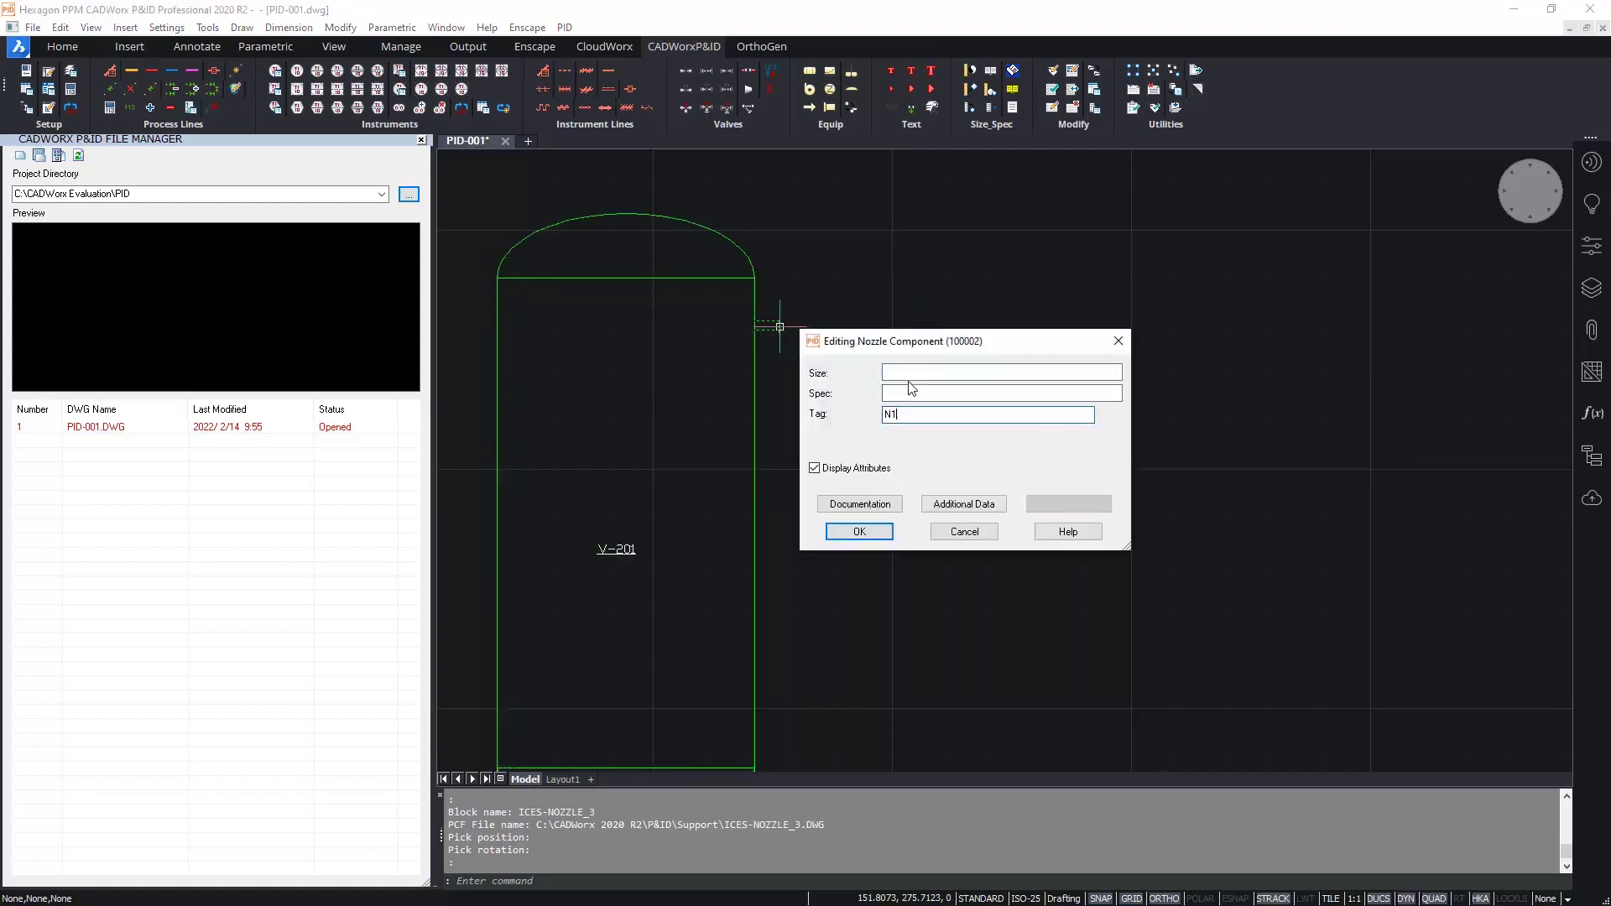
{"action": "left_click", "coordinate": [860, 532]}
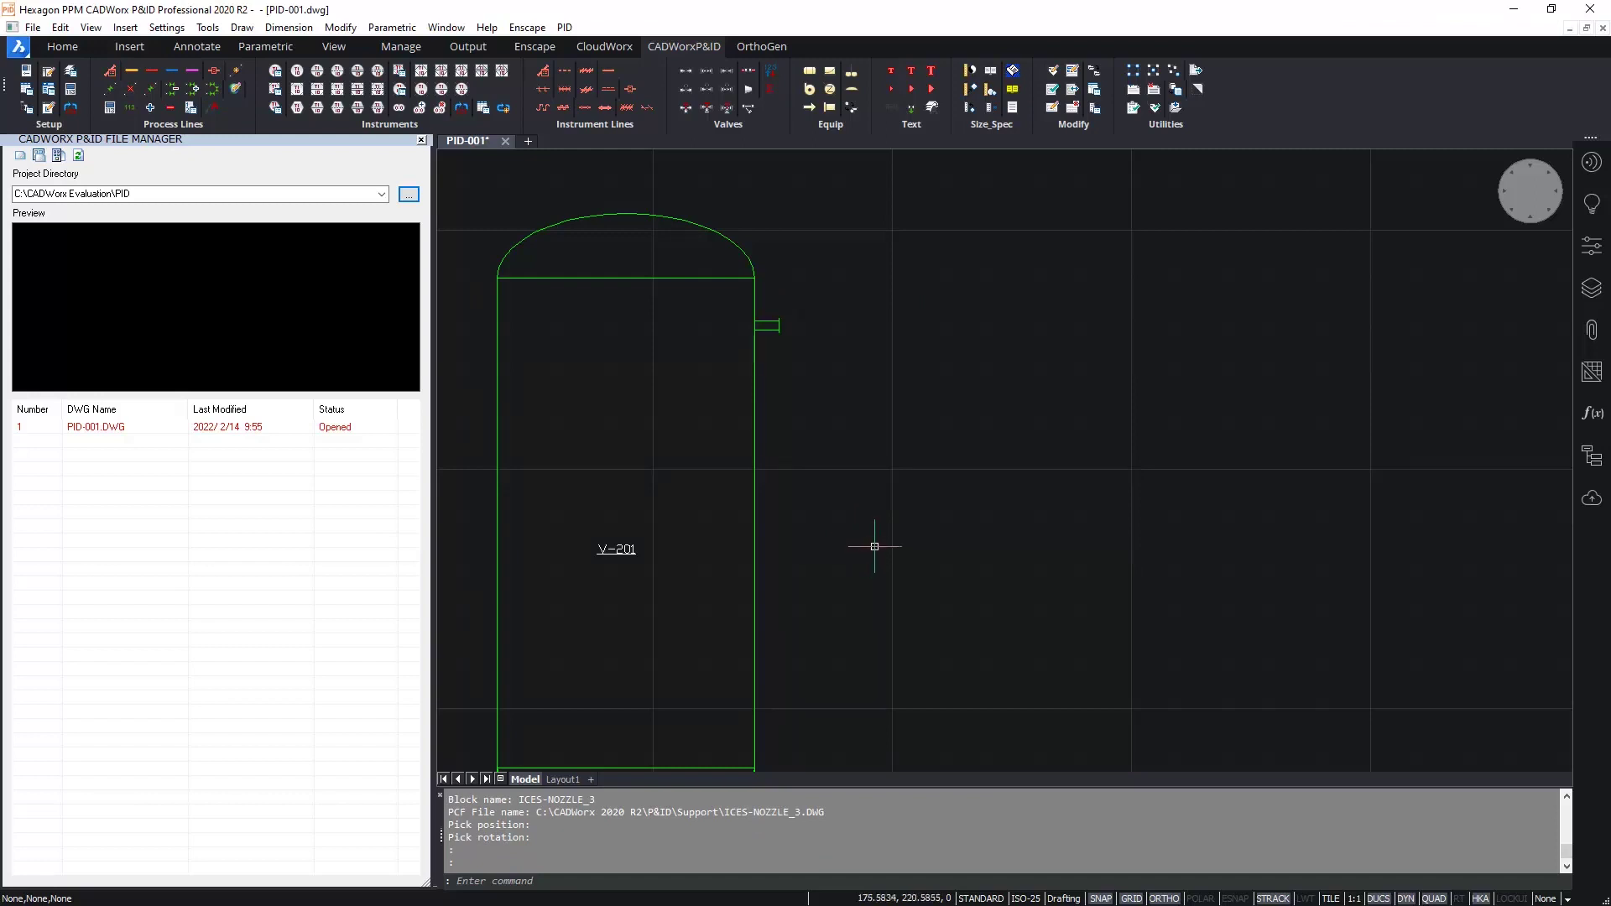
- Place a Pump Centrifugal (Y axis) to the lower right of vessel V-201, oriented to the right
{"action": "scroll", "coordinate": [871, 545], "scroll_direction": "down", "scroll_amount": 2}
{"action": "scroll", "coordinate": [912, 615], "scroll_direction": "down", "scroll_amount": 1}
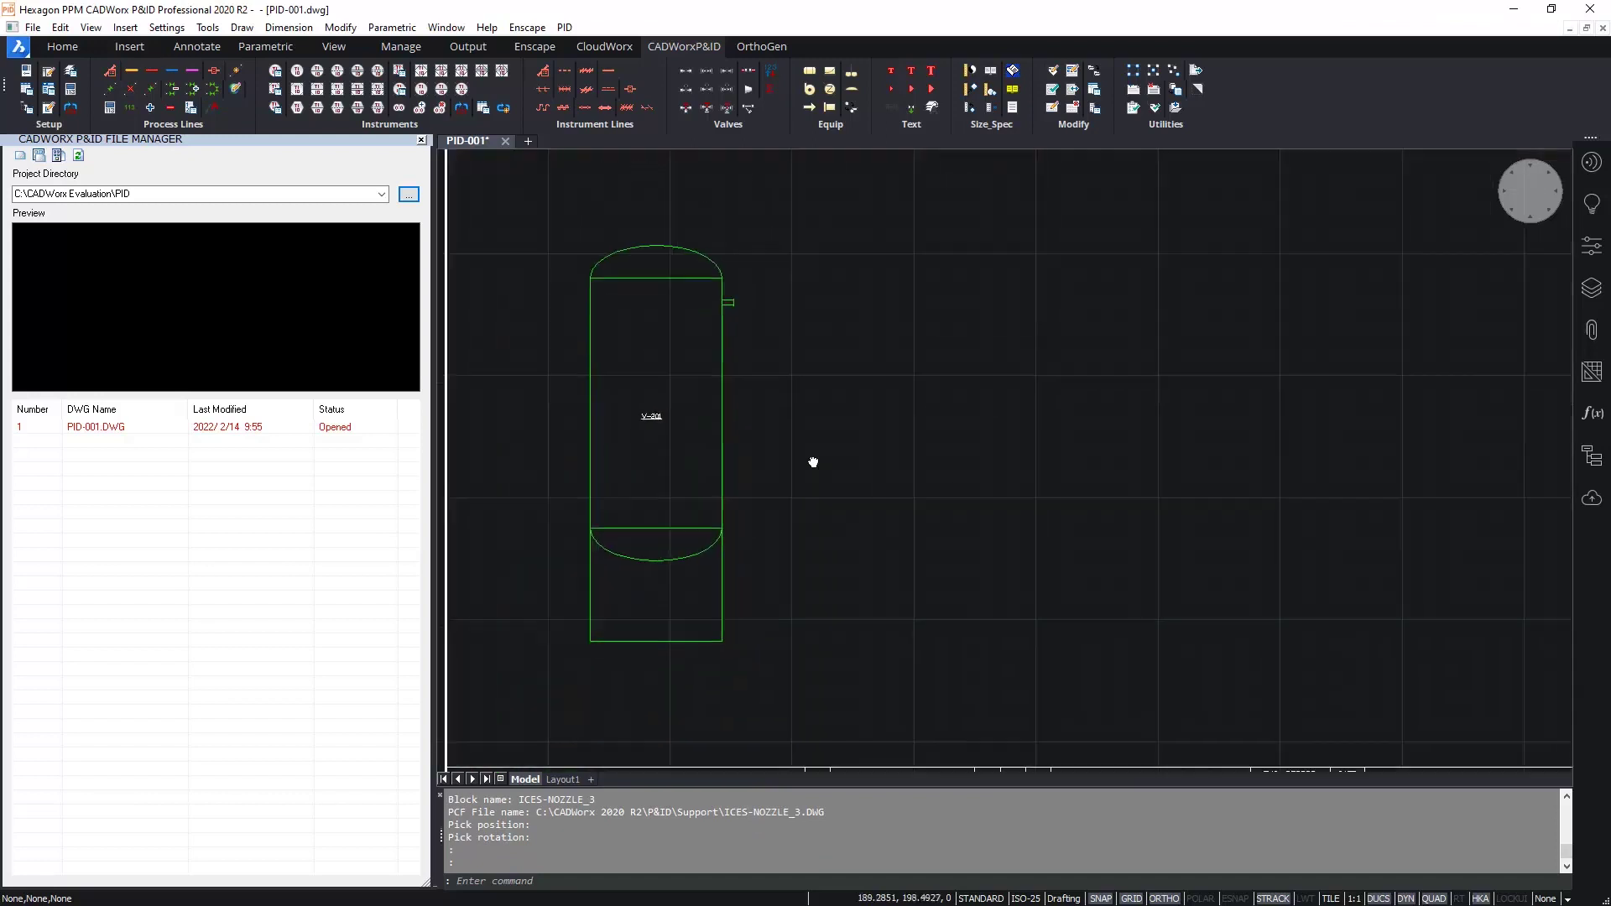
{"action": "middle_click_drag", "start_coordinate": [813, 462], "coordinate": [812, 466]}
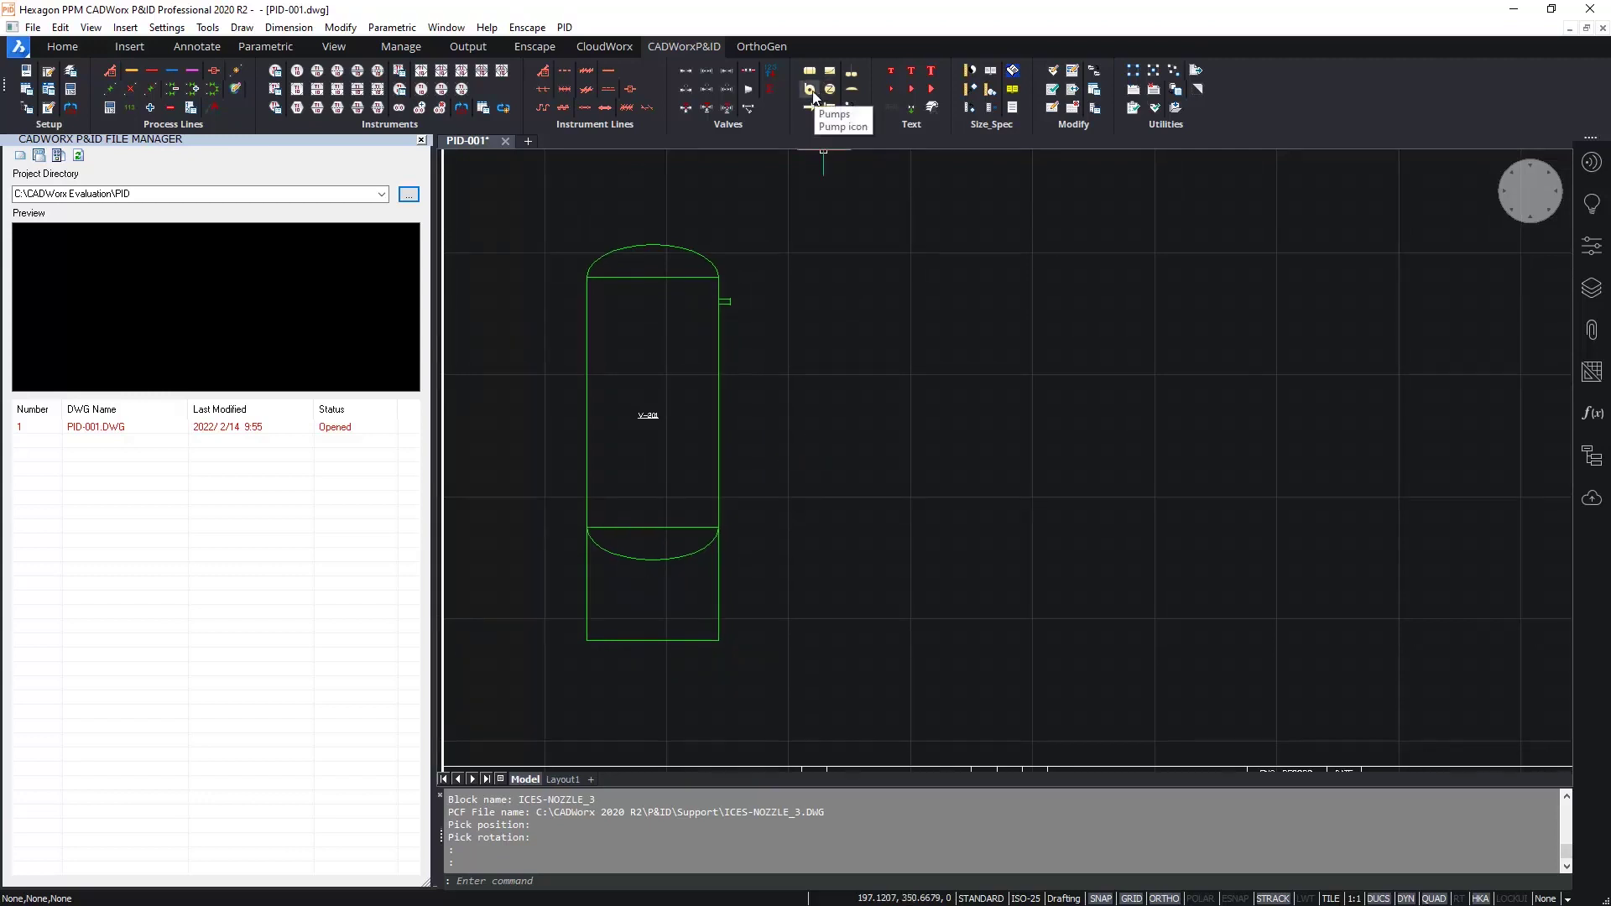
{"action": "left_click", "coordinate": [811, 90]}
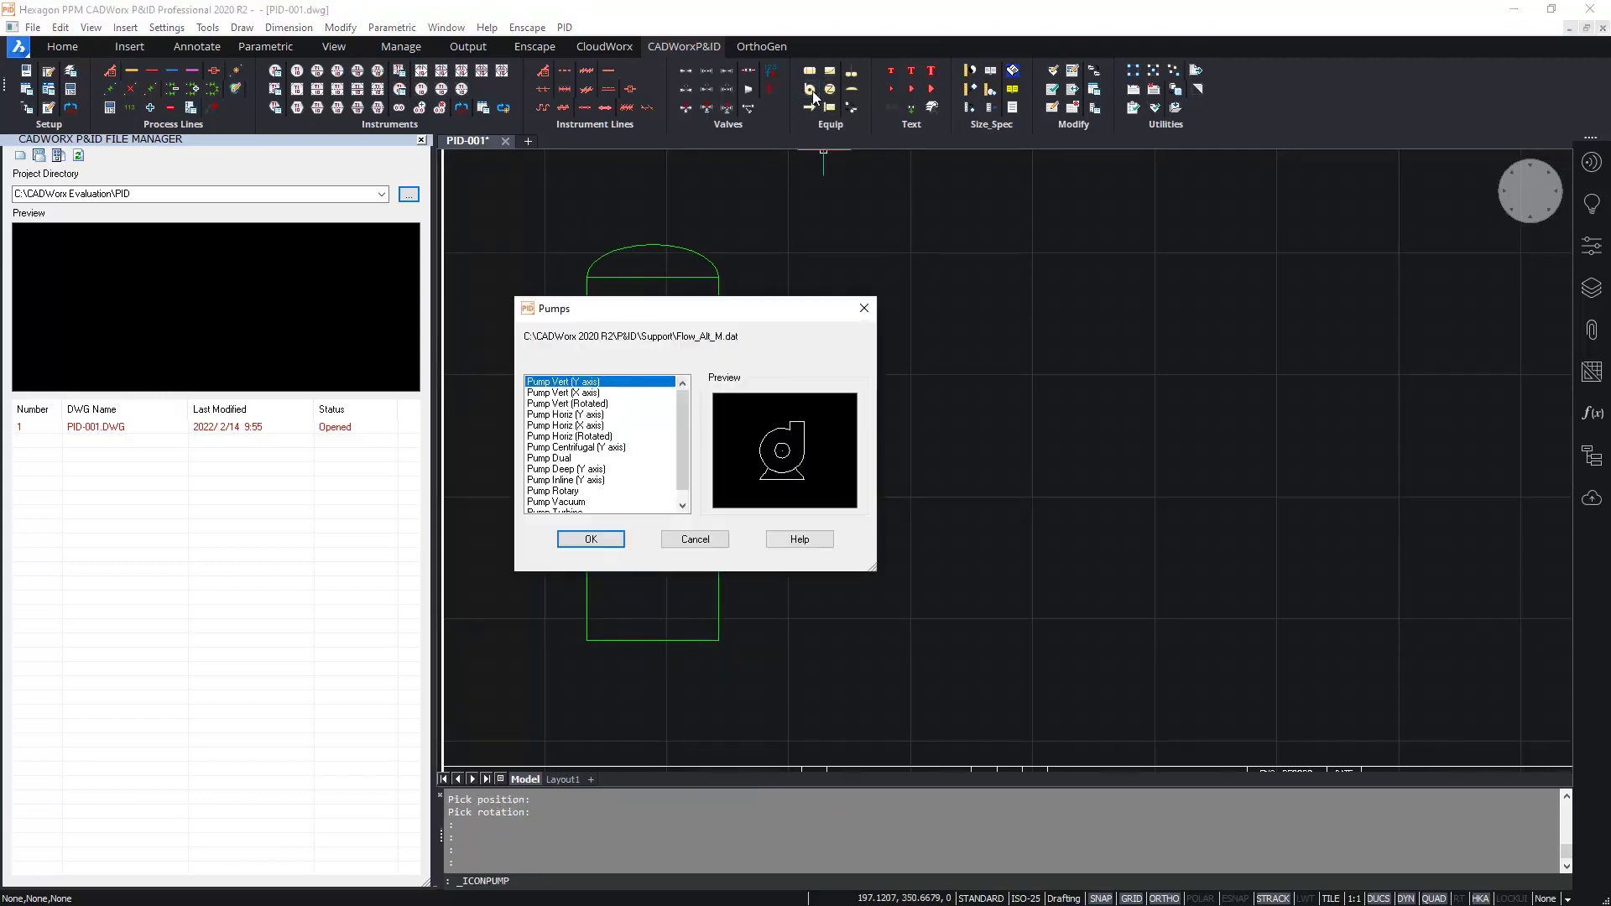
{"action": "left_click", "coordinate": [596, 448]}
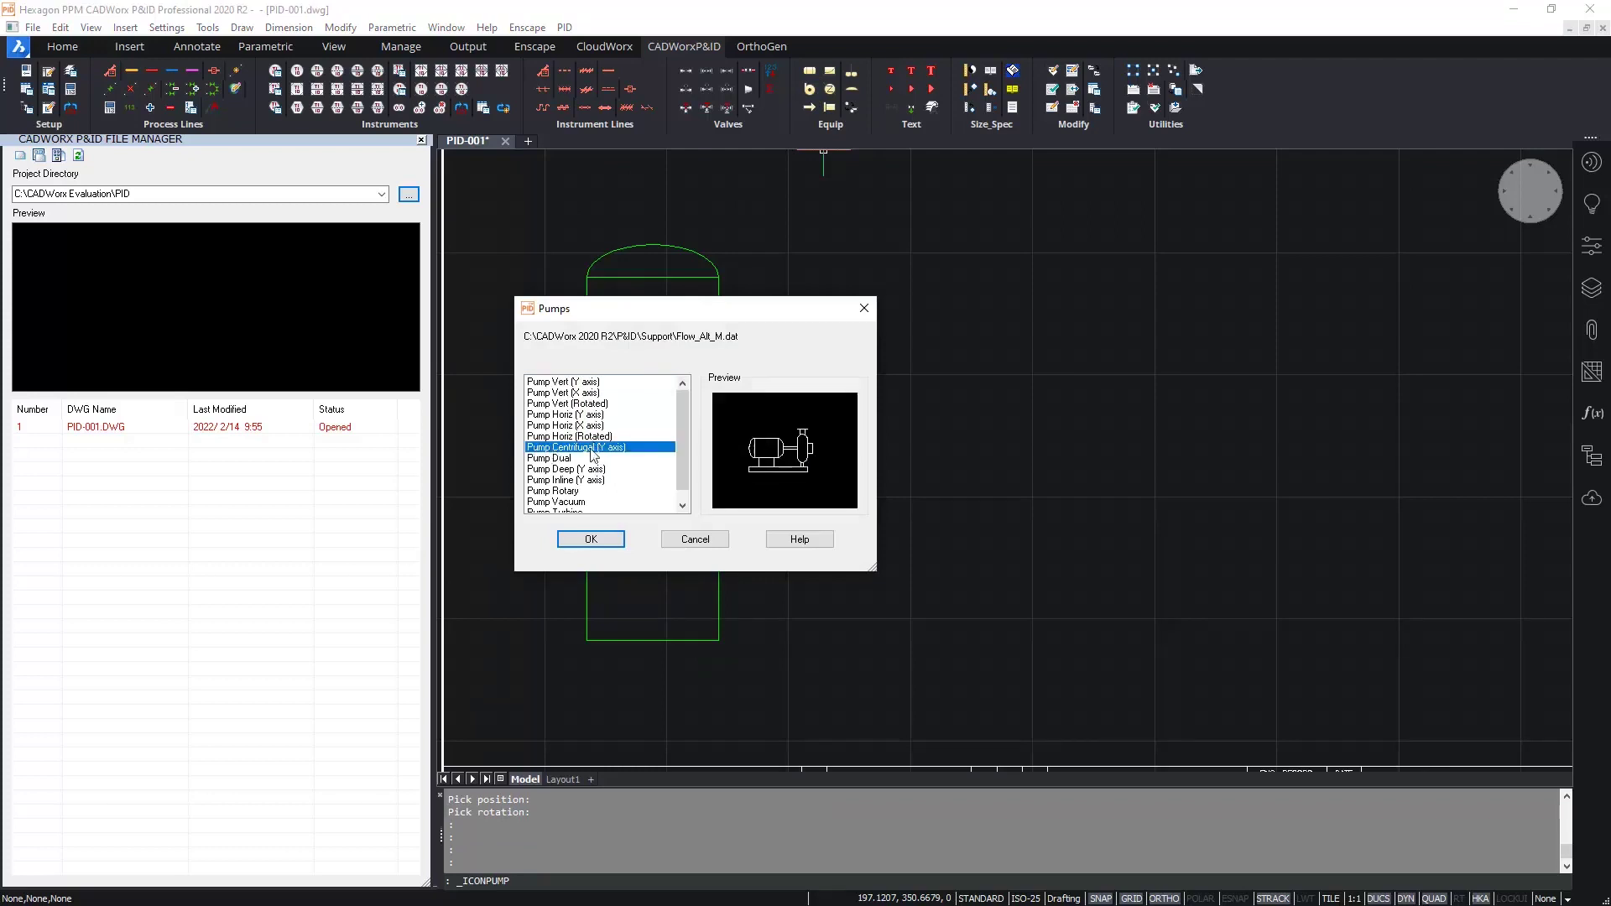
{"action": "left_click", "coordinate": [592, 541]}
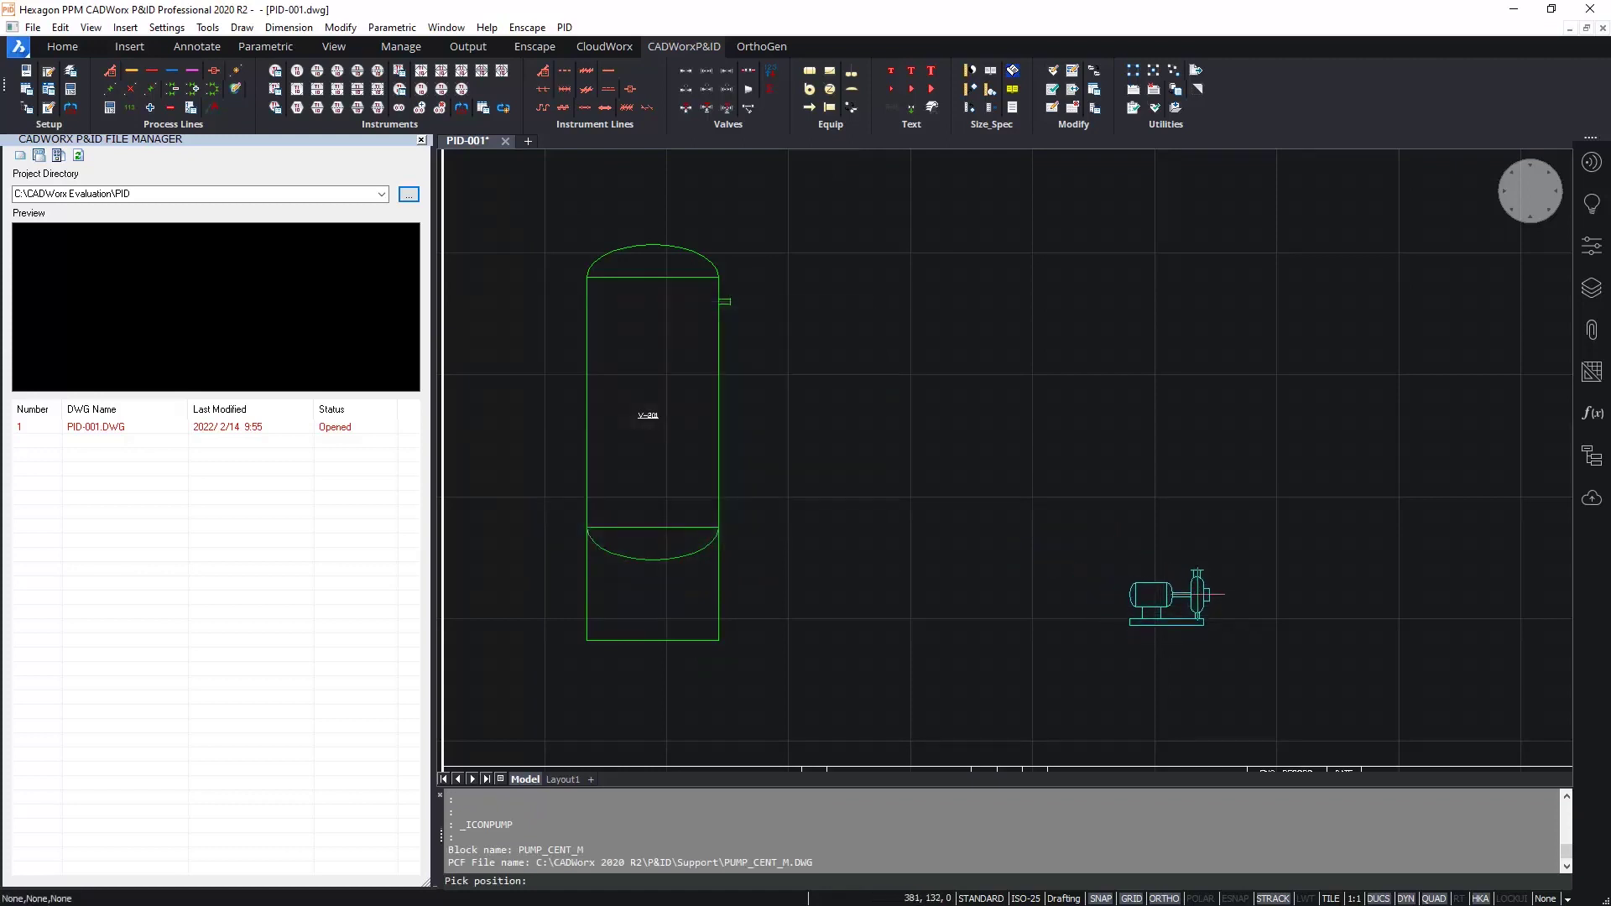
{"action": "left_click", "coordinate": [1200, 595]}
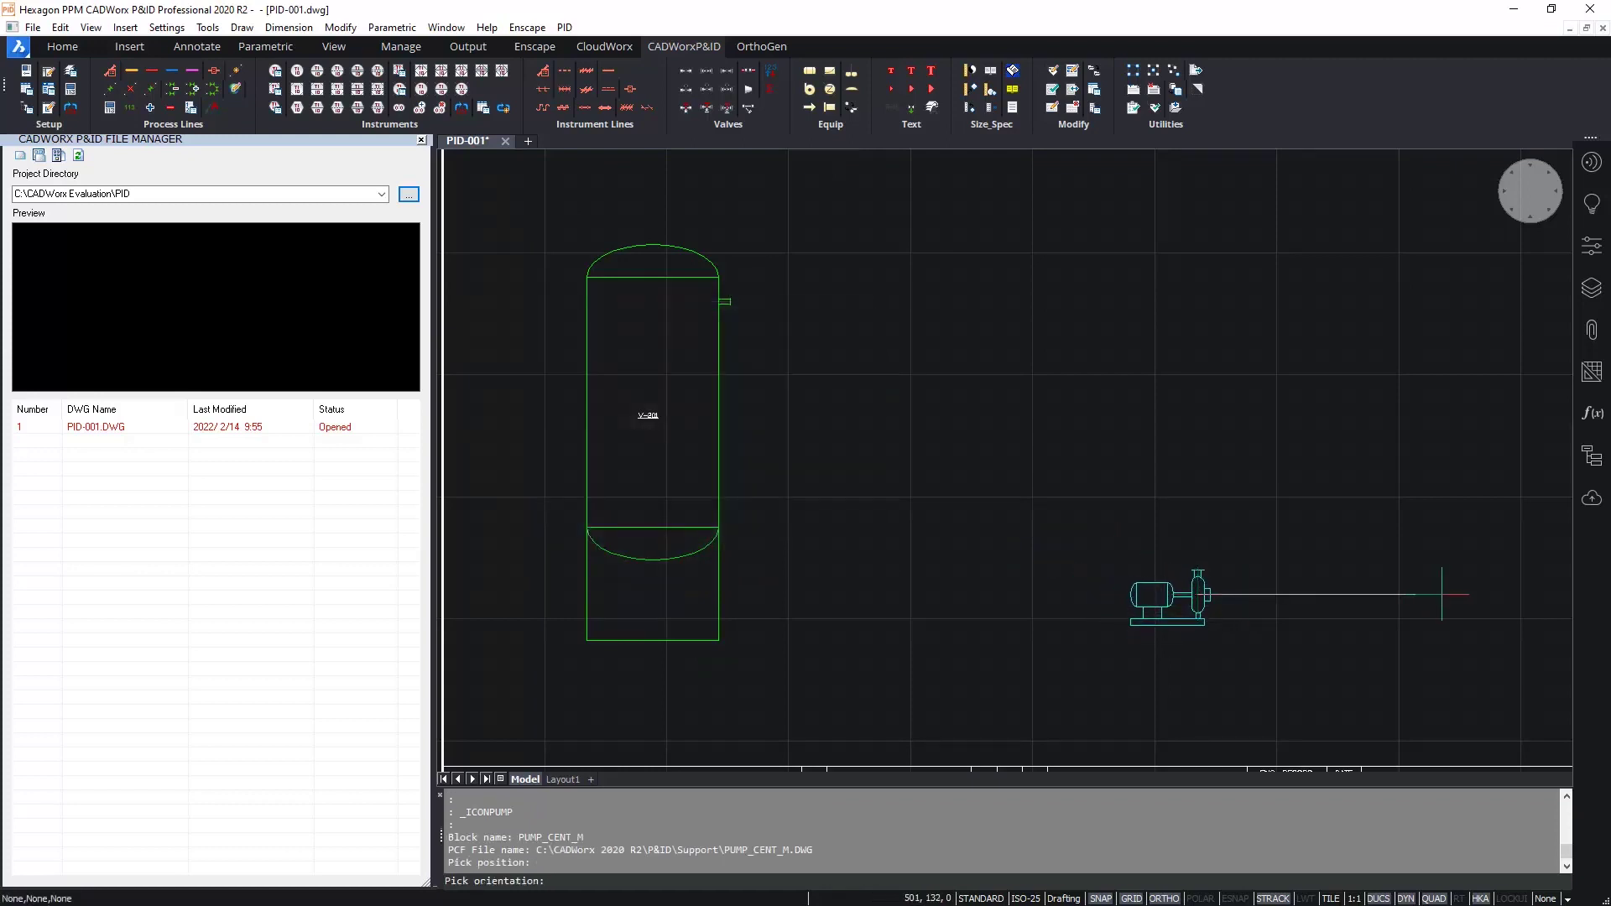
{"action": "left_click", "coordinate": [1442, 594]}
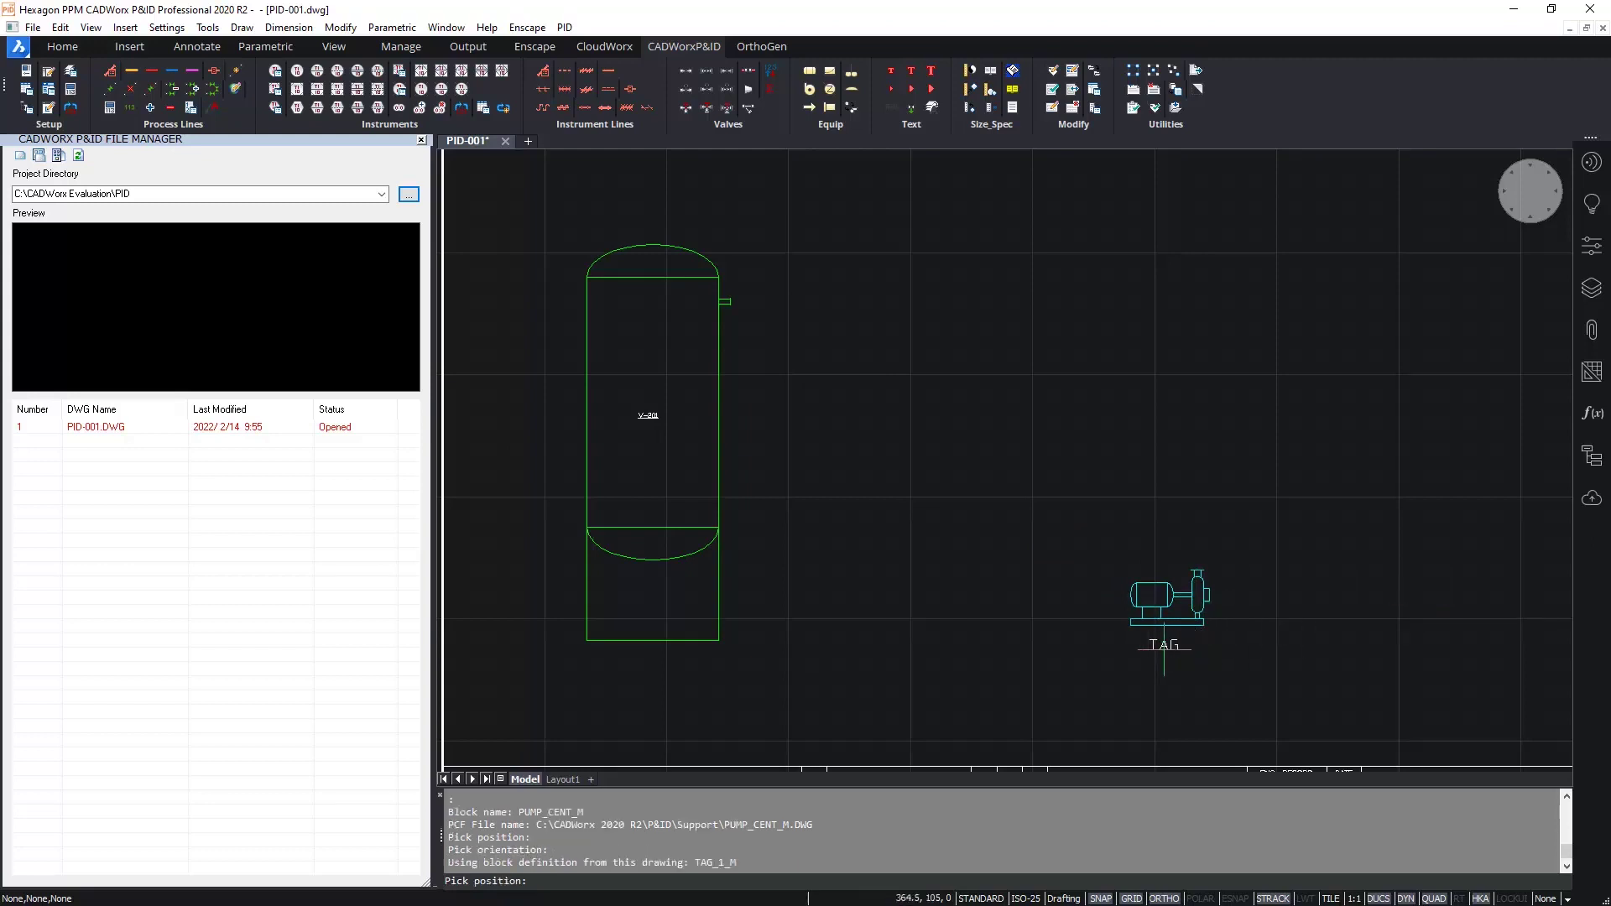
- Position the pump's tag directly beneath it and its mechanical data label below the tag
{"action": "left_click", "coordinate": [1163, 650]}
{"action": "middle_click_drag", "start_coordinate": [1163, 650], "coordinate": [1156, 492]}
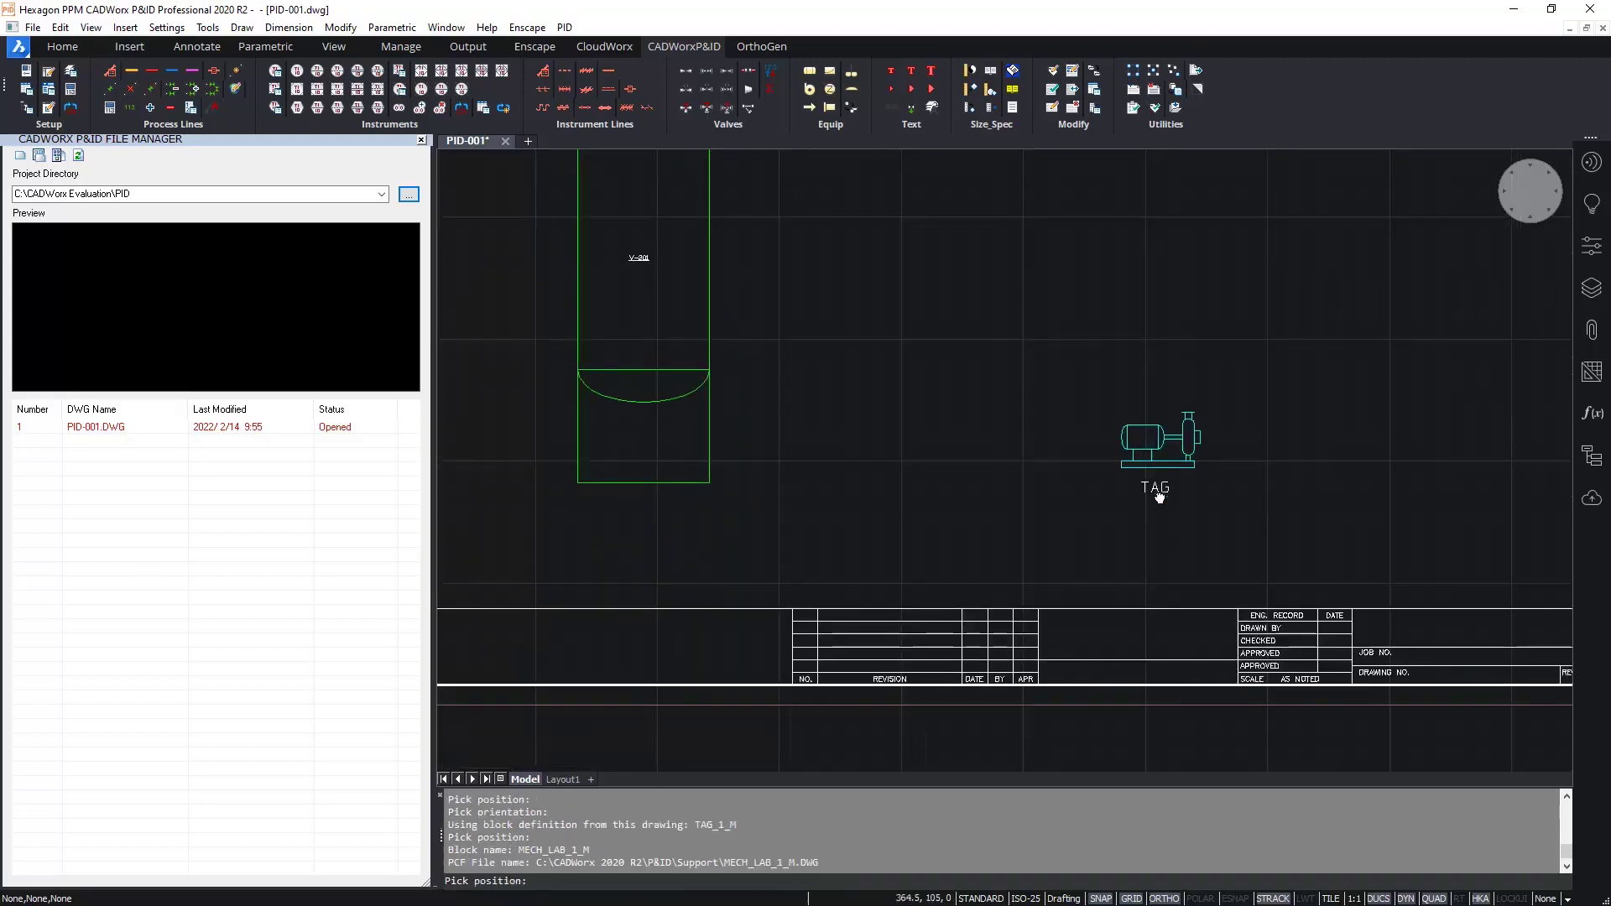
{"action": "left_click", "coordinate": [1155, 534]}
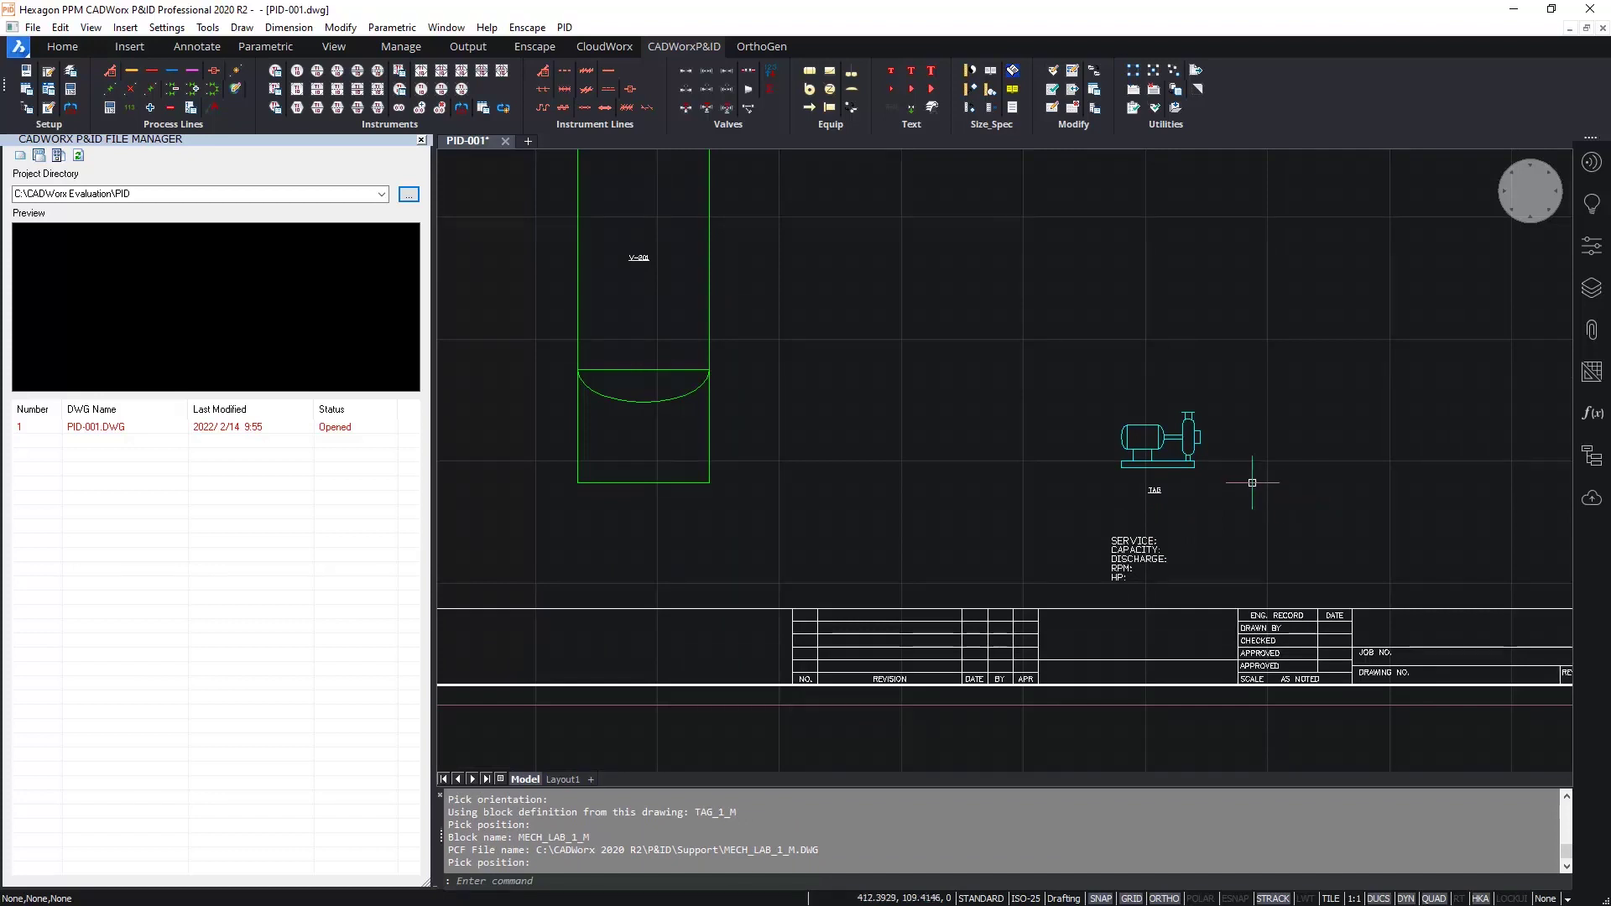
- Set the centrifugal pump's tag to P-101 in its component data
{"action": "left_click", "coordinate": [1233, 419]}
{"action": "left_click", "coordinate": [1124, 470]}
{"action": "double_click", "coordinate": [1162, 438]}
{"action": "key", "text": "Tab"}
{"action": "key", "text": "Tab"}
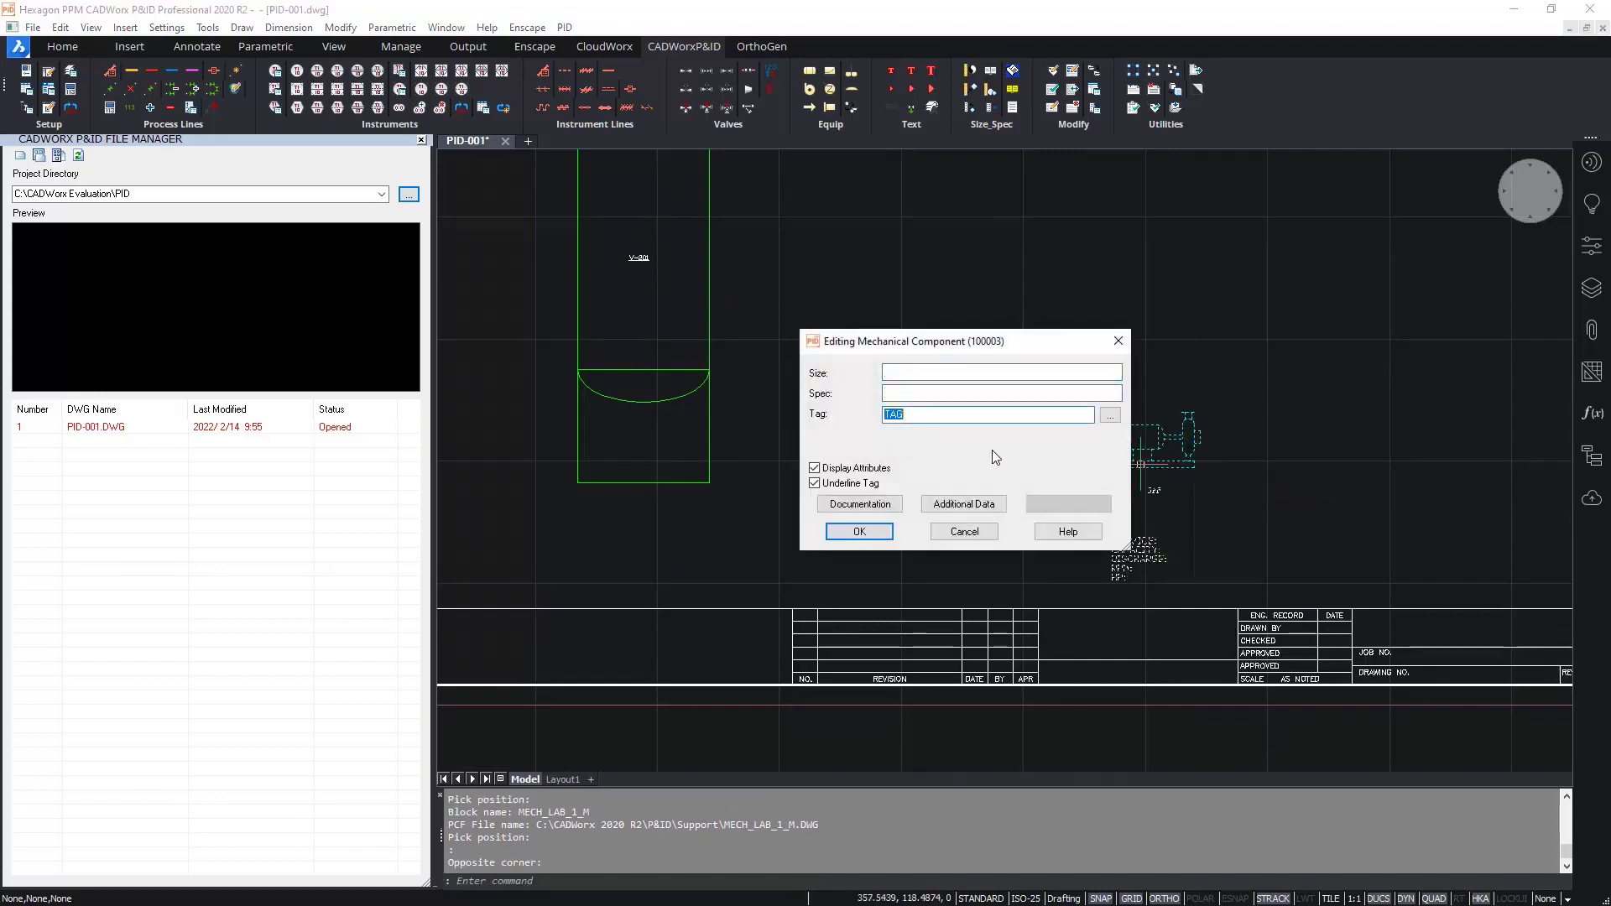
{"action": "key", "text": "BackSpace"}
{"action": "type", "text": "p-10"}
{"action": "key", "text": "Home"}
{"action": "key", "text": "Delete"}
{"action": "key", "text": "shift+End"}
{"action": "key", "text": "Delete"}
{"action": "type", "text": "P-101"}
{"action": "left_click", "coordinate": [858, 532]}
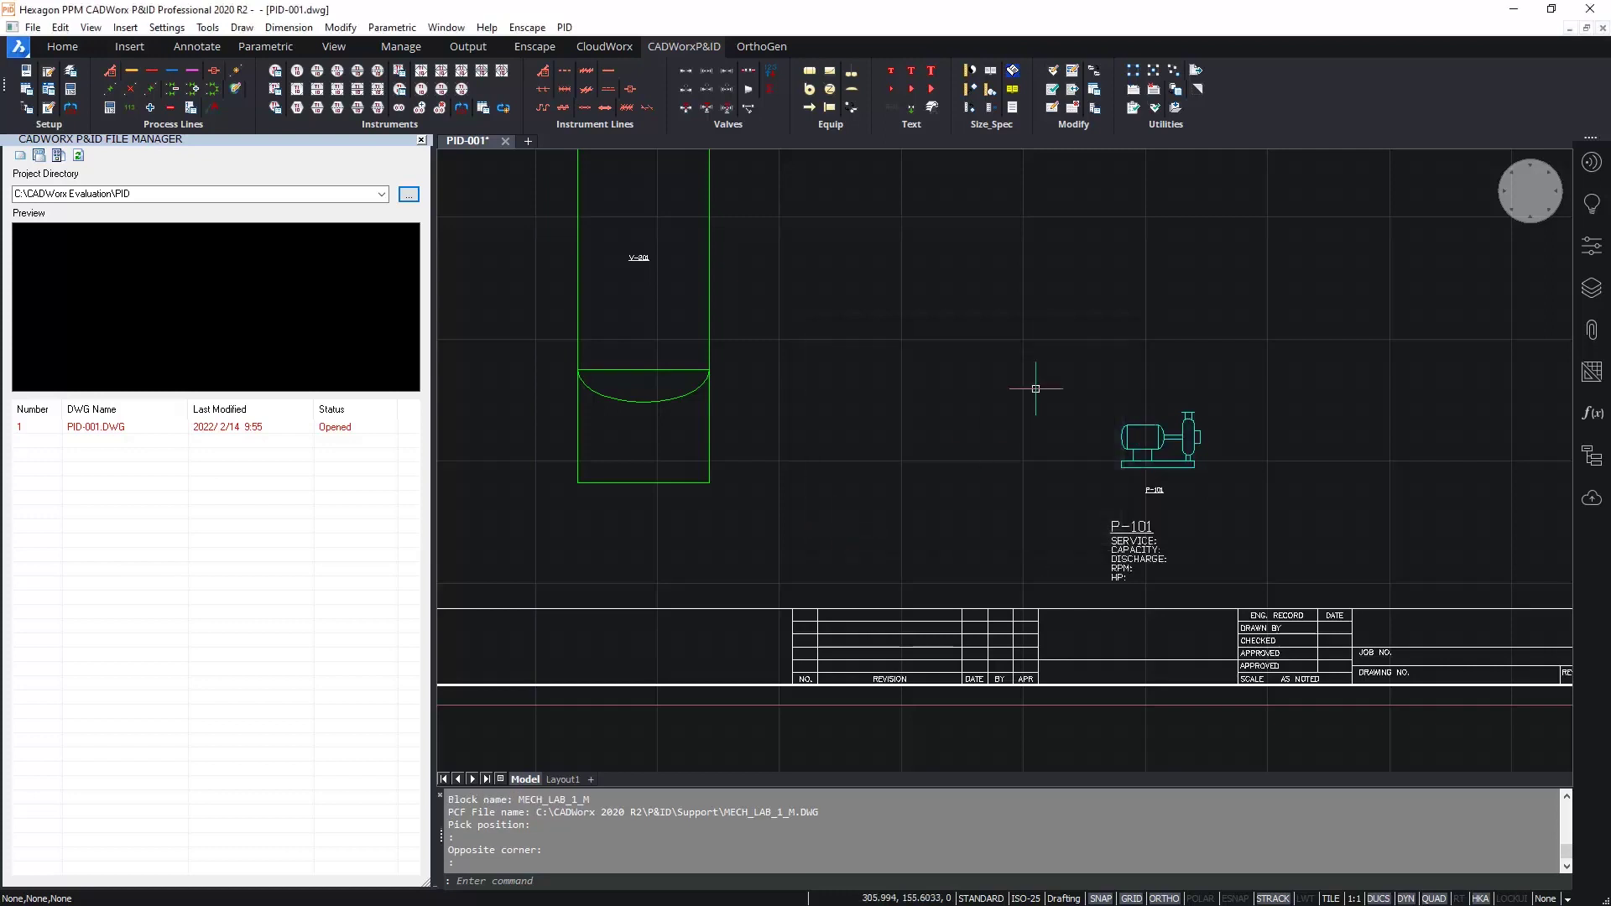
{"action": "mouse_move", "coordinate": [1024, 238]}
{"action": "middle_mouse_down"}
{"action": "mouse_move", "coordinate": [1032, 389]}
{"action": "mouse_move", "coordinate": [1025, 370]}
{"action": "middle_mouse_up"}
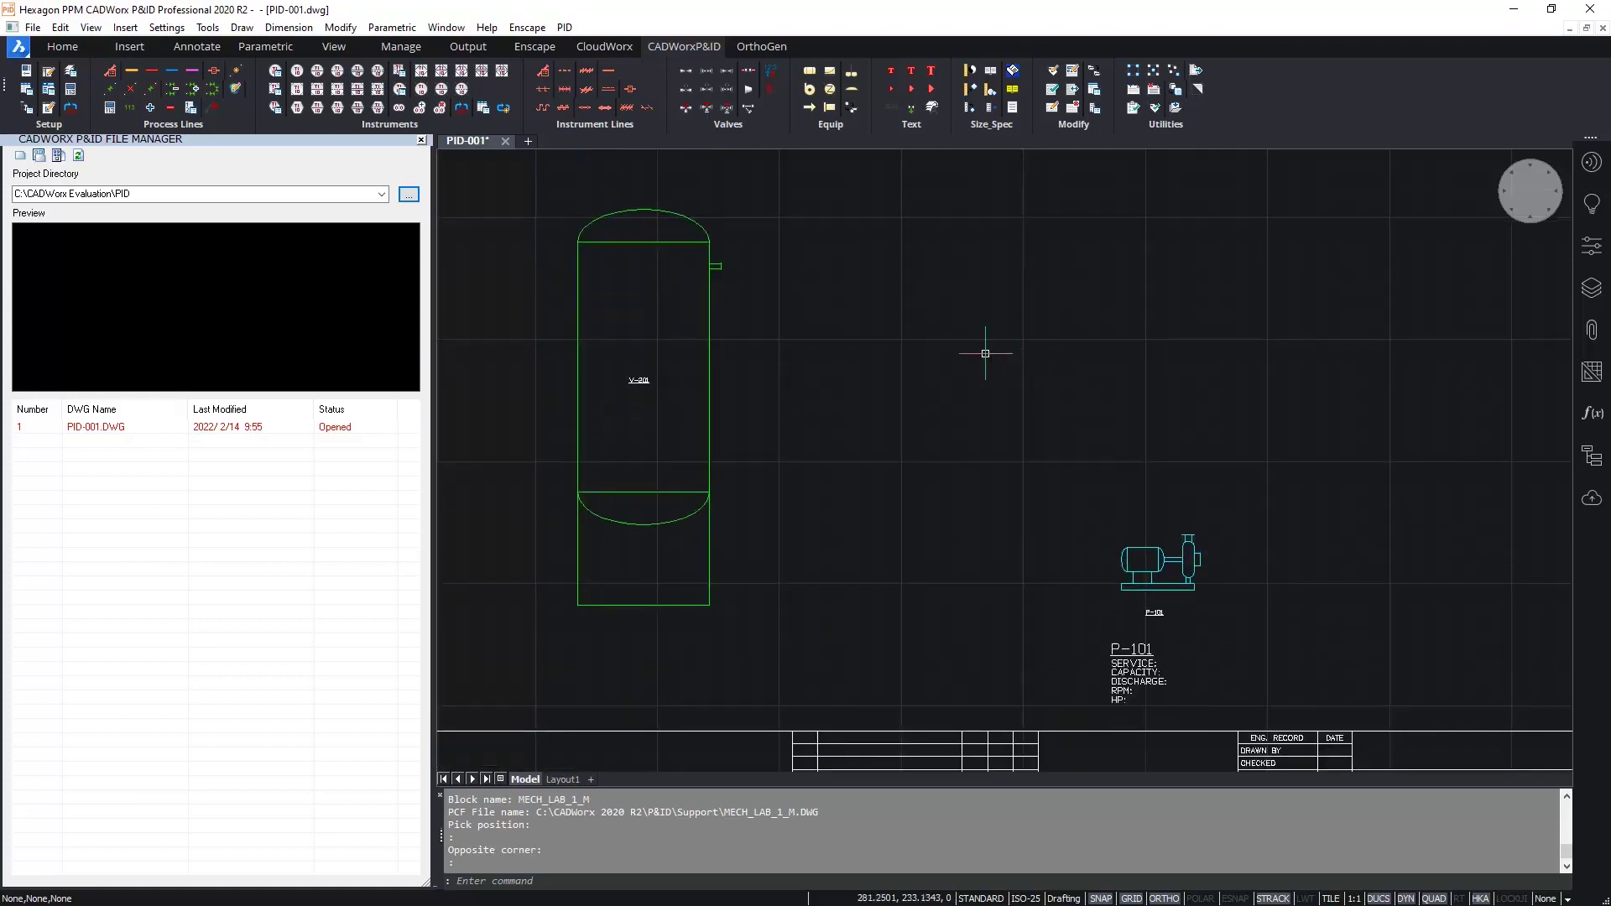
{"action": "left_click", "coordinate": [127, 73]}
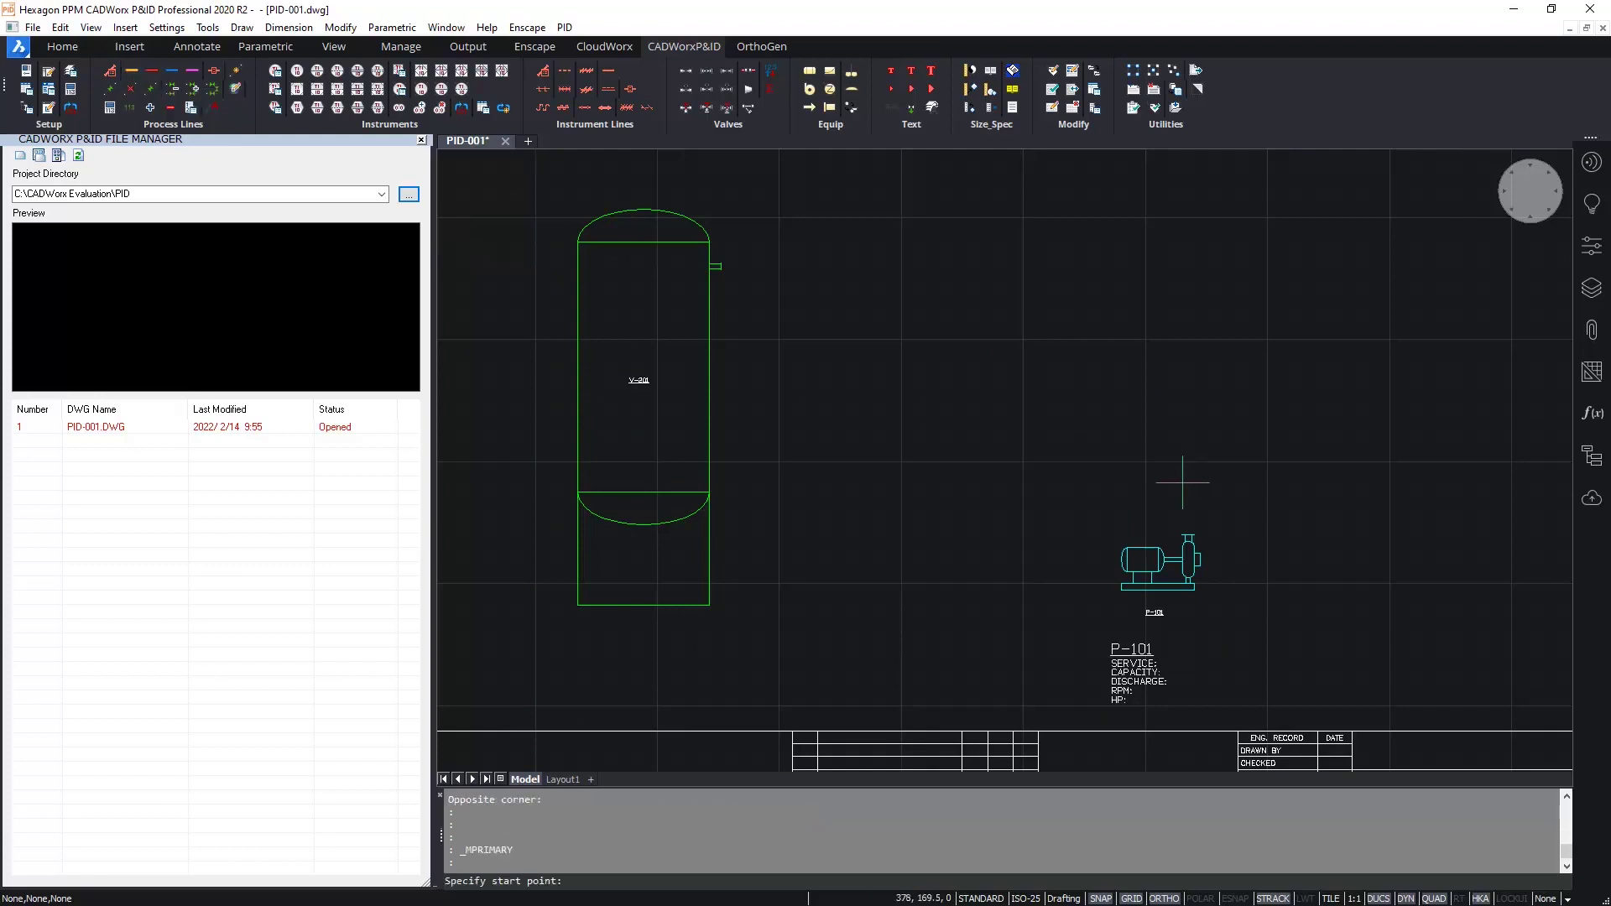
{"action": "key", "text": "Escape"}
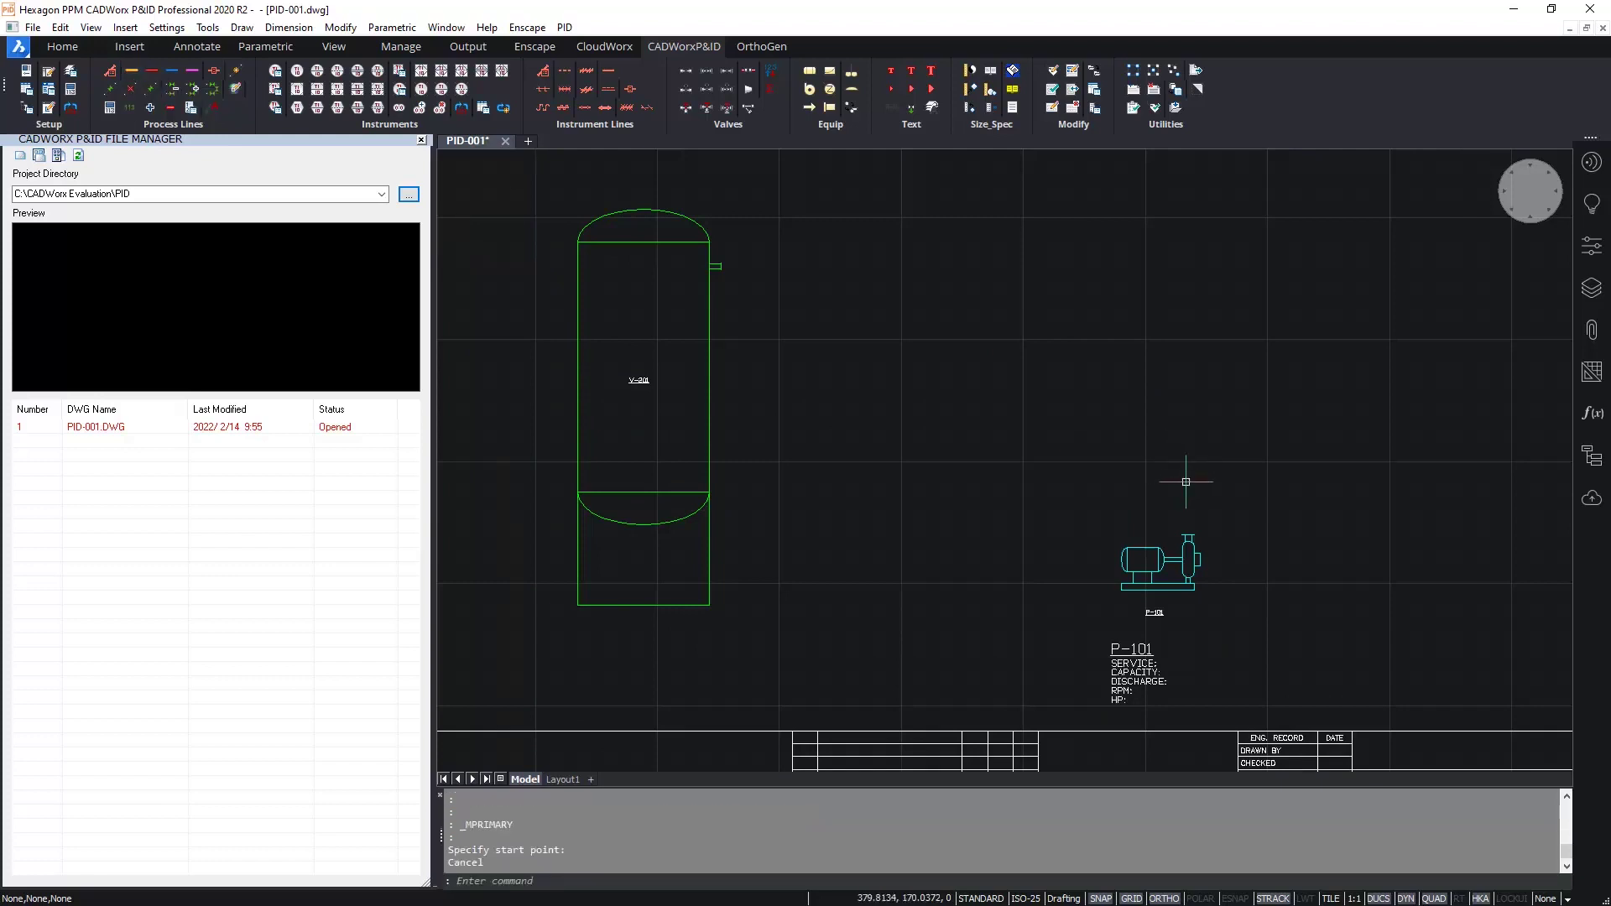
- Route a major primary process line from pump P-101's top flange up, across towards the vessel, up again and into nozzle N1 on V-201
{"action": "left_click", "coordinate": [132, 74]}
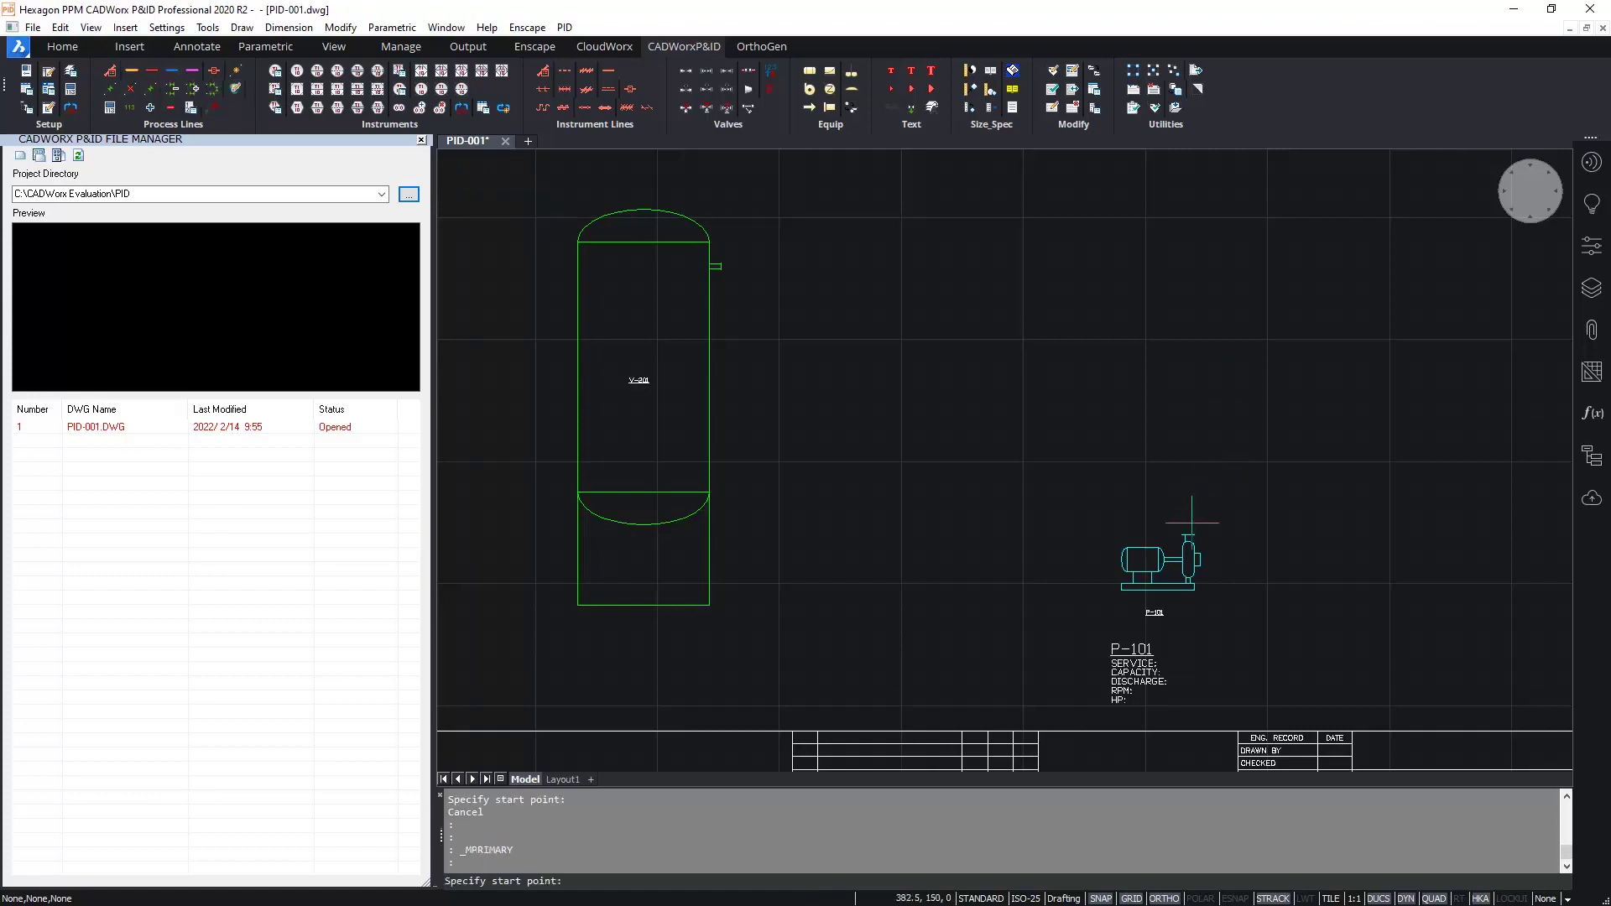
{"action": "scroll", "coordinate": [1192, 522], "scroll_direction": "up", "scroll_amount": 5}
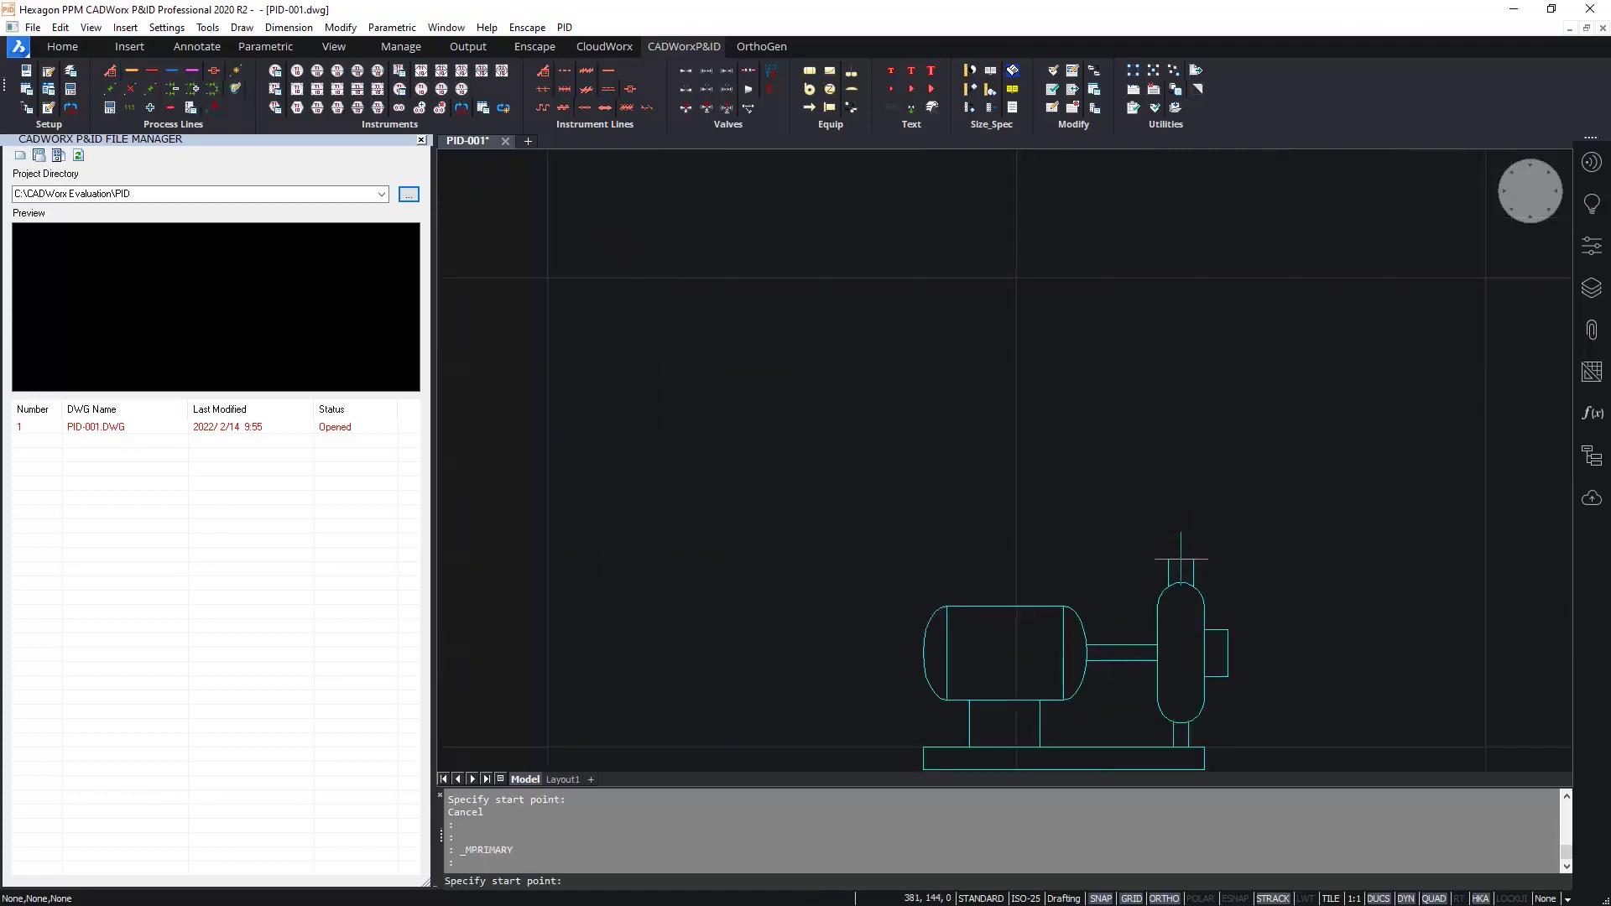
{"action": "left_click", "coordinate": [1181, 559]}
{"action": "scroll", "coordinate": [1175, 197], "scroll_direction": "down", "scroll_amount": 3}
{"action": "scroll", "coordinate": [1143, 251], "scroll_direction": "up", "scroll_amount": 4}
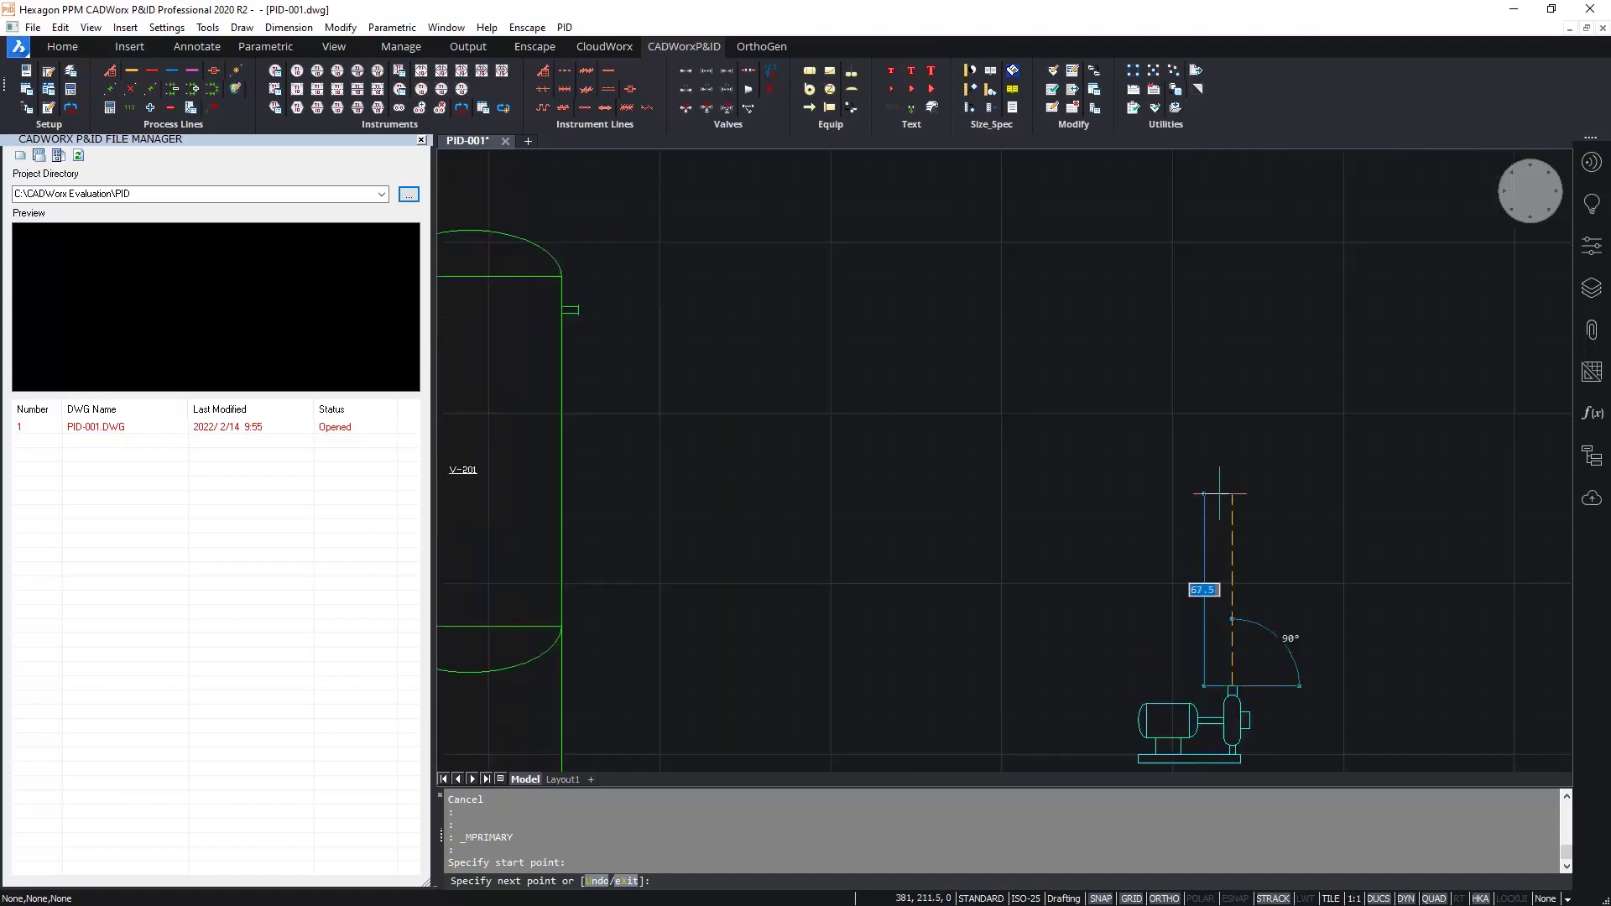
{"action": "left_click", "coordinate": [1221, 494]}
{"action": "left_click", "coordinate": [707, 493]}
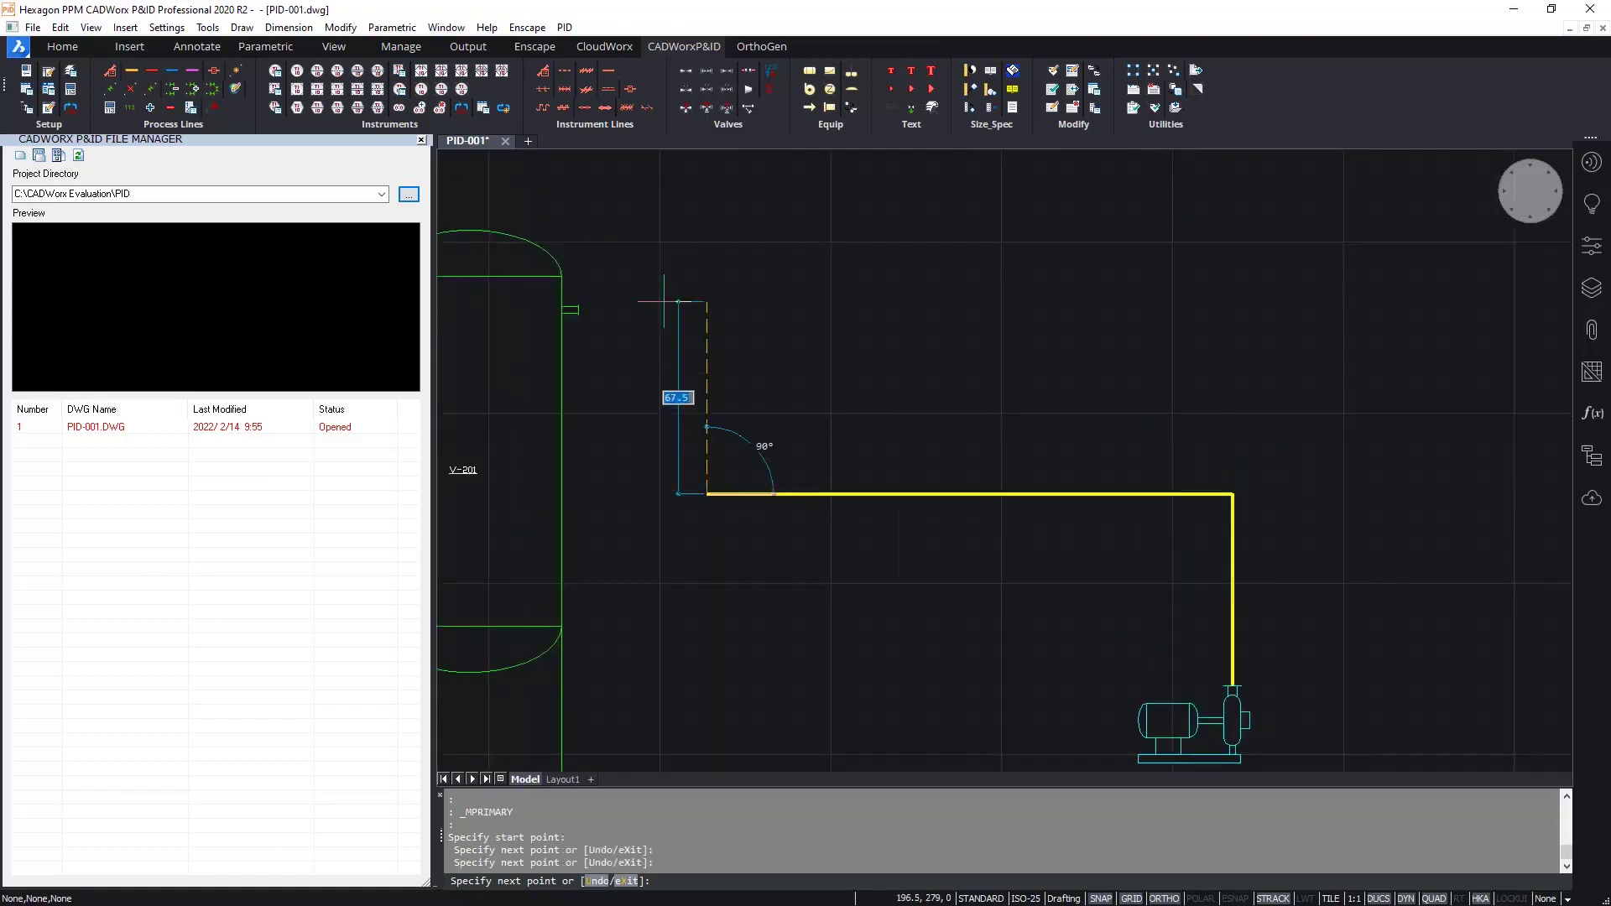
{"action": "left_click", "coordinate": [667, 340]}
{"action": "scroll", "coordinate": [651, 360], "scroll_direction": "up", "scroll_amount": 4}
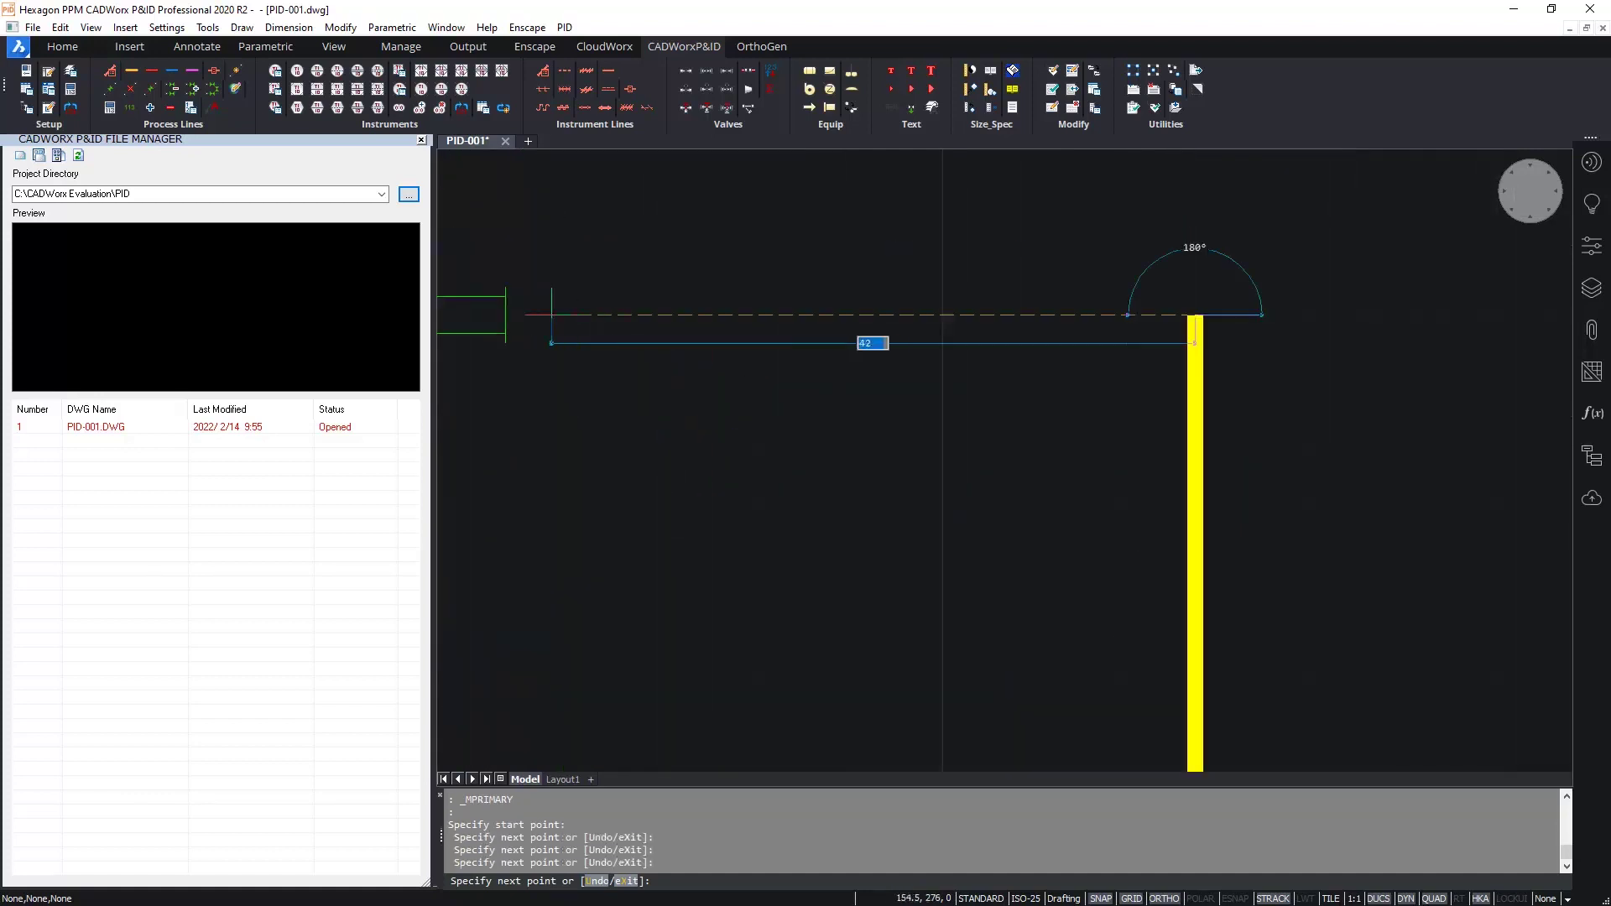
{"action": "left_click", "coordinate": [1194, 316]}
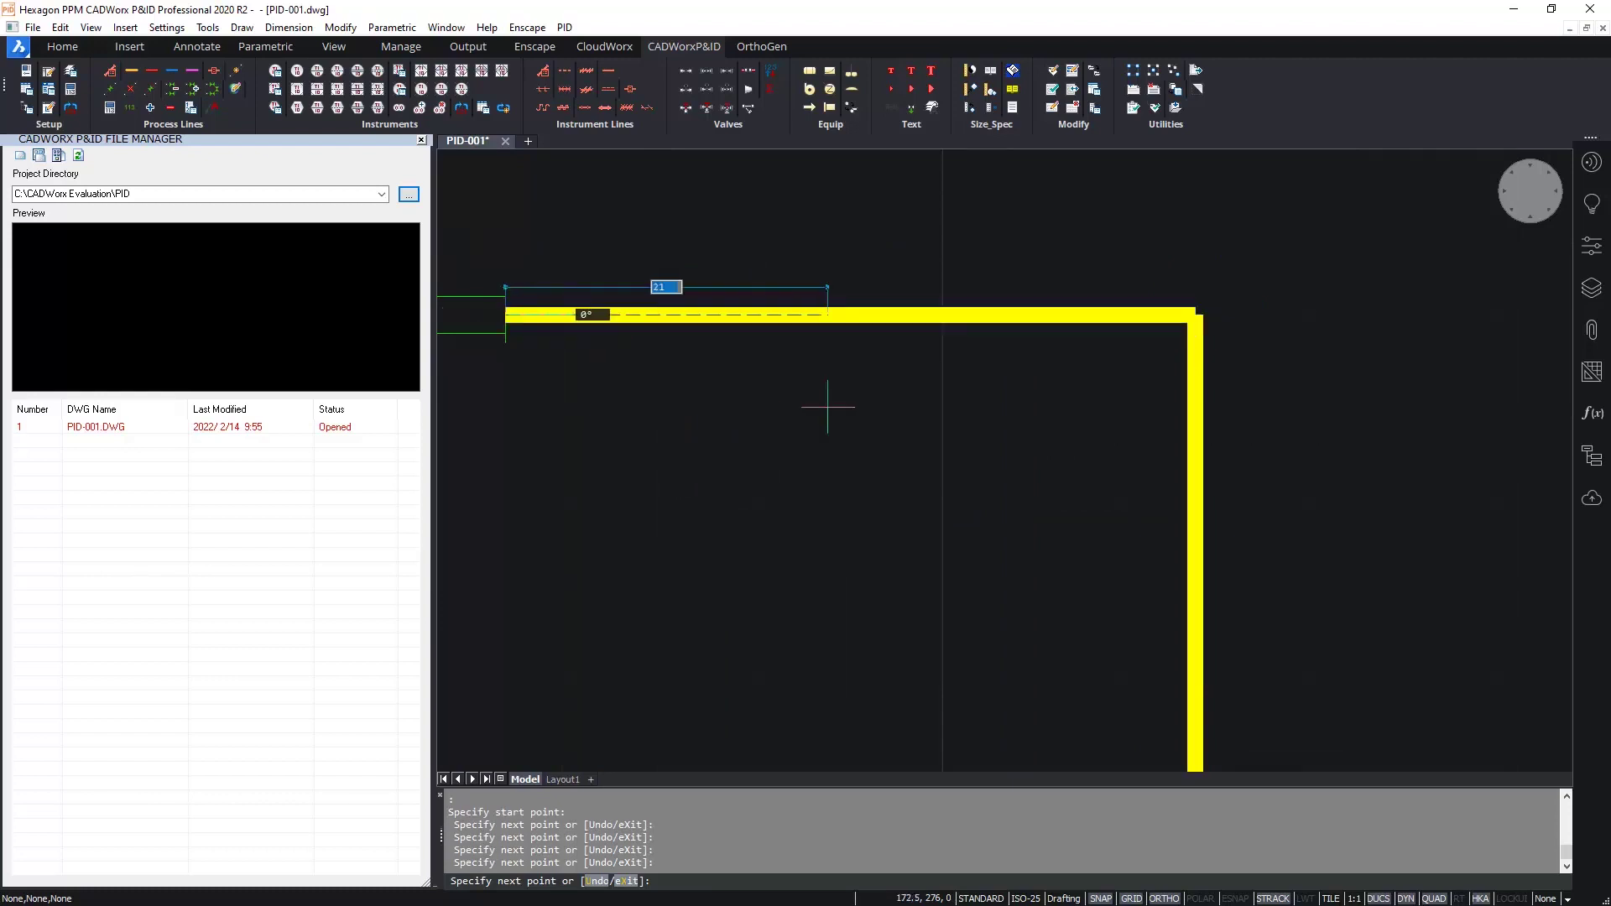
{"action": "key", "text": "Return"}
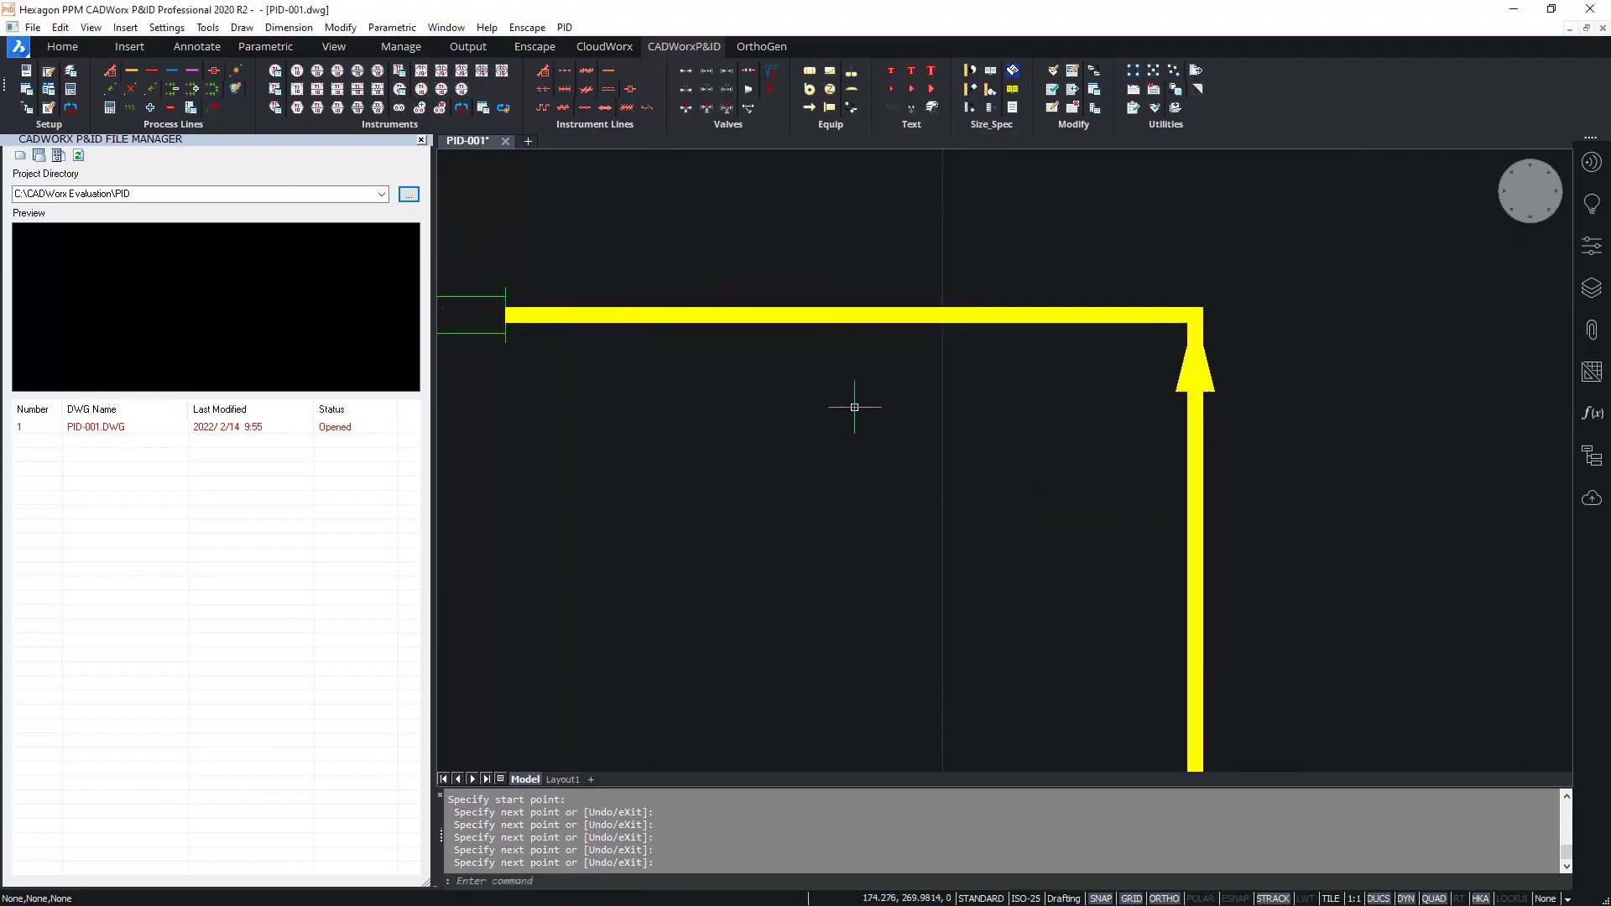
- Check the new process line's route and its component data, and accept the data without entries
{"action": "scroll", "coordinate": [1205, 442], "scroll_direction": "down", "scroll_amount": 2}
{"action": "middle_click_drag", "start_coordinate": [1241, 385], "coordinate": [1061, 234]}
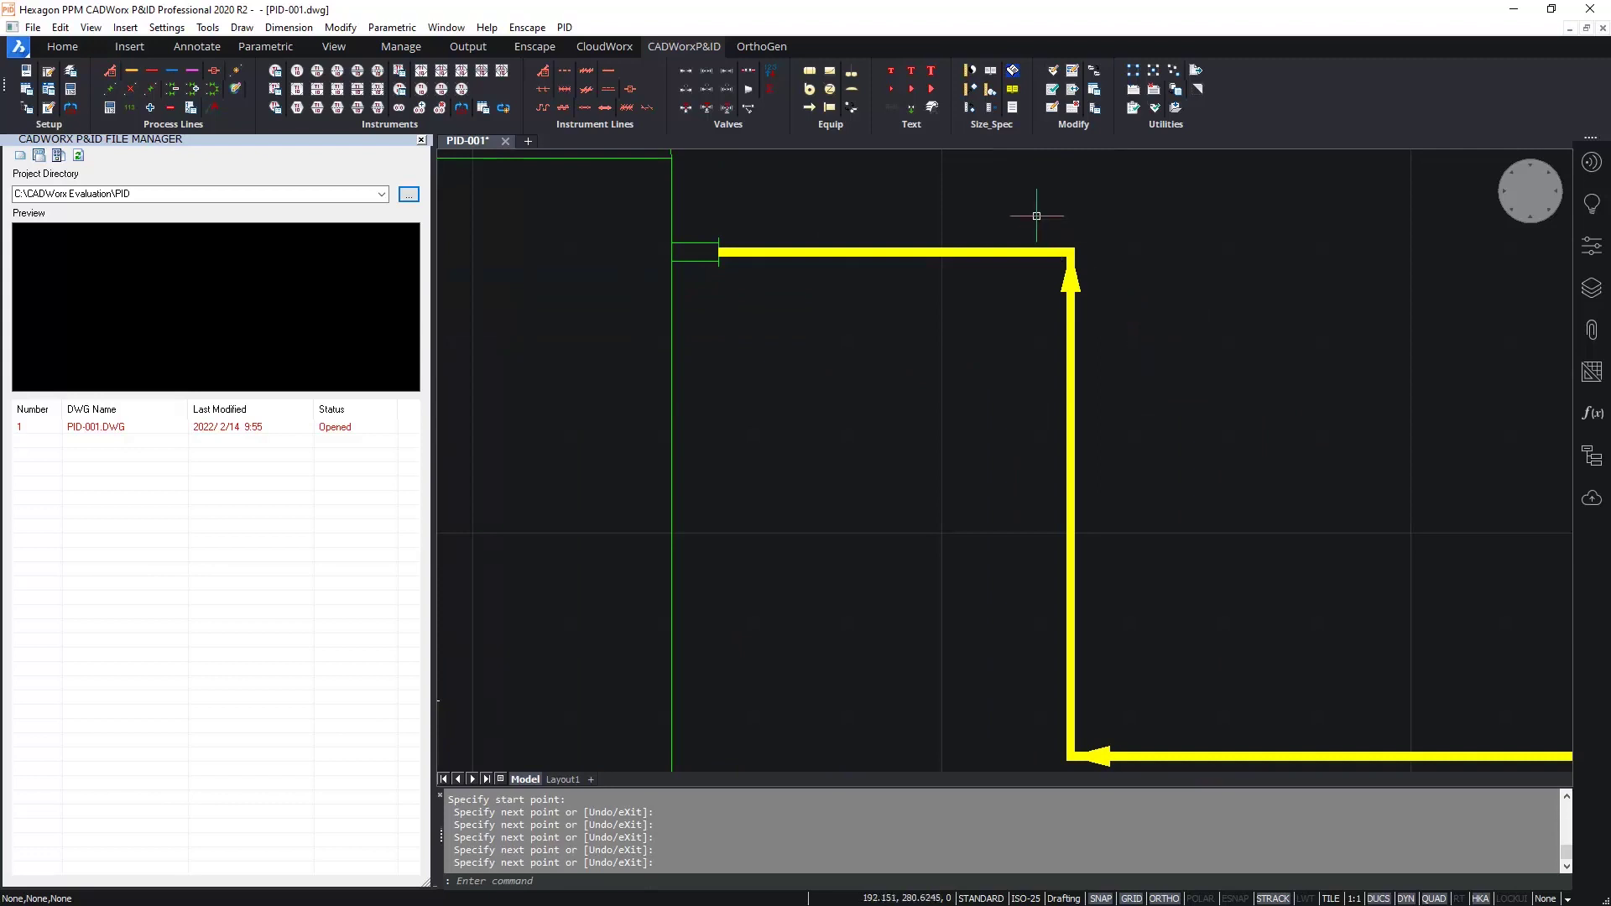
{"action": "scroll", "coordinate": [1263, 458], "scroll_direction": "down", "scroll_amount": 2}
{"action": "middle_click_drag", "start_coordinate": [1263, 458], "coordinate": [923, 330]}
{"action": "scroll", "coordinate": [916, 323], "scroll_direction": "down", "scroll_amount": 2}
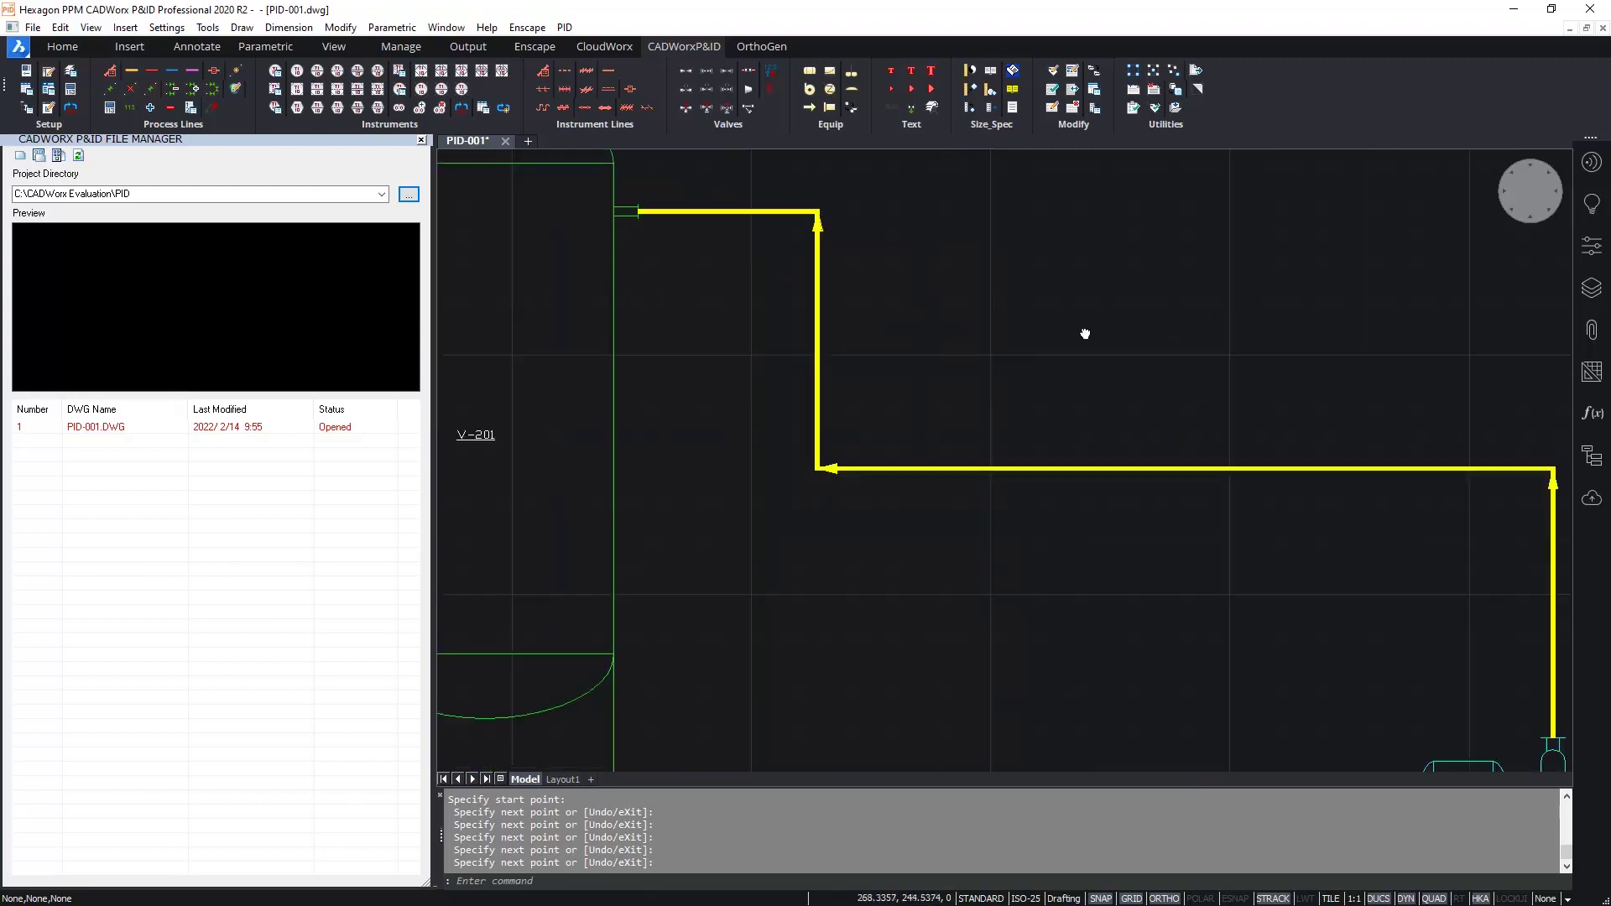
{"action": "middle_click_drag", "start_coordinate": [1527, 591], "coordinate": [1297, 511]}
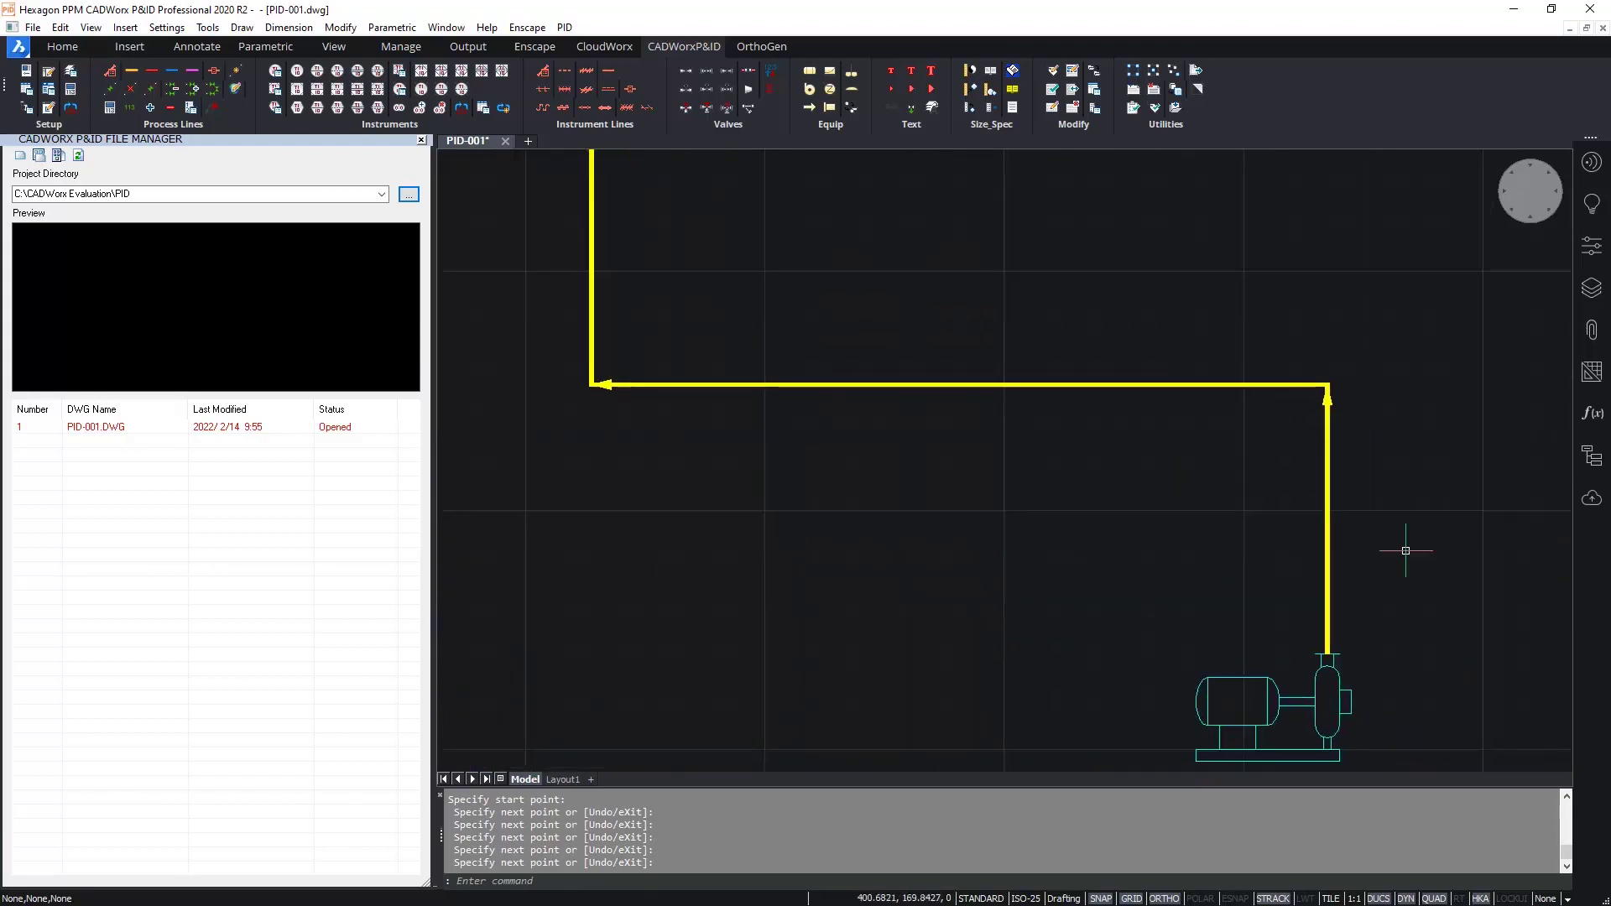
{"action": "left_click", "coordinate": [1138, 384]}
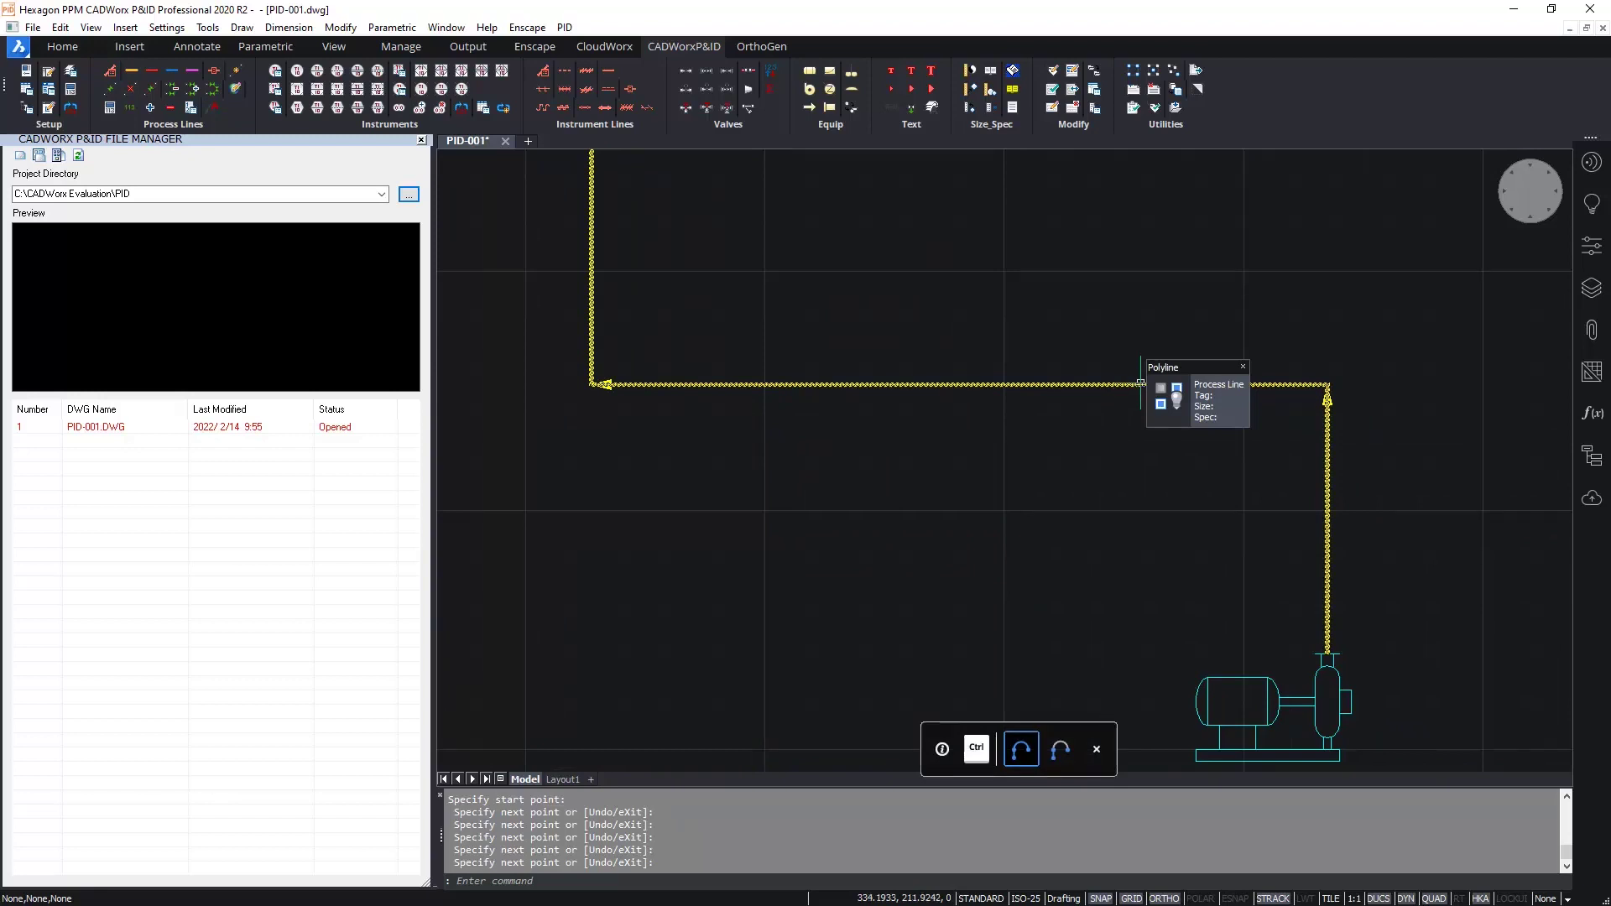
{"action": "double_click", "coordinate": [1141, 383]}
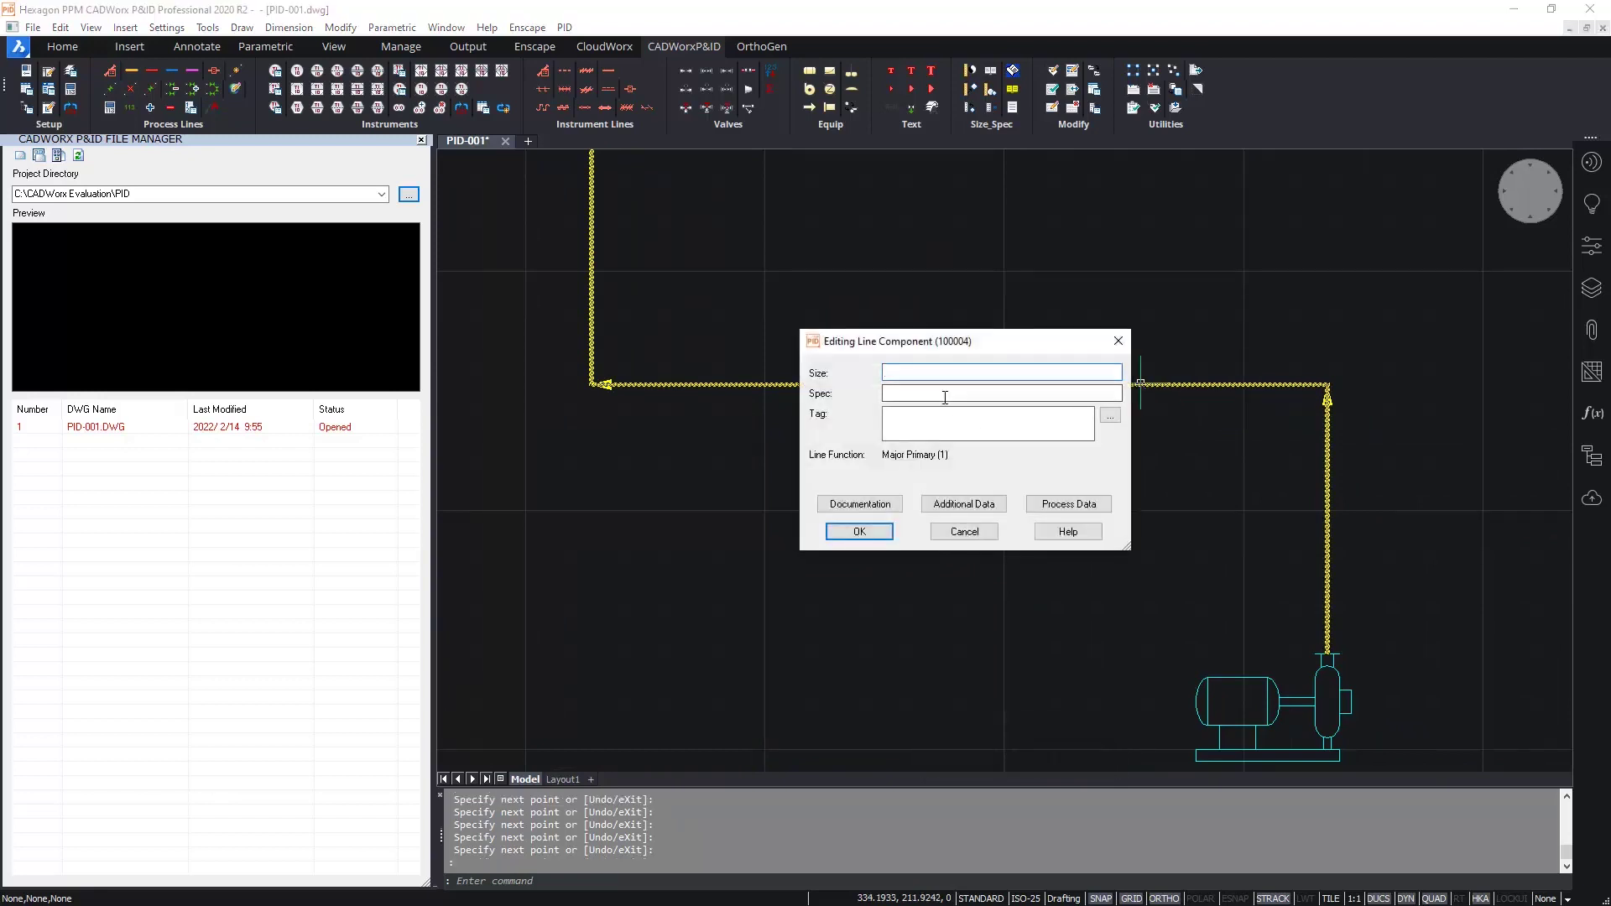
{"action": "left_click", "coordinate": [855, 531]}
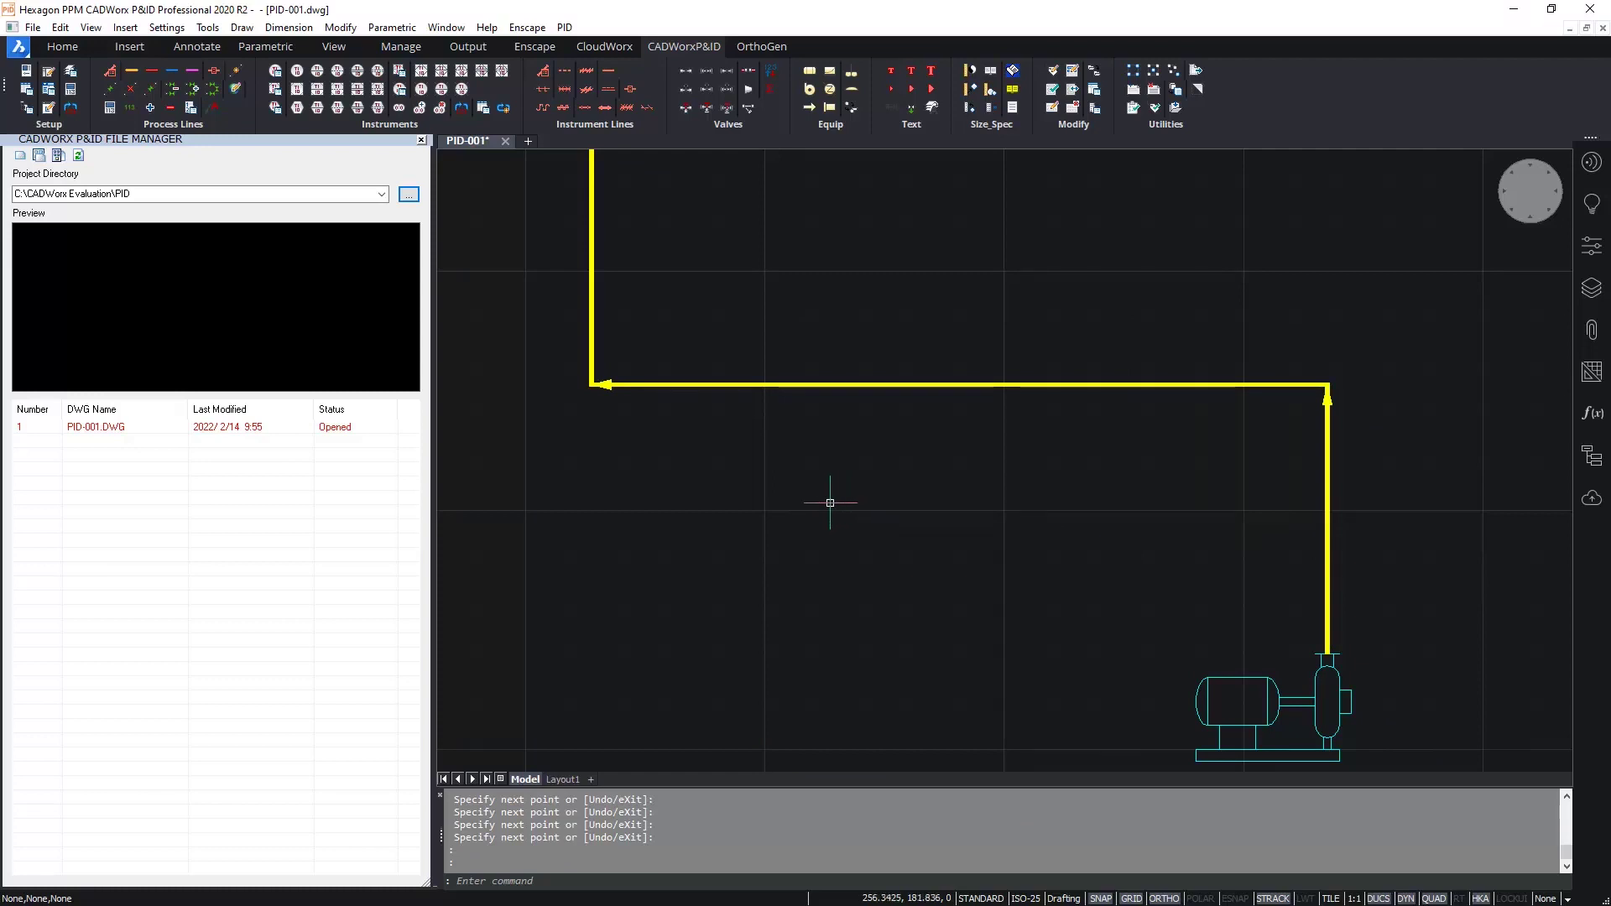
- Add the COUNT and SERVICE categories to the project's line numbering system
{"action": "left_click", "coordinate": [109, 109]}
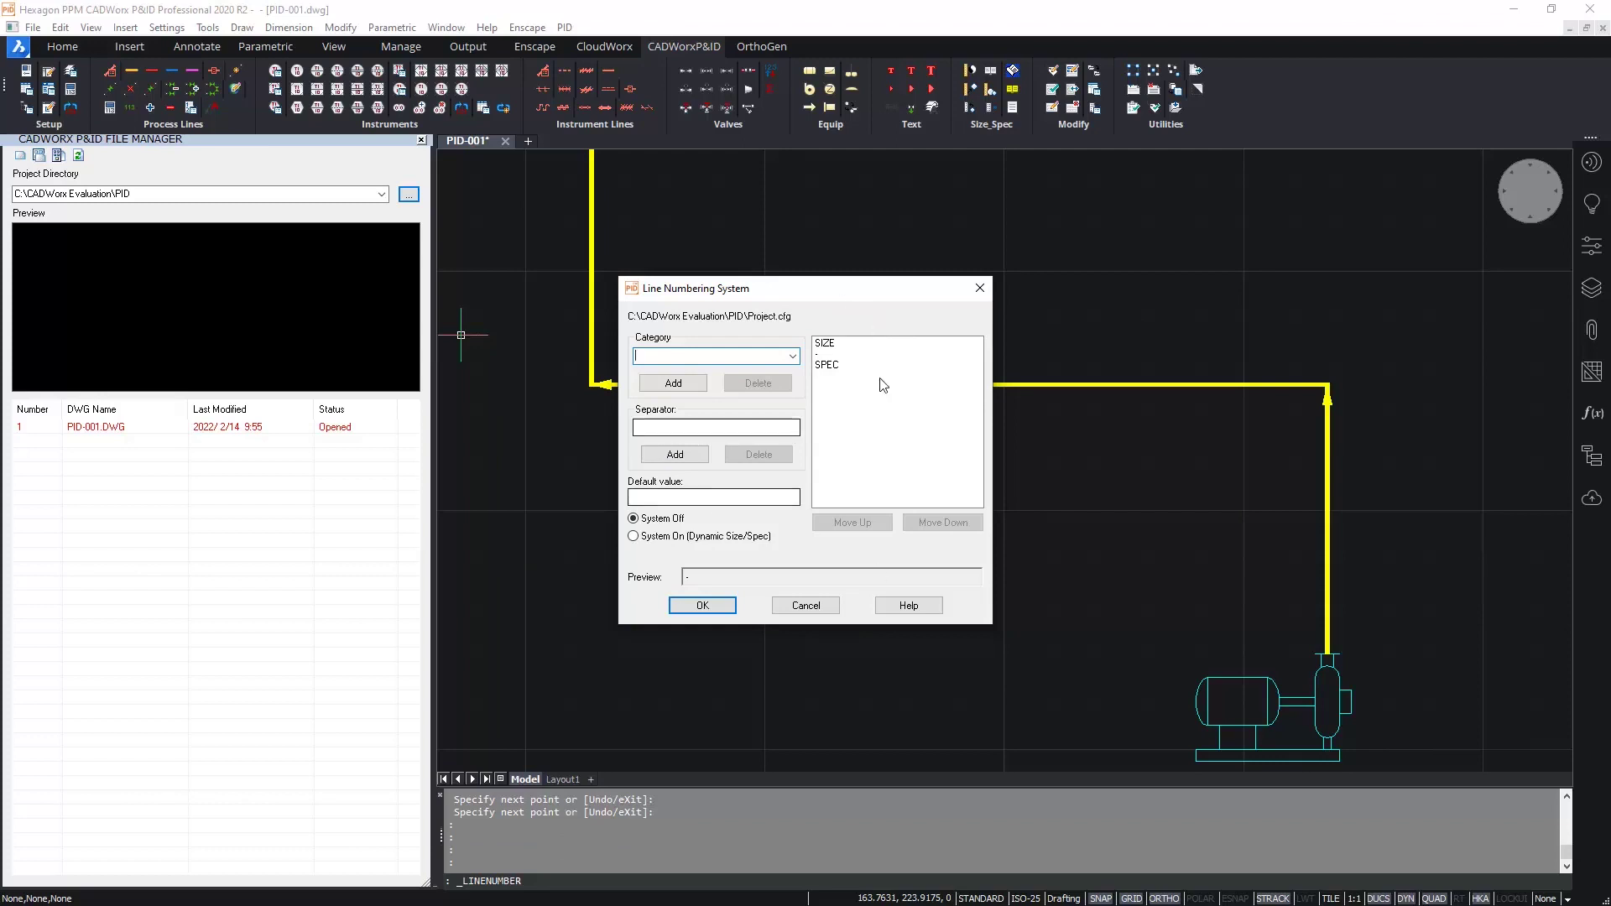
{"action": "left_click", "coordinate": [791, 355]}
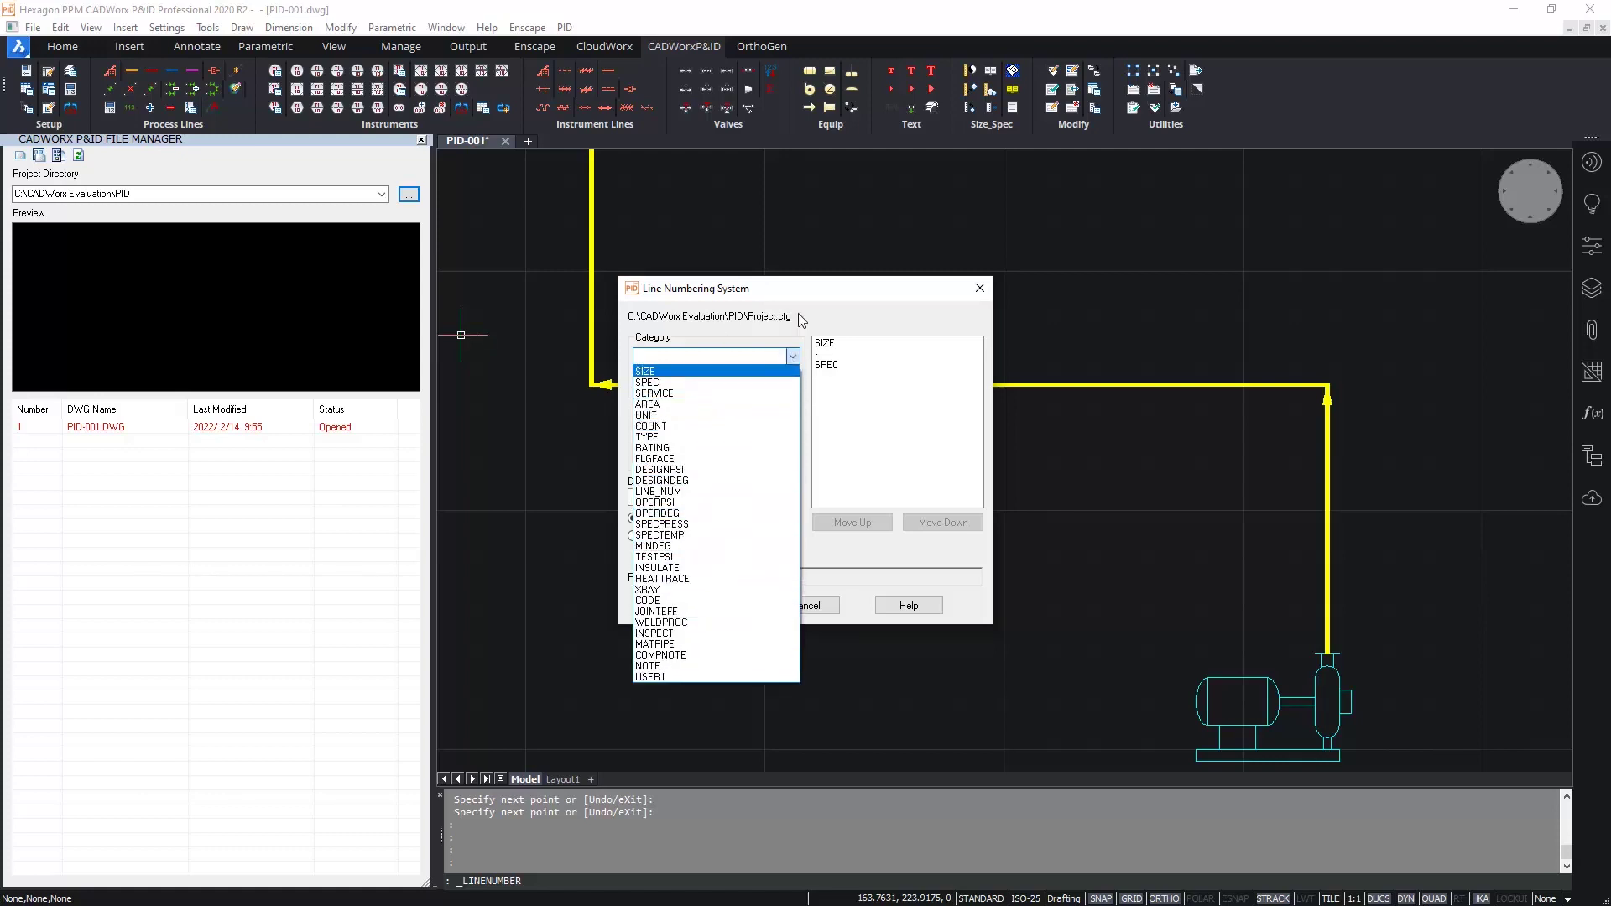
{"action": "left_click", "coordinate": [820, 329]}
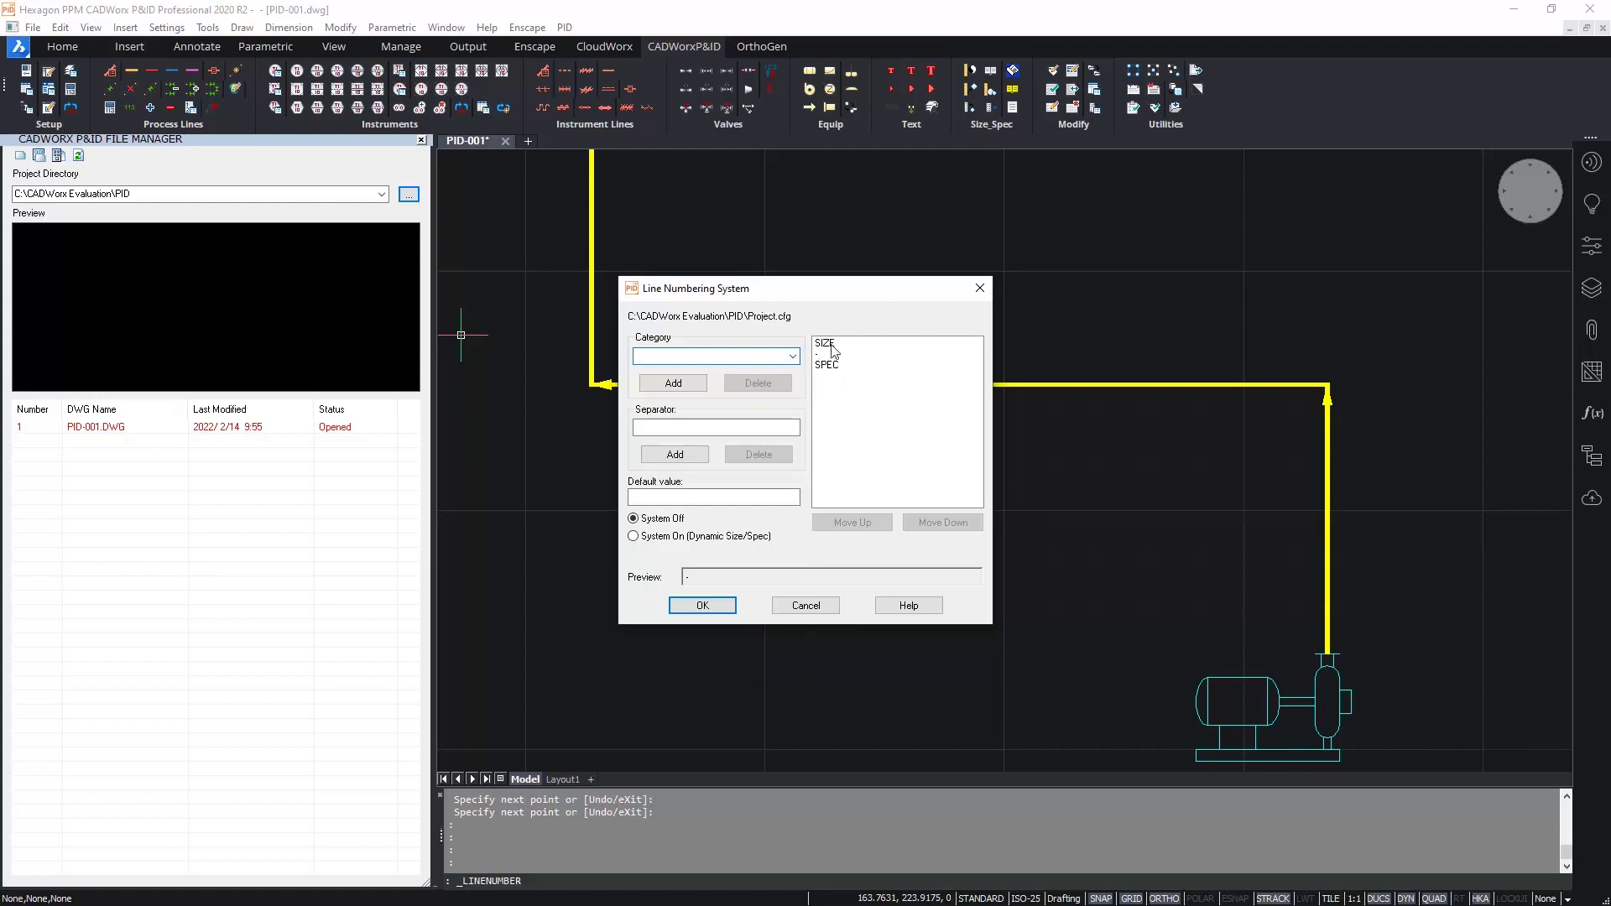
{"action": "left_click", "coordinate": [792, 357]}
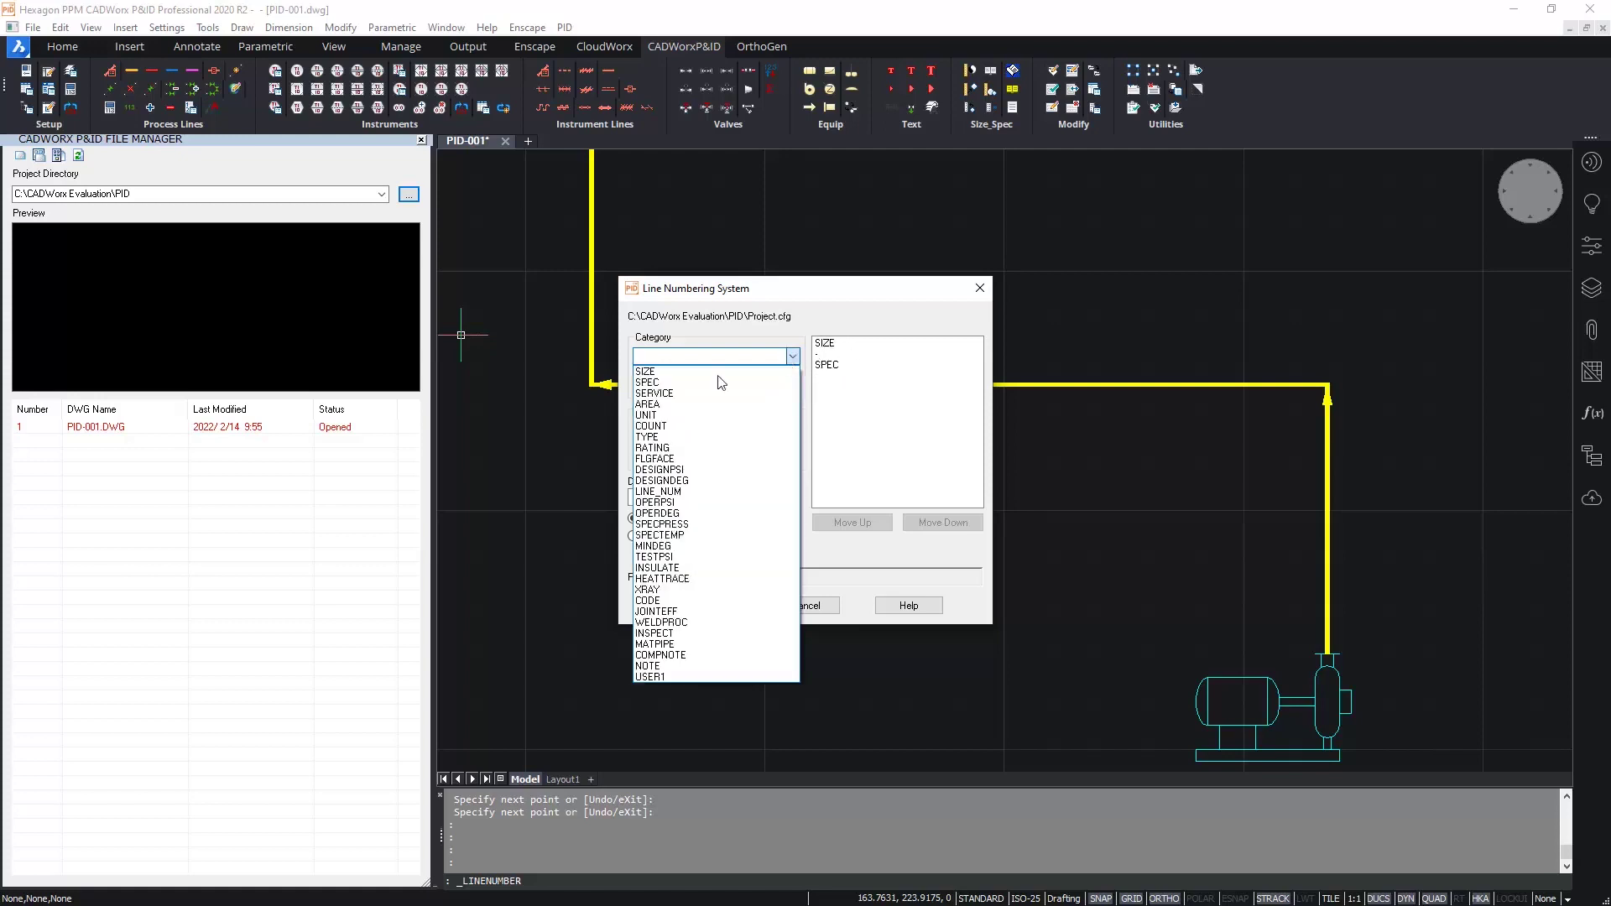
{"action": "left_click", "coordinate": [668, 428]}
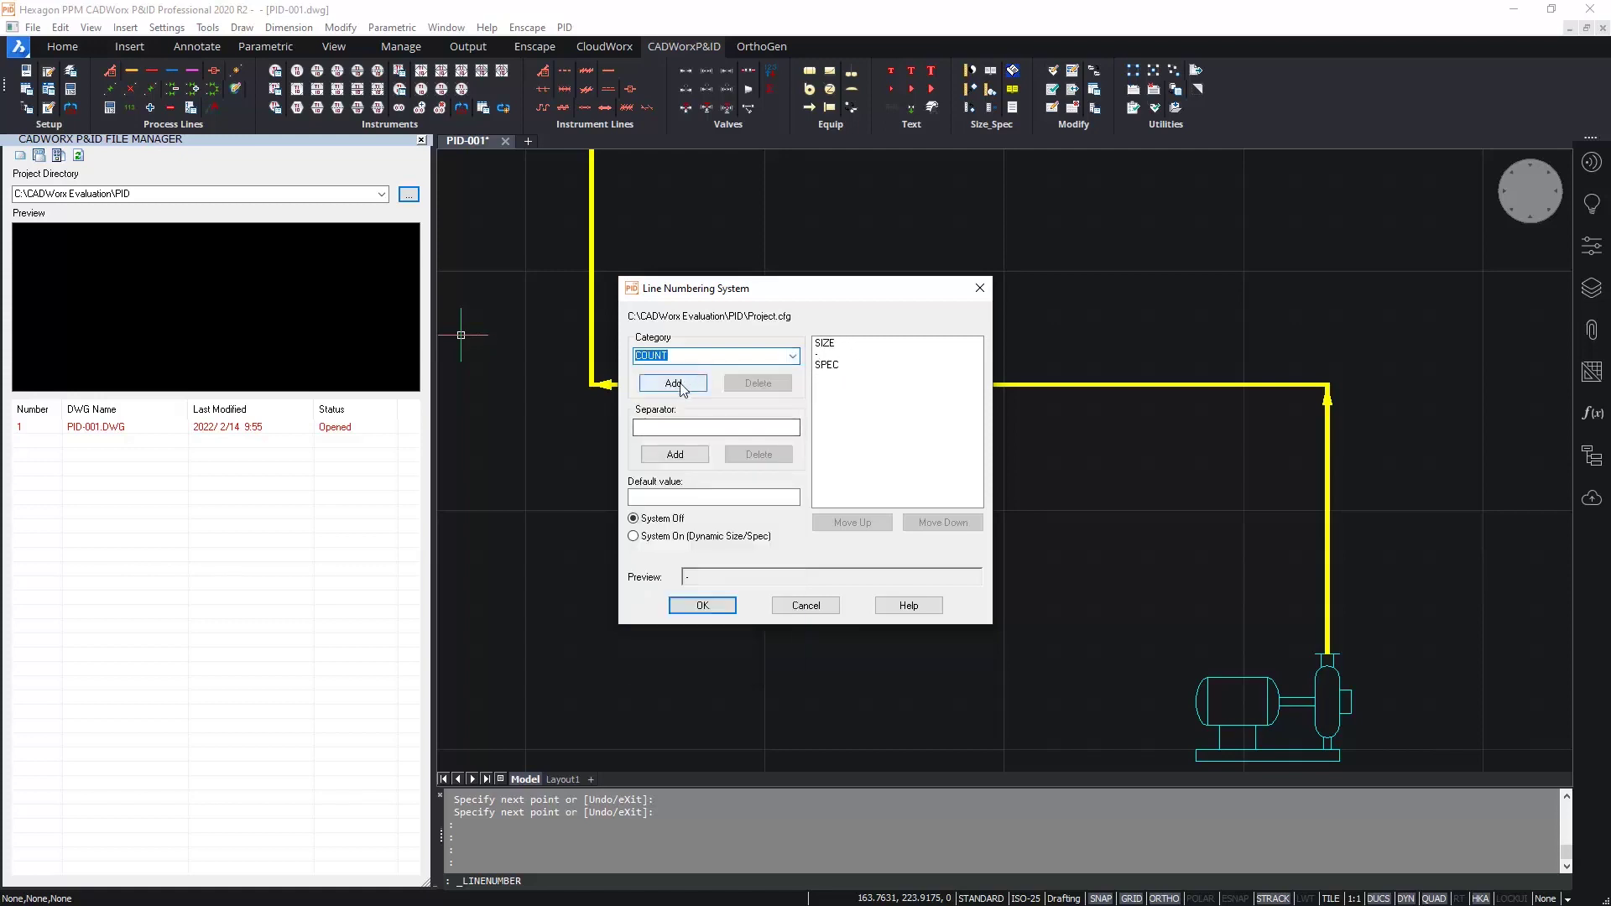
{"action": "left_click", "coordinate": [673, 383]}
{"action": "left_click", "coordinate": [792, 357]}
{"action": "left_click", "coordinate": [674, 394]}
{"action": "left_click", "coordinate": [673, 382]}
- Add two "-" separators to the line numbering sequence
{"action": "left_click", "coordinate": [708, 425]}
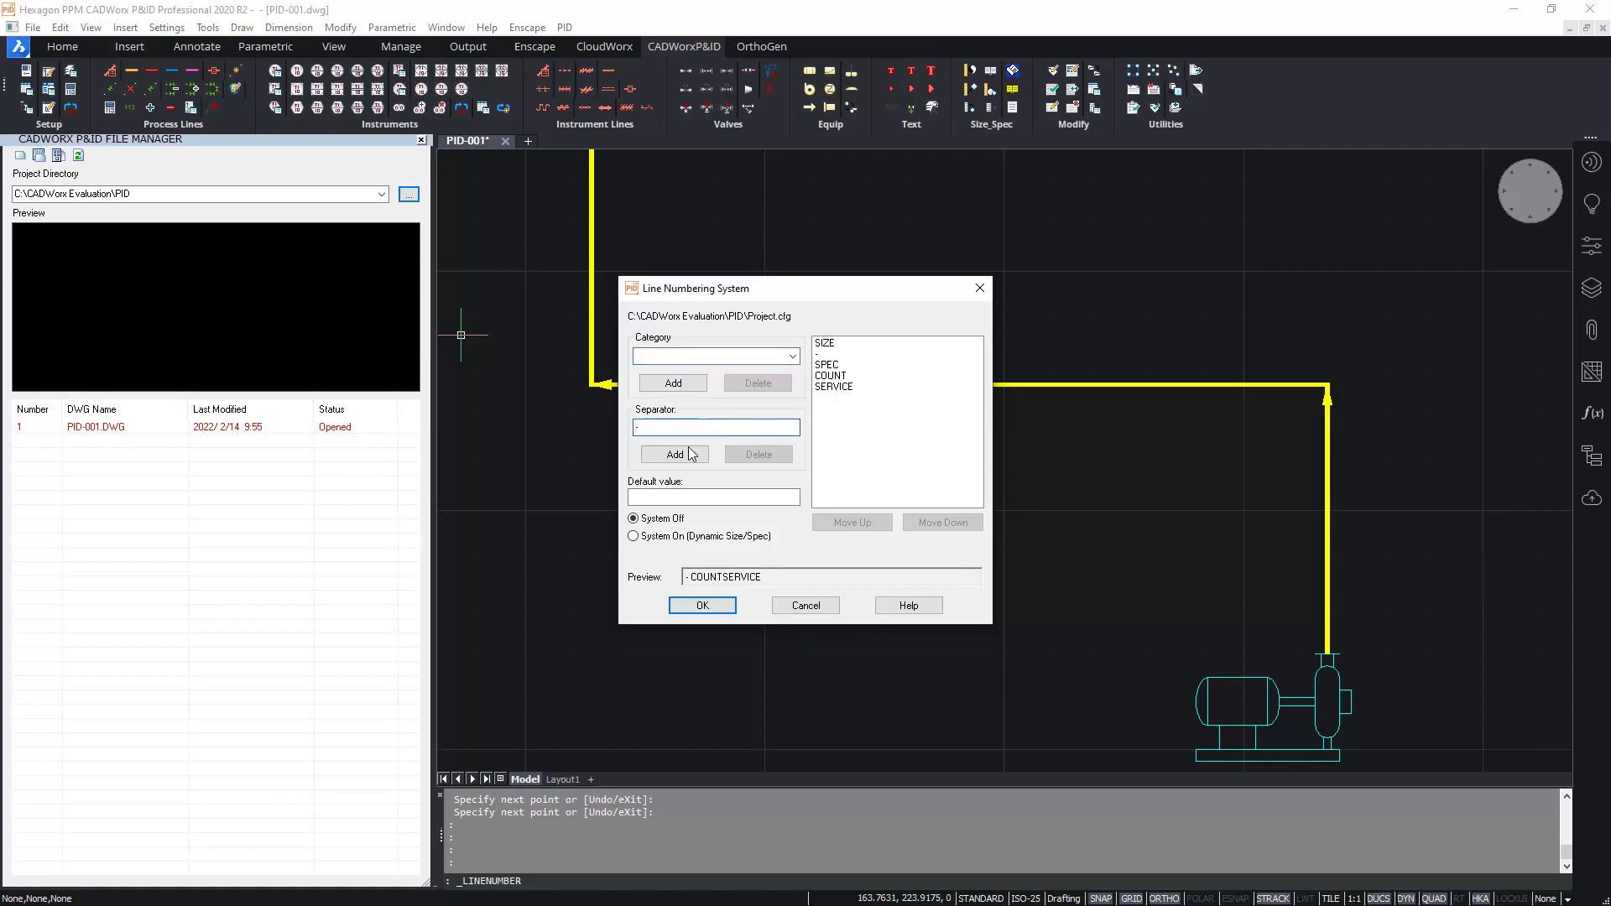
{"action": "left_click", "coordinate": [691, 454]}
{"action": "left_click", "coordinate": [691, 455]}
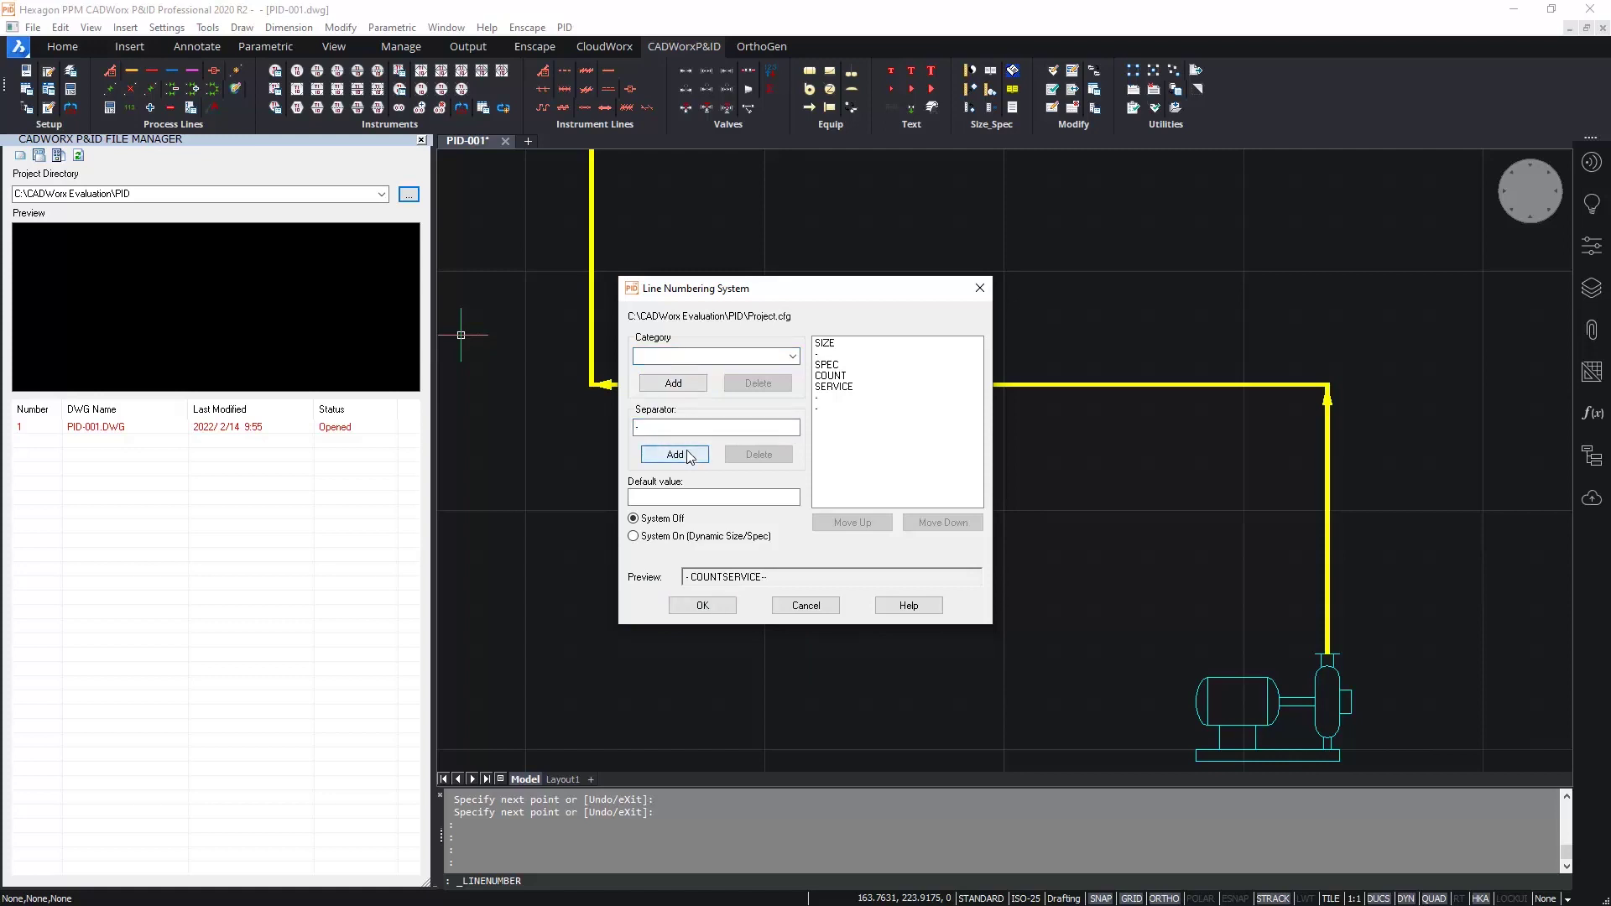
- Move the SPEC category to the end of the line numbering sequence
{"action": "left_click", "coordinate": [830, 366]}
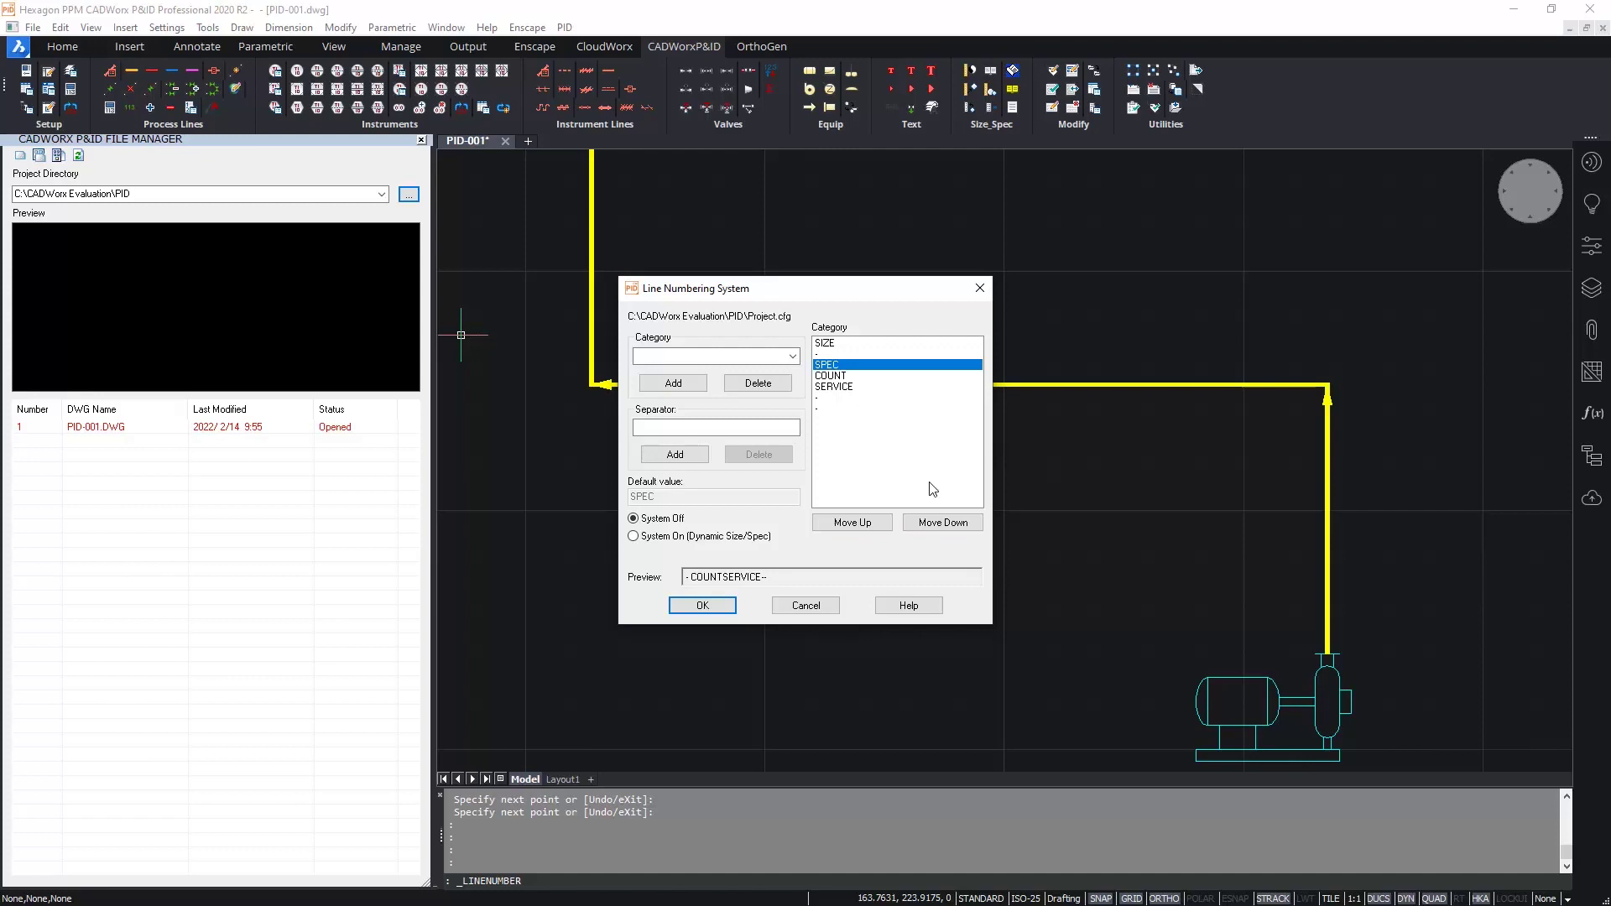
{"action": "left_click", "coordinate": [932, 523]}
{"action": "left_click", "coordinate": [931, 523]}
{"action": "left_click", "coordinate": [931, 522]}
{"action": "left_click", "coordinate": [931, 523]}
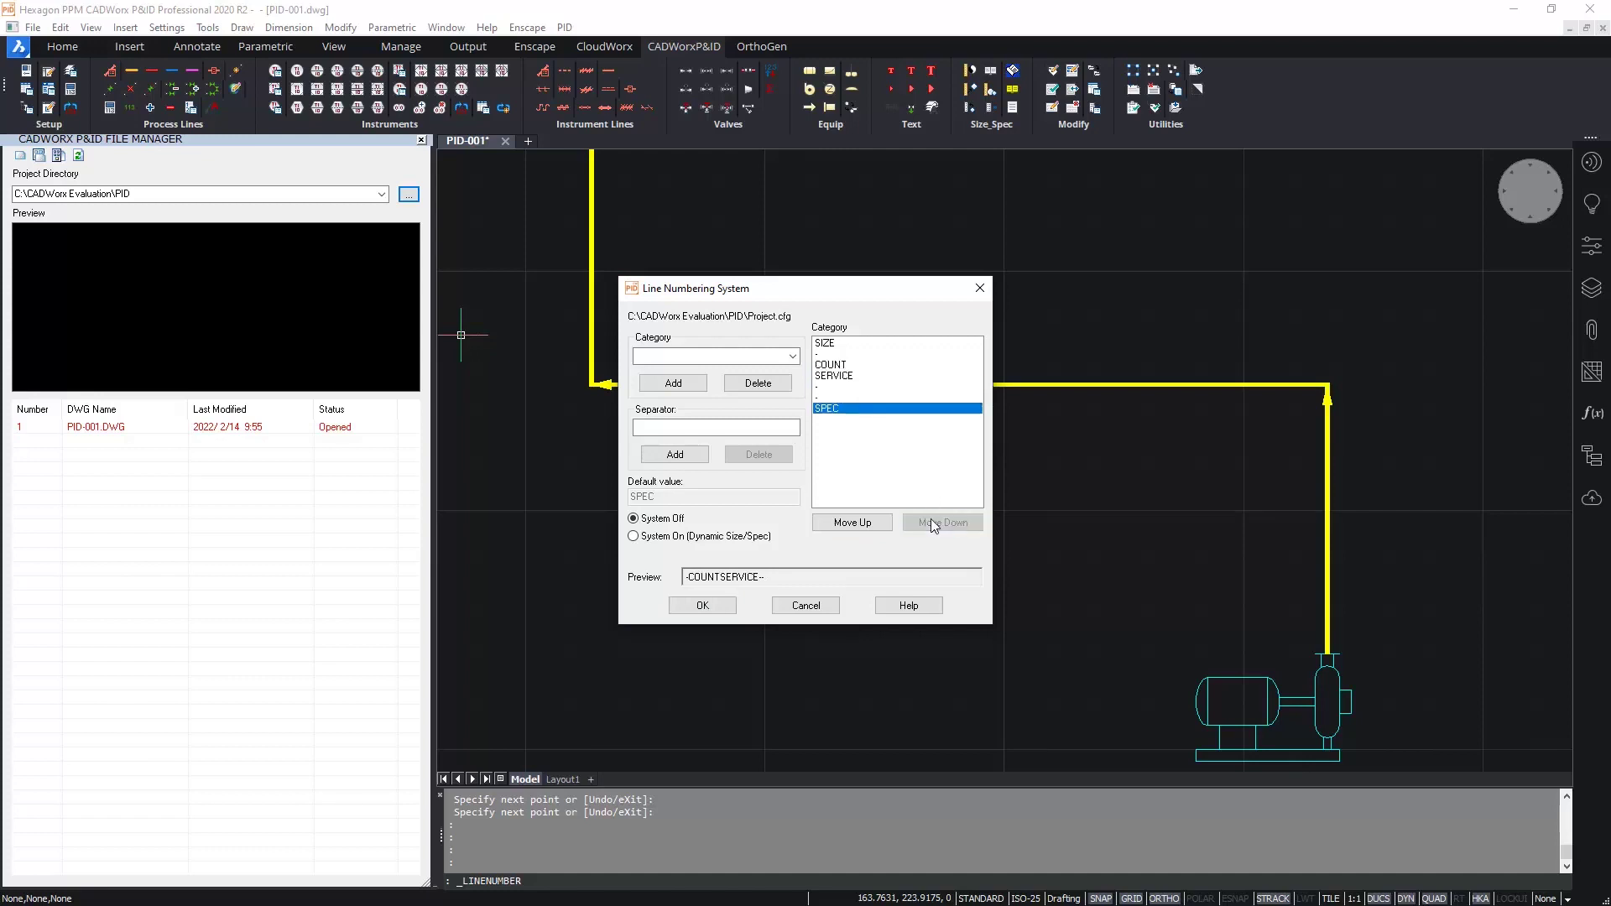
- Place COUNT after SERVICE between the last two separators, turn on the line numbering system with dynamic size/spec, and accept it
{"action": "left_click", "coordinate": [848, 366]}
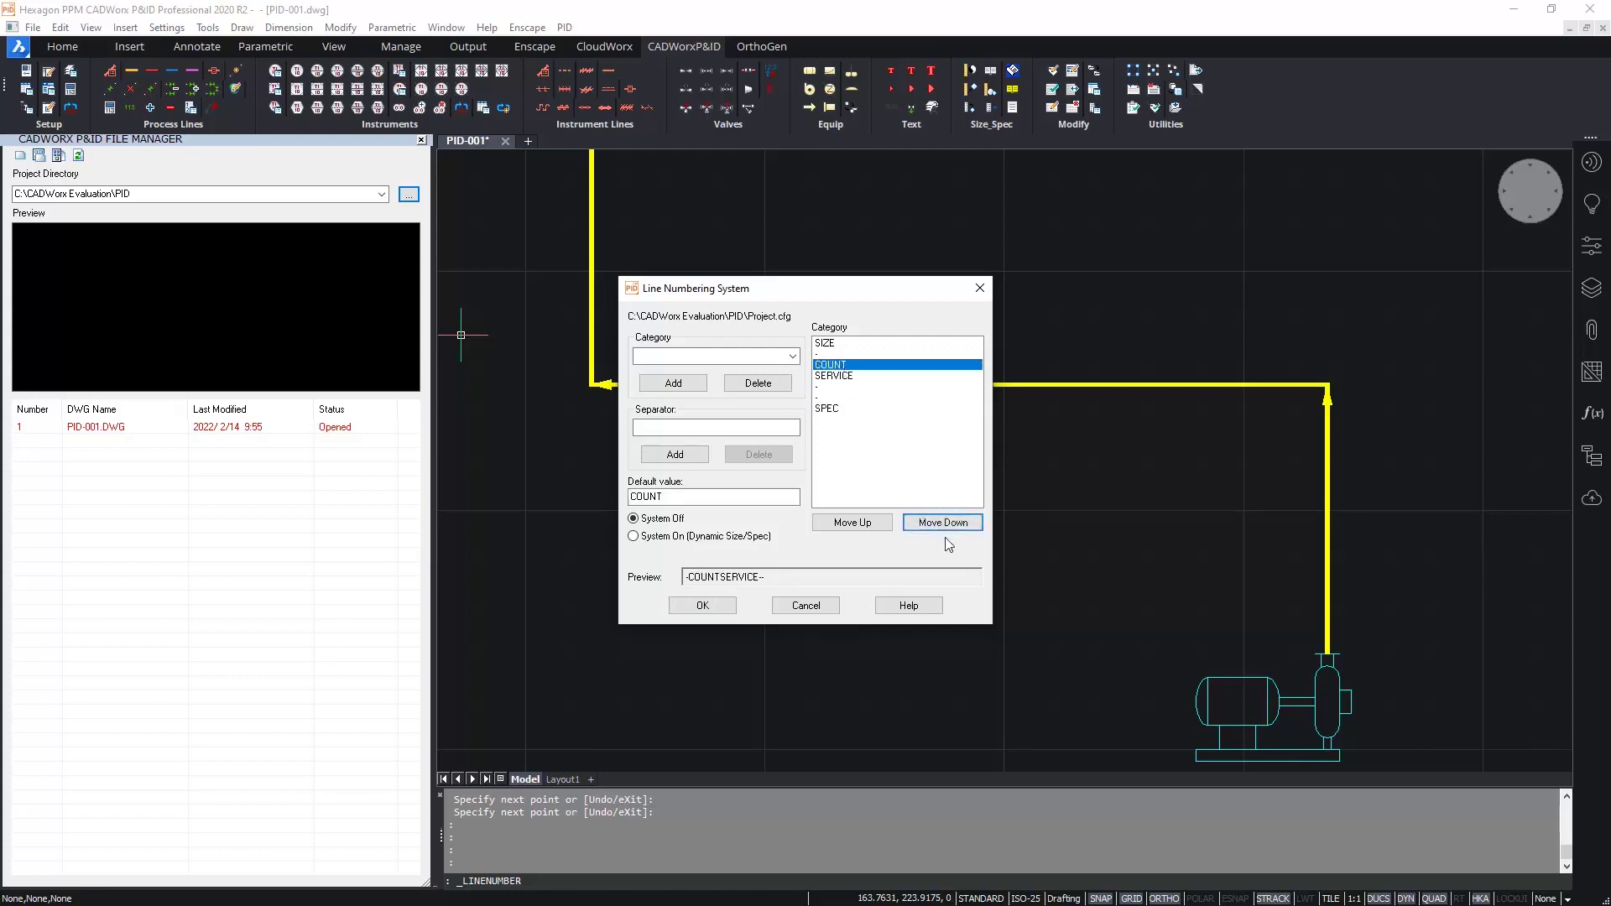
{"action": "left_click", "coordinate": [946, 526]}
{"action": "left_click", "coordinate": [946, 526]}
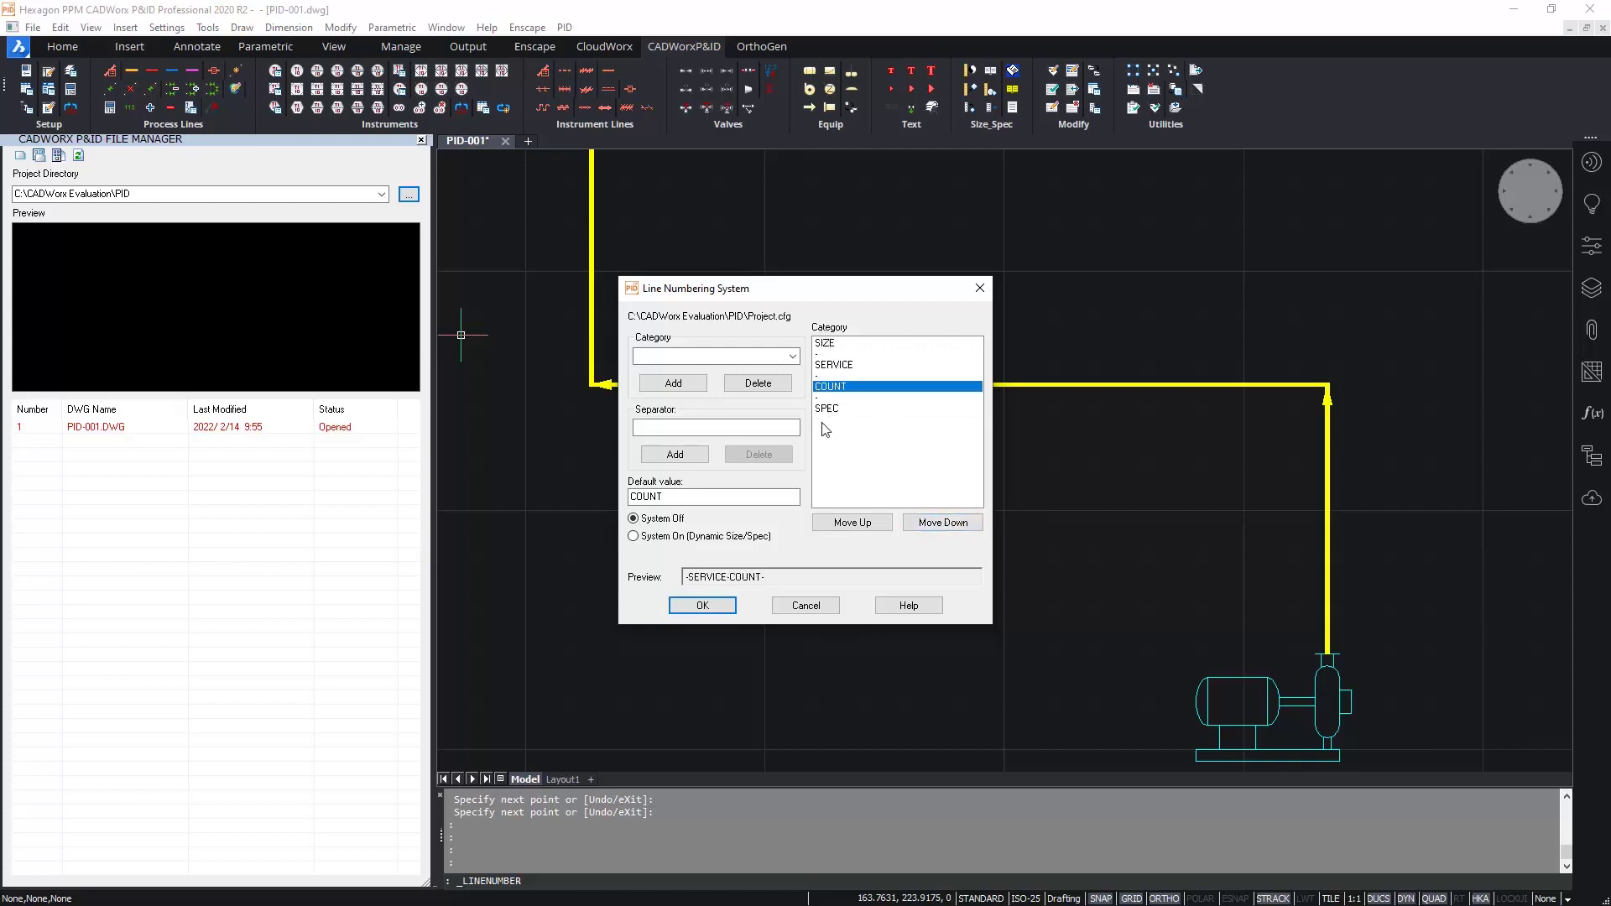
{"action": "left_click", "coordinate": [651, 537]}
{"action": "left_click", "coordinate": [702, 606]}
- Open the component data of the process line from P-101 and set its size to 6"
{"action": "left_click", "coordinate": [978, 372]}
{"action": "left_click", "coordinate": [951, 406]}
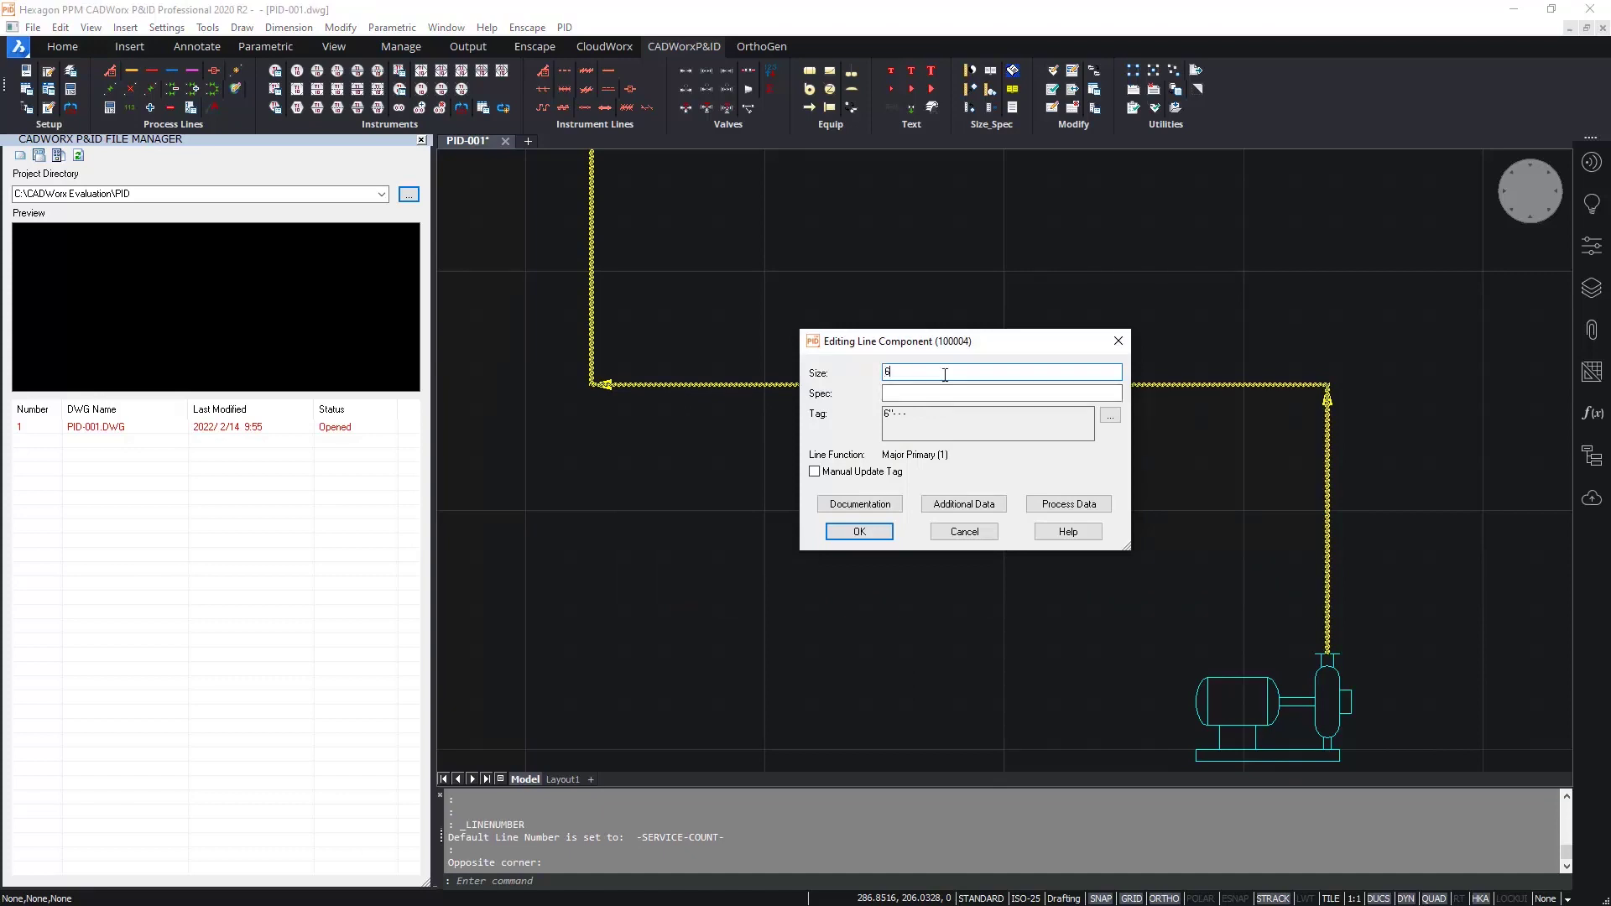
{"action": "left_click", "coordinate": [916, 394]}
- Enter service ABC and count 123 in the process line's additional data, then check its tag and accept the component data
{"action": "left_click", "coordinate": [954, 504]}
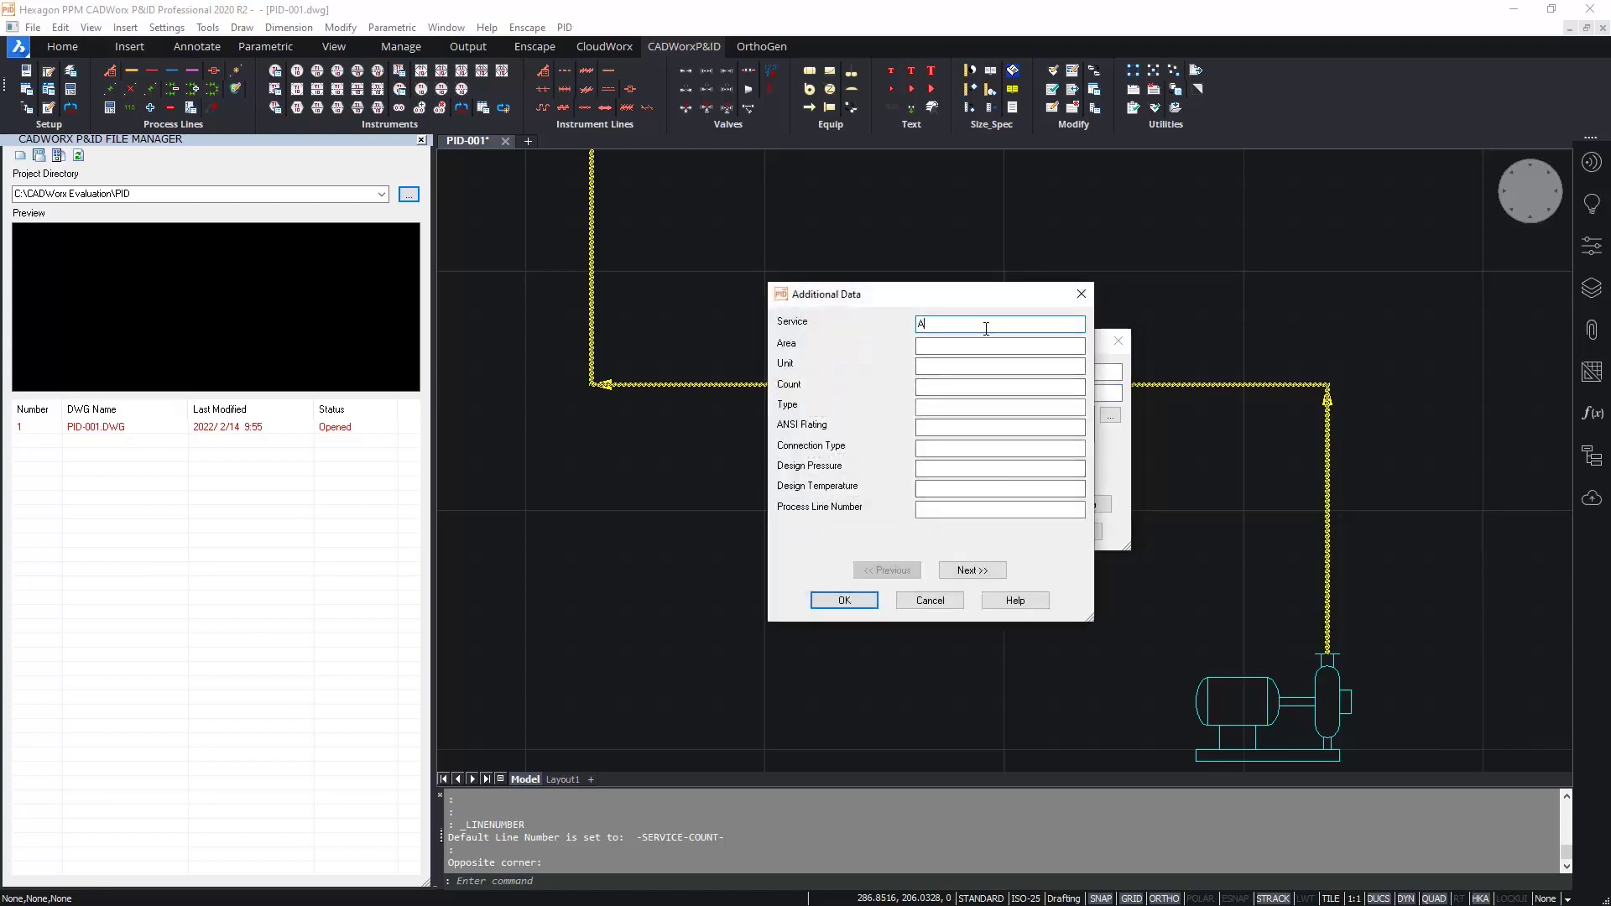
{"action": "type", "text": "ABC"}
{"action": "key", "text": "Tab"}
{"action": "key", "text": "Tab"}
{"action": "key", "text": "Tab"}
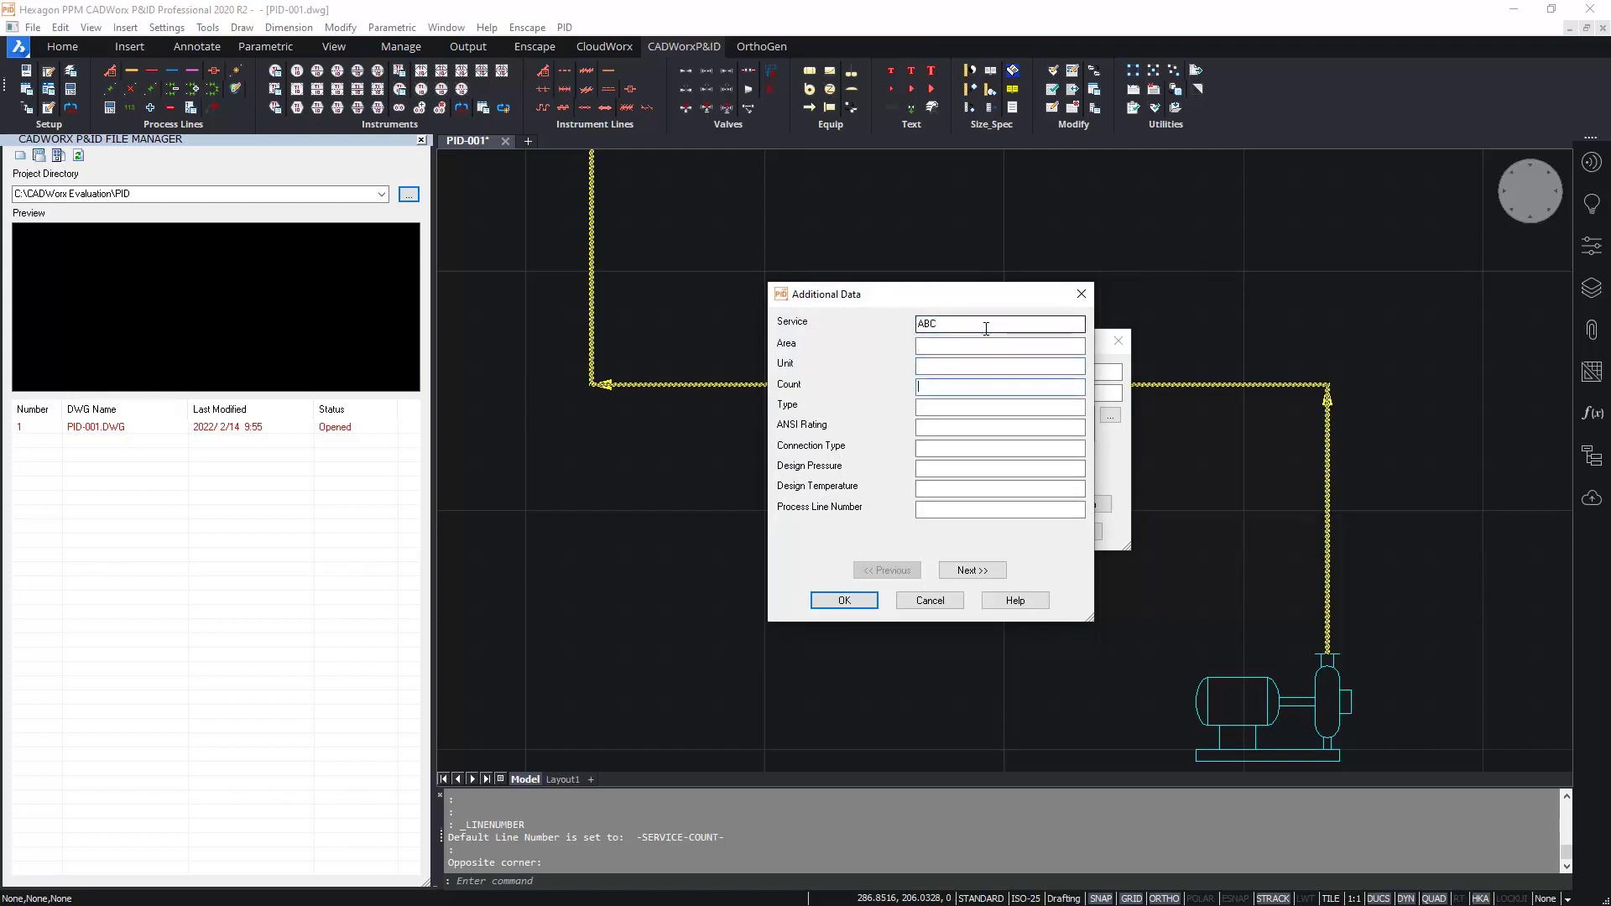
{"action": "key", "text": "Tab"}
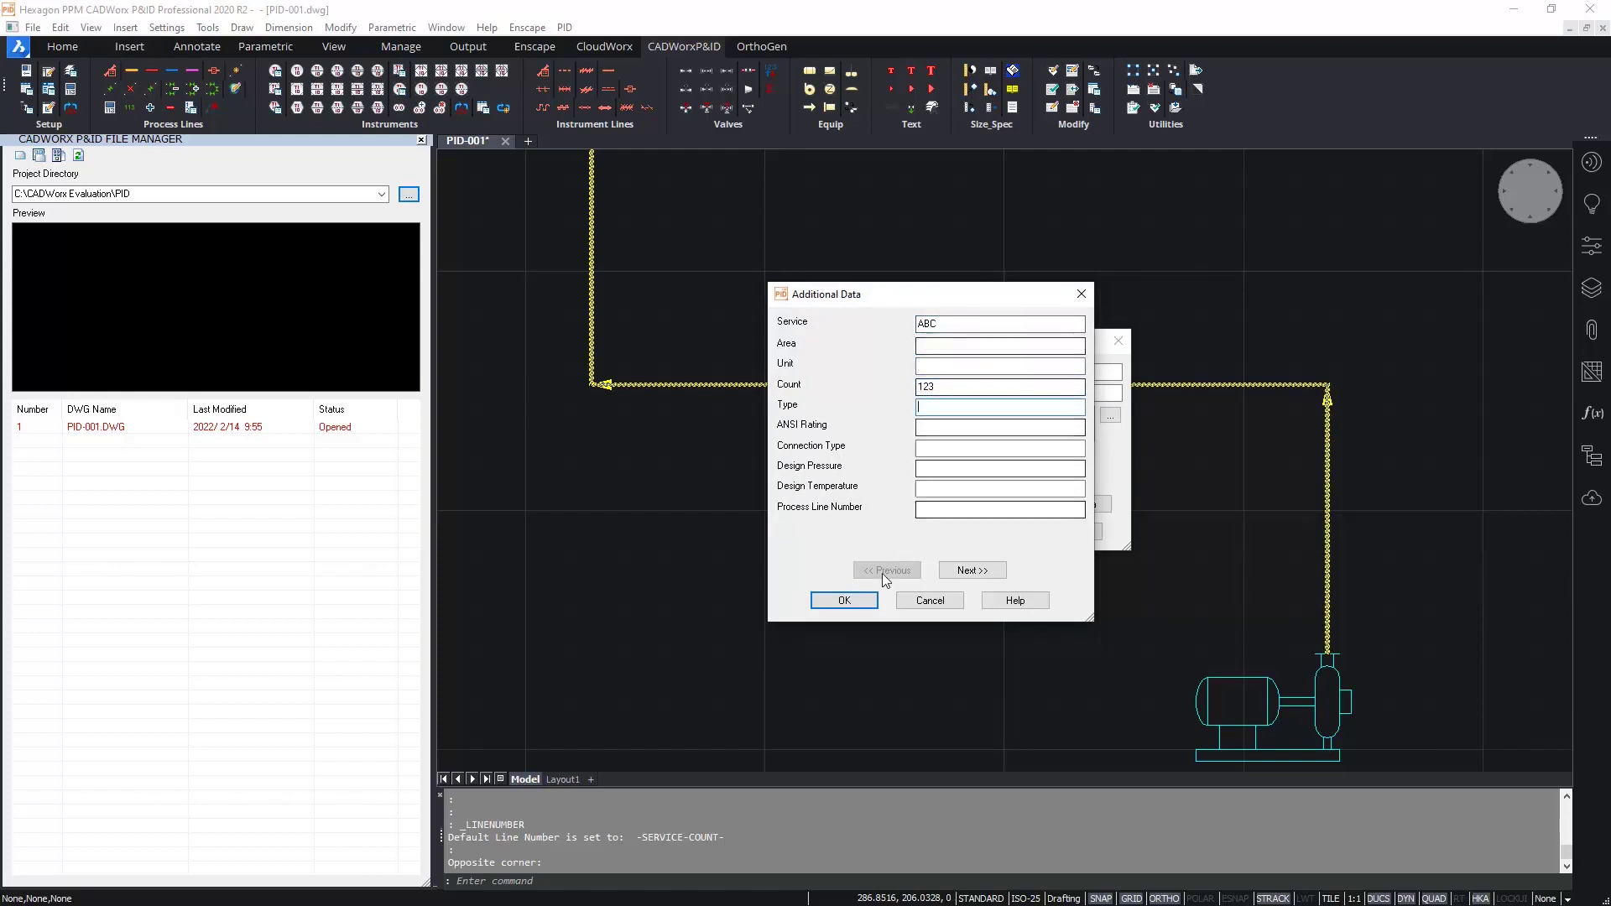
{"action": "left_click", "coordinate": [845, 601]}
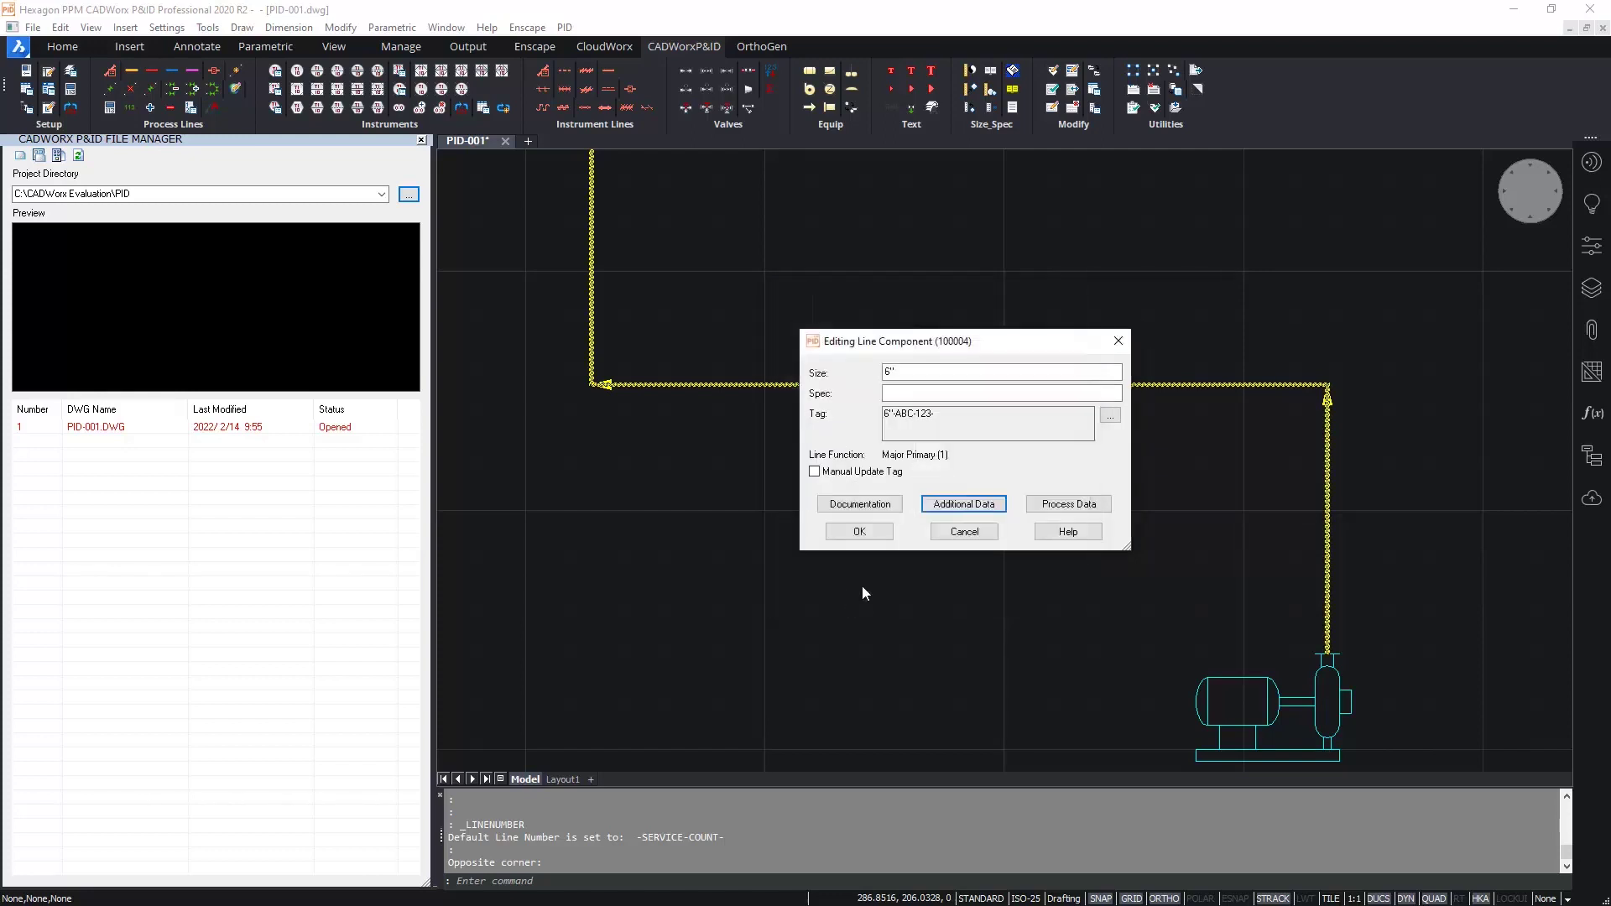
{"action": "double_click", "coordinate": [948, 414]}
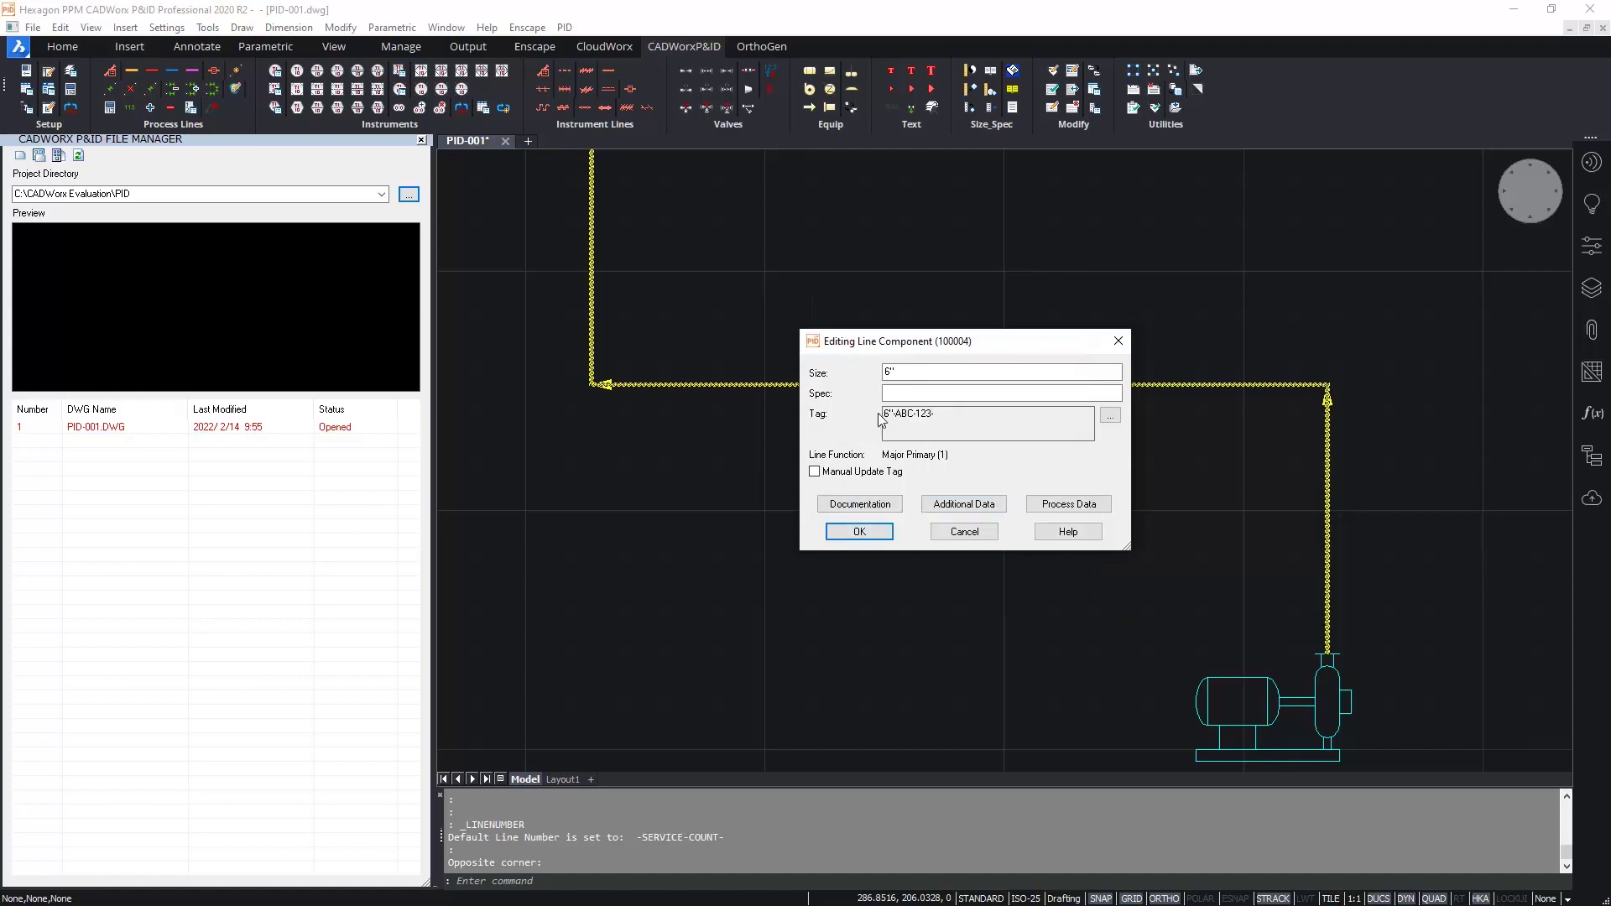
{"action": "left_click", "coordinate": [954, 414]}
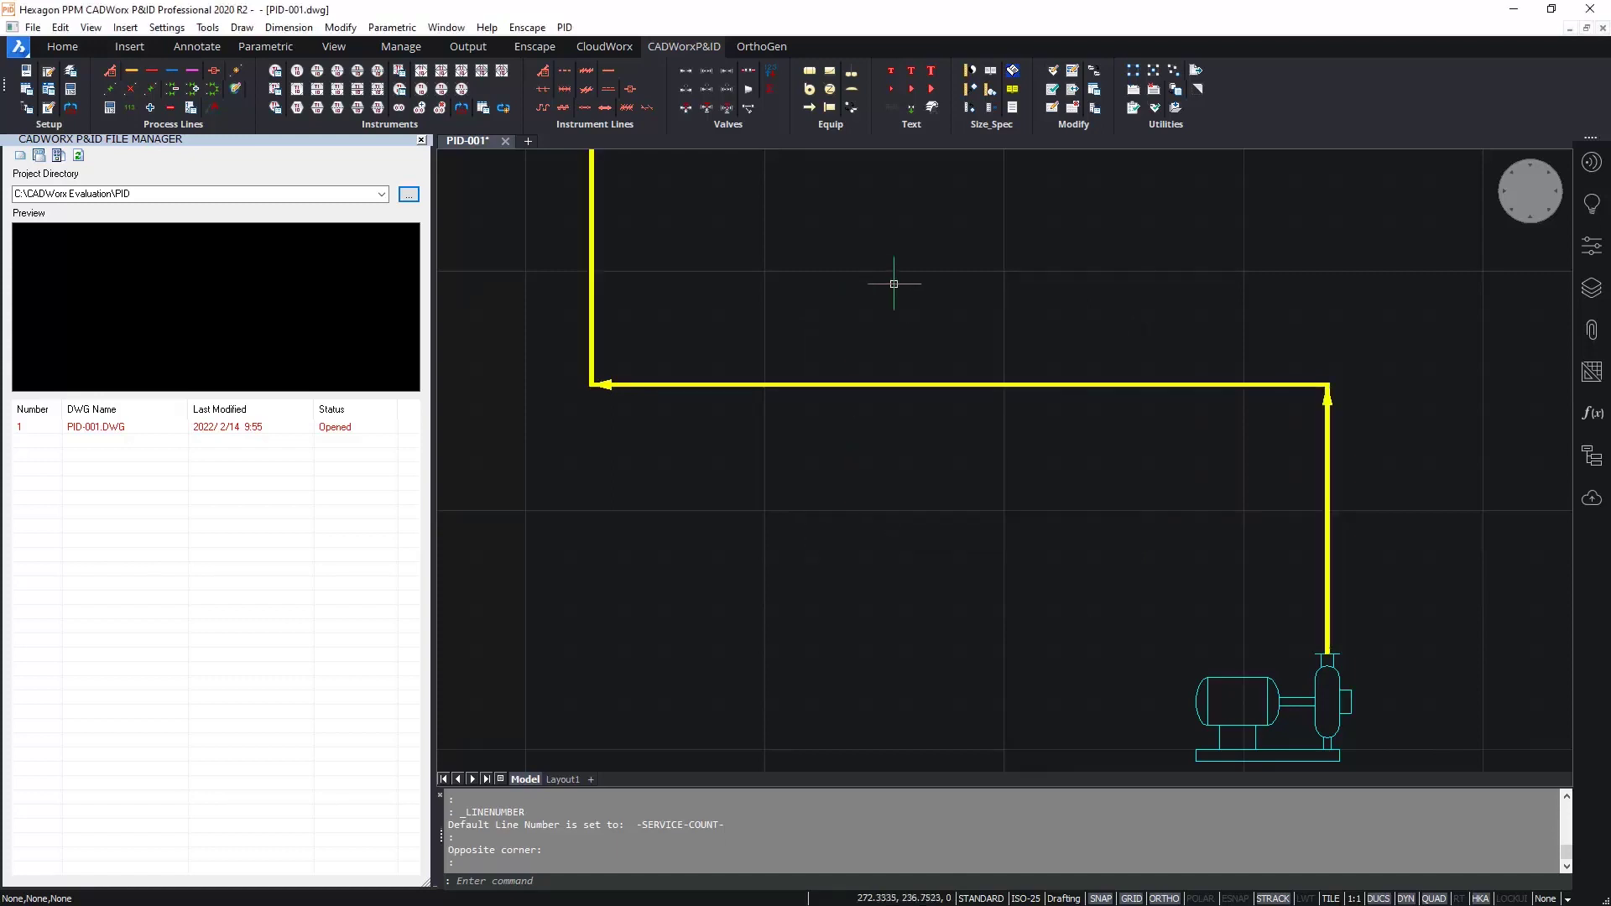
- Load the Metric_Inch_Specs.prj specification project and make 150_M the current specification
{"action": "left_click", "coordinate": [992, 72]}
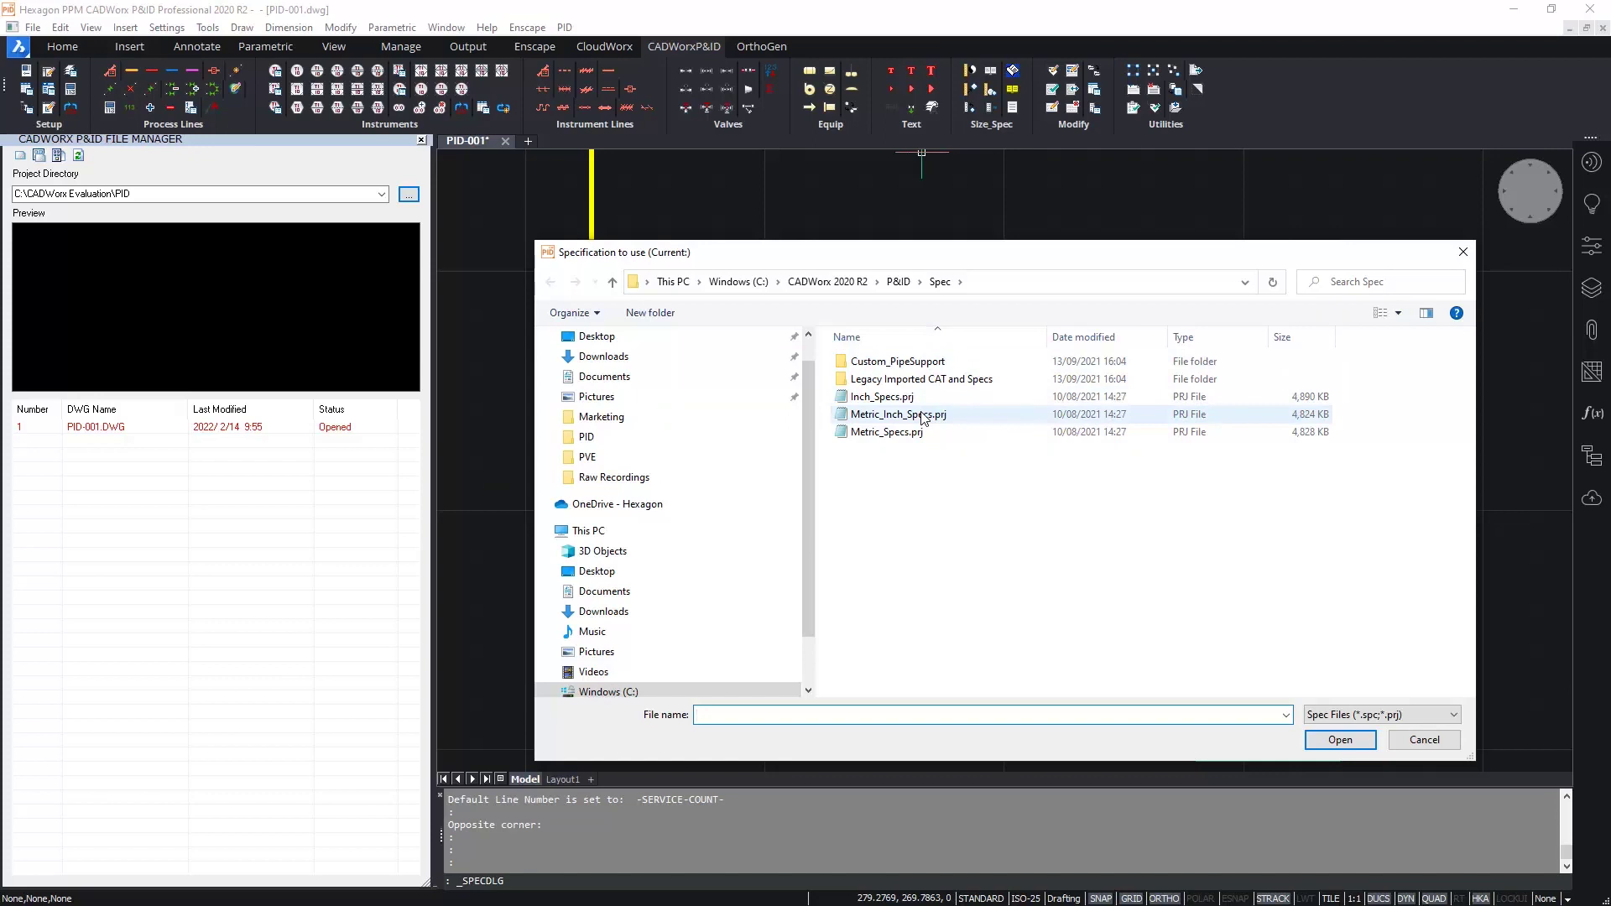
{"action": "left_click", "coordinate": [867, 416]}
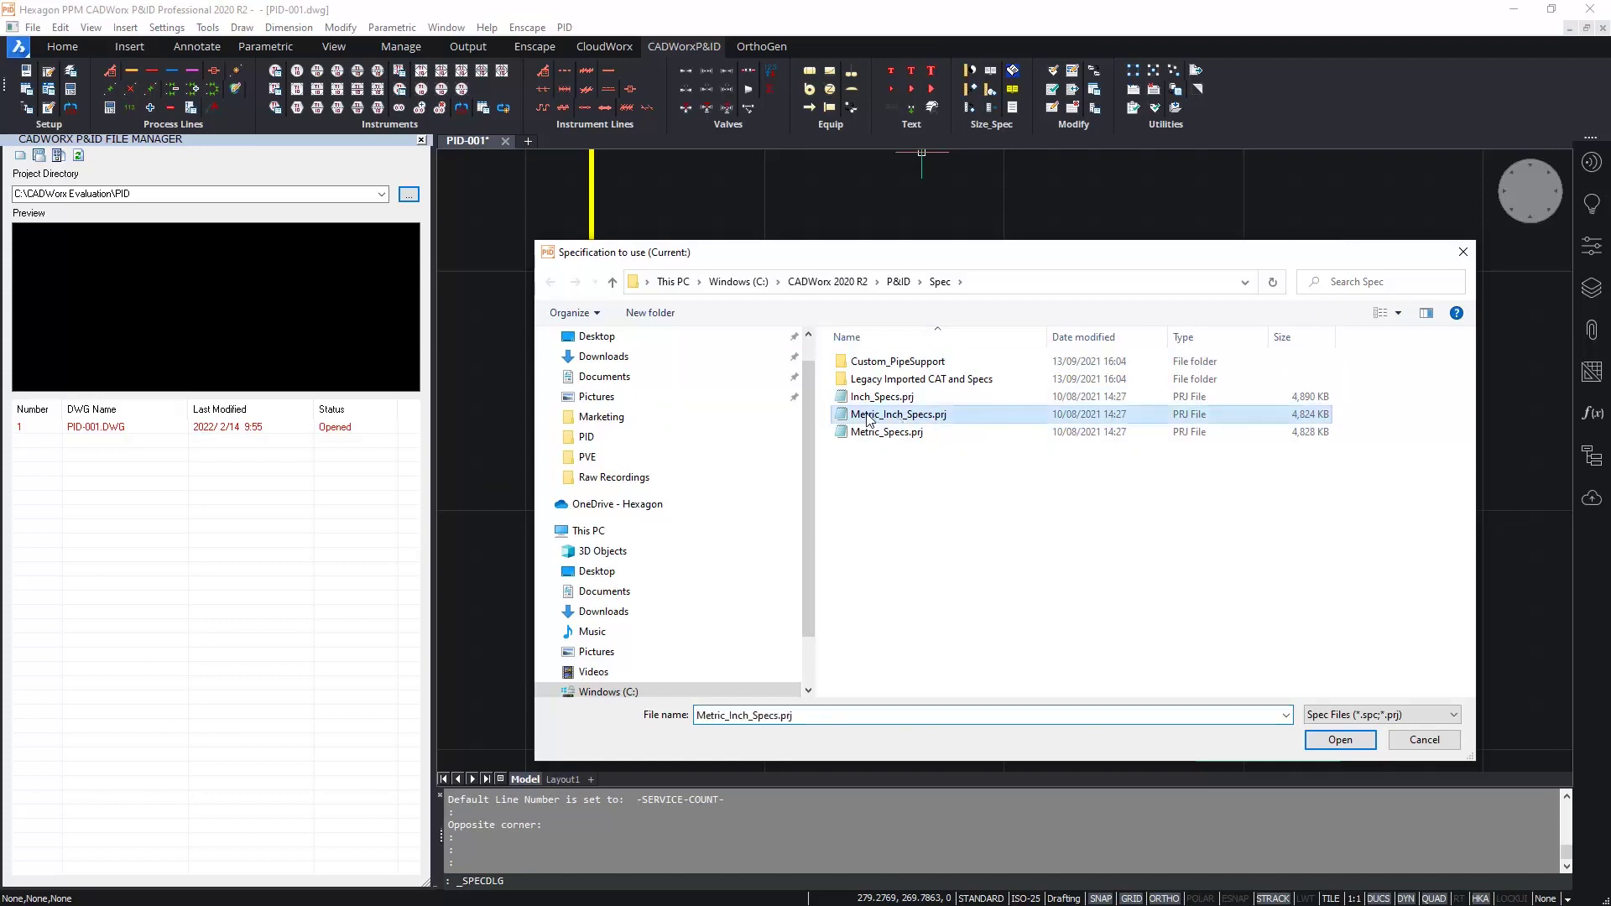
{"action": "double_click", "coordinate": [913, 416]}
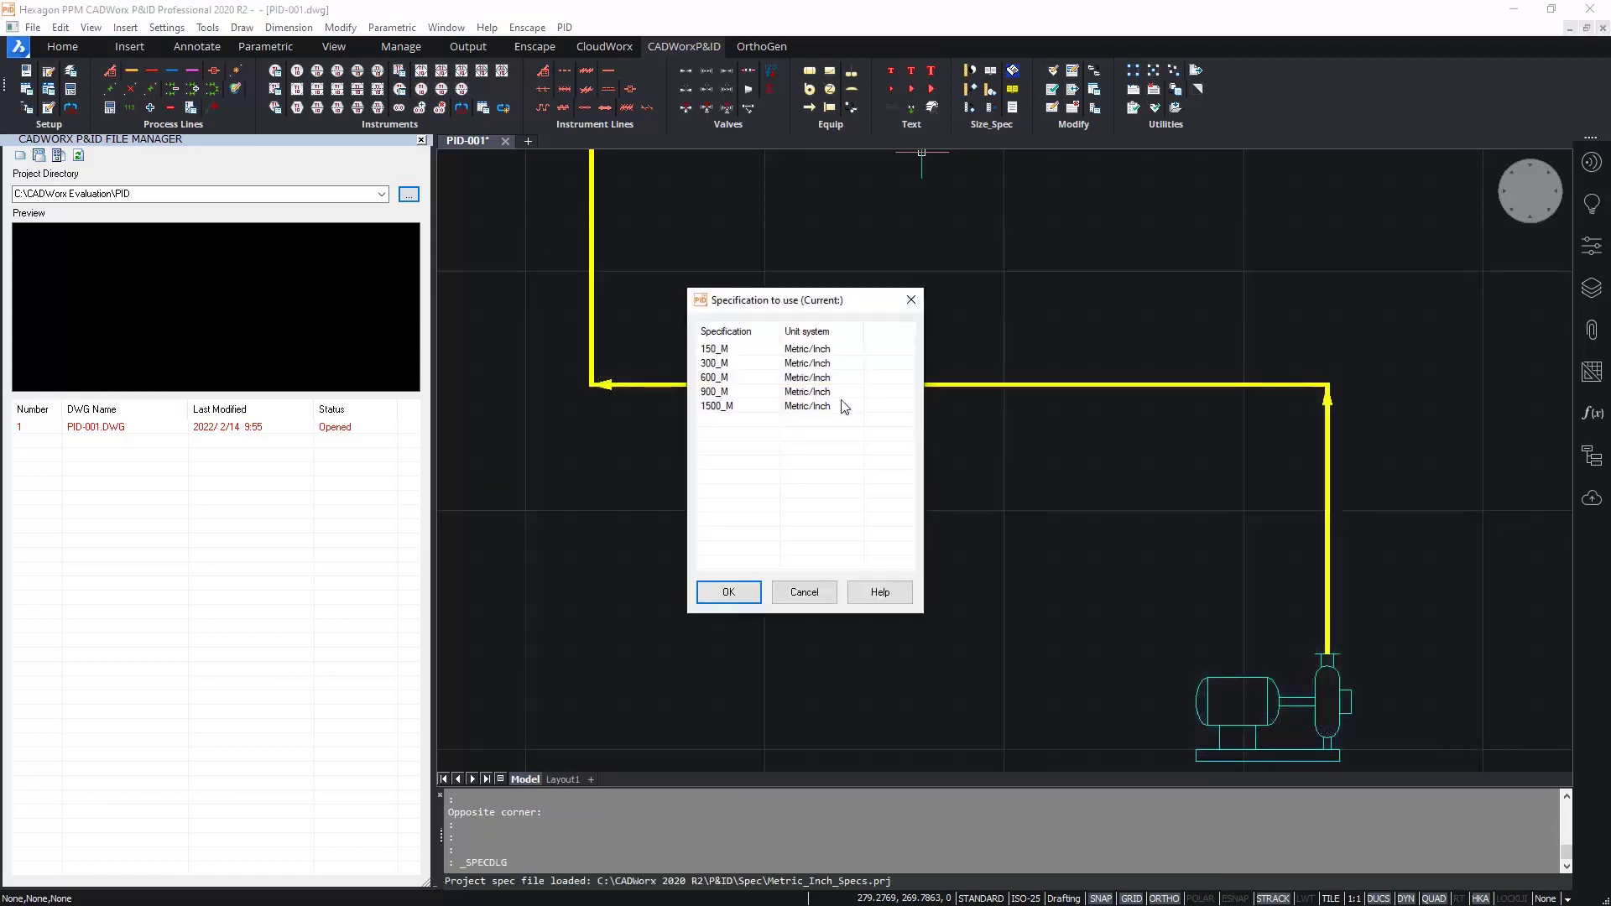
{"action": "left_click", "coordinate": [728, 352]}
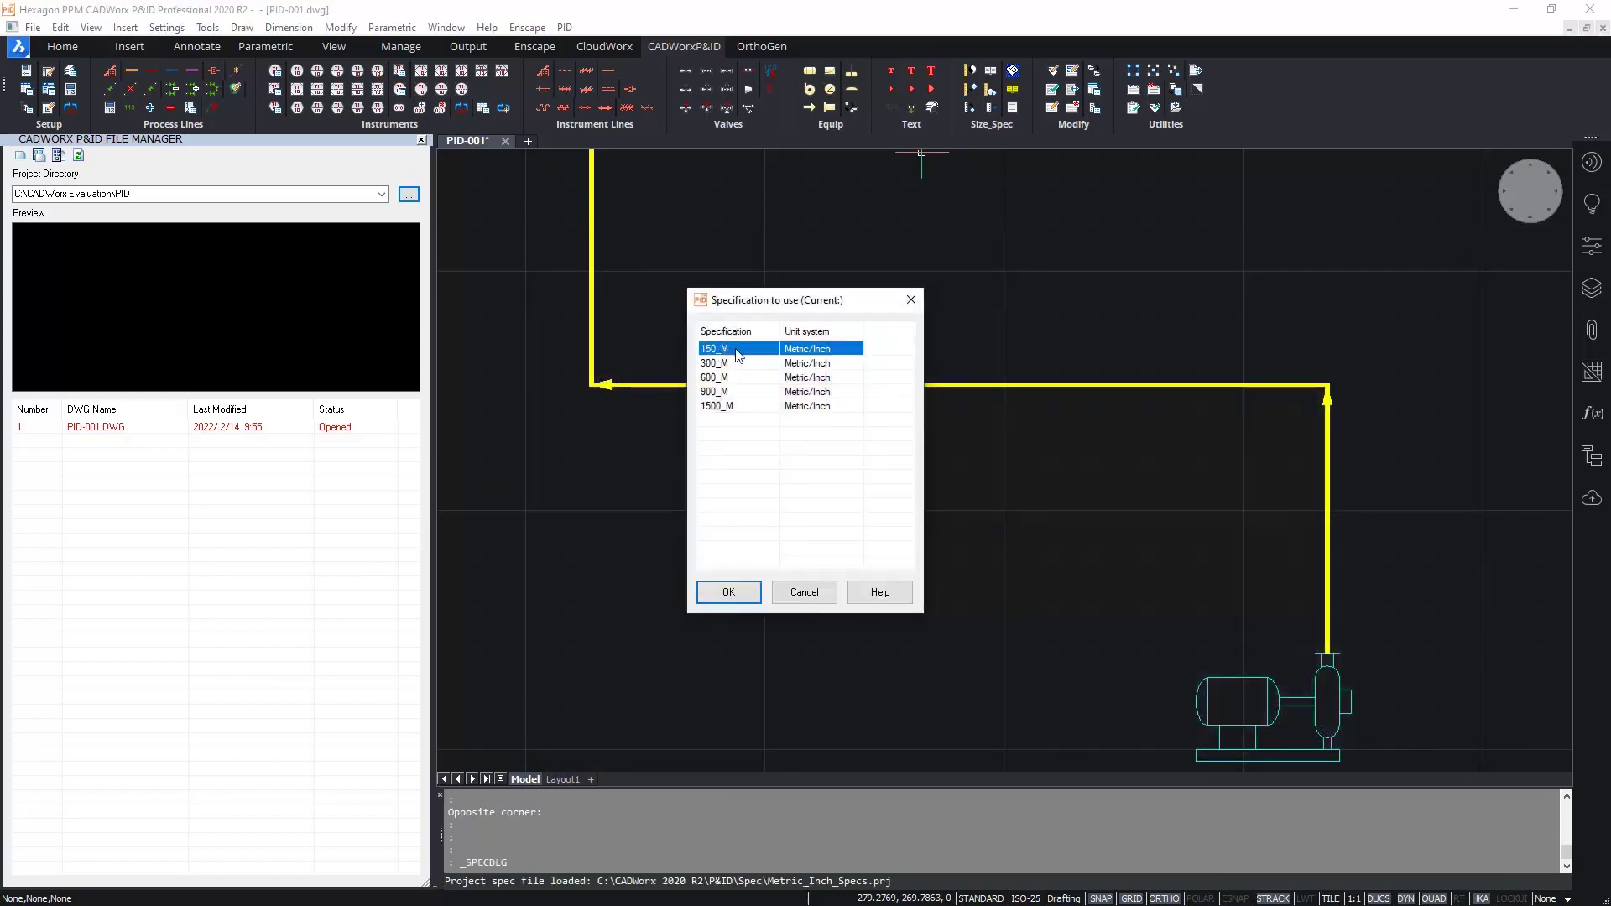
{"action": "left_click", "coordinate": [725, 593]}
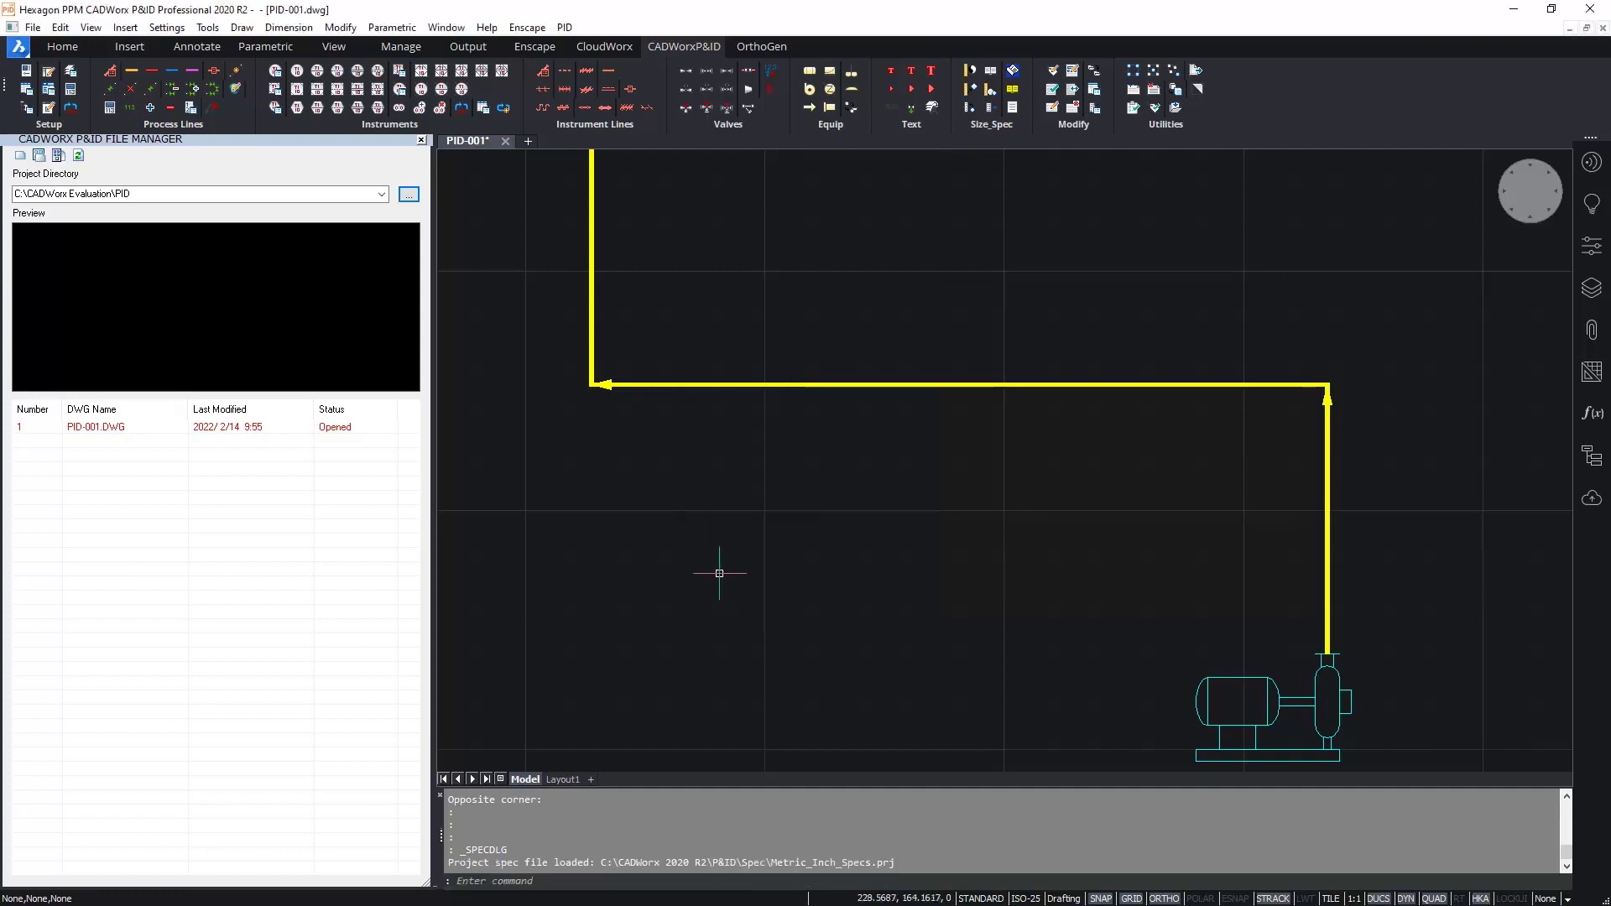
- Assign the current 150_M specification to the whole process line between P-101 and the vessel
{"action": "left_click", "coordinate": [990, 114]}
{"action": "scroll", "coordinate": [993, 277], "scroll_direction": "down", "scroll_amount": 3}
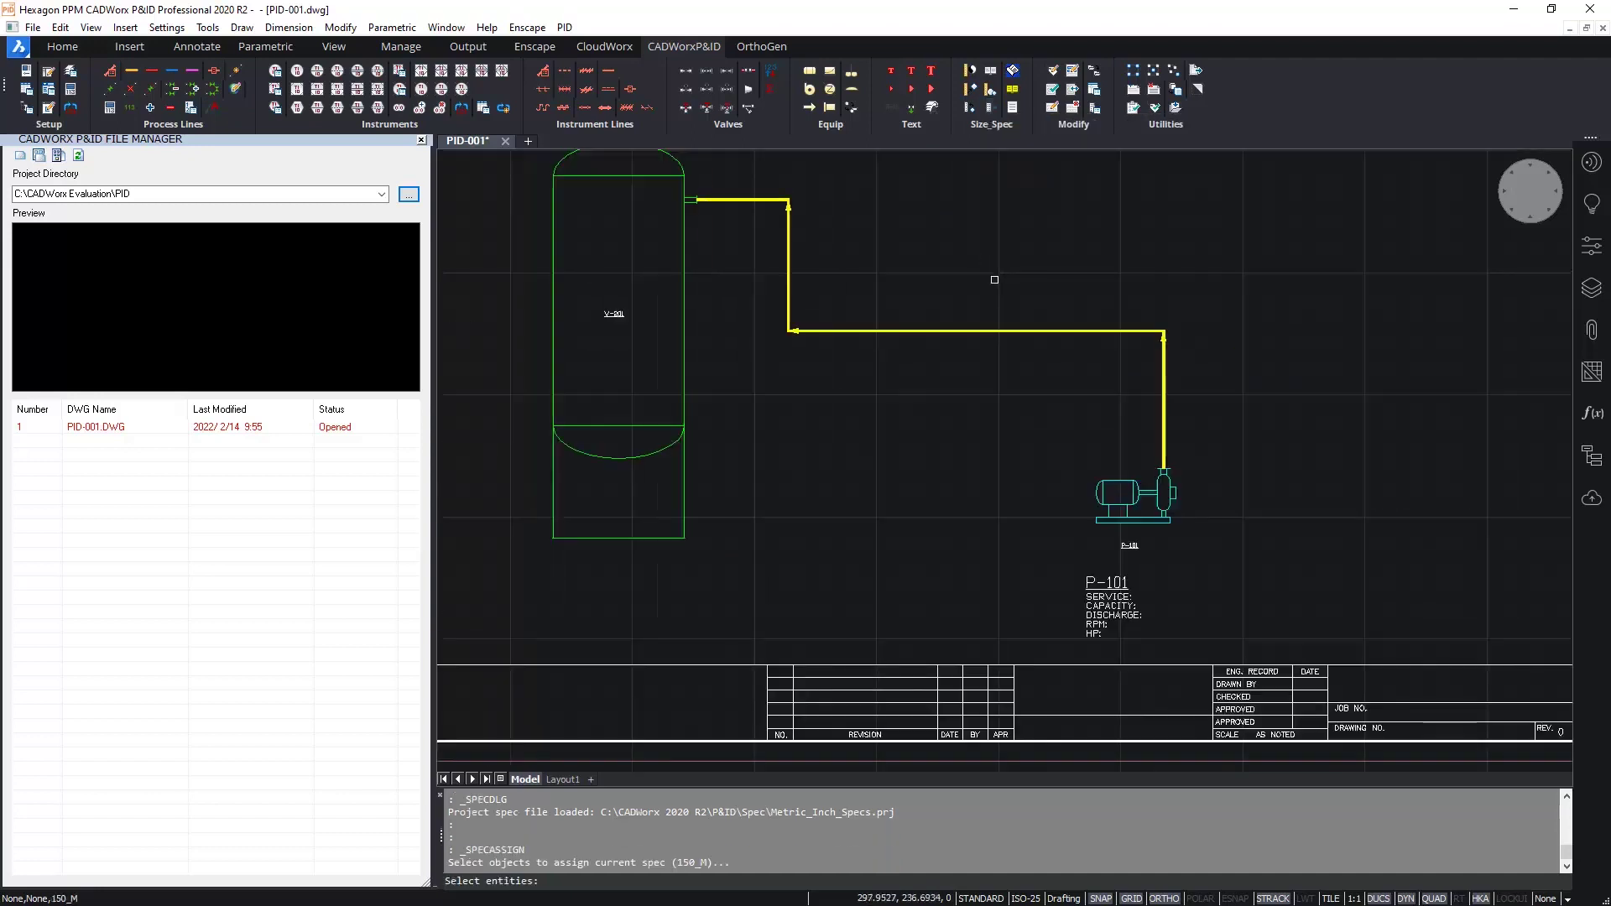
{"action": "left_click", "coordinate": [1244, 392]}
{"action": "left_click", "coordinate": [765, 177]}
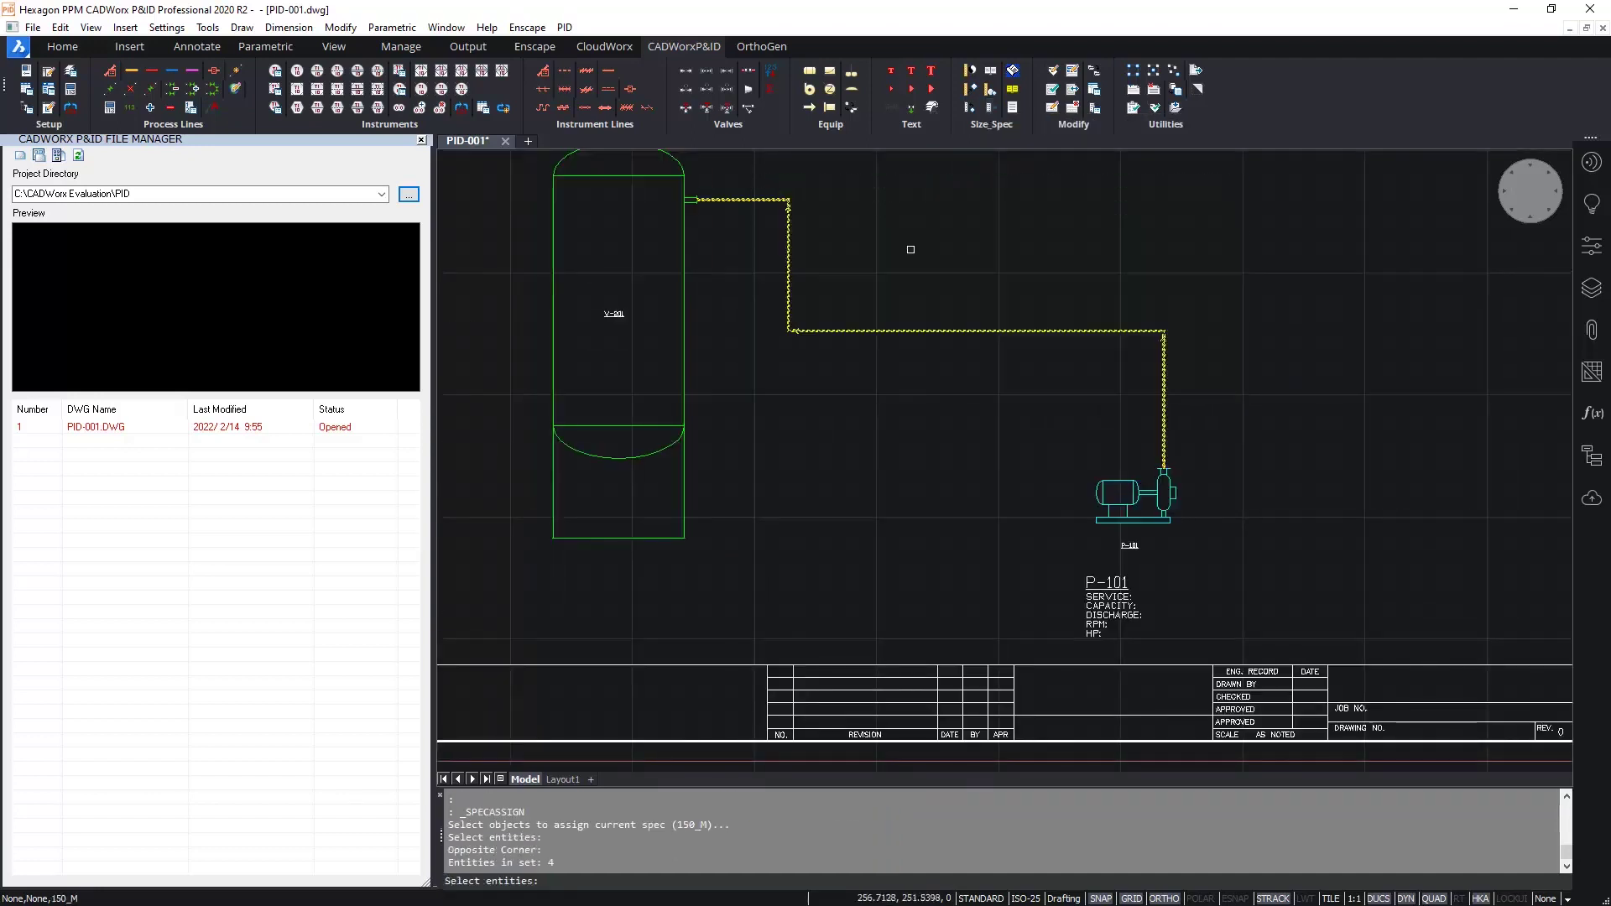
{"action": "key", "text": "Return"}
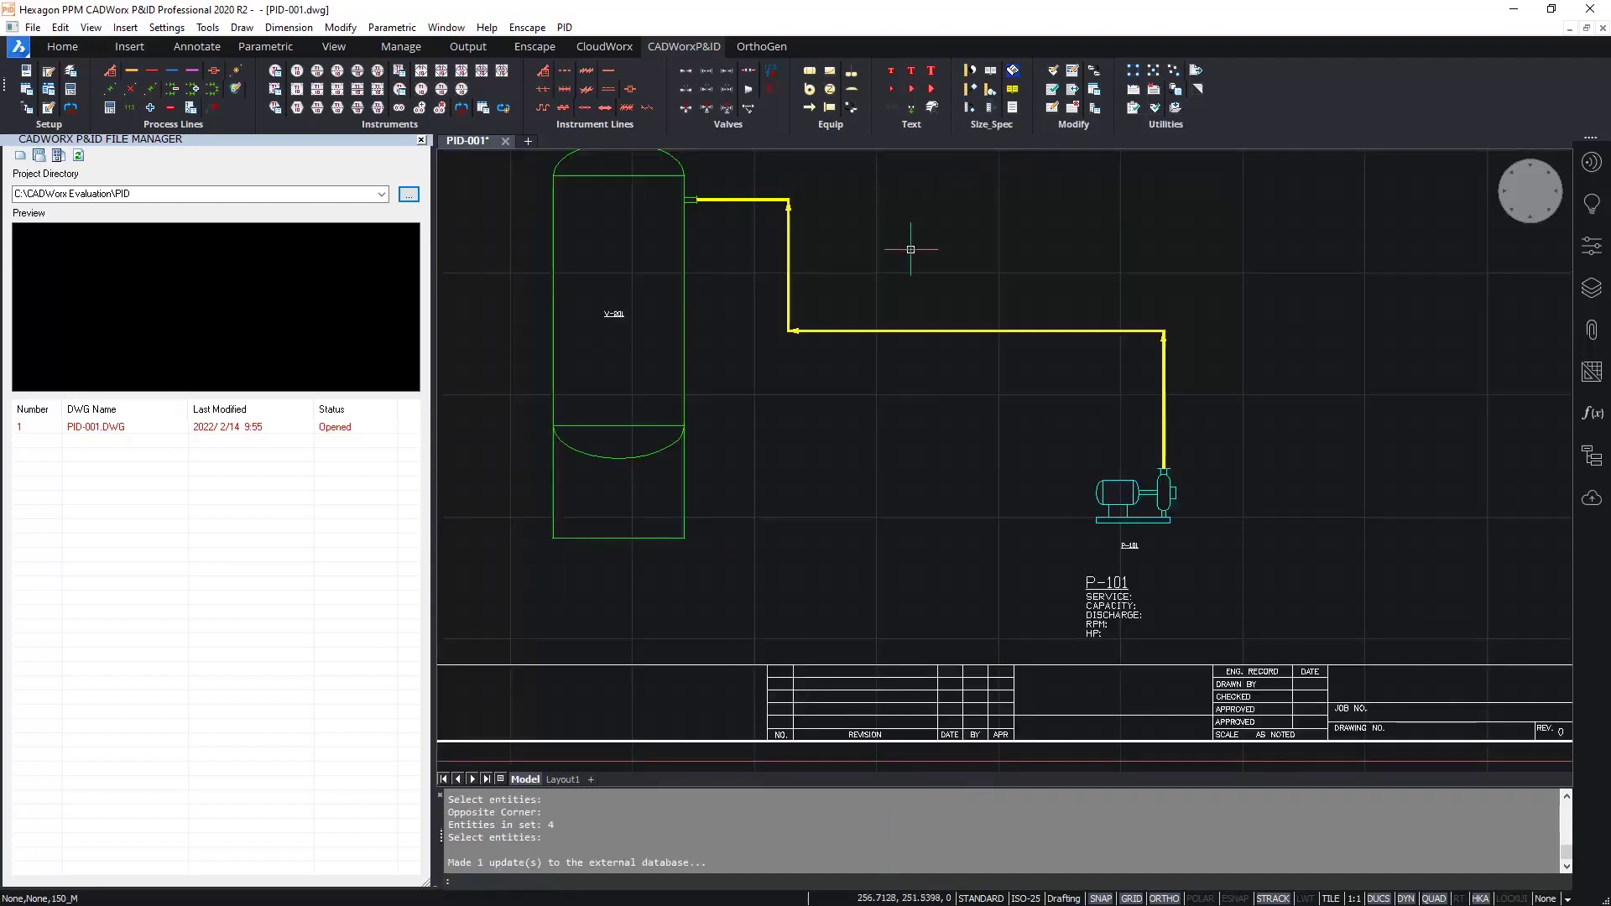
- Check the size, spec and tag in the process line's component data
{"action": "double_click", "coordinate": [910, 329]}
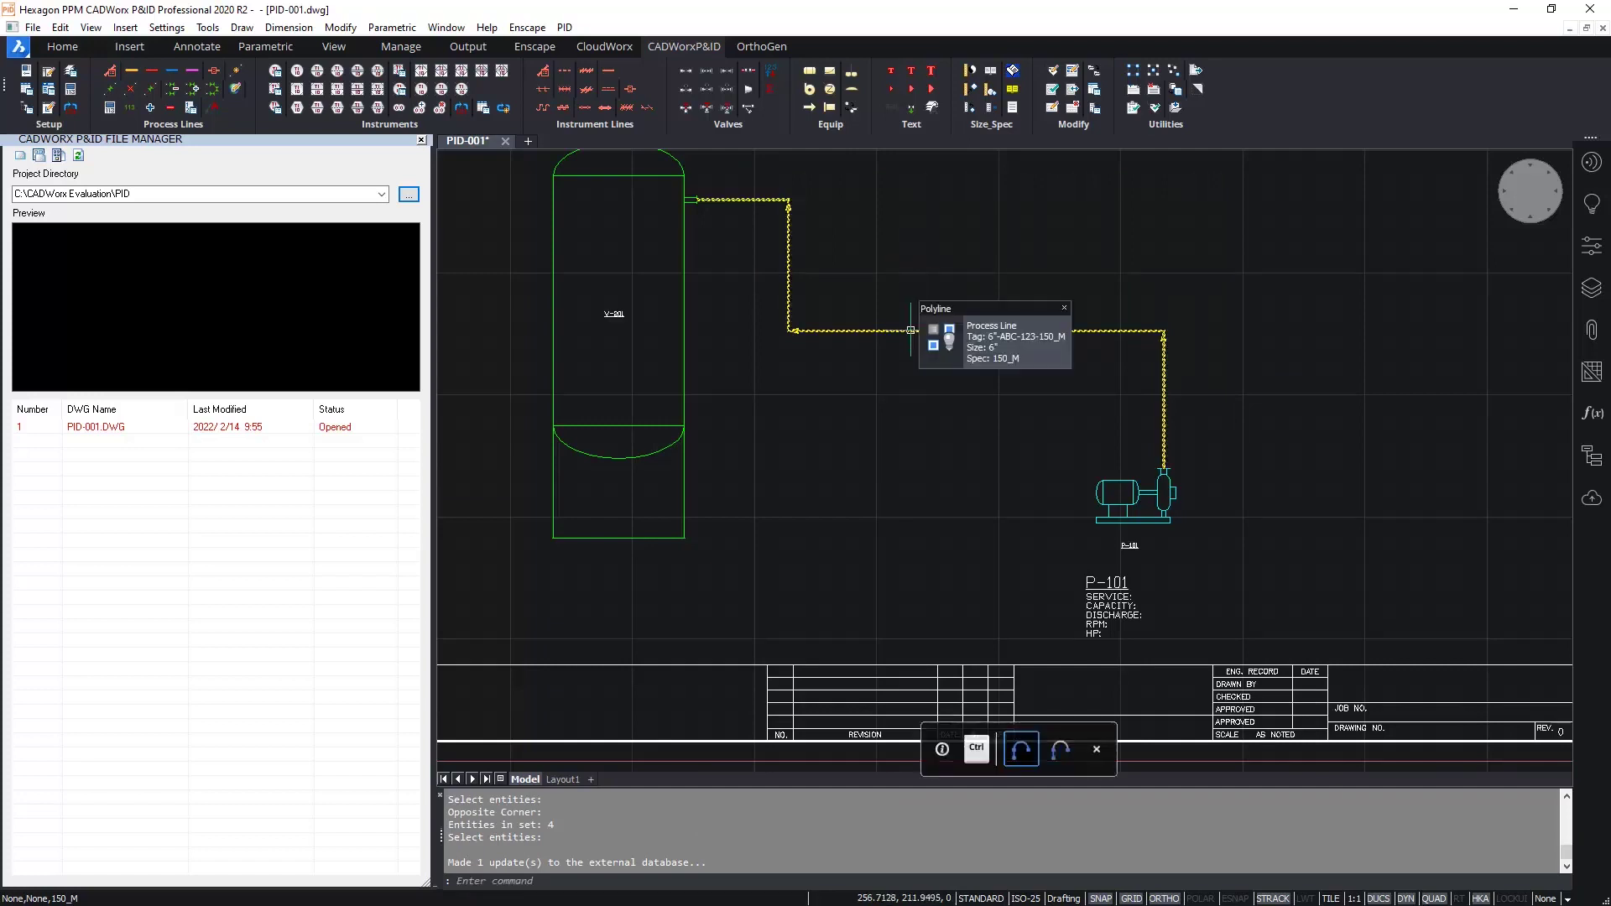
{"action": "key", "text": "Tab"}
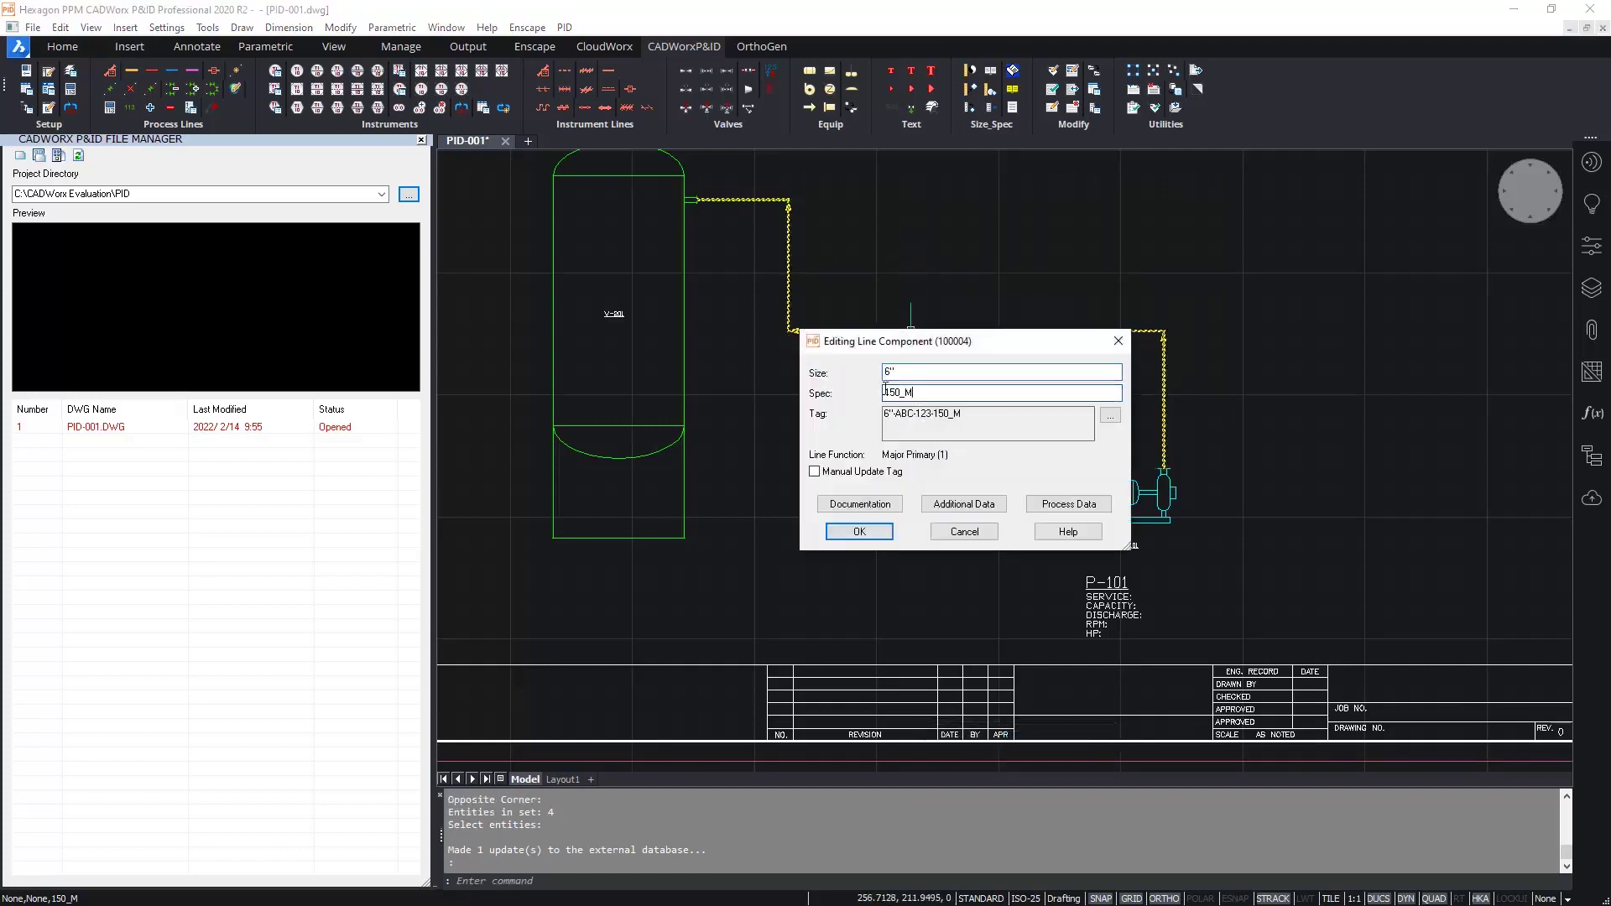
{"action": "key", "text": "Tab"}
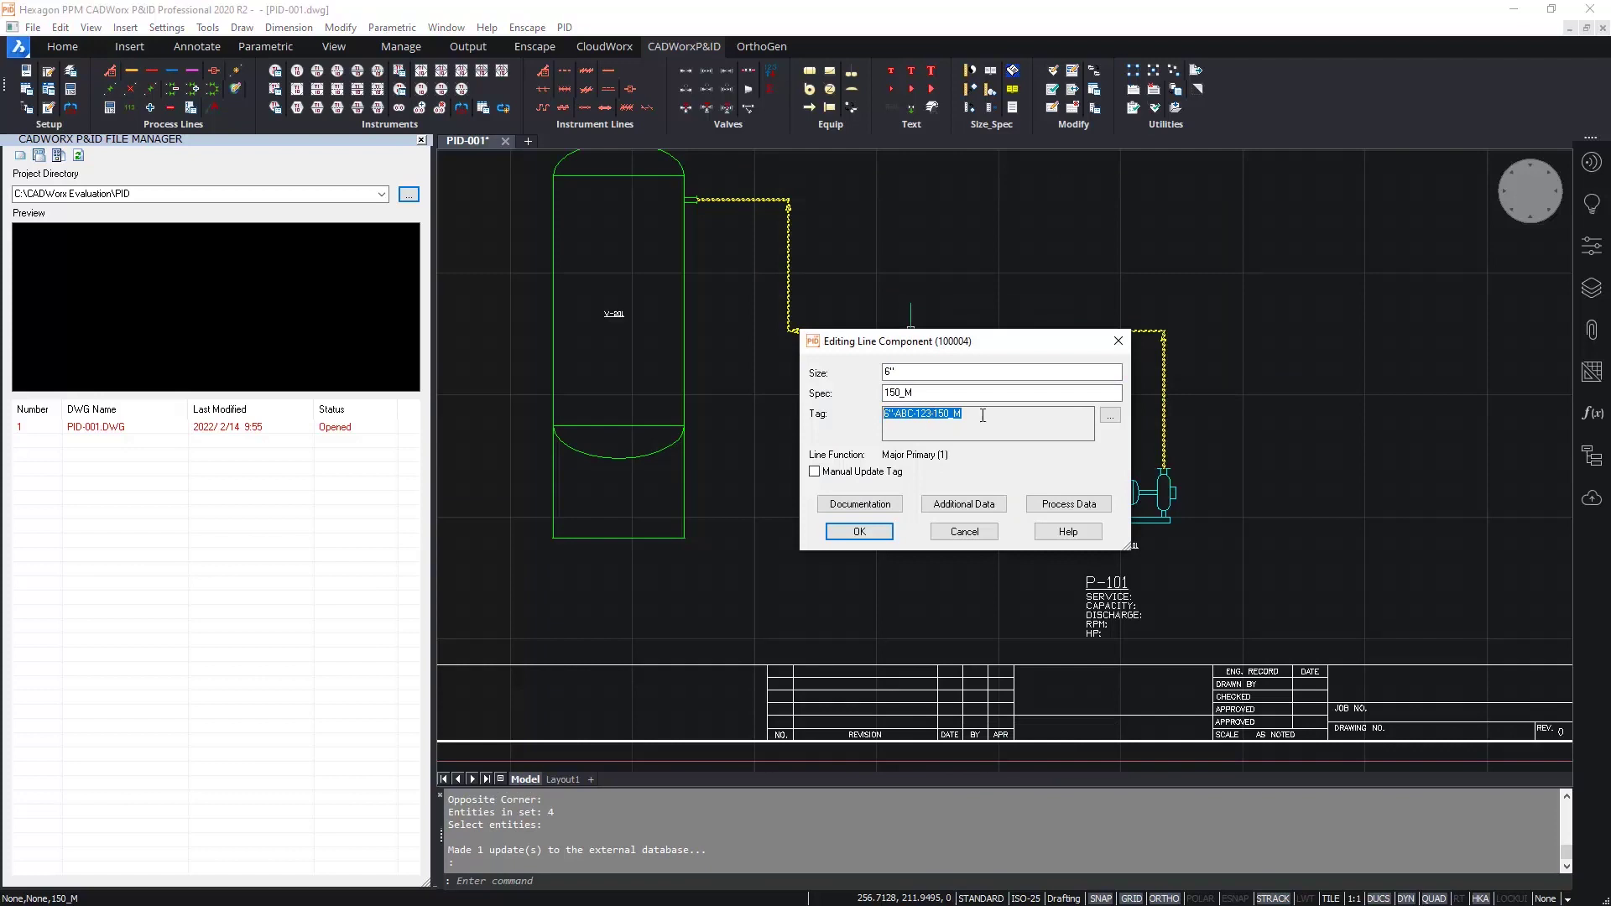
{"action": "left_click", "coordinate": [982, 415]}
{"action": "left_click", "coordinate": [849, 531]}
- Annotate the process line with its tag number, placed horizontally just above the middle of the long horizontal run
{"action": "scroll", "coordinate": [964, 443], "scroll_direction": "up", "scroll_amount": 2}
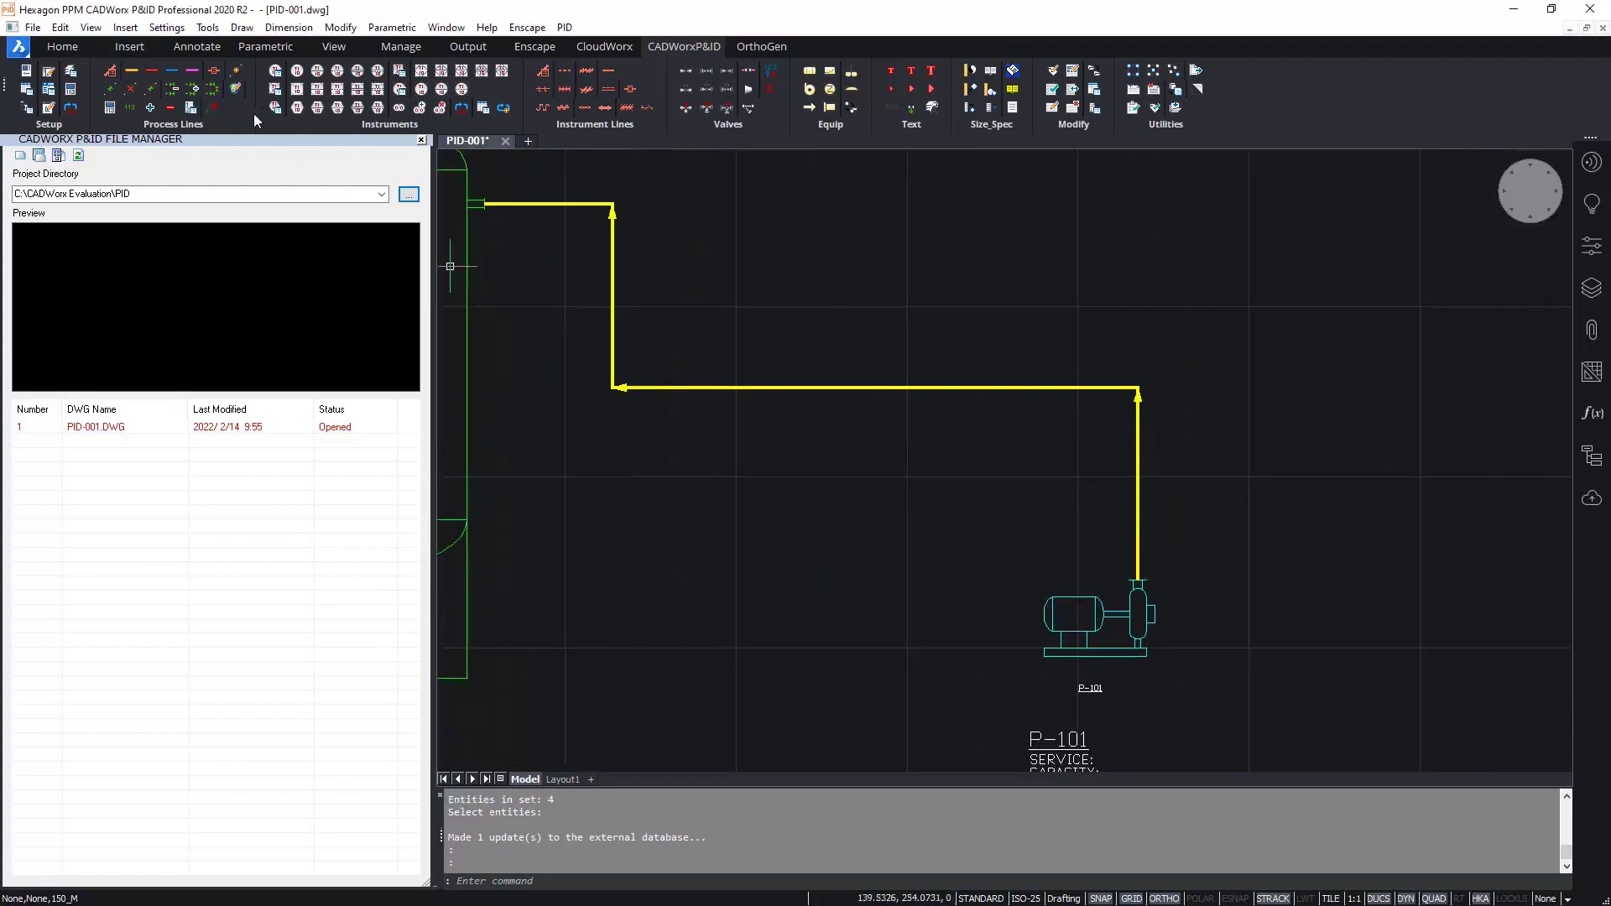
{"action": "left_click", "coordinate": [214, 111]}
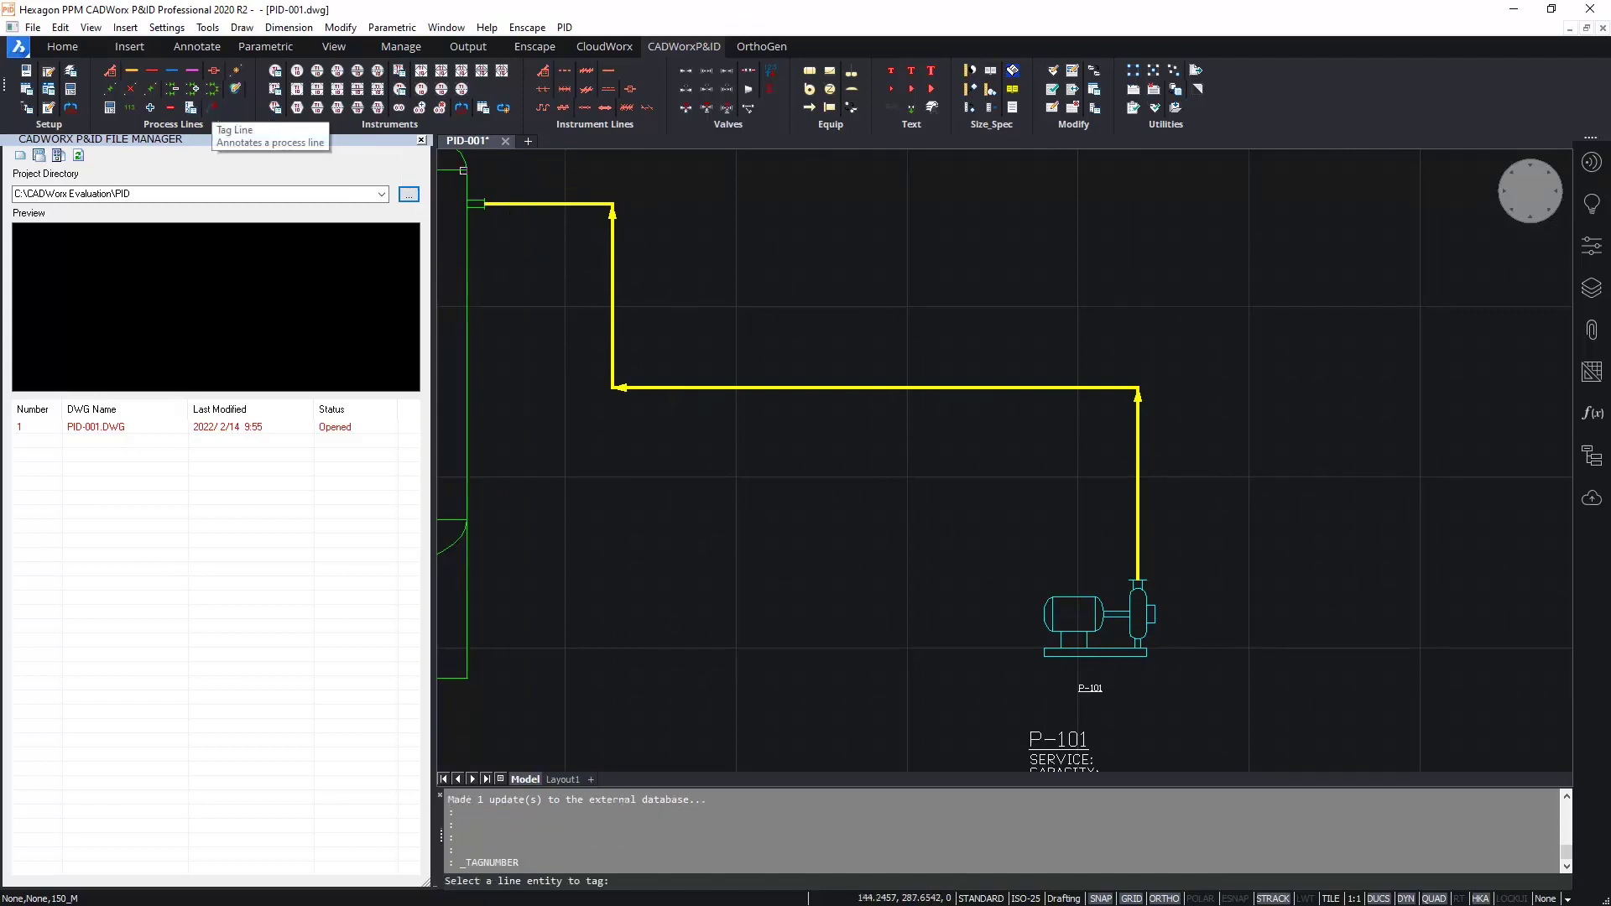
{"action": "left_click", "coordinate": [870, 384]}
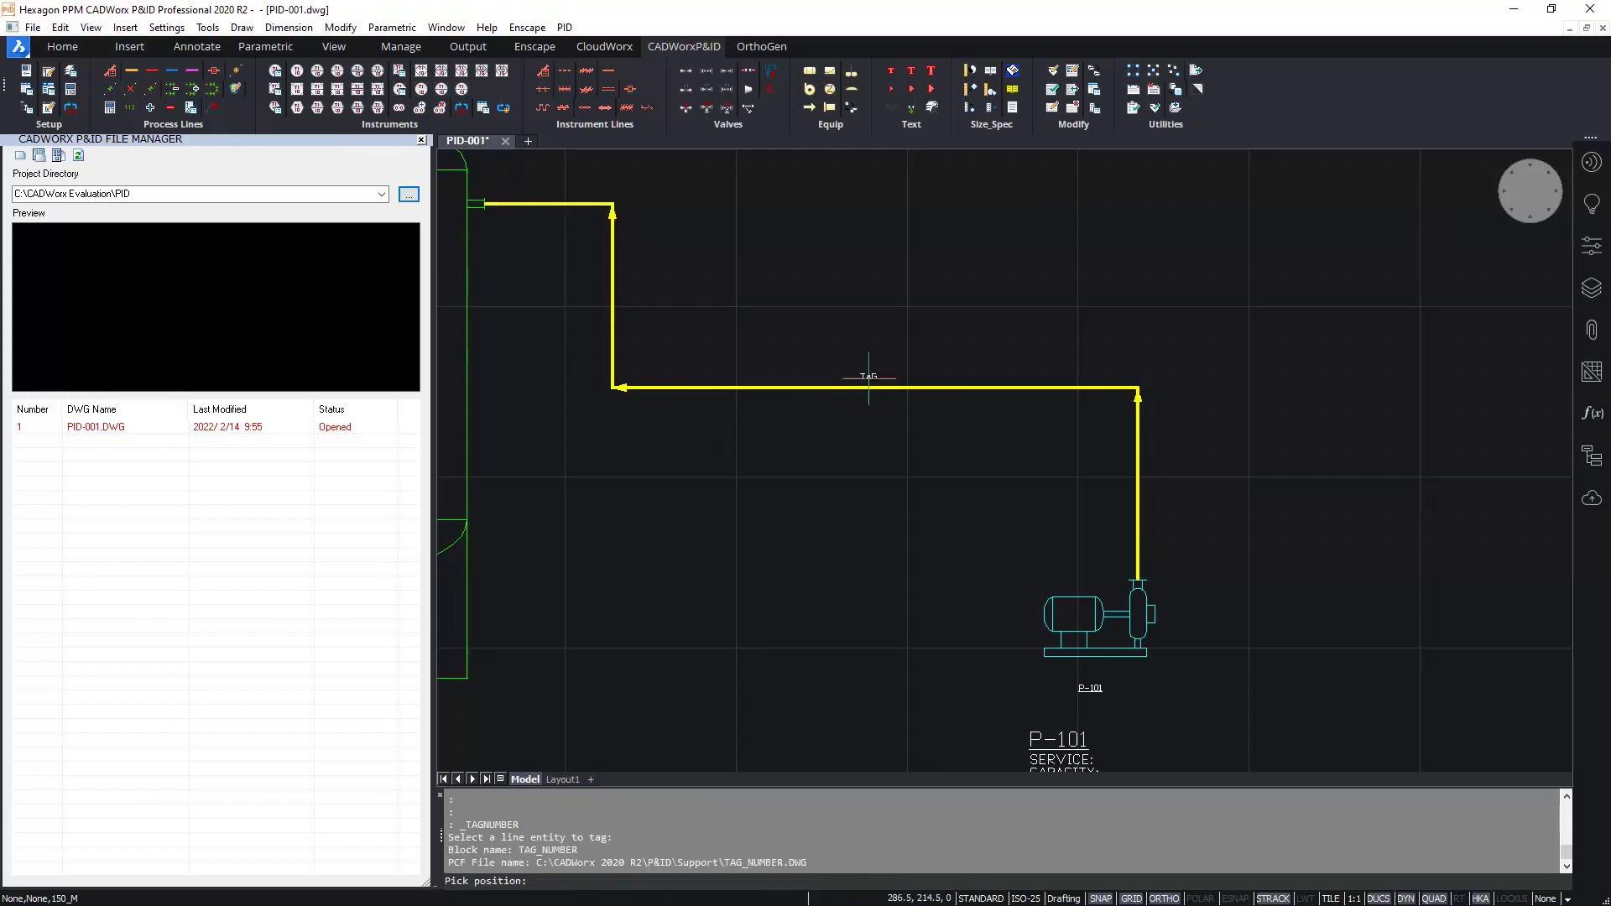
{"action": "left_click", "coordinate": [866, 374]}
{"action": "left_click", "coordinate": [1077, 379]}
{"action": "scroll", "coordinate": [914, 378], "scroll_direction": "up", "scroll_amount": 5}
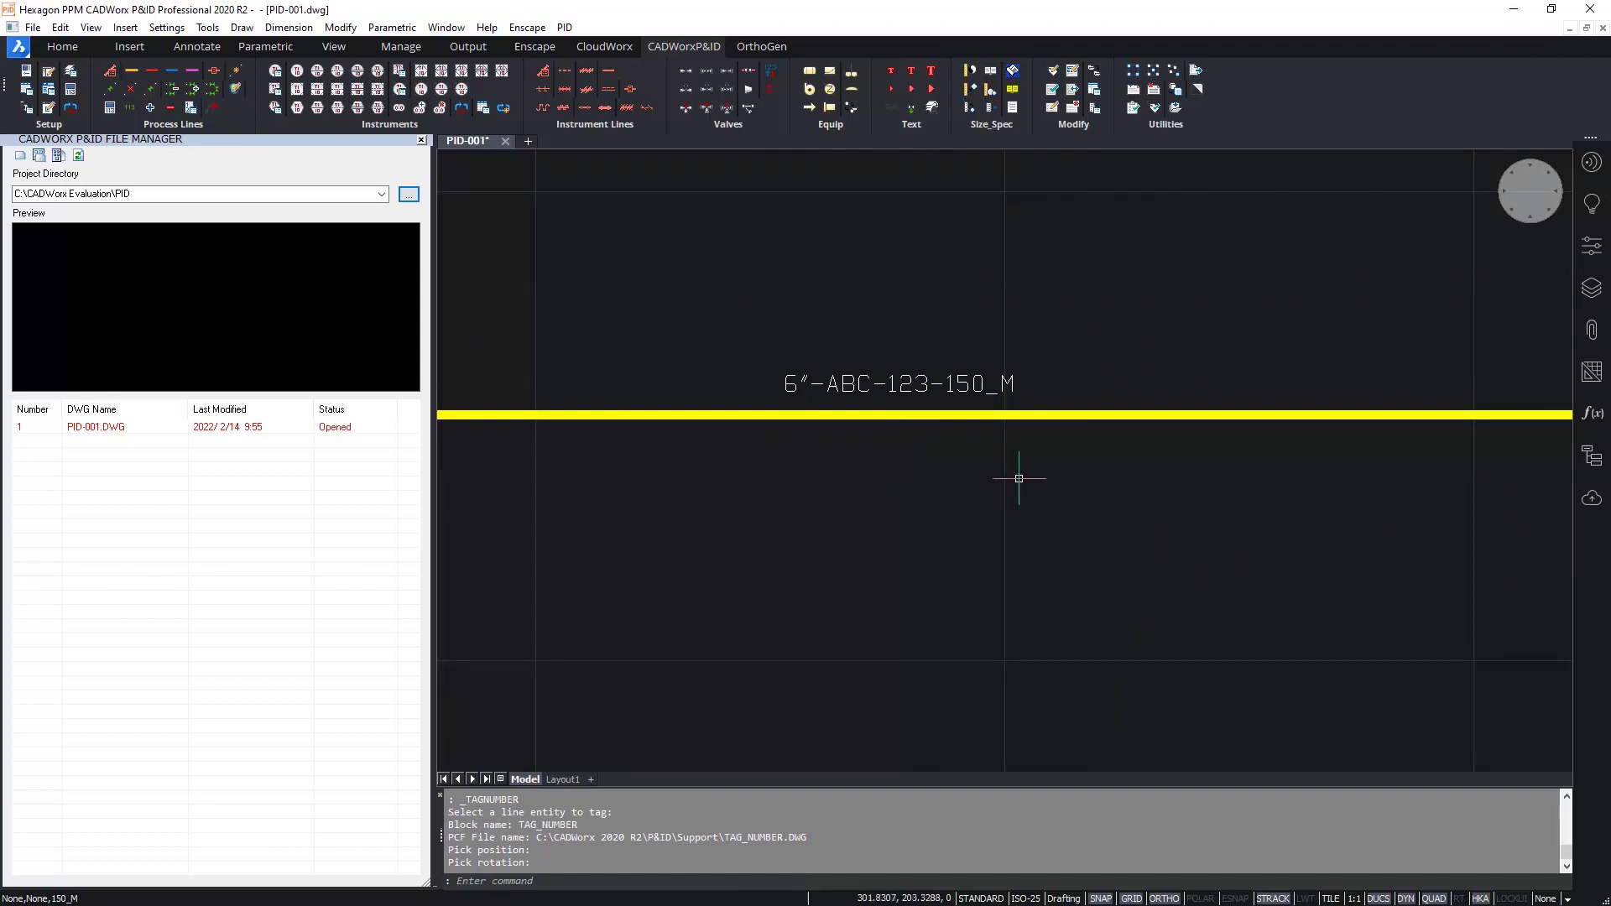
- Insert a Check Flg valve into the vertical run of the process line above pump P-101
{"action": "scroll", "coordinate": [1019, 478], "scroll_direction": "down", "scroll_amount": 3}
{"action": "middle_click_drag", "start_coordinate": [1151, 557], "coordinate": [792, 381]}
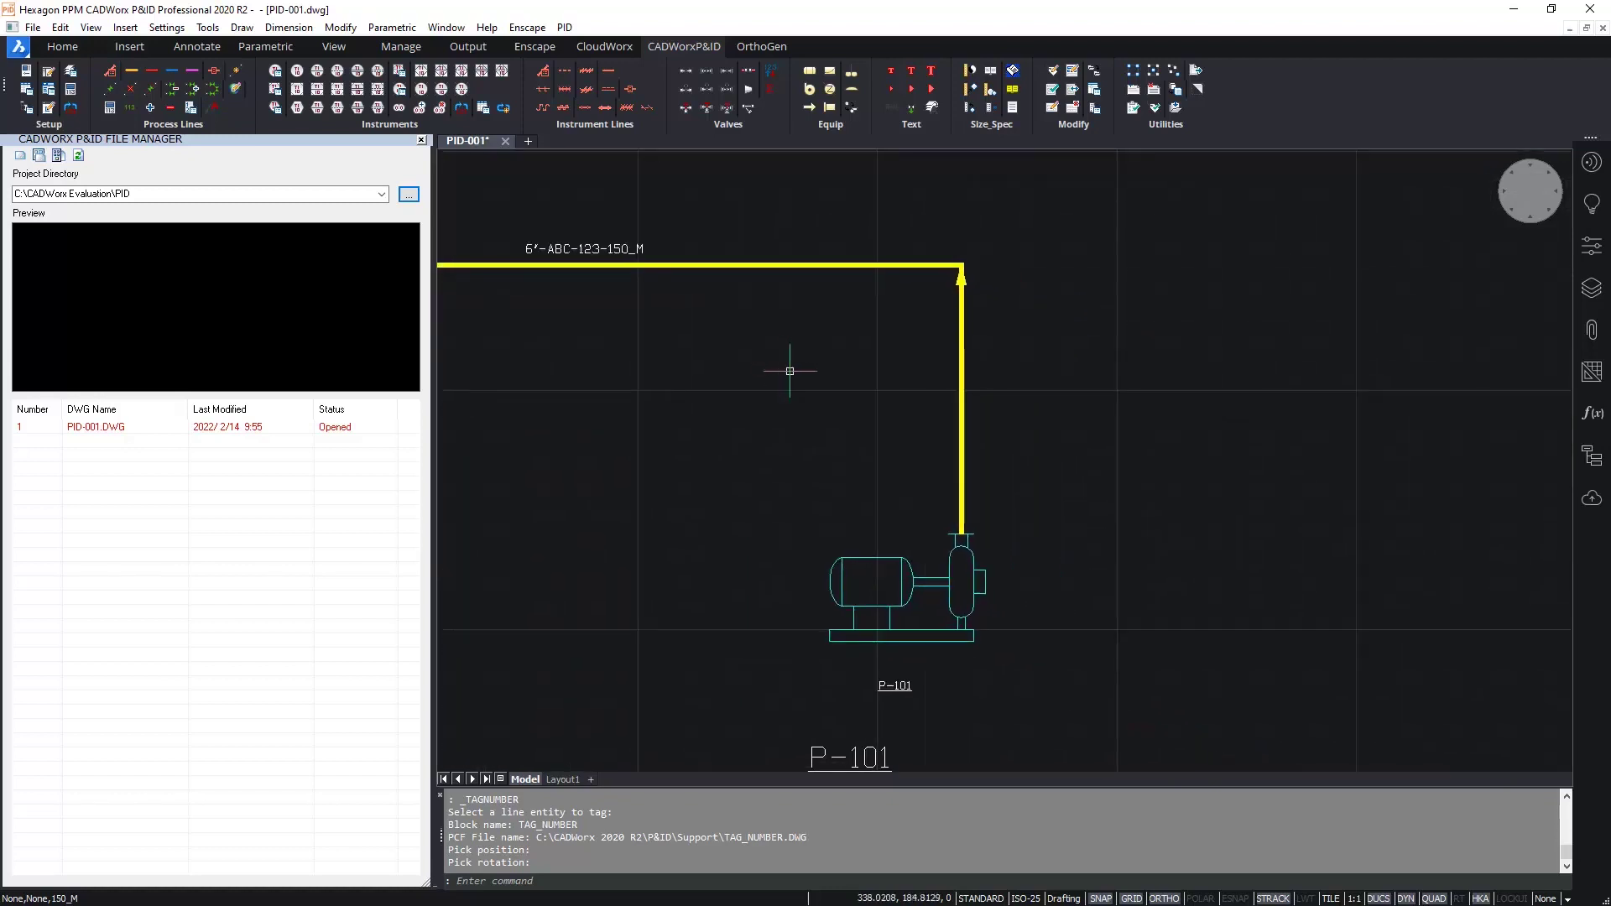
{"action": "left_click", "coordinate": [727, 72]}
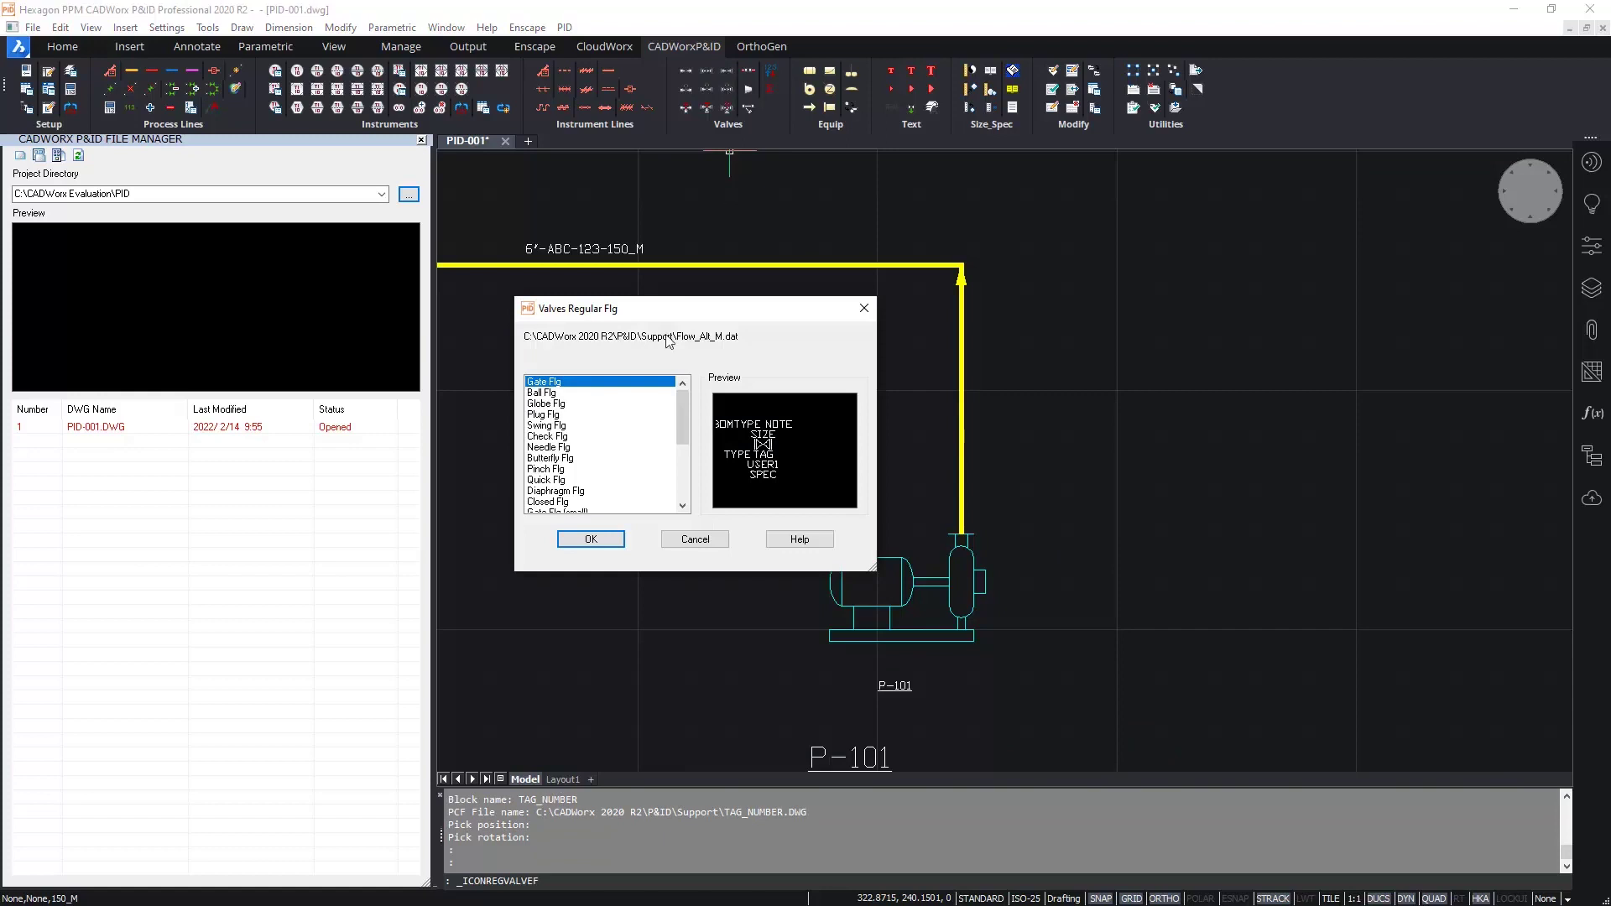
{"action": "left_click", "coordinate": [557, 437]}
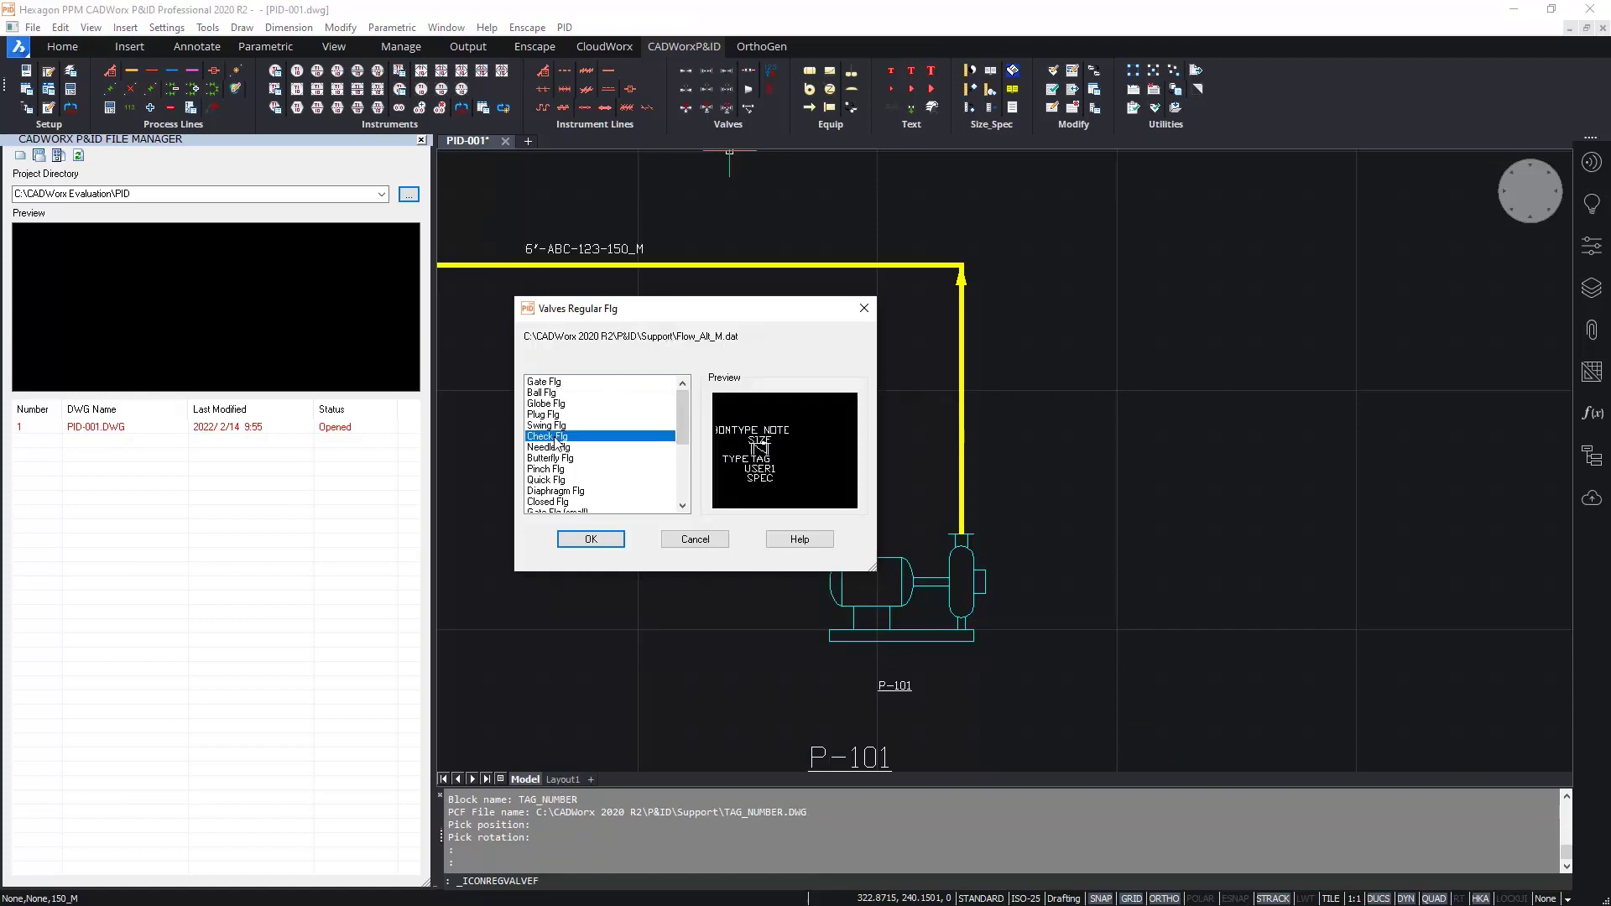
{"action": "left_click", "coordinate": [591, 539]}
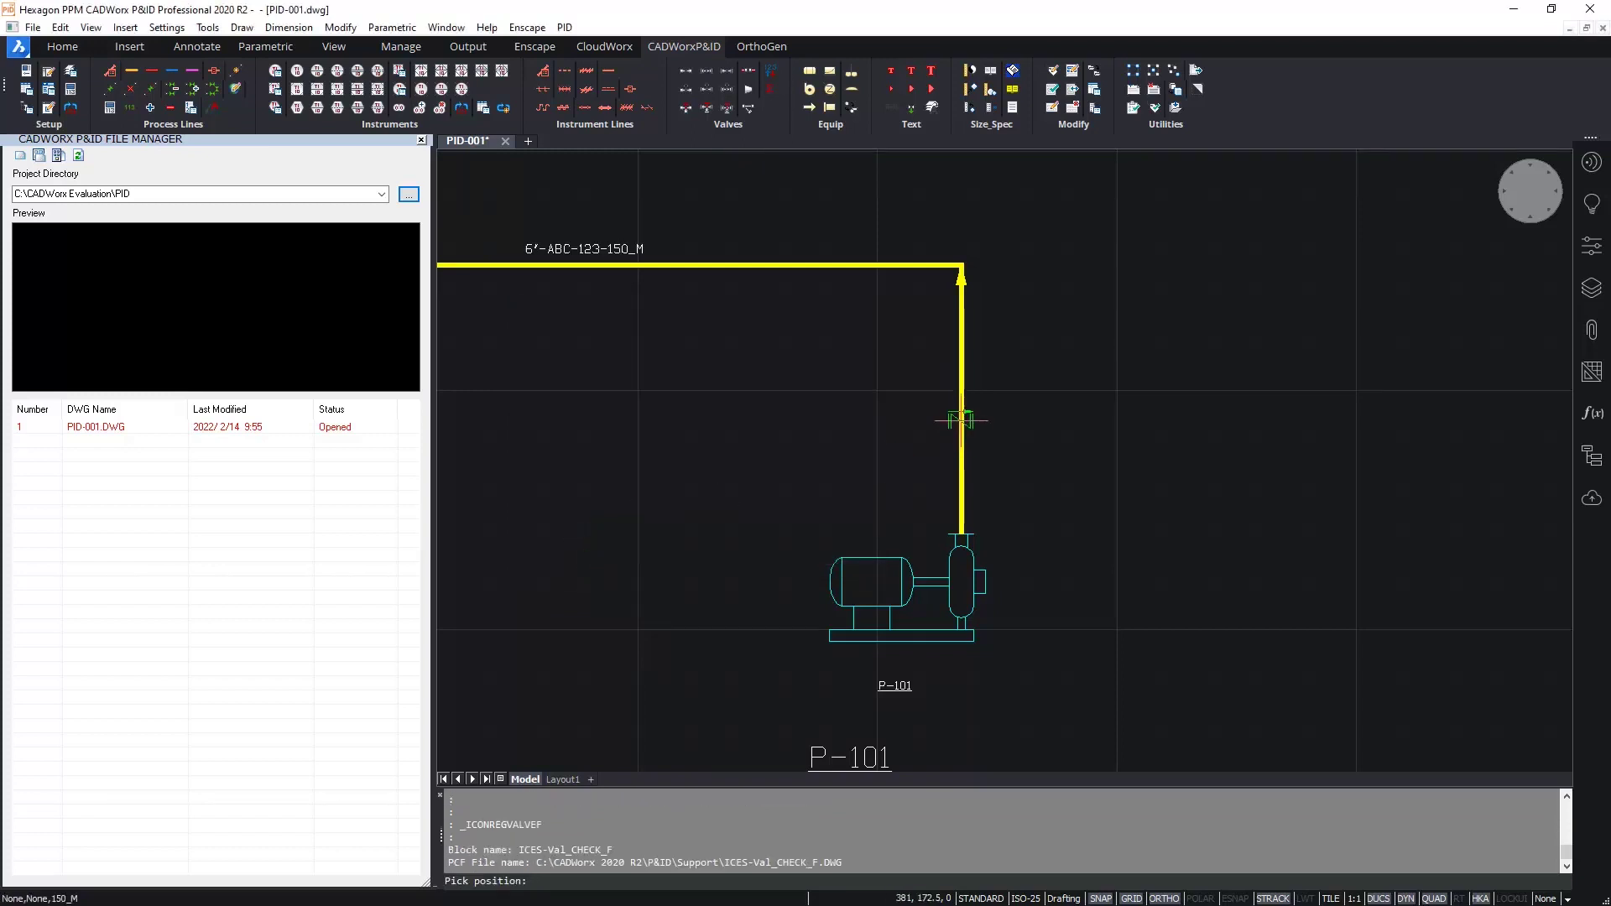
{"action": "scroll", "coordinate": [960, 347], "scroll_direction": "up", "scroll_amount": 1}
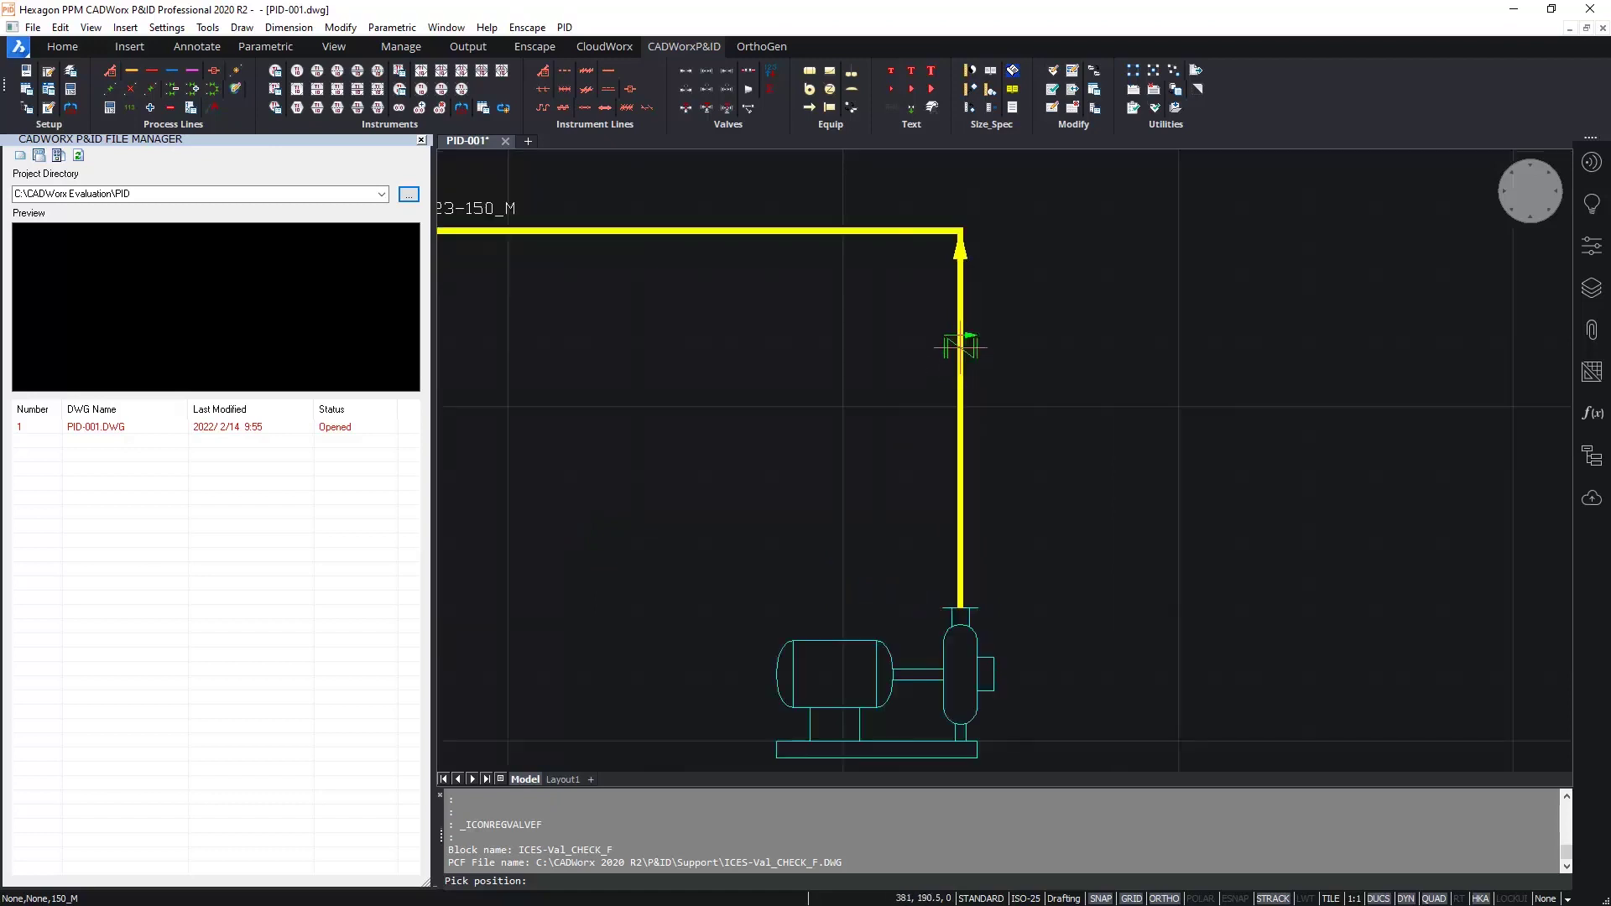
{"action": "left_click", "coordinate": [961, 346]}
- Set the new check valve's tag to CK1
{"action": "scroll", "coordinate": [1032, 367], "scroll_direction": "up", "scroll_amount": 3}
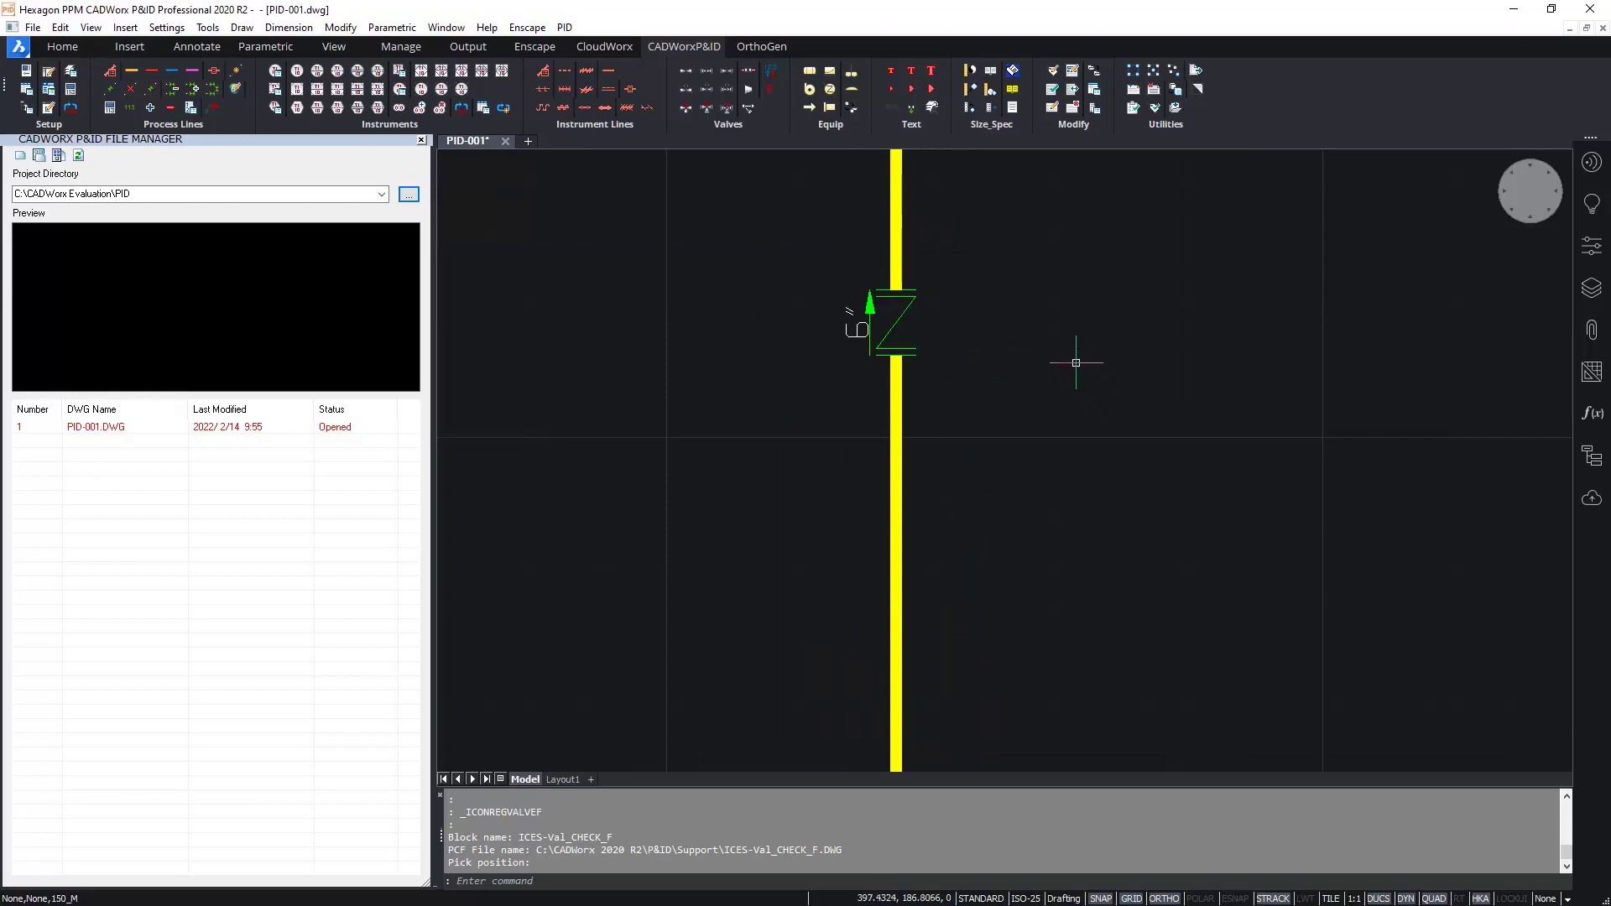
{"action": "left_click", "coordinate": [899, 321]}
{"action": "double_click", "coordinate": [898, 321]}
{"action": "left_click", "coordinate": [913, 415]}
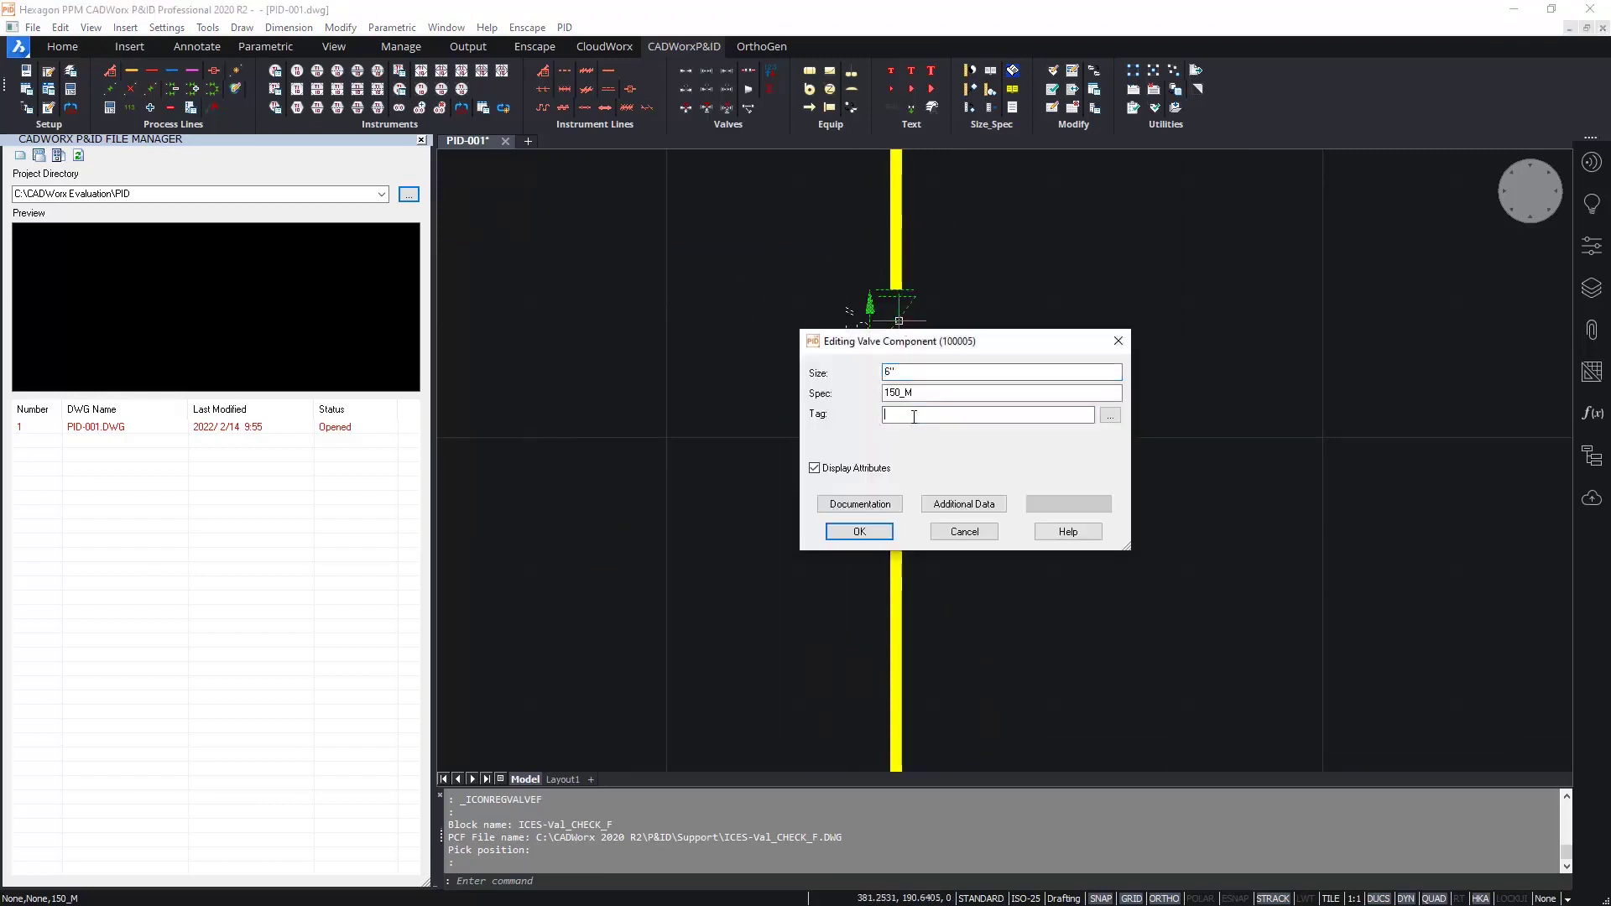
{"action": "type", "text": "CK1"}
{"action": "left_click", "coordinate": [860, 532]}
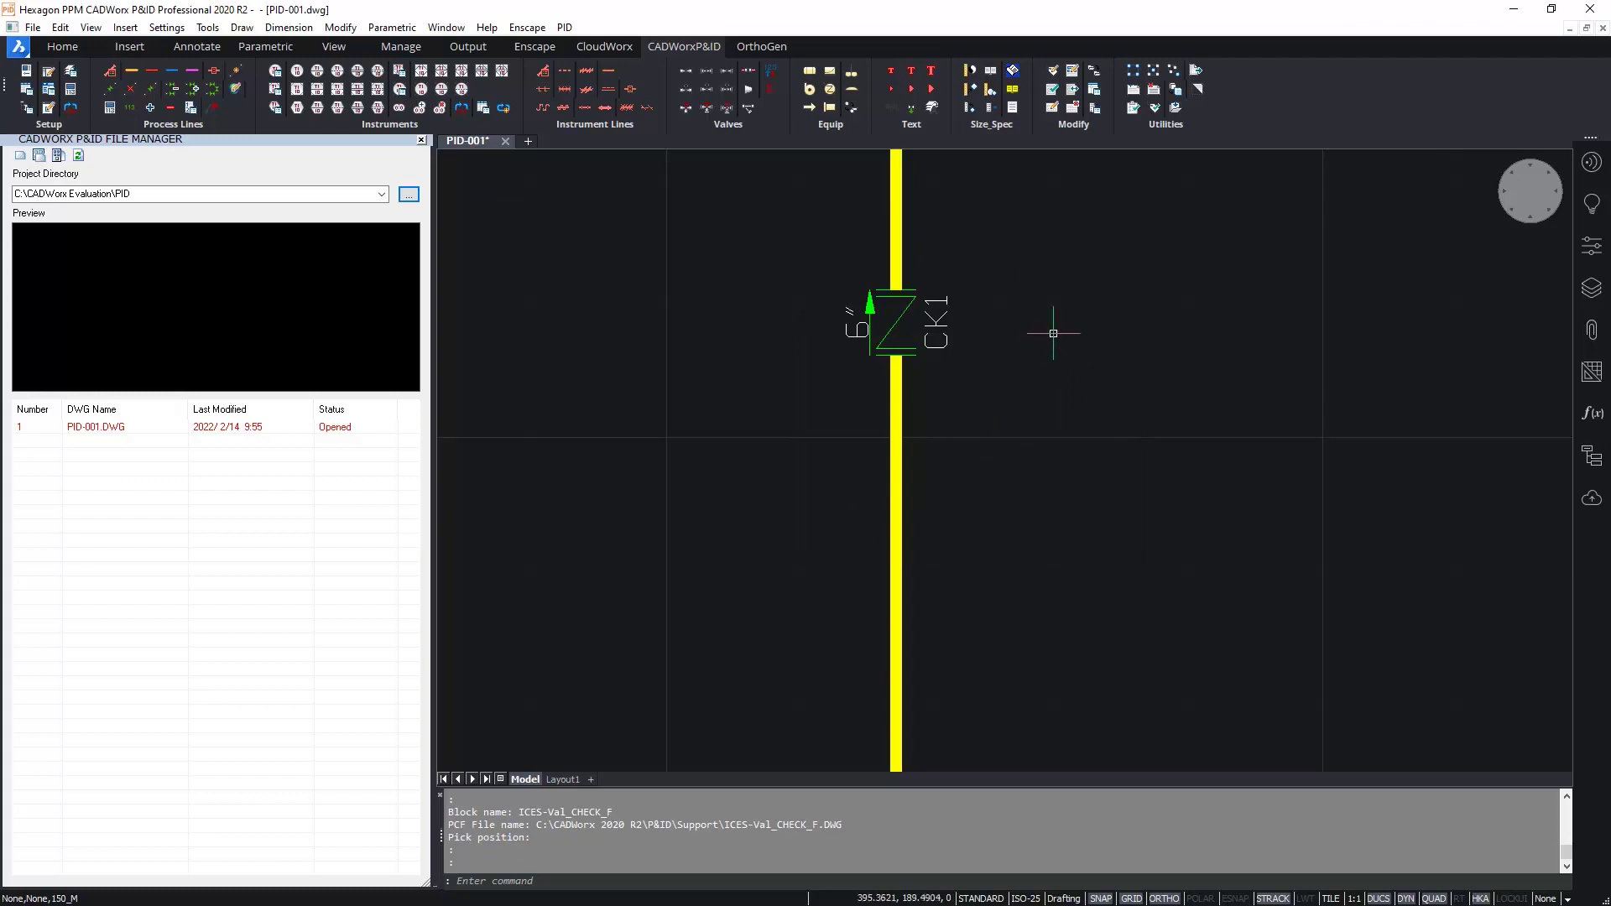
- Set the current main size to 6" and the reduction size to 4"
{"action": "left_click", "coordinate": [970, 73]}
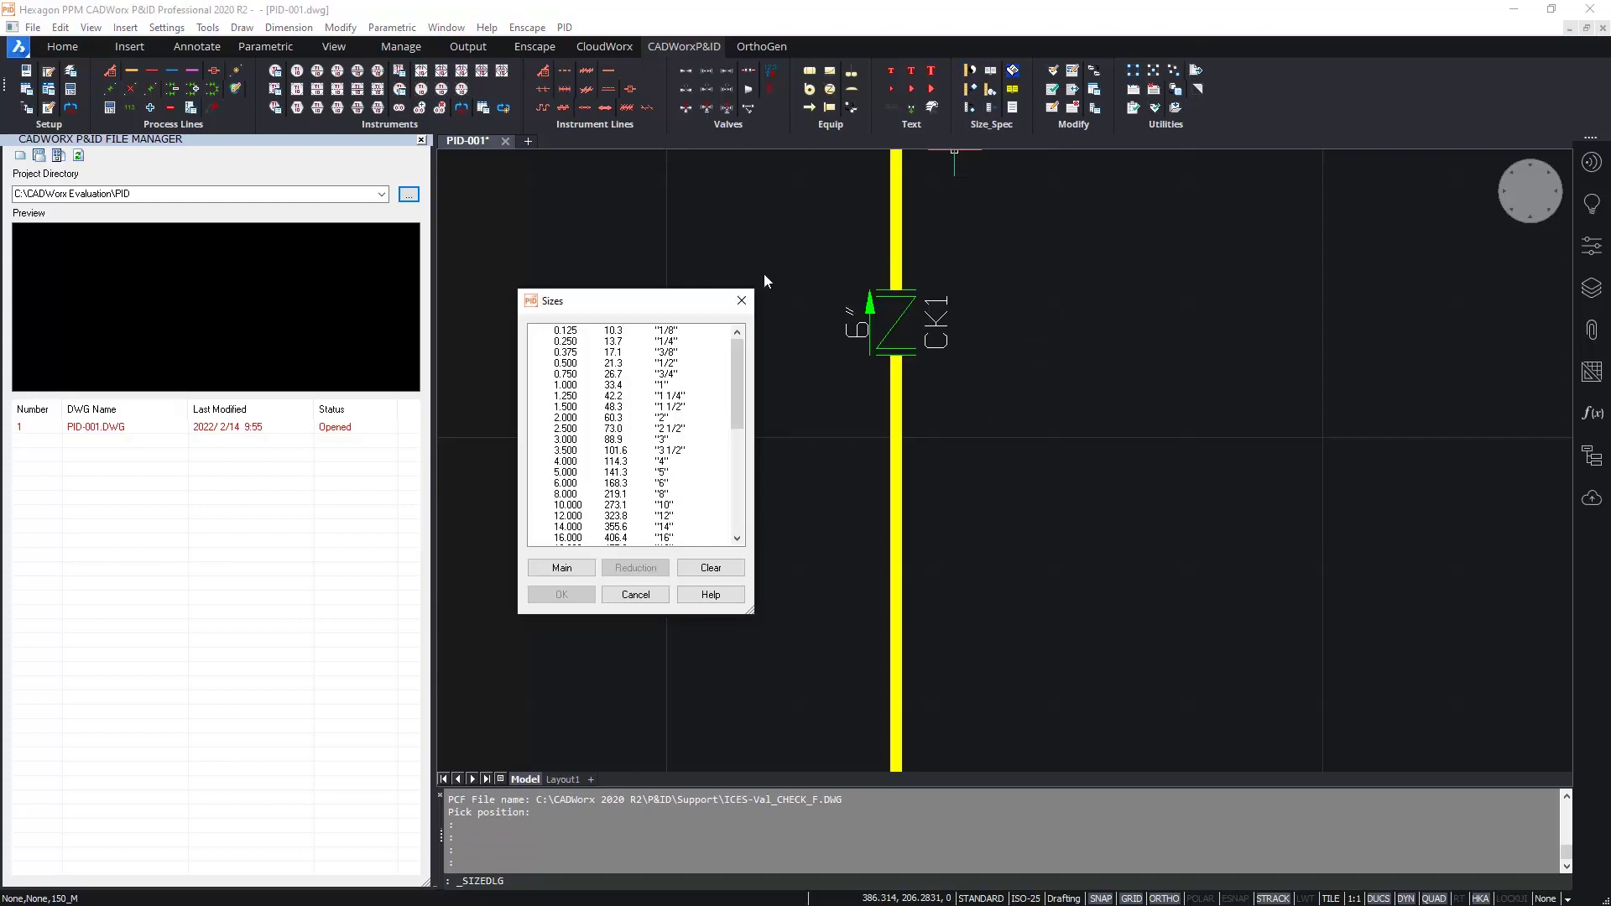
{"action": "left_click", "coordinate": [537, 484]}
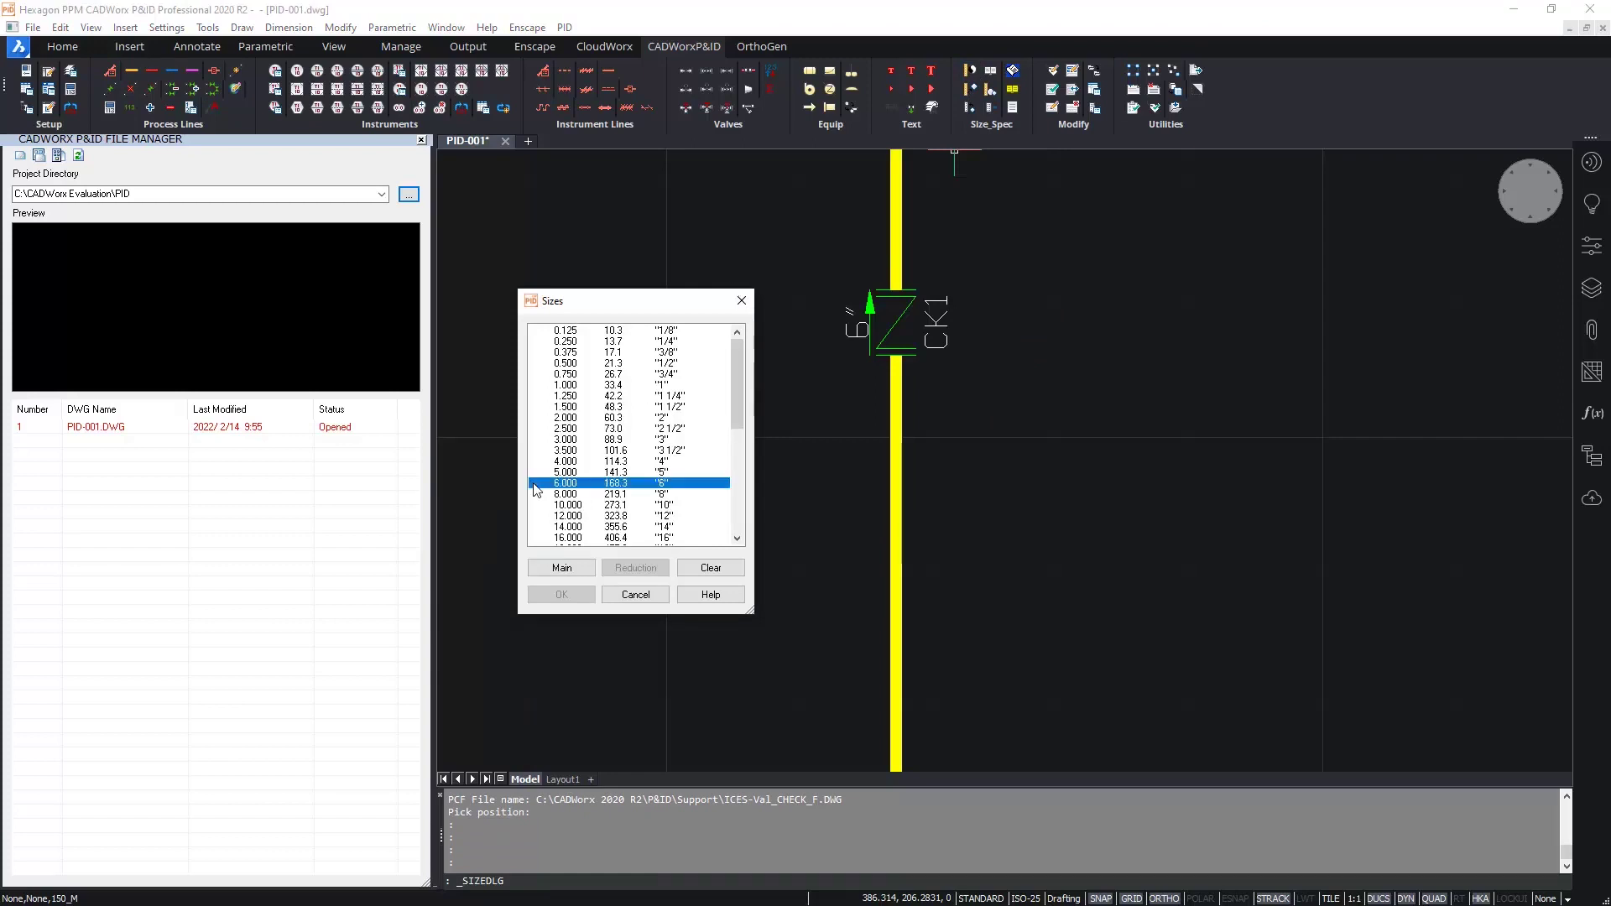
{"action": "left_click", "coordinate": [541, 569]}
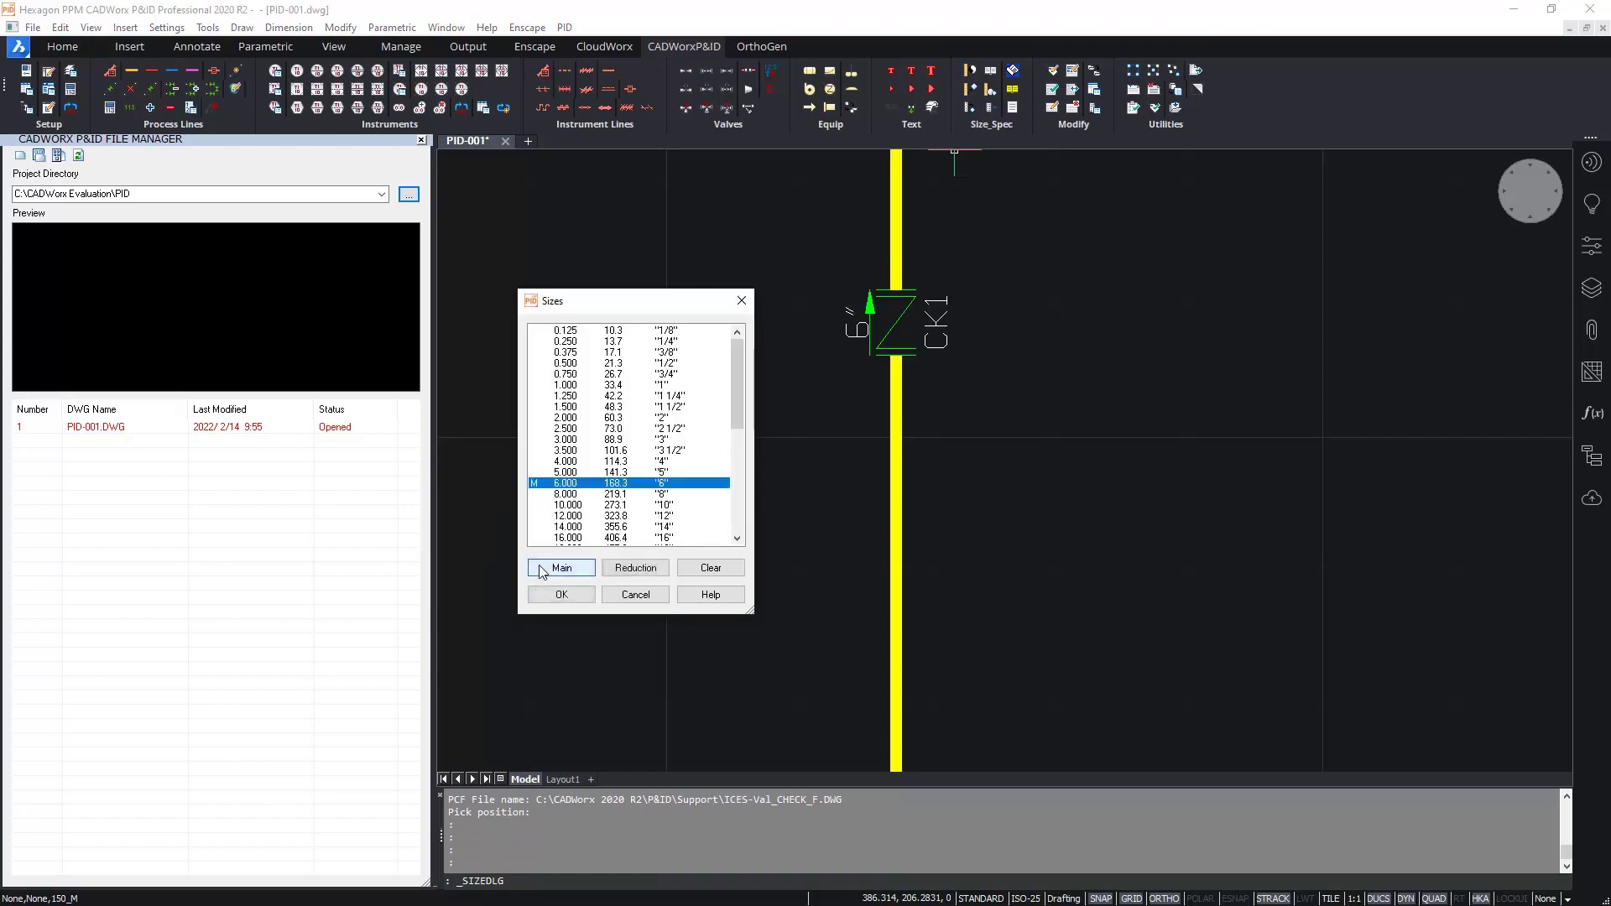
{"action": "left_click", "coordinate": [551, 461]}
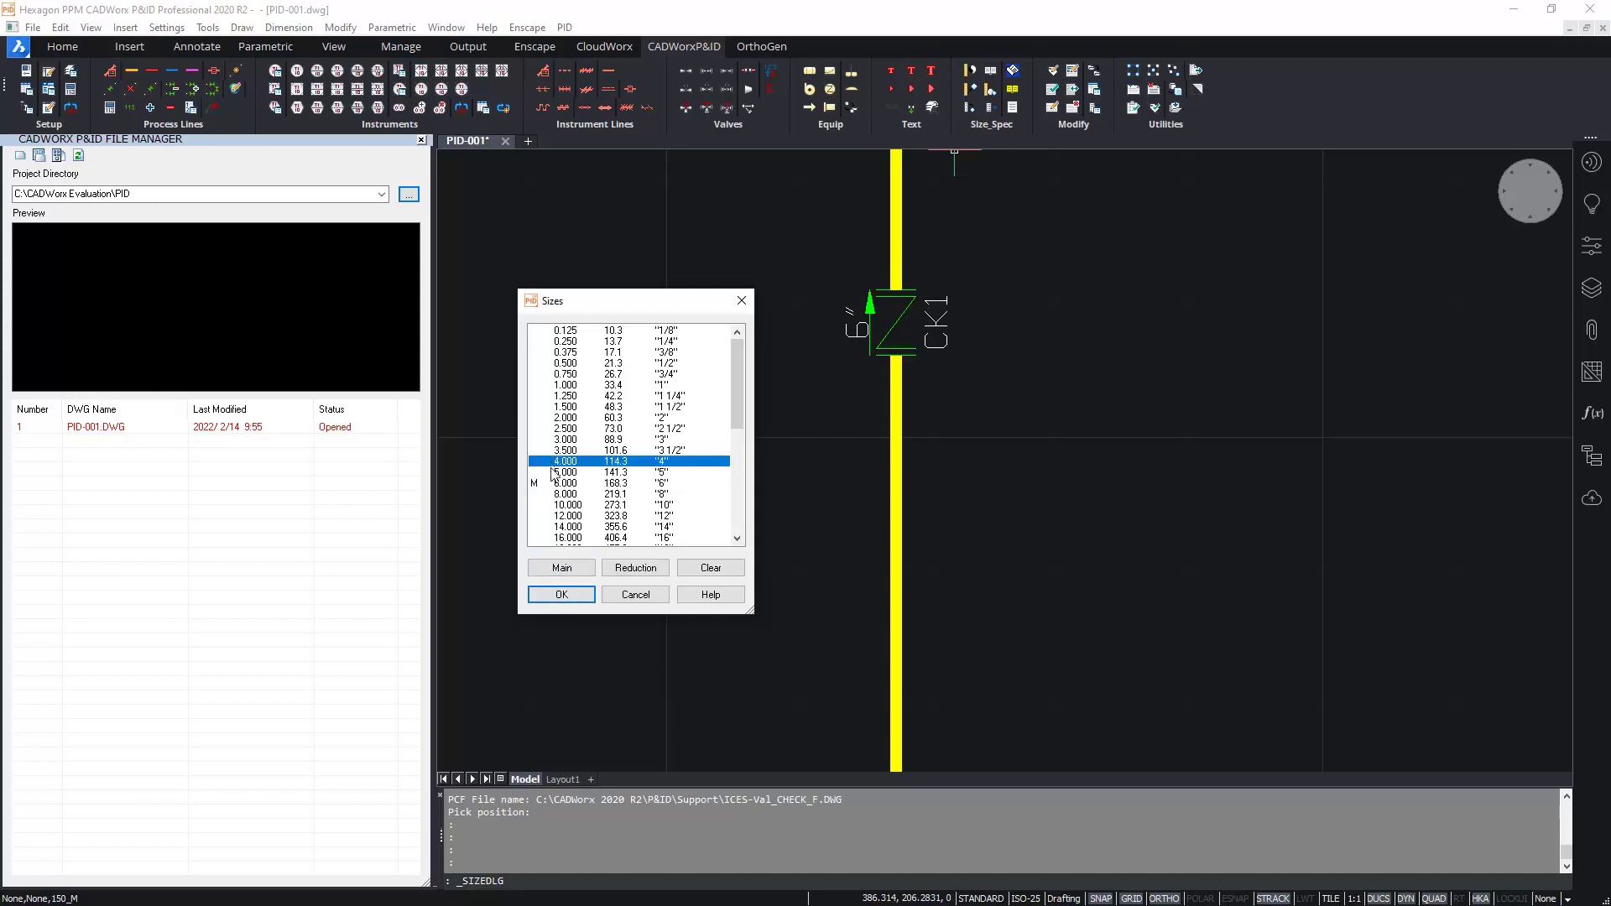
{"action": "left_click", "coordinate": [631, 566]}
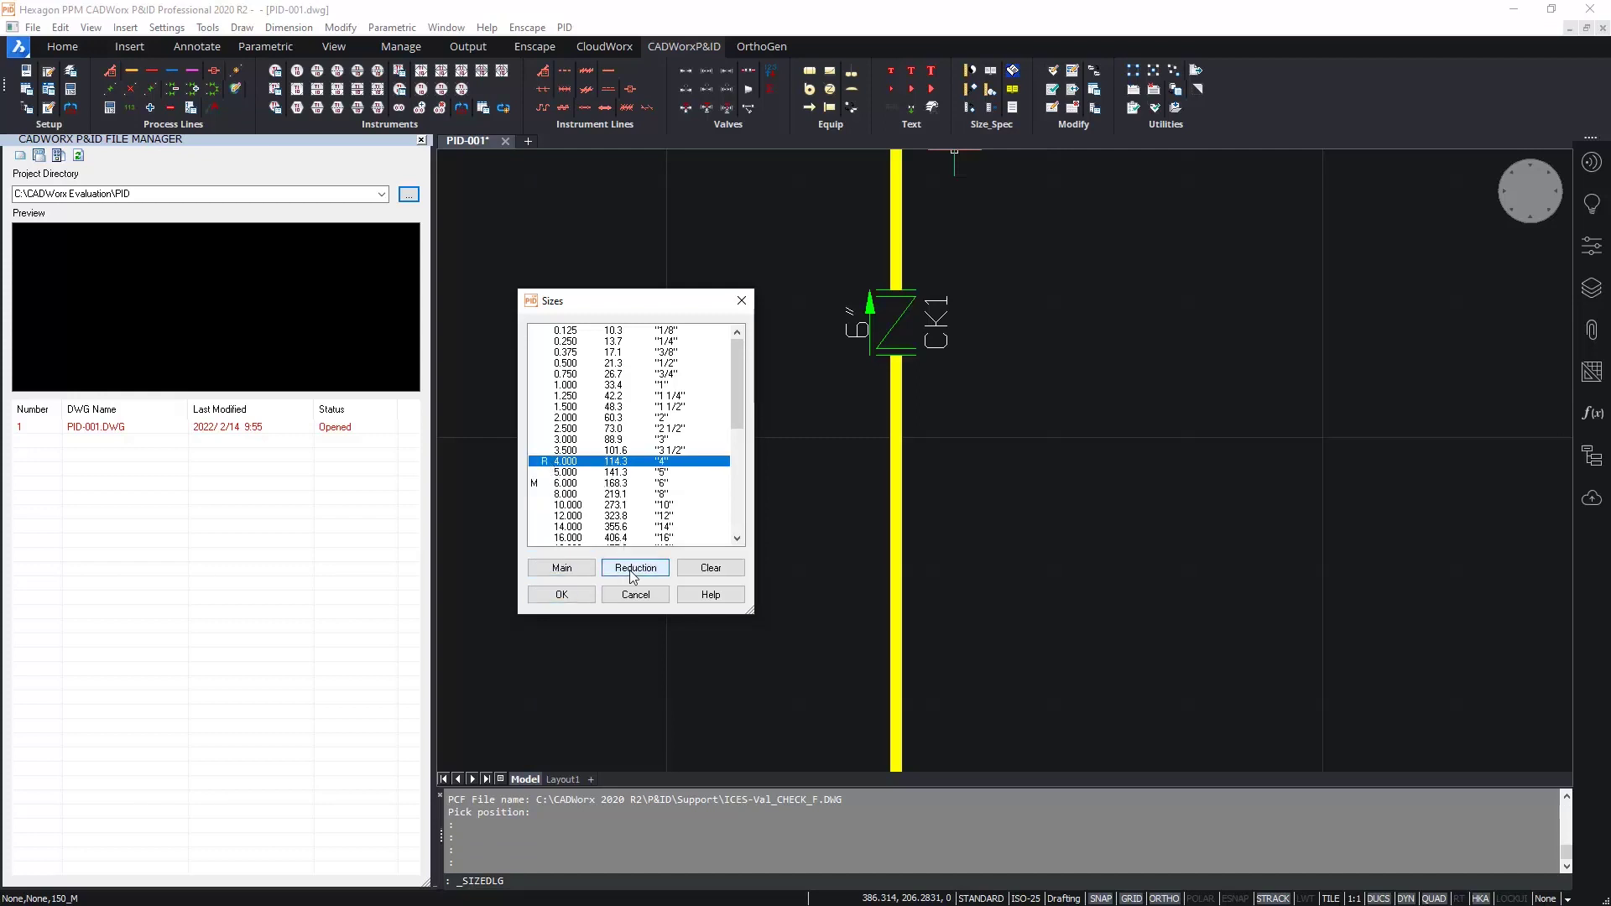
{"action": "left_click", "coordinate": [561, 595]}
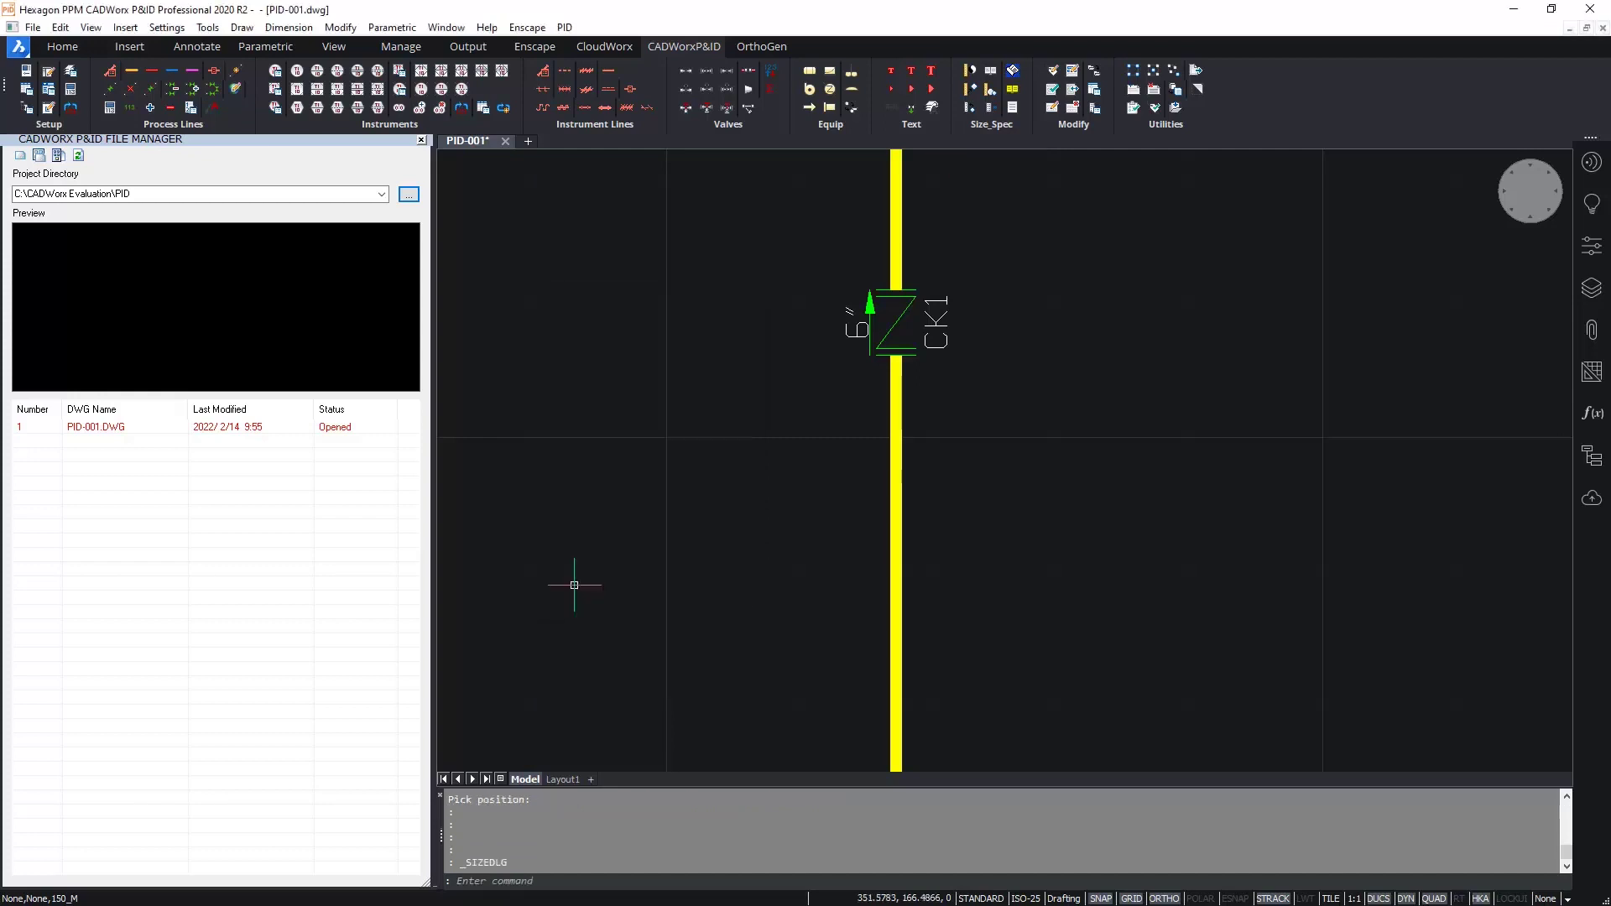
- Insert a concentric reducer, narrowing downward, in the vertical line between check valve CK1 and pump P-101, and change the pump-side line to 4"
{"action": "left_click", "coordinate": [749, 89]}
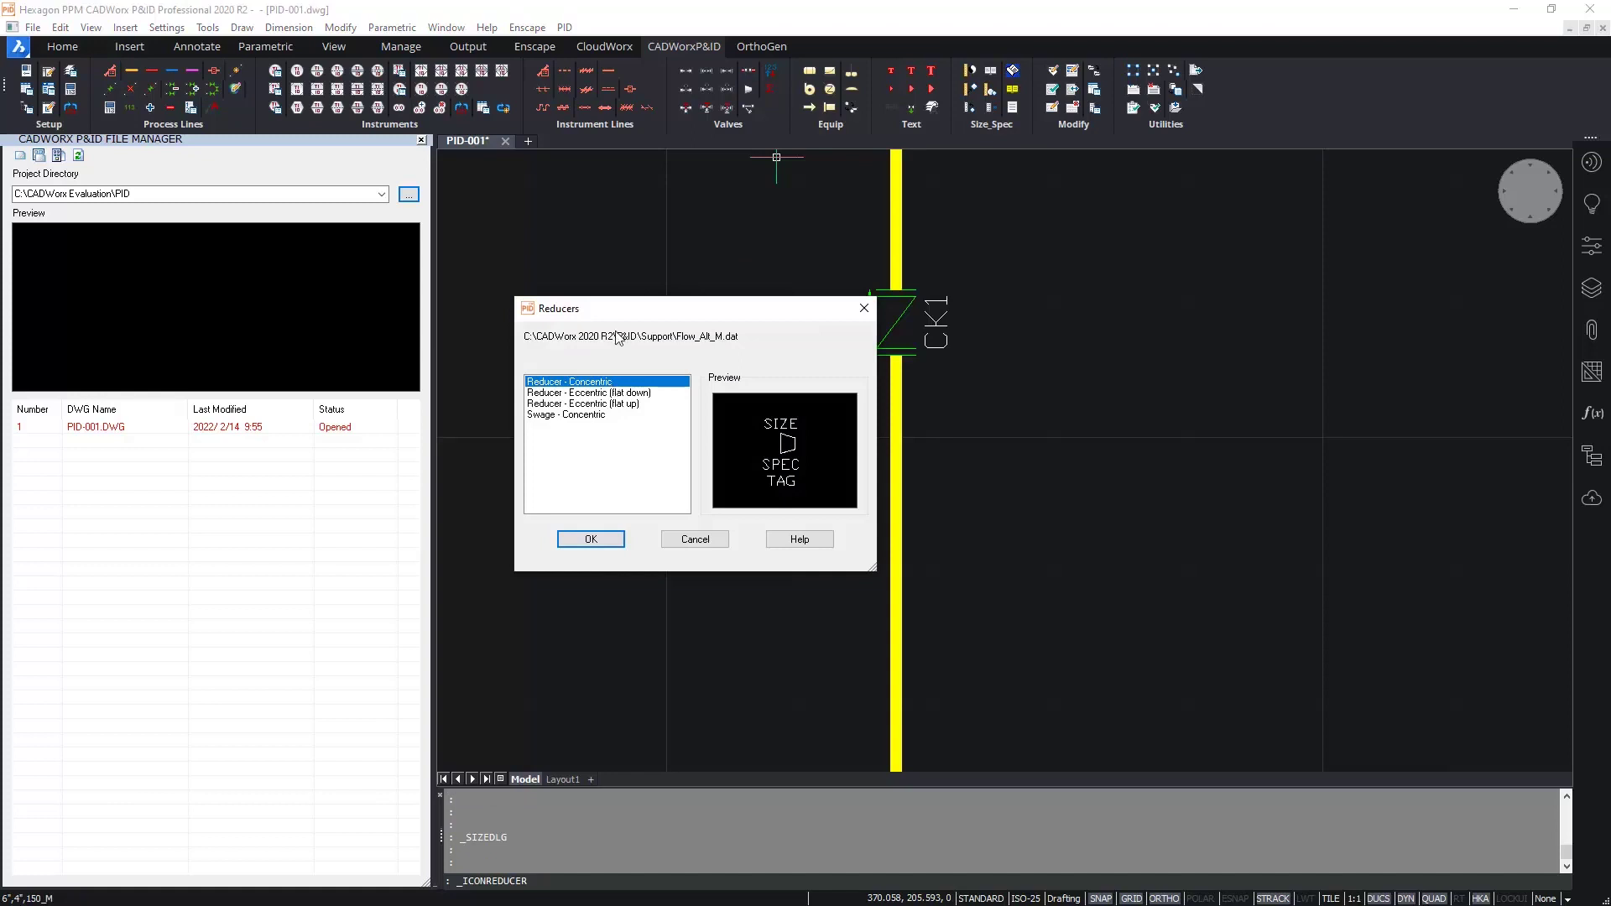
{"action": "left_click", "coordinate": [589, 541]}
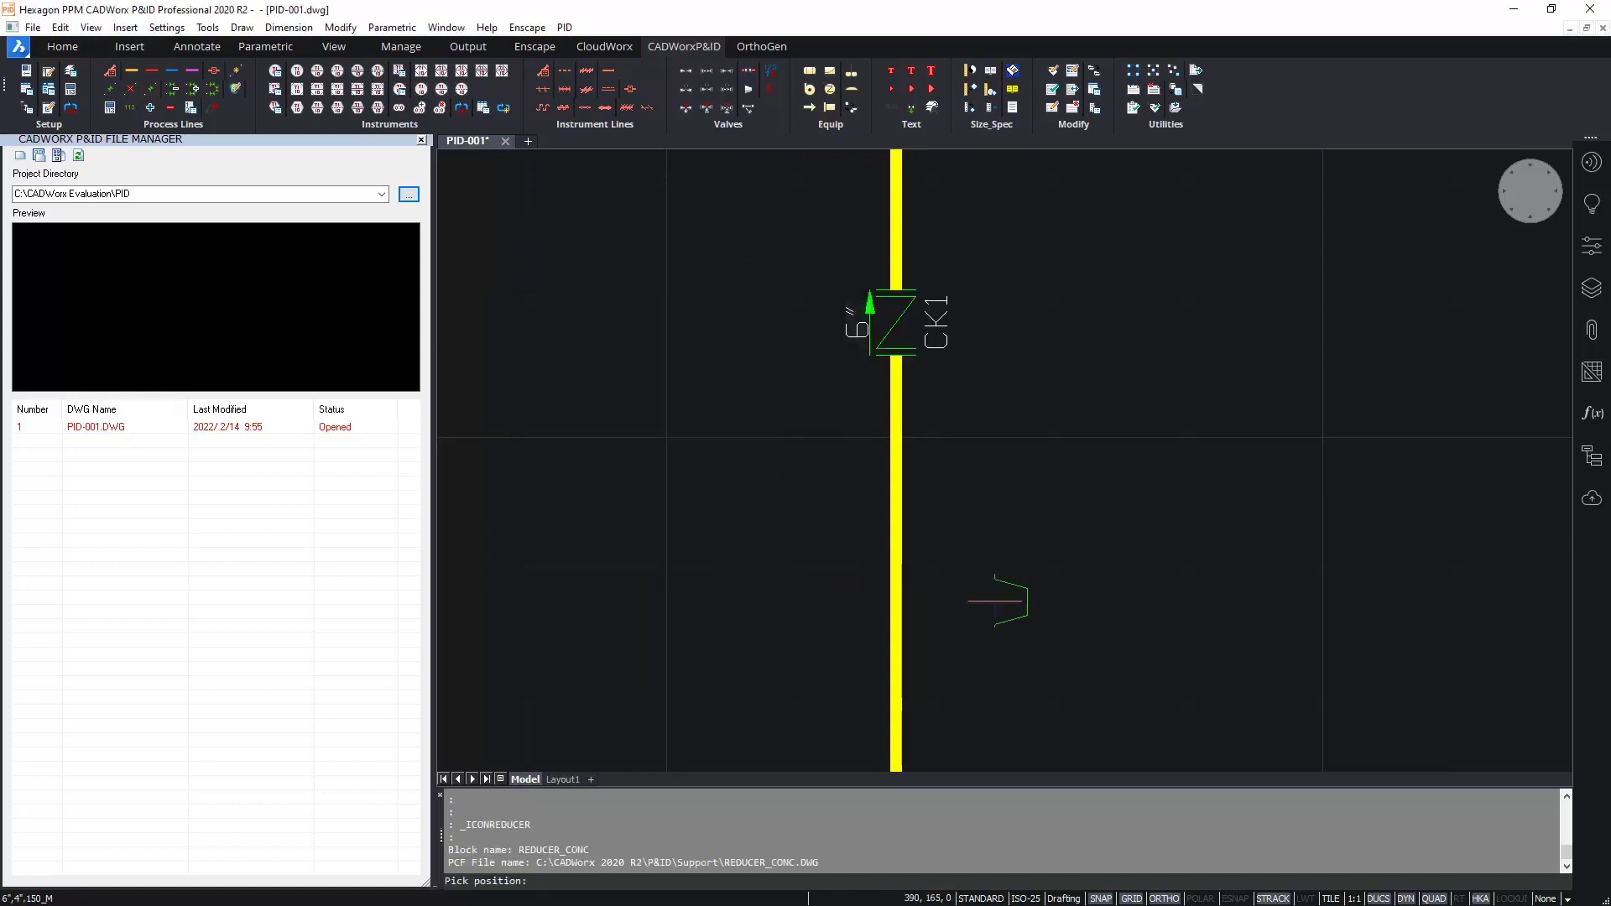
{"action": "middle_click_drag", "start_coordinate": [998, 600], "coordinate": [944, 408]}
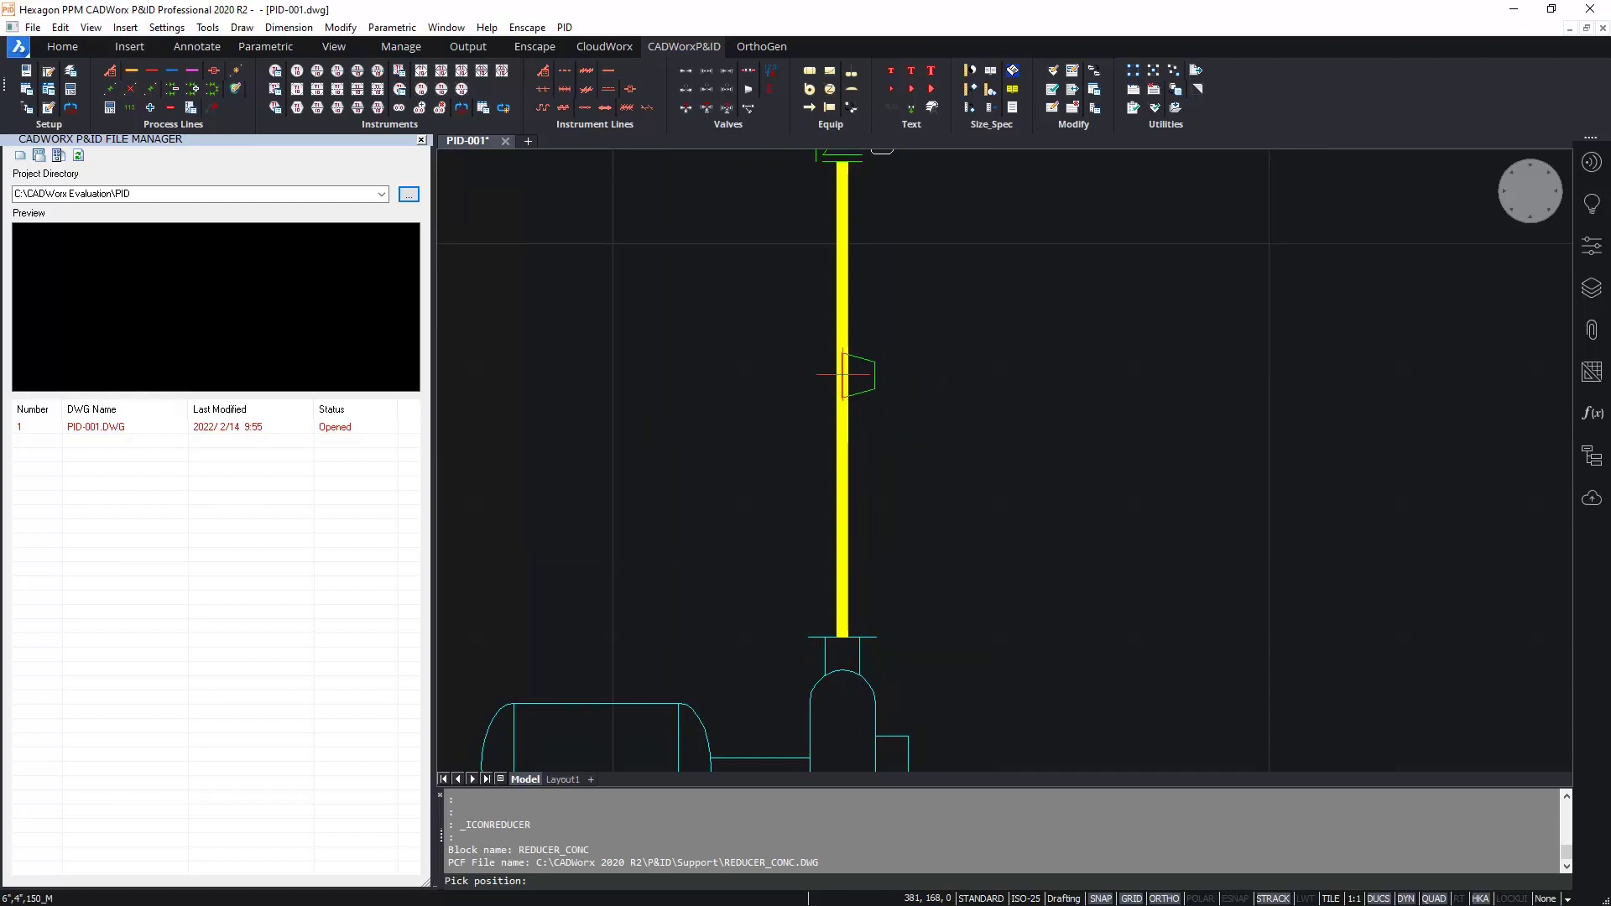
{"action": "left_click", "coordinate": [843, 374]}
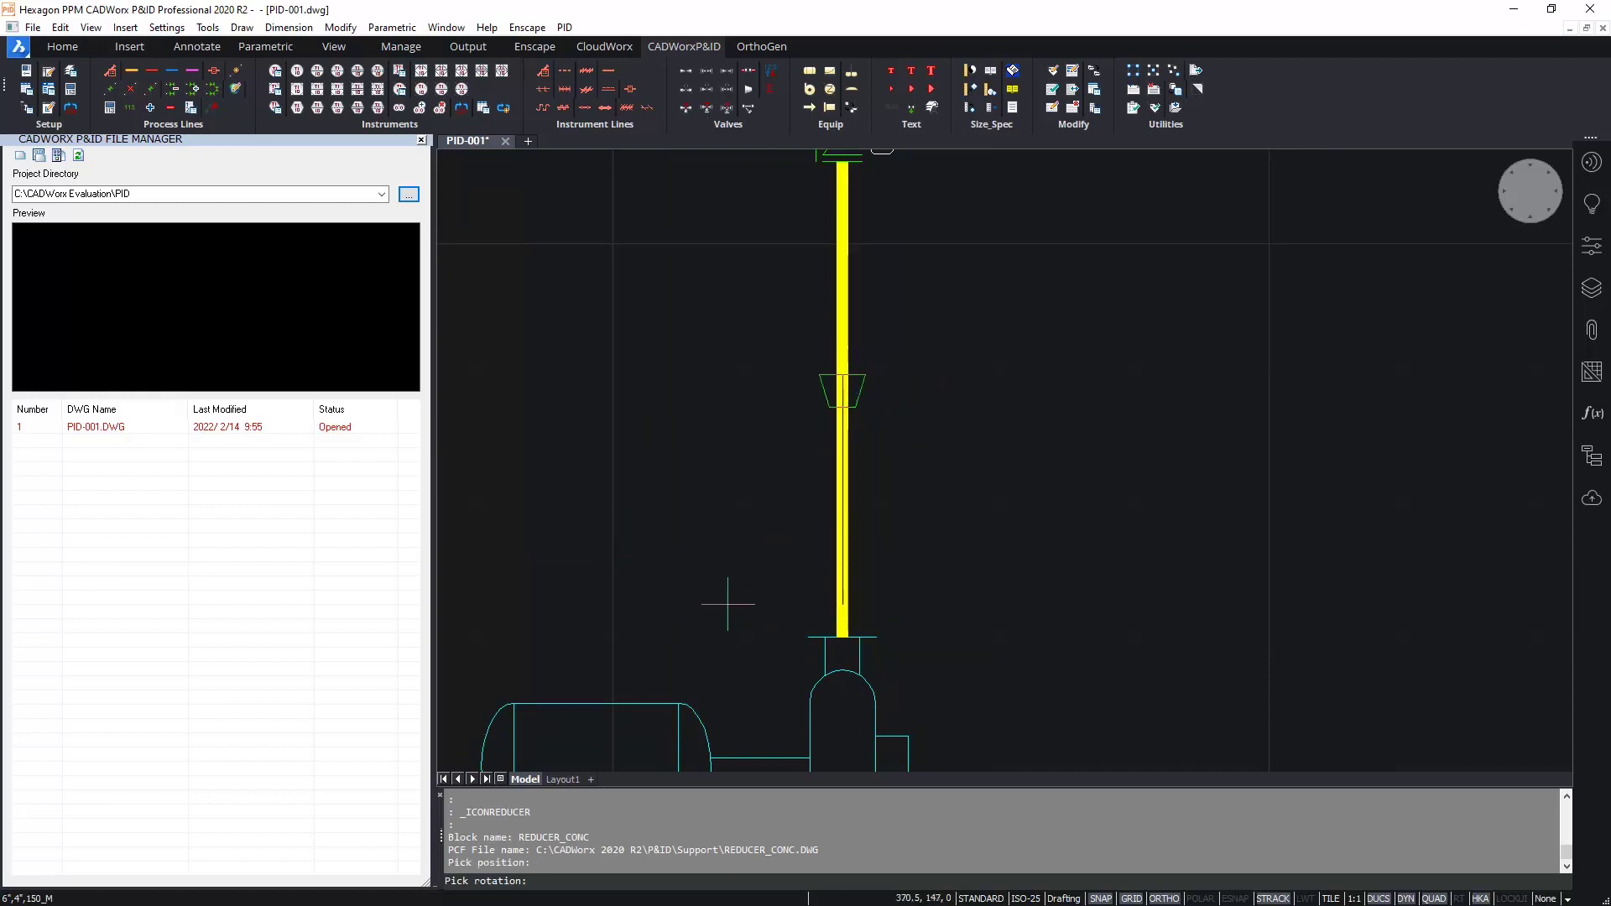
{"action": "left_click", "coordinate": [727, 598]}
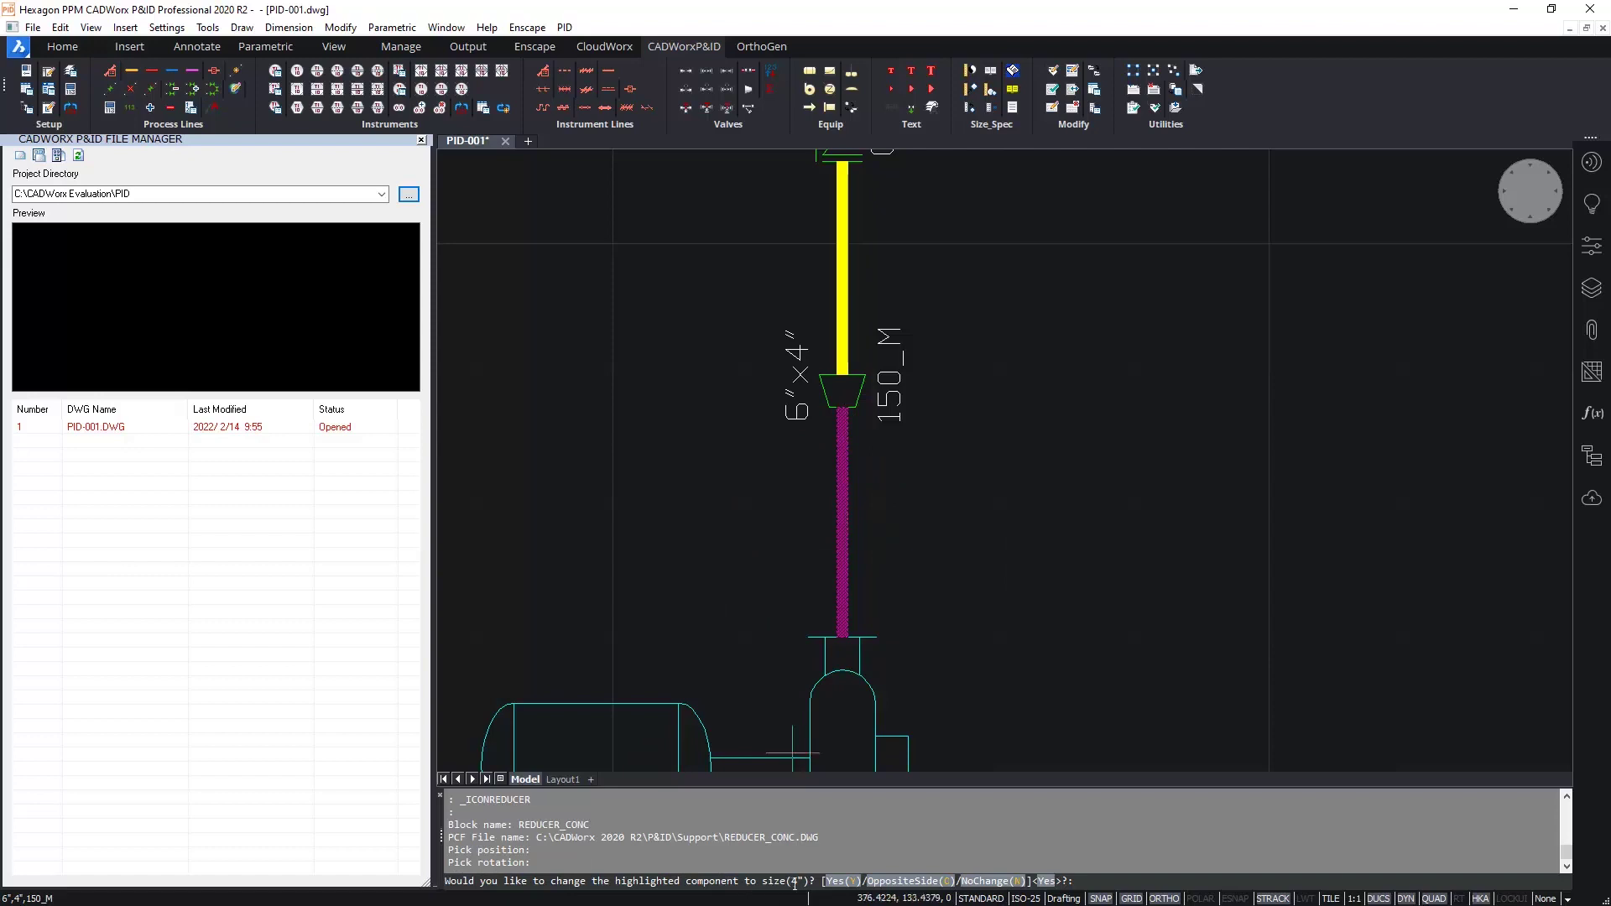
{"action": "left_click", "coordinate": [840, 880]}
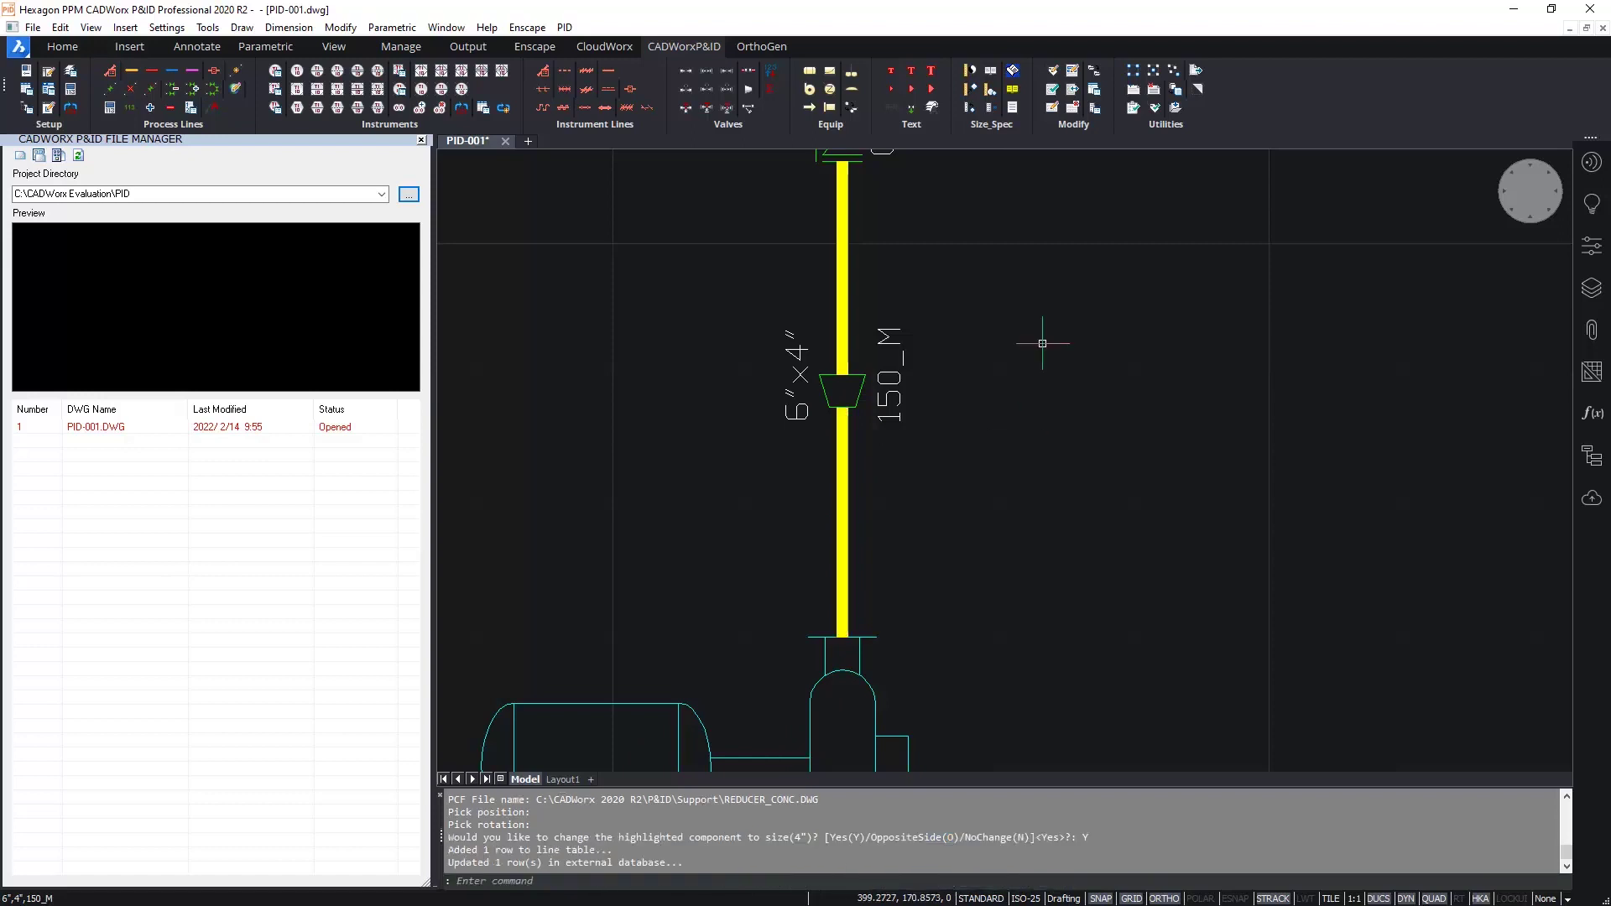
- Copy pump P-101 with its labels, reducer, check valve and connecting lines about 96 units horizontally to the right
{"action": "scroll", "coordinate": [968, 443], "scroll_direction": "down", "scroll_amount": 3}
{"action": "middle_click_drag", "start_coordinate": [968, 442], "coordinate": [1156, 566]}
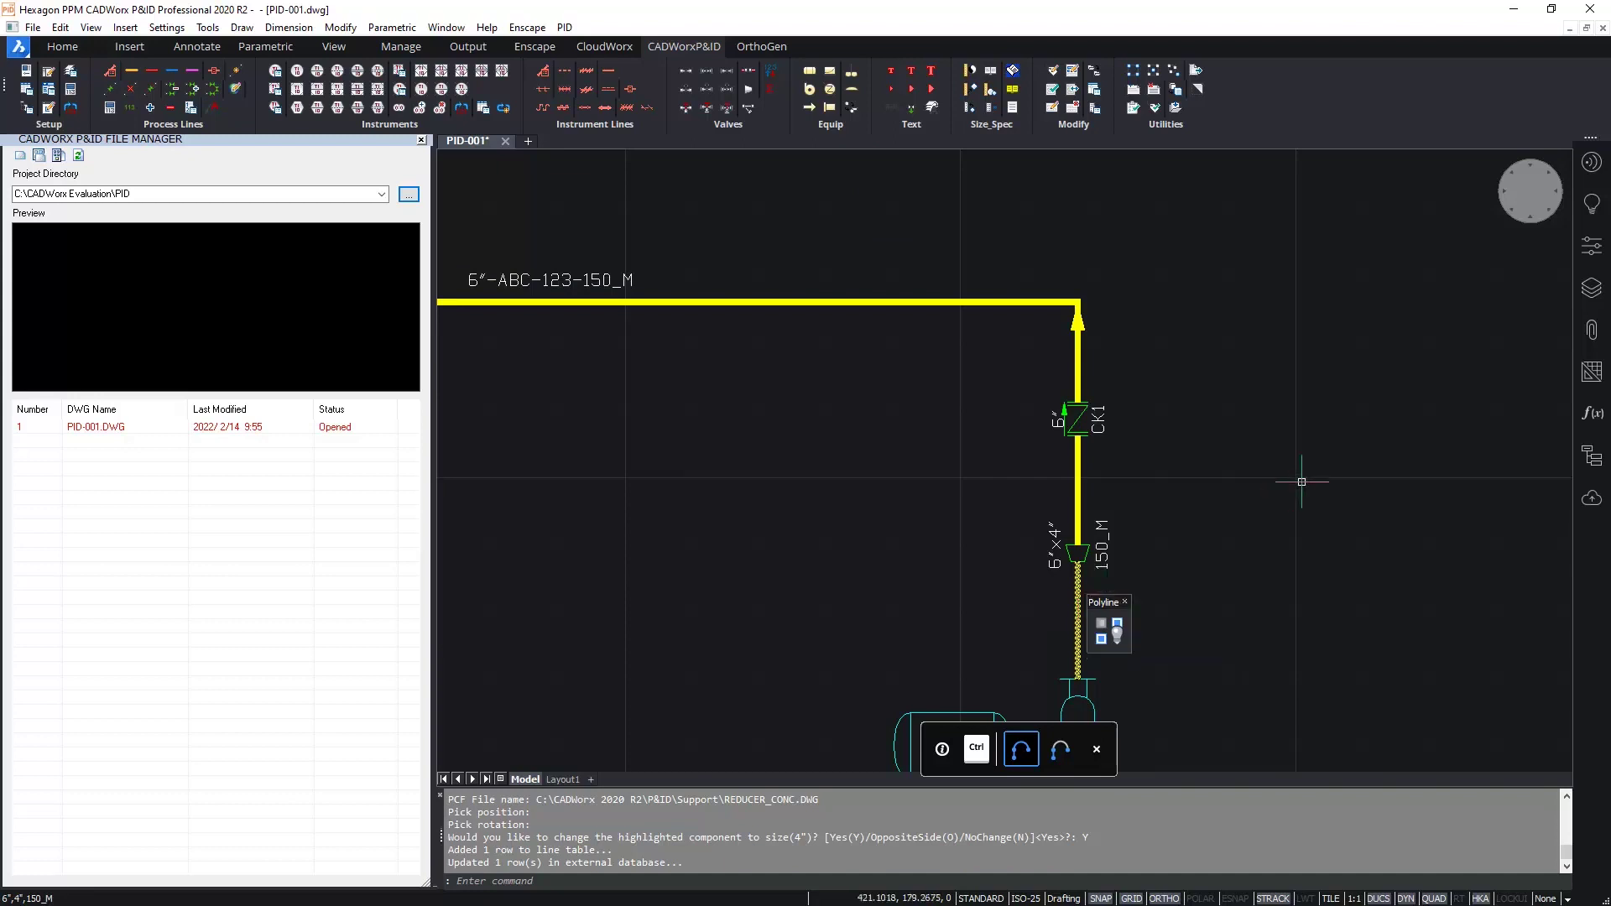
{"action": "middle_click_drag", "start_coordinate": [1324, 514], "coordinate": [1143, 451]}
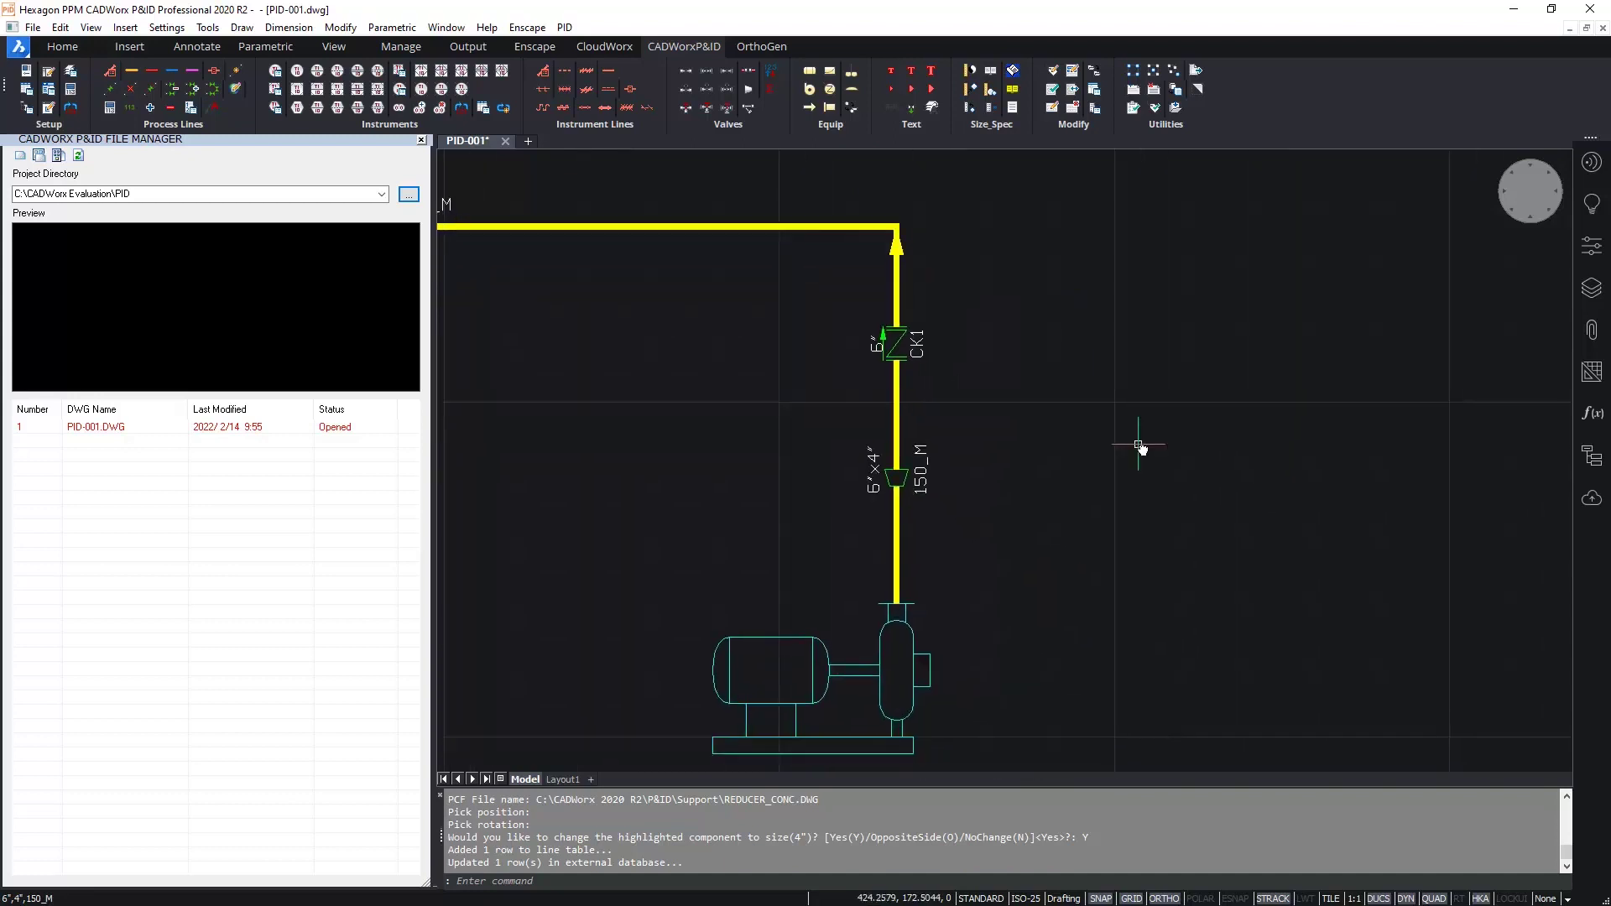
{"action": "middle_click", "coordinate": [1141, 449]}
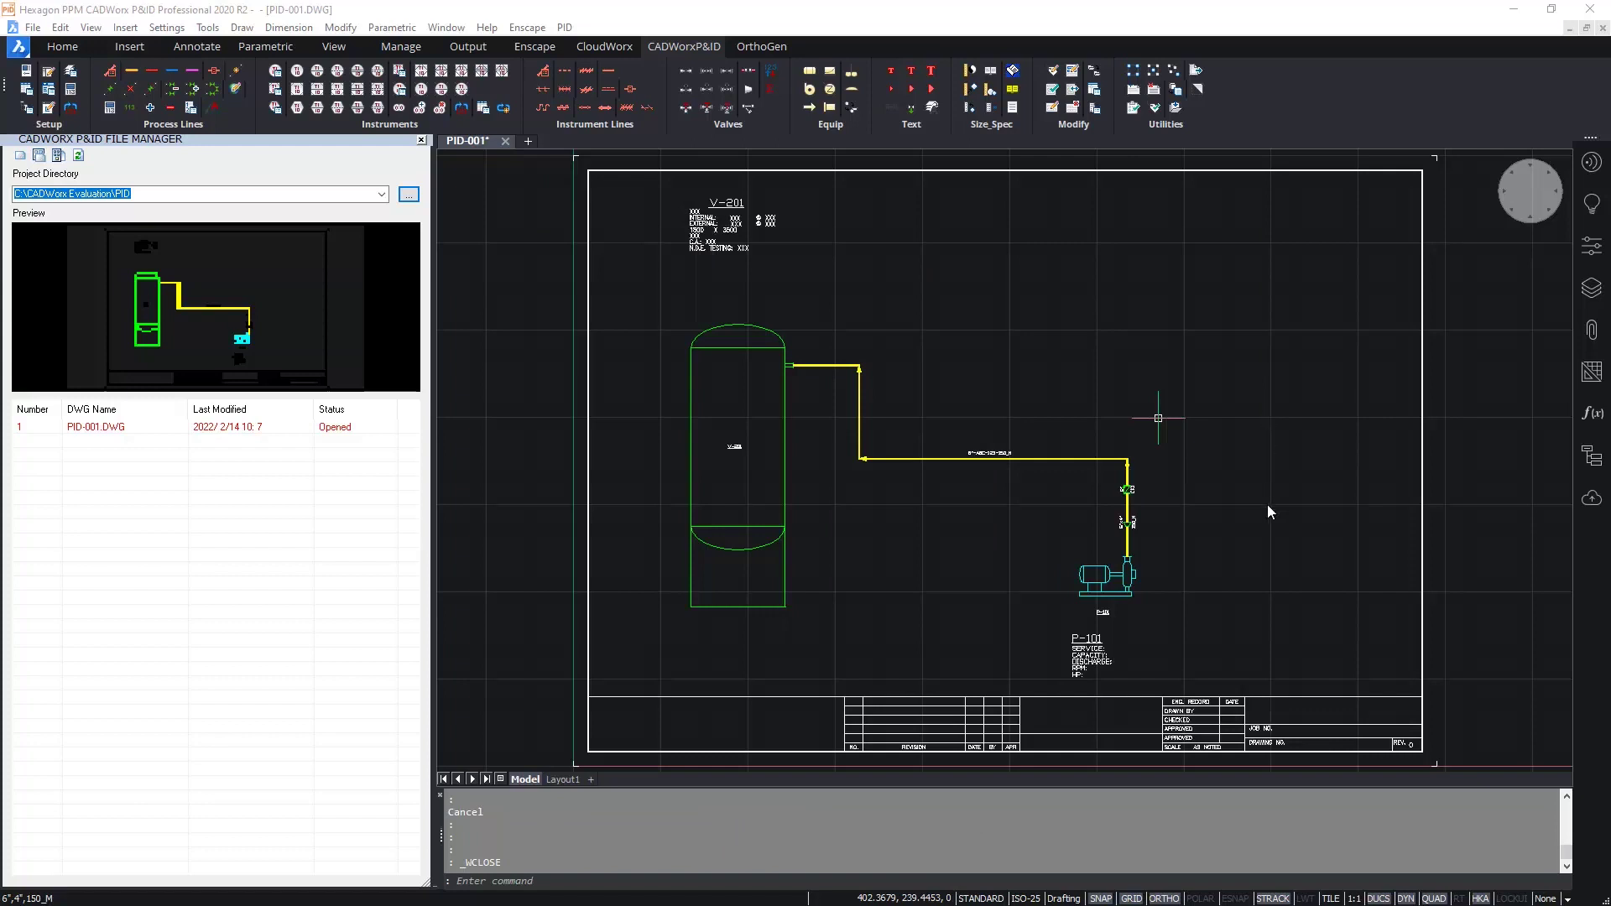
{"action": "mouse_move", "coordinate": [1259, 504]}
{"action": "middle_mouse_down"}
{"action": "mouse_move", "coordinate": [1187, 504]}
{"action": "mouse_move", "coordinate": [1127, 530]}
{"action": "mouse_move", "coordinate": [1095, 508]}
{"action": "middle_mouse_up"}
{"action": "scroll", "coordinate": [1186, 504], "scroll_direction": "up", "scroll_amount": 3}
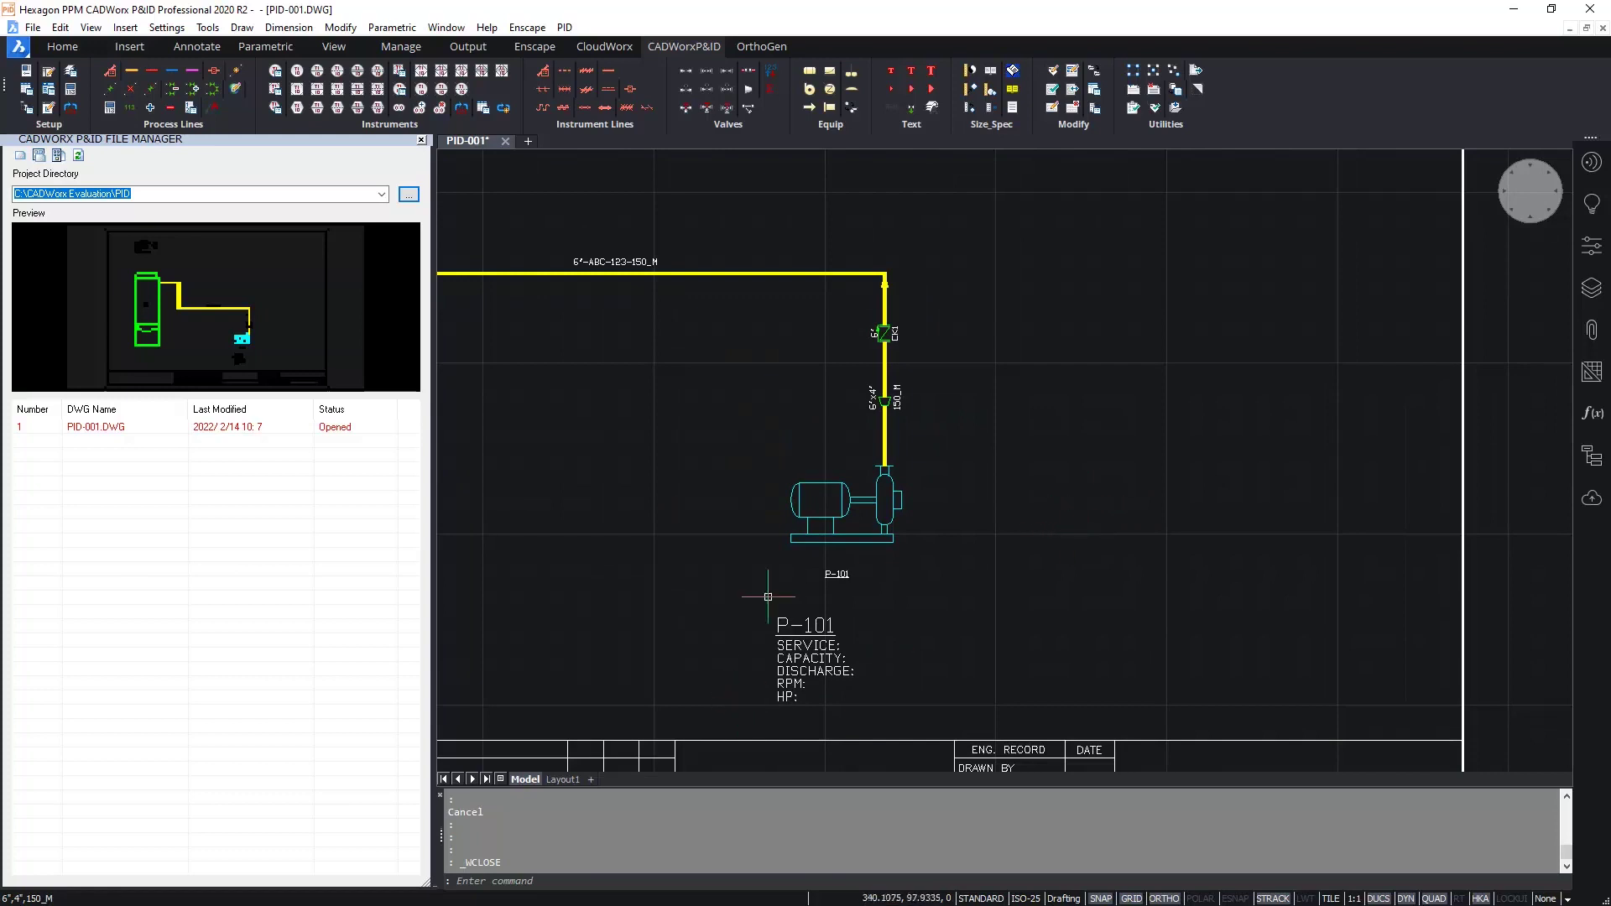
{"action": "left_click", "coordinate": [766, 597]}
{"action": "left_click", "coordinate": [992, 303]}
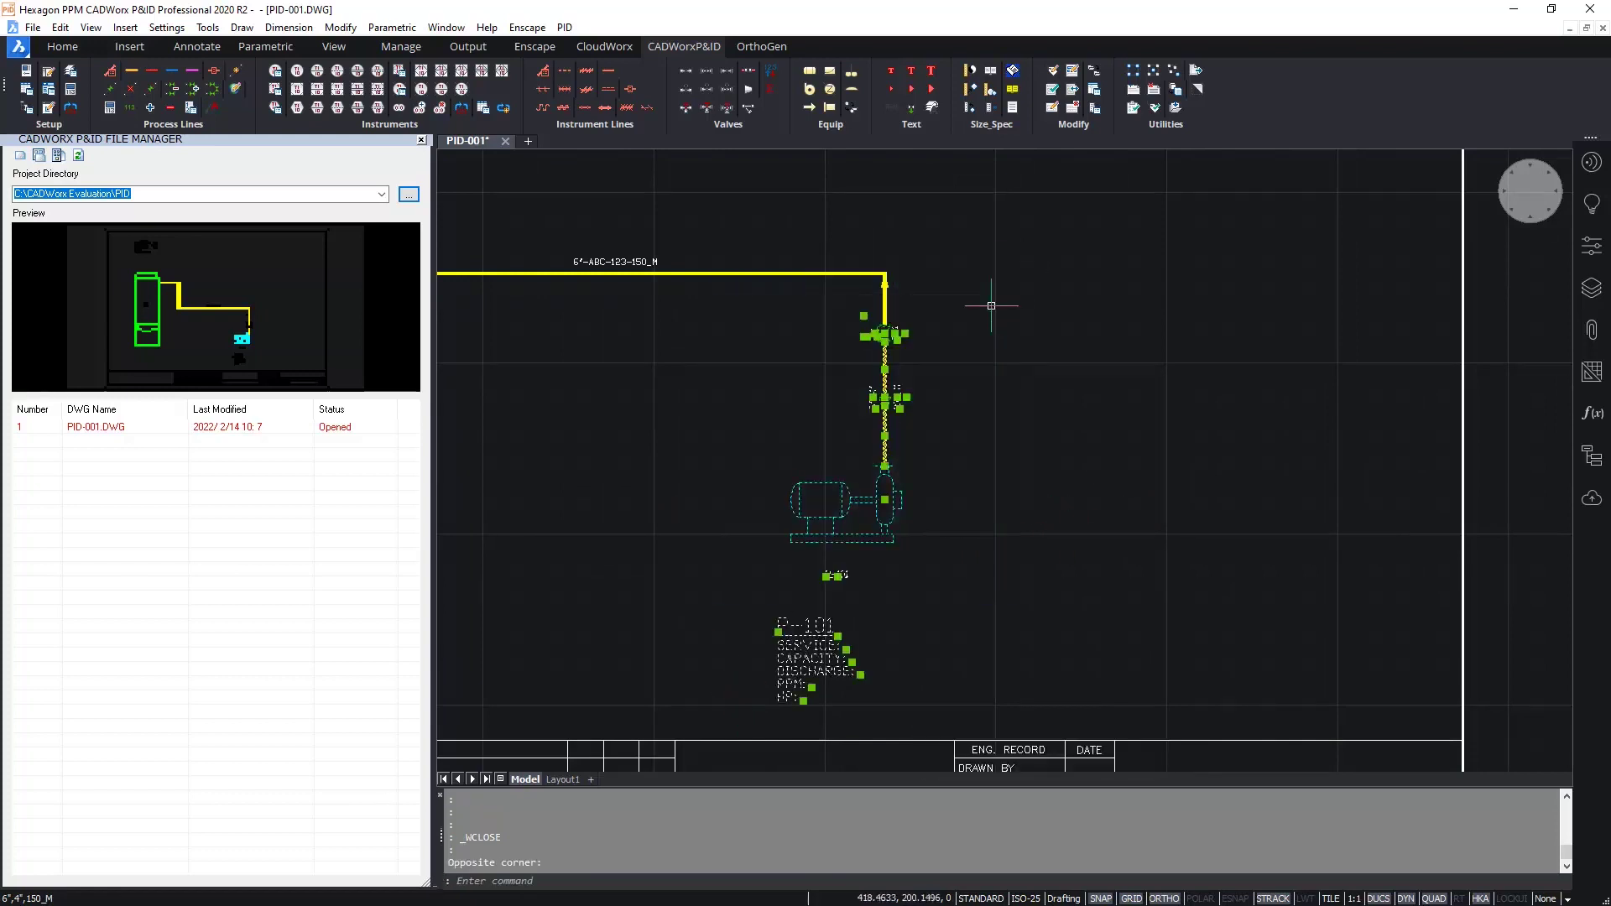
{"action": "mouse_move", "coordinate": [886, 374]}
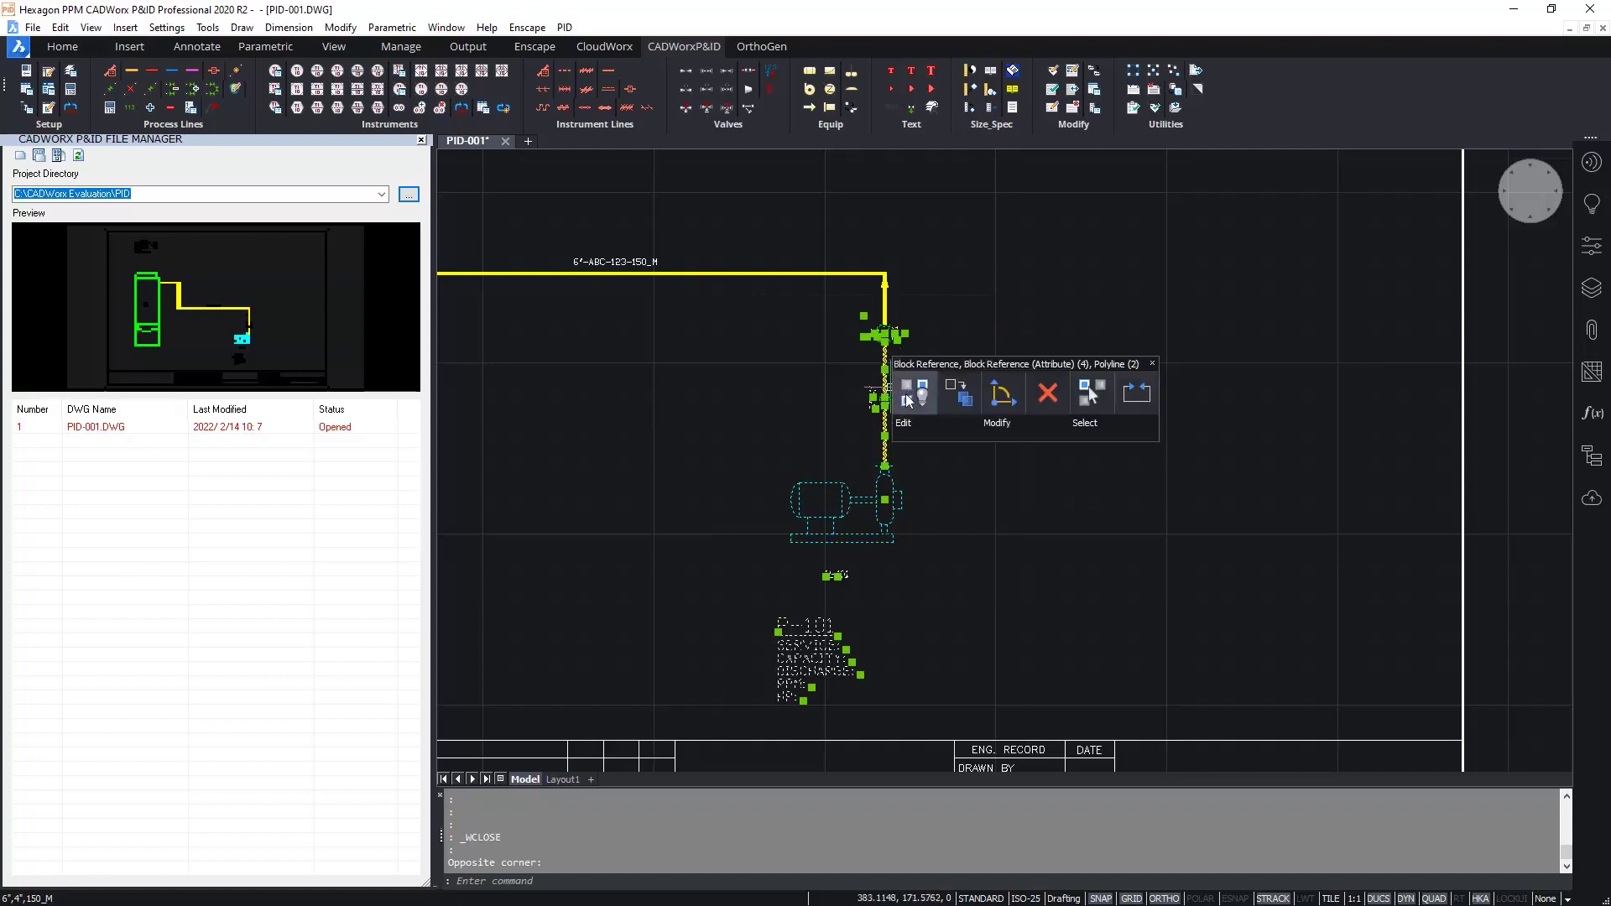
{"action": "left_click", "coordinate": [949, 406]}
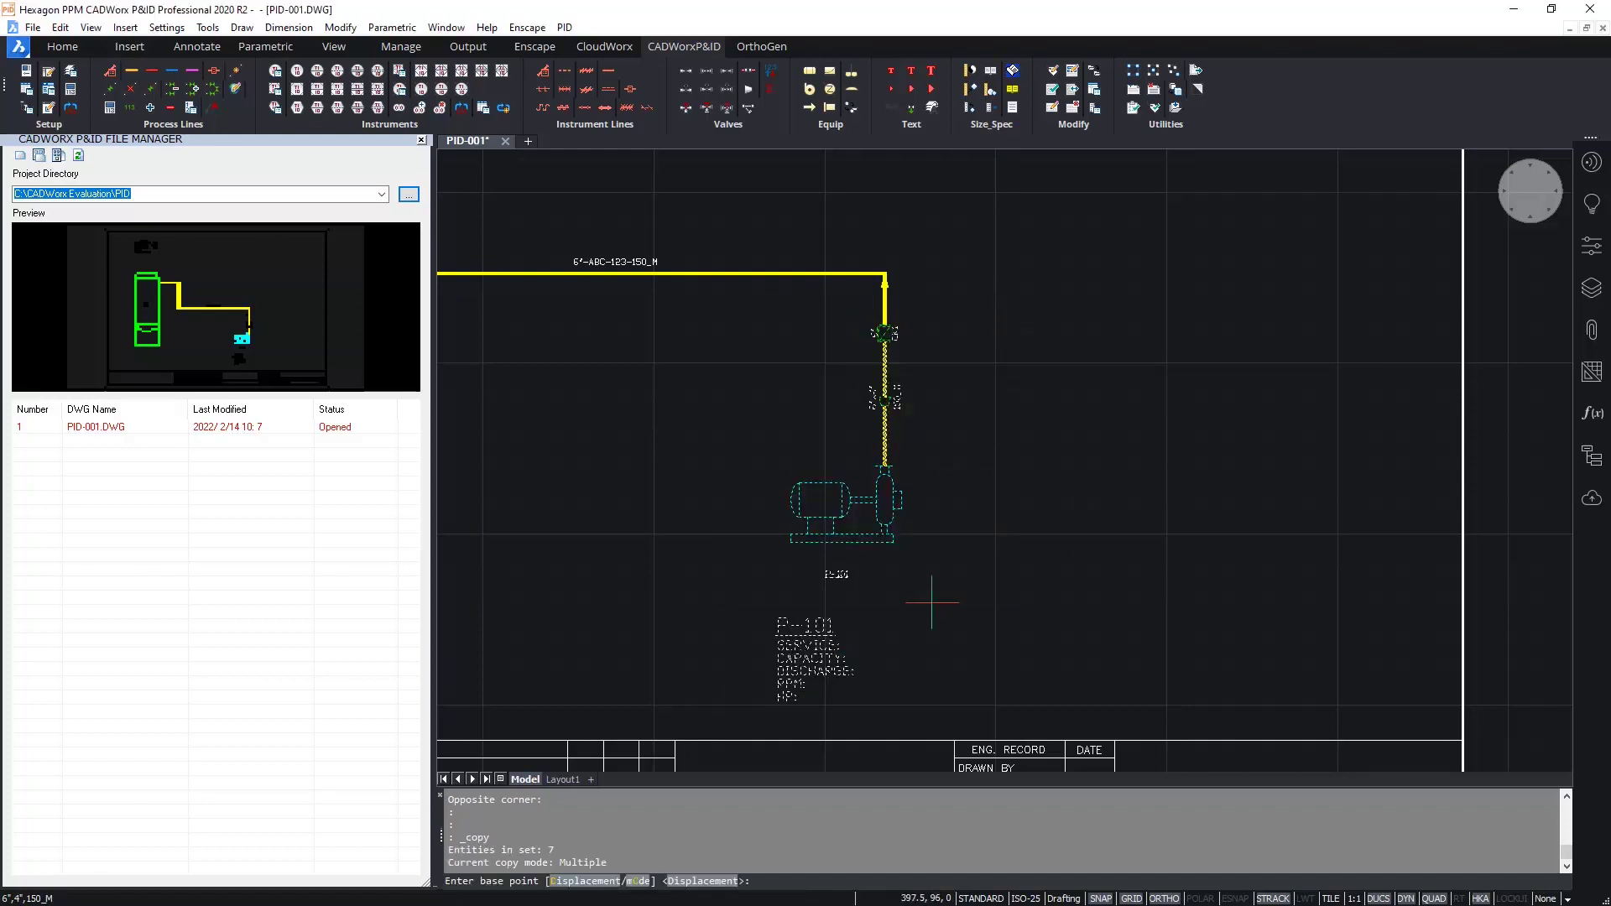
{"action": "left_click", "coordinate": [923, 599]}
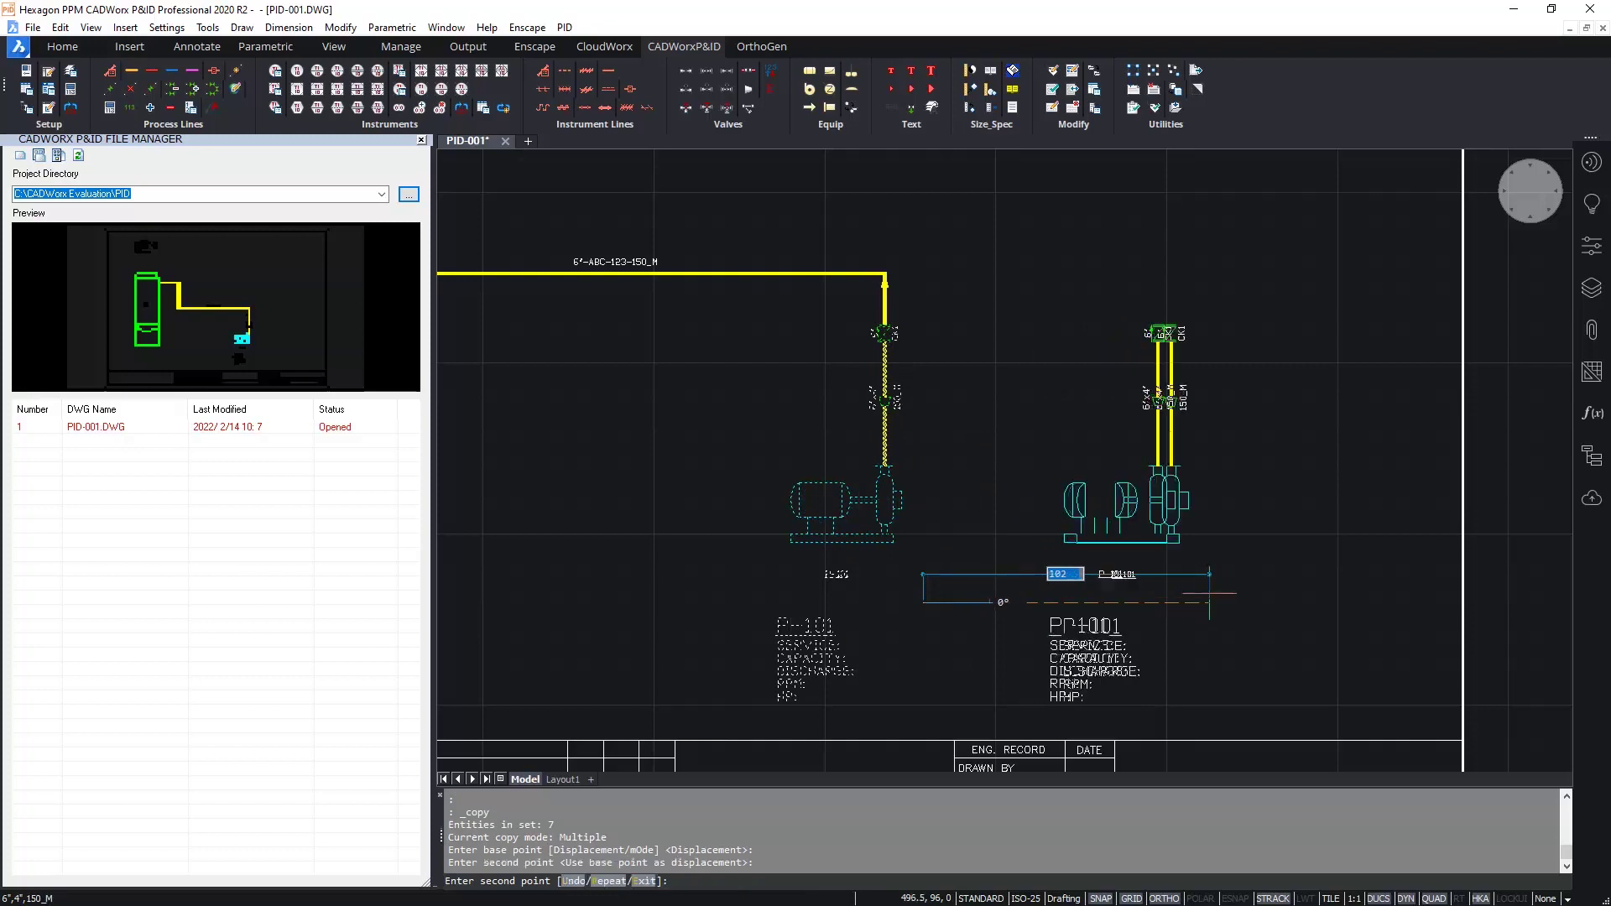
{"action": "left_click", "coordinate": [1196, 599]}
{"action": "key", "text": "Return"}
- Set the copied pump's tag to P-102
{"action": "scroll", "coordinate": [1163, 623], "scroll_direction": "up", "scroll_amount": 3}
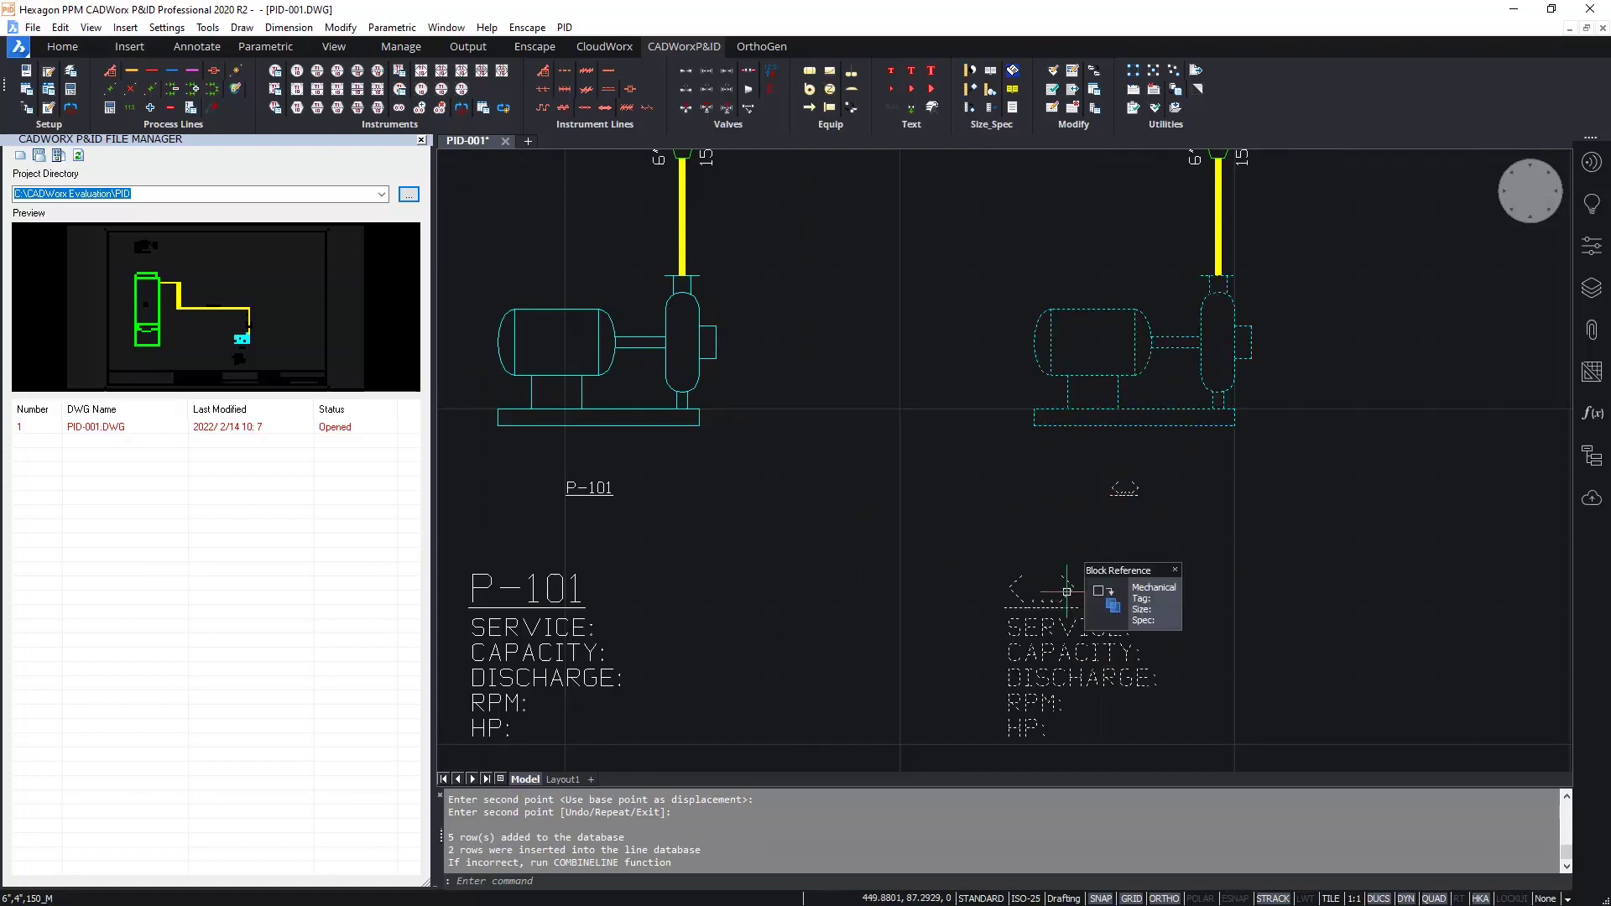
{"action": "double_click", "coordinate": [1069, 591]}
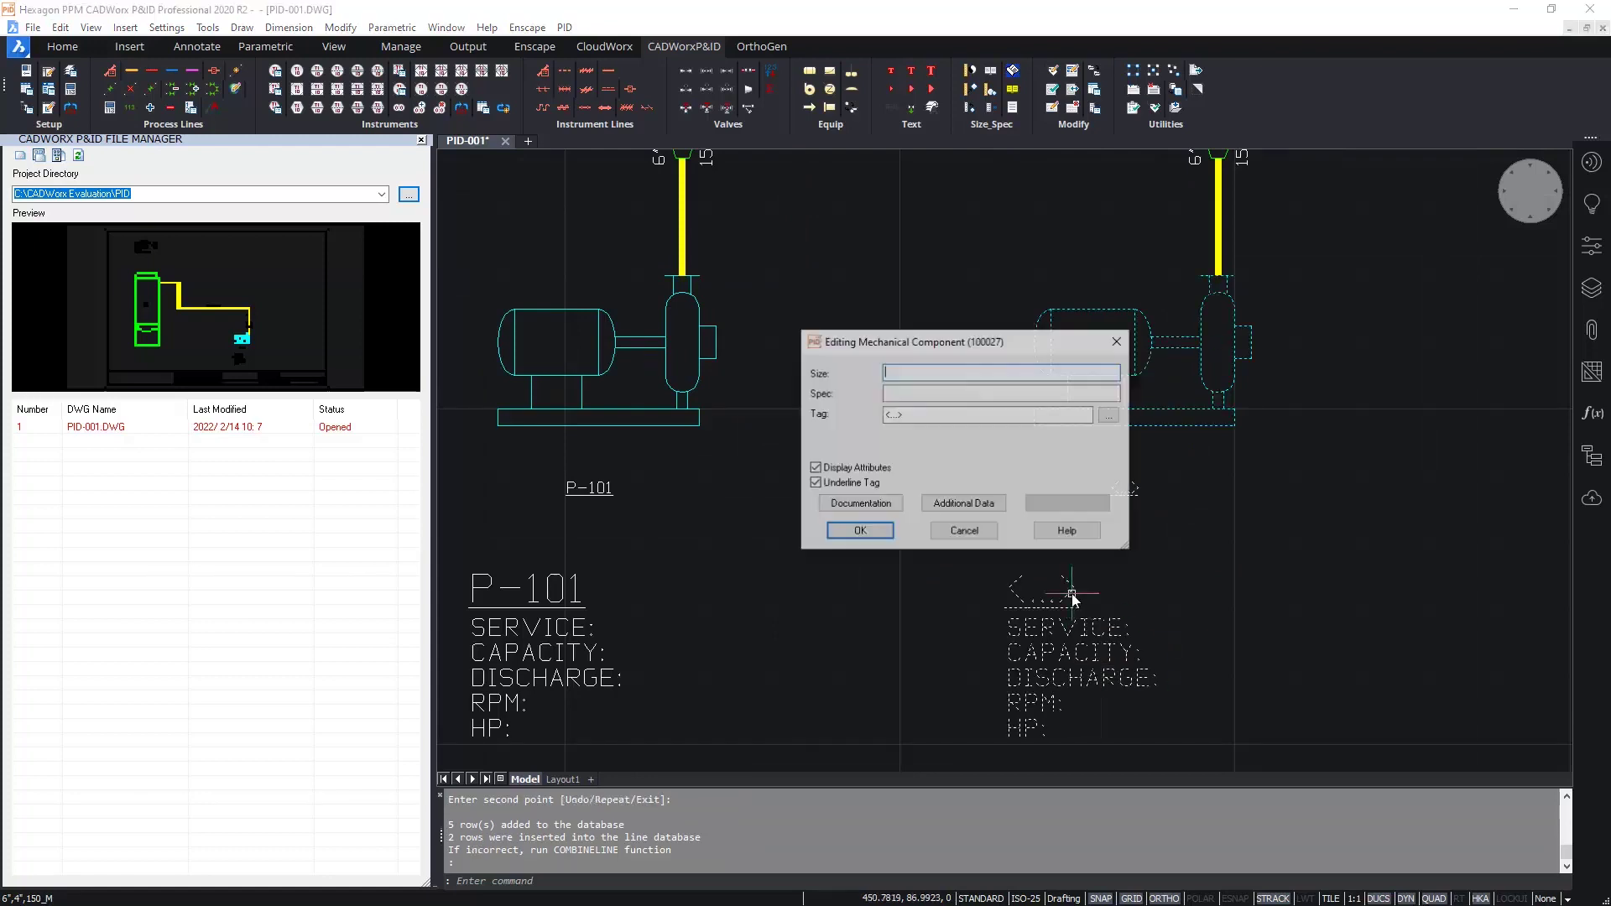
{"action": "double_click", "coordinate": [944, 417]}
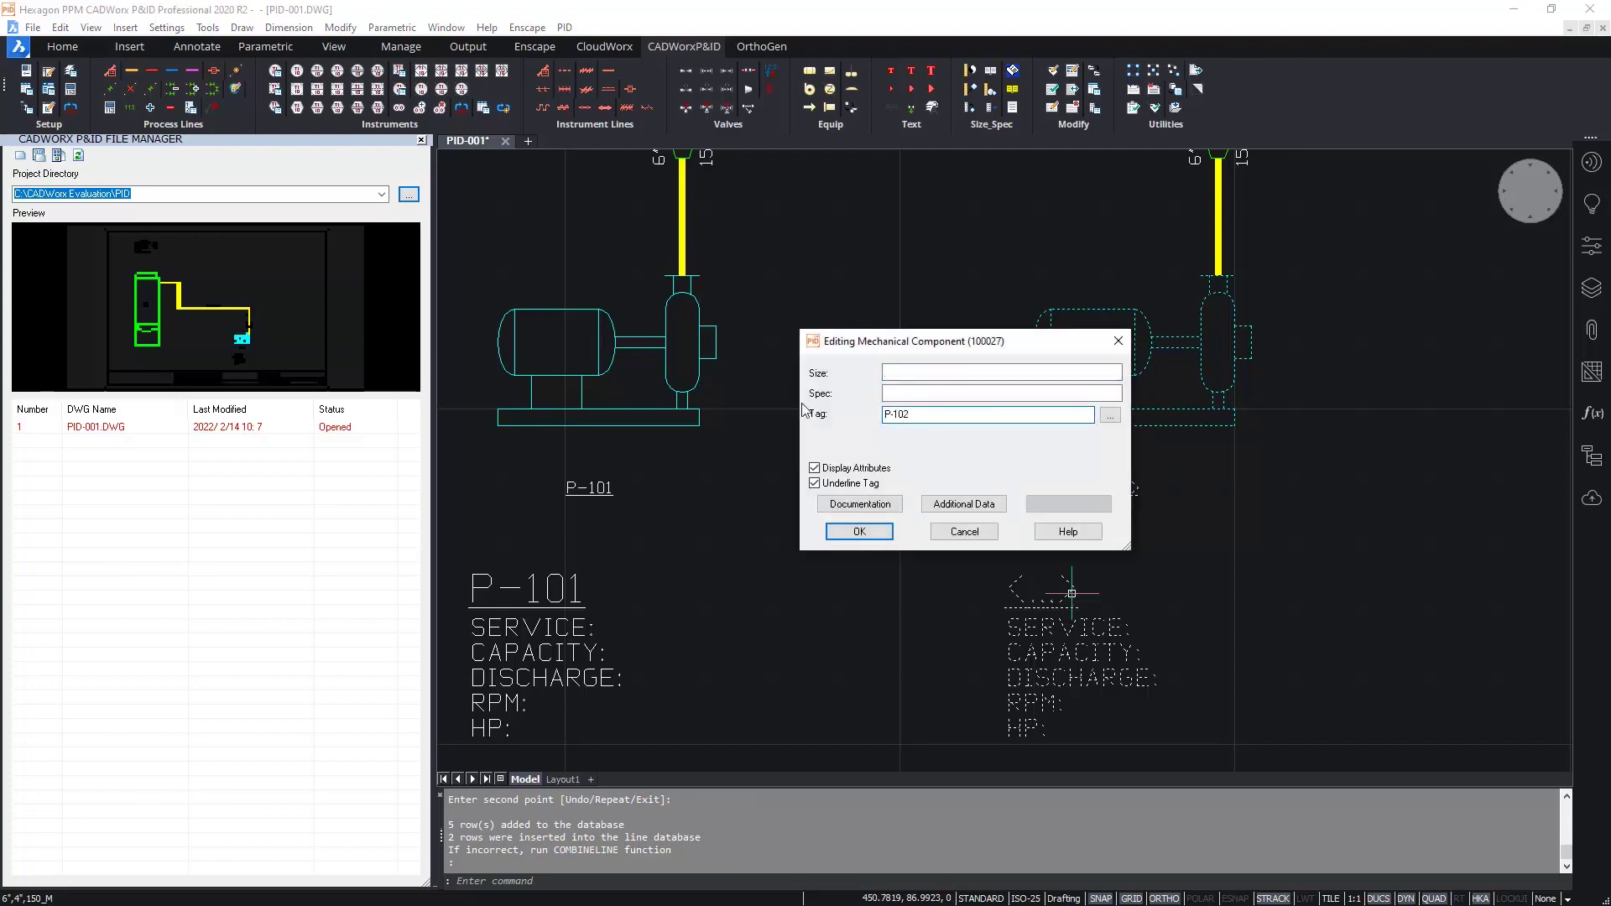
{"action": "type", "text": "P-102"}
{"action": "left_click", "coordinate": [853, 534]}
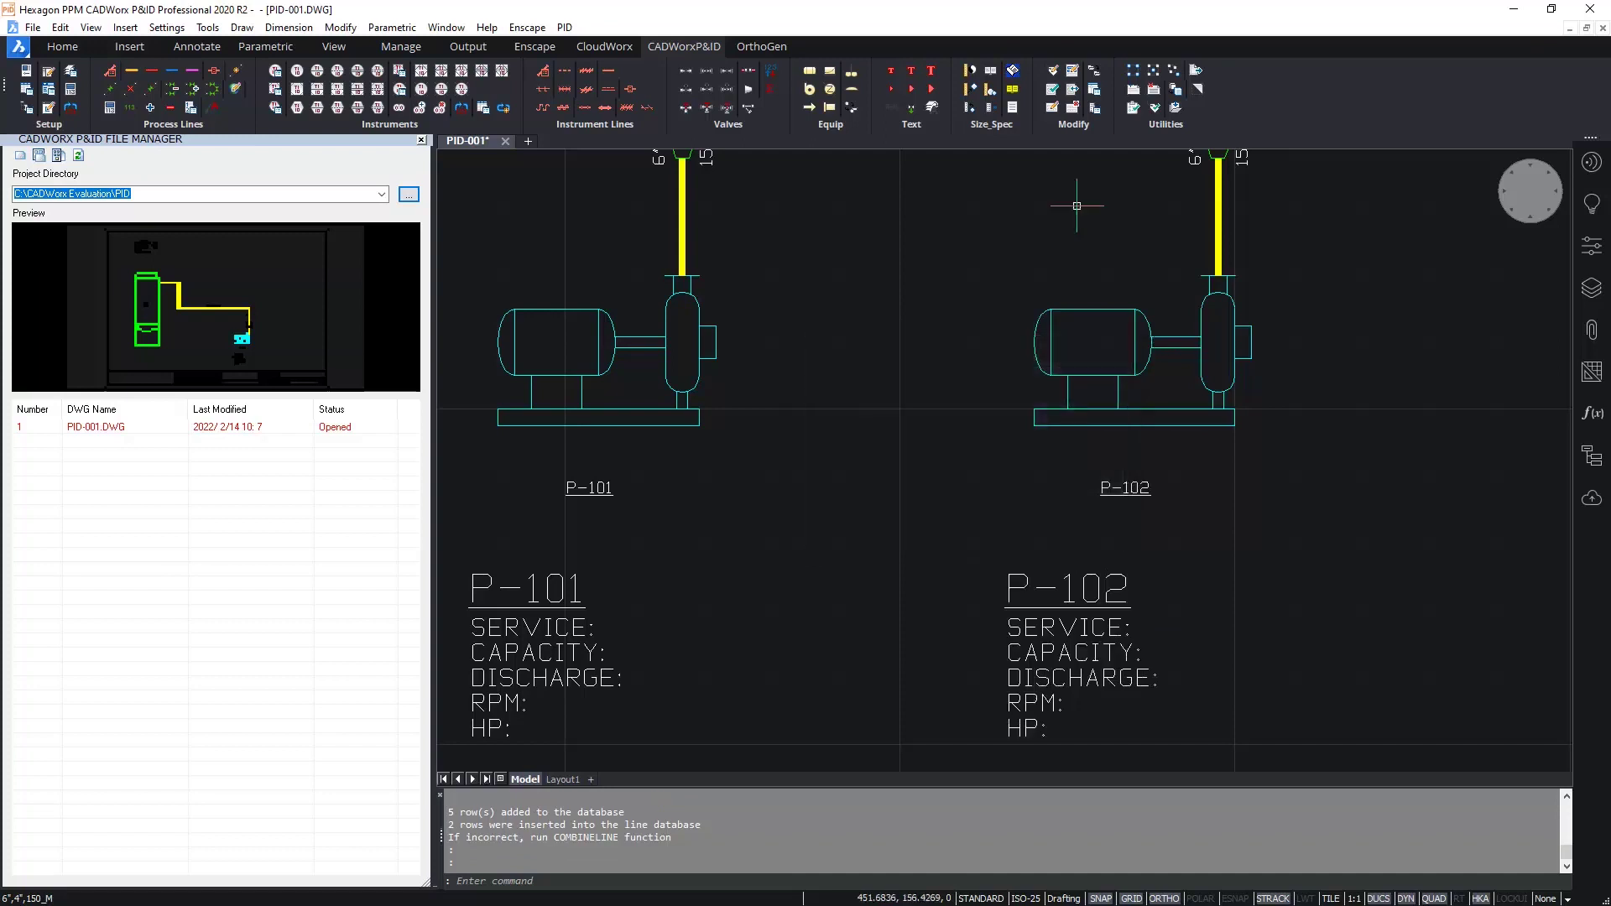
{"action": "middle_click_drag", "start_coordinate": [1058, 278], "coordinate": [945, 593]}
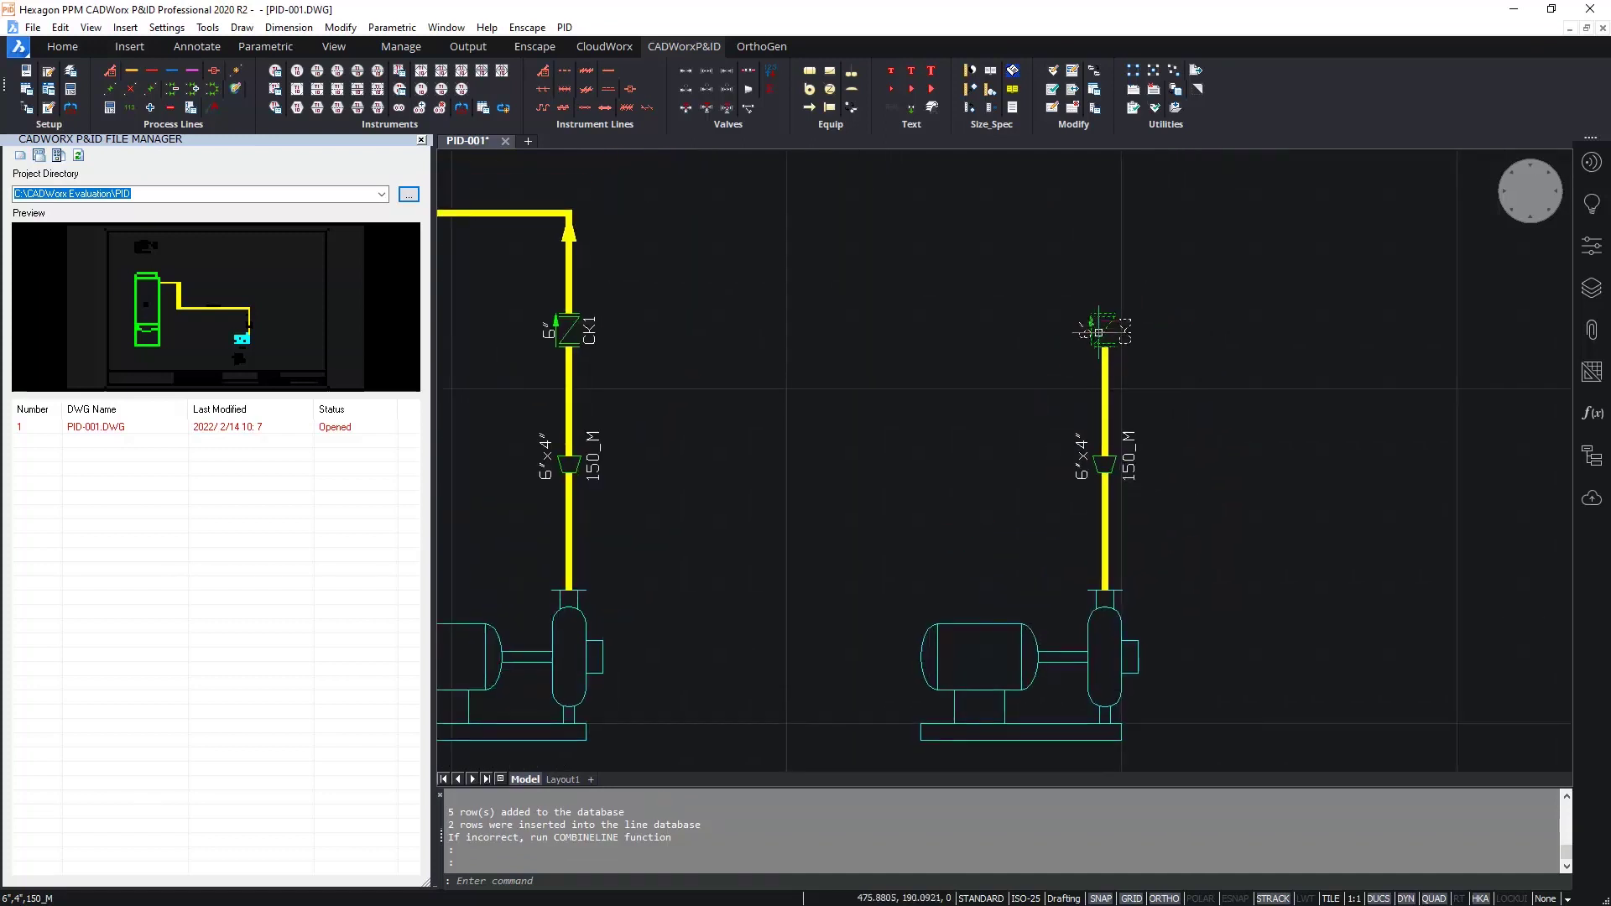
{"action": "left_click", "coordinate": [1102, 329]}
{"action": "left_click", "coordinate": [1104, 329]}
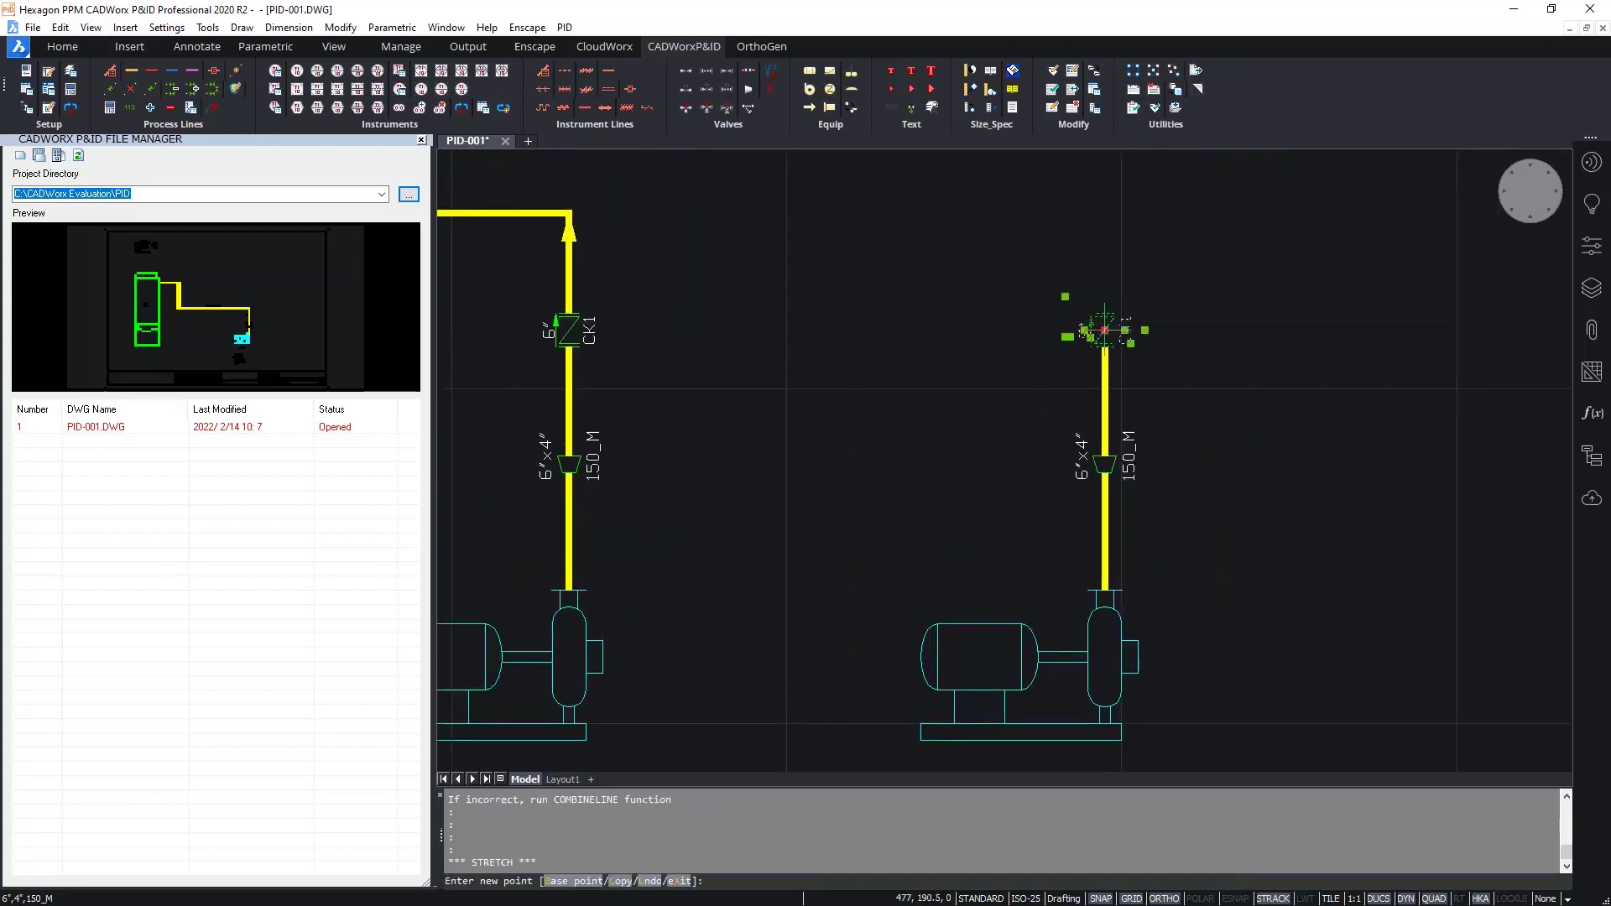
{"action": "key", "text": "Escape"}
{"action": "key", "text": "Escape"}
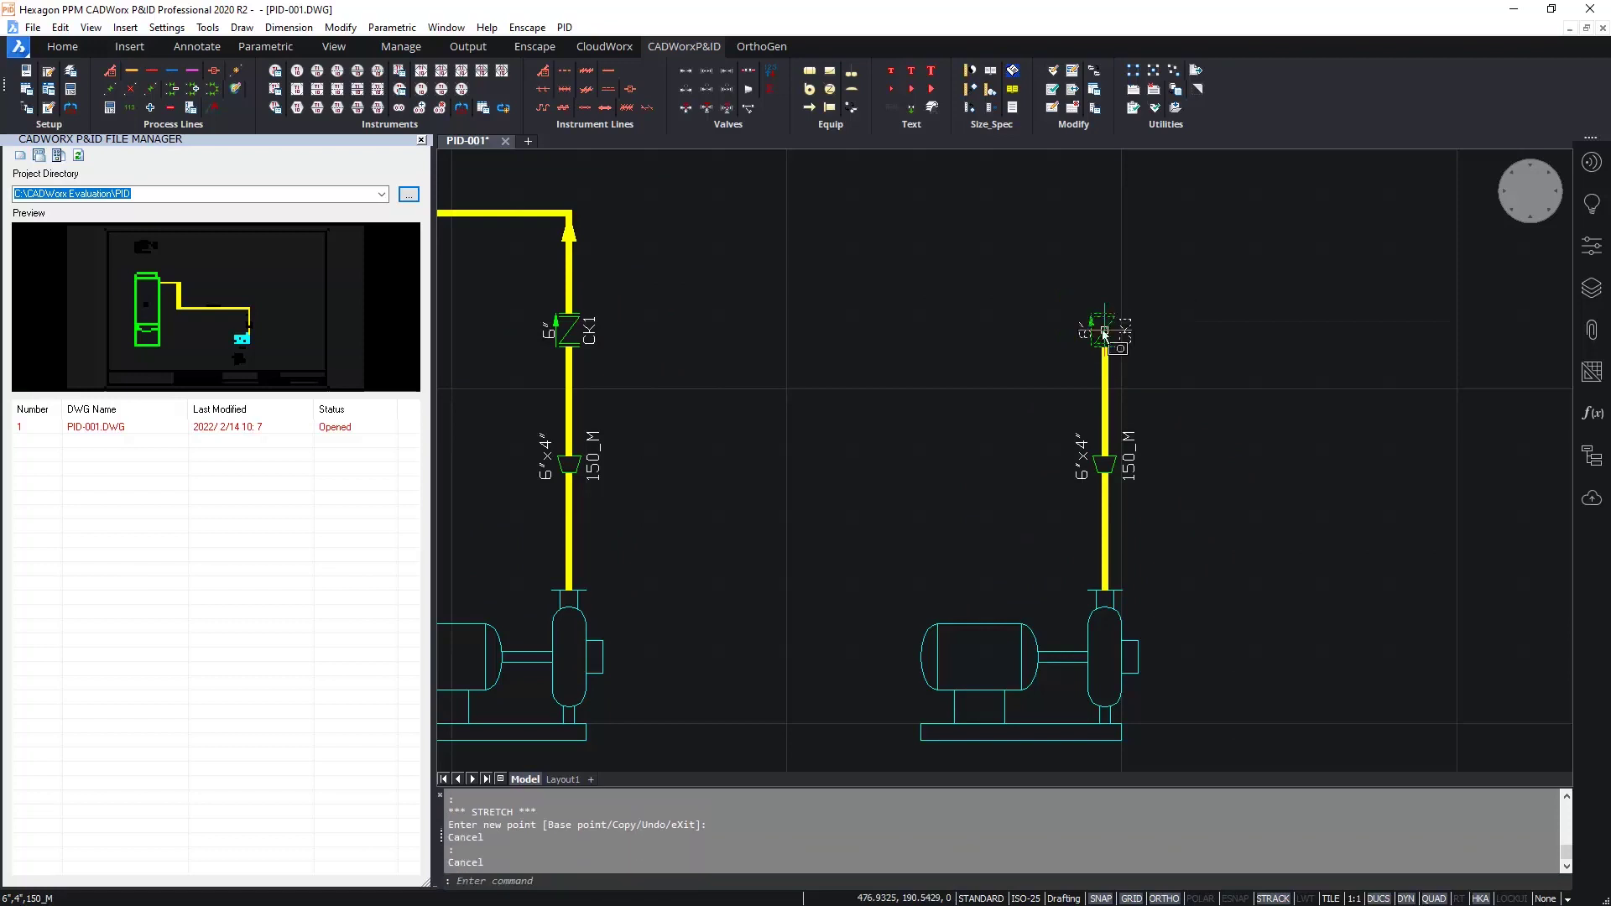
- Set the tag of the copied check valve above pump P-102 to CK2
{"action": "double_click", "coordinate": [1104, 331]}
{"action": "double_click", "coordinate": [907, 413]}
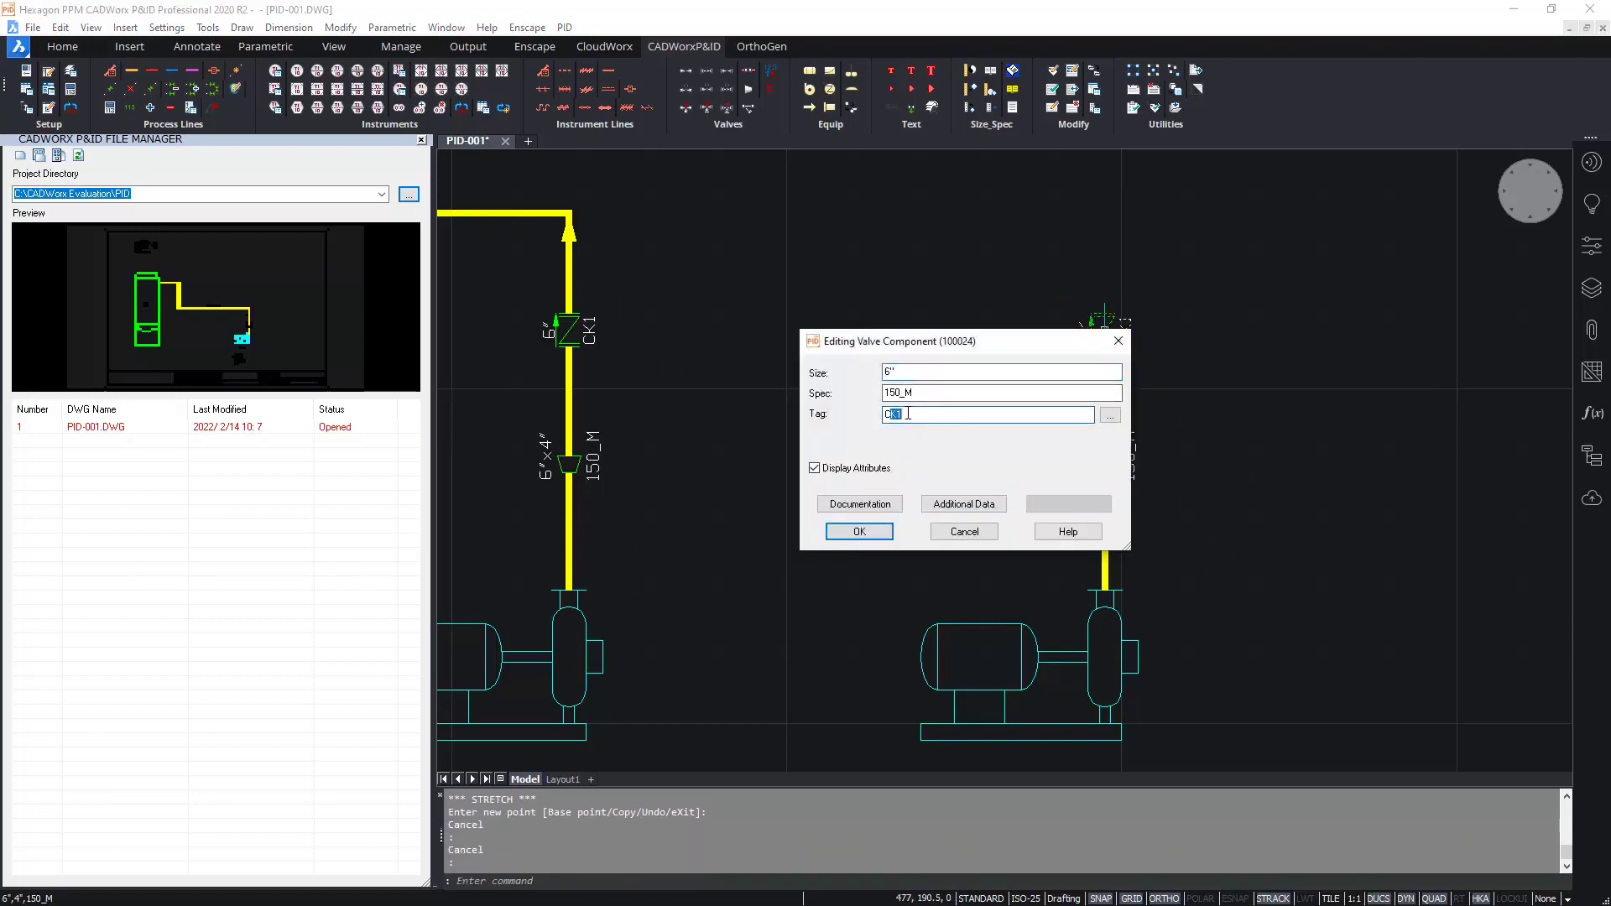
{"action": "type", "text": "2"}
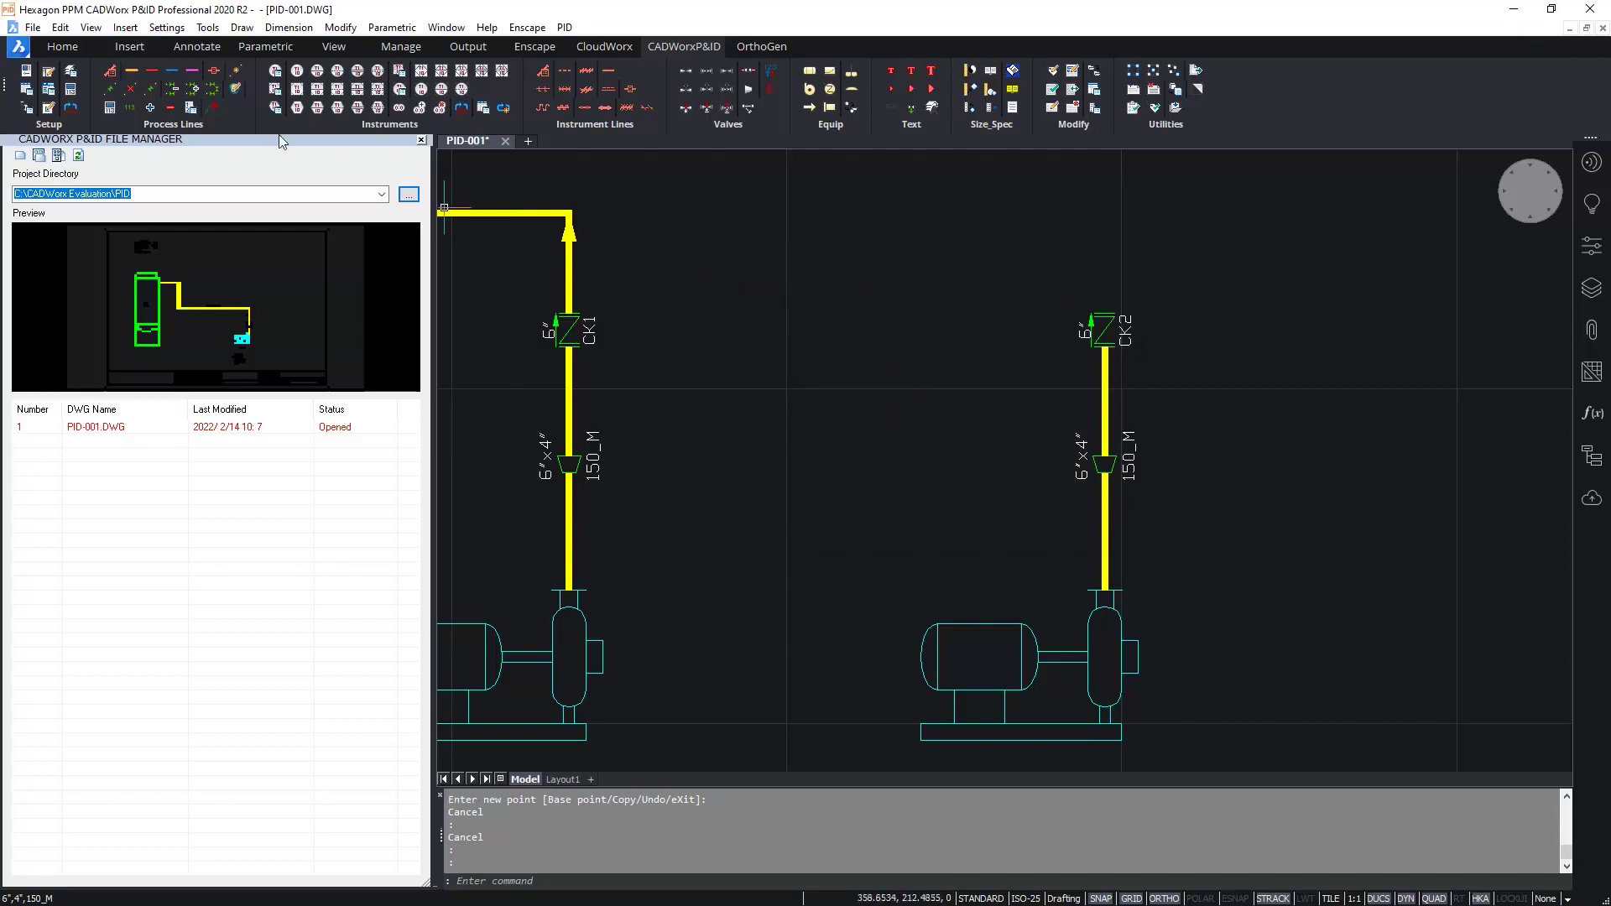
- Draw a main primary process line from the top of CK2 about 18 units up and 96 units left to the existing line's corner above CK1
{"action": "left_click", "coordinate": [192, 70]}
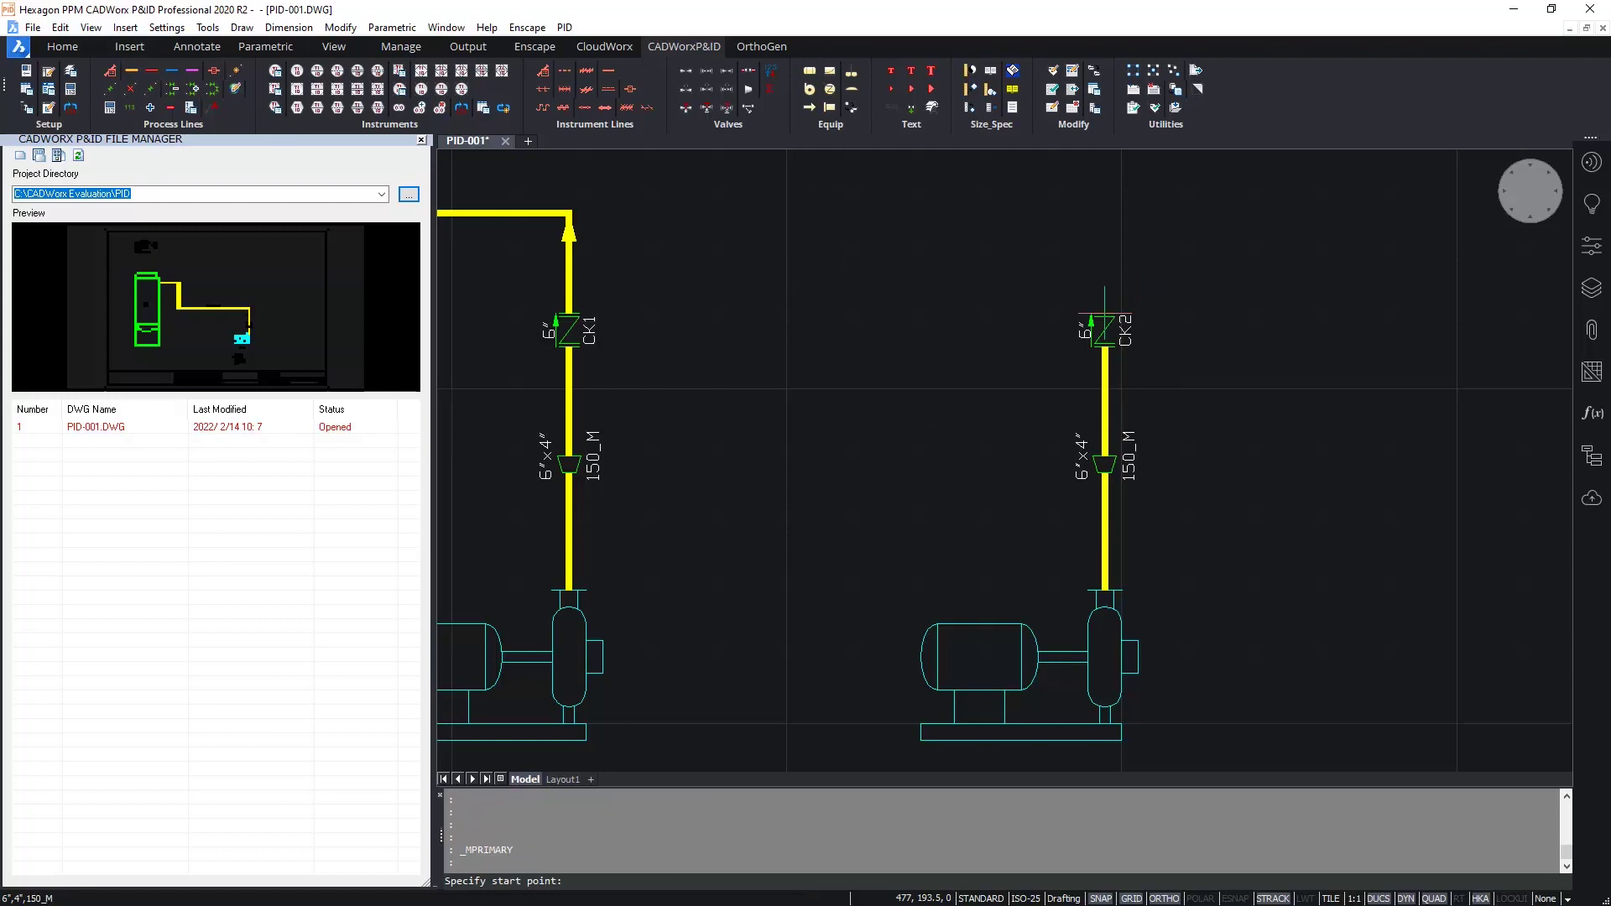
{"action": "left_click", "coordinate": [1104, 313]}
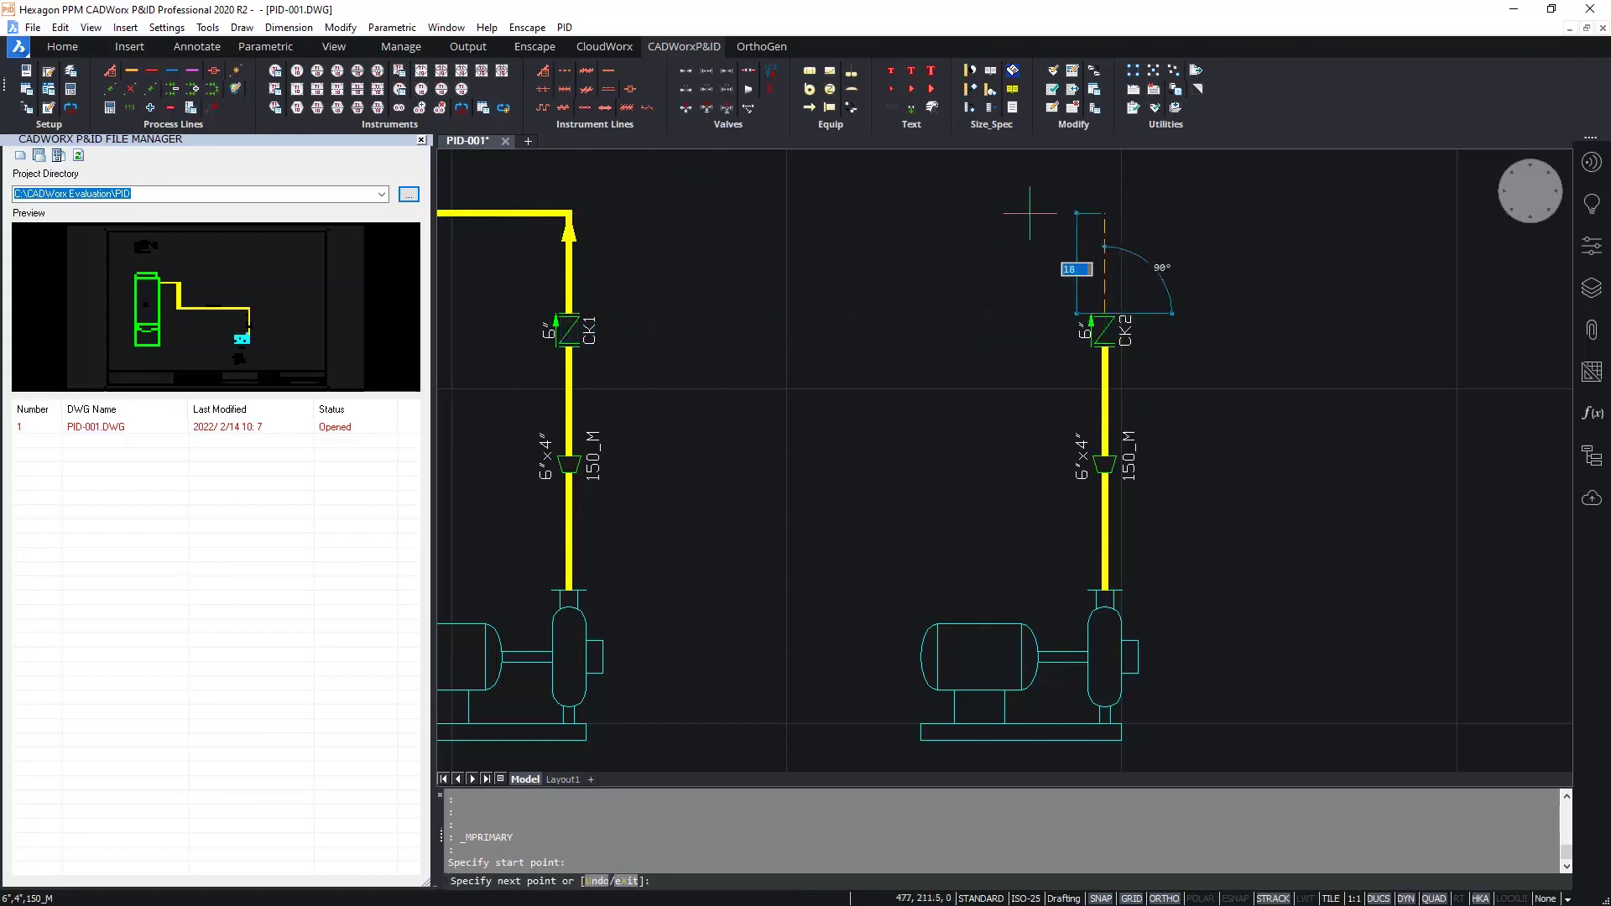
{"action": "left_click", "coordinate": [1090, 214]}
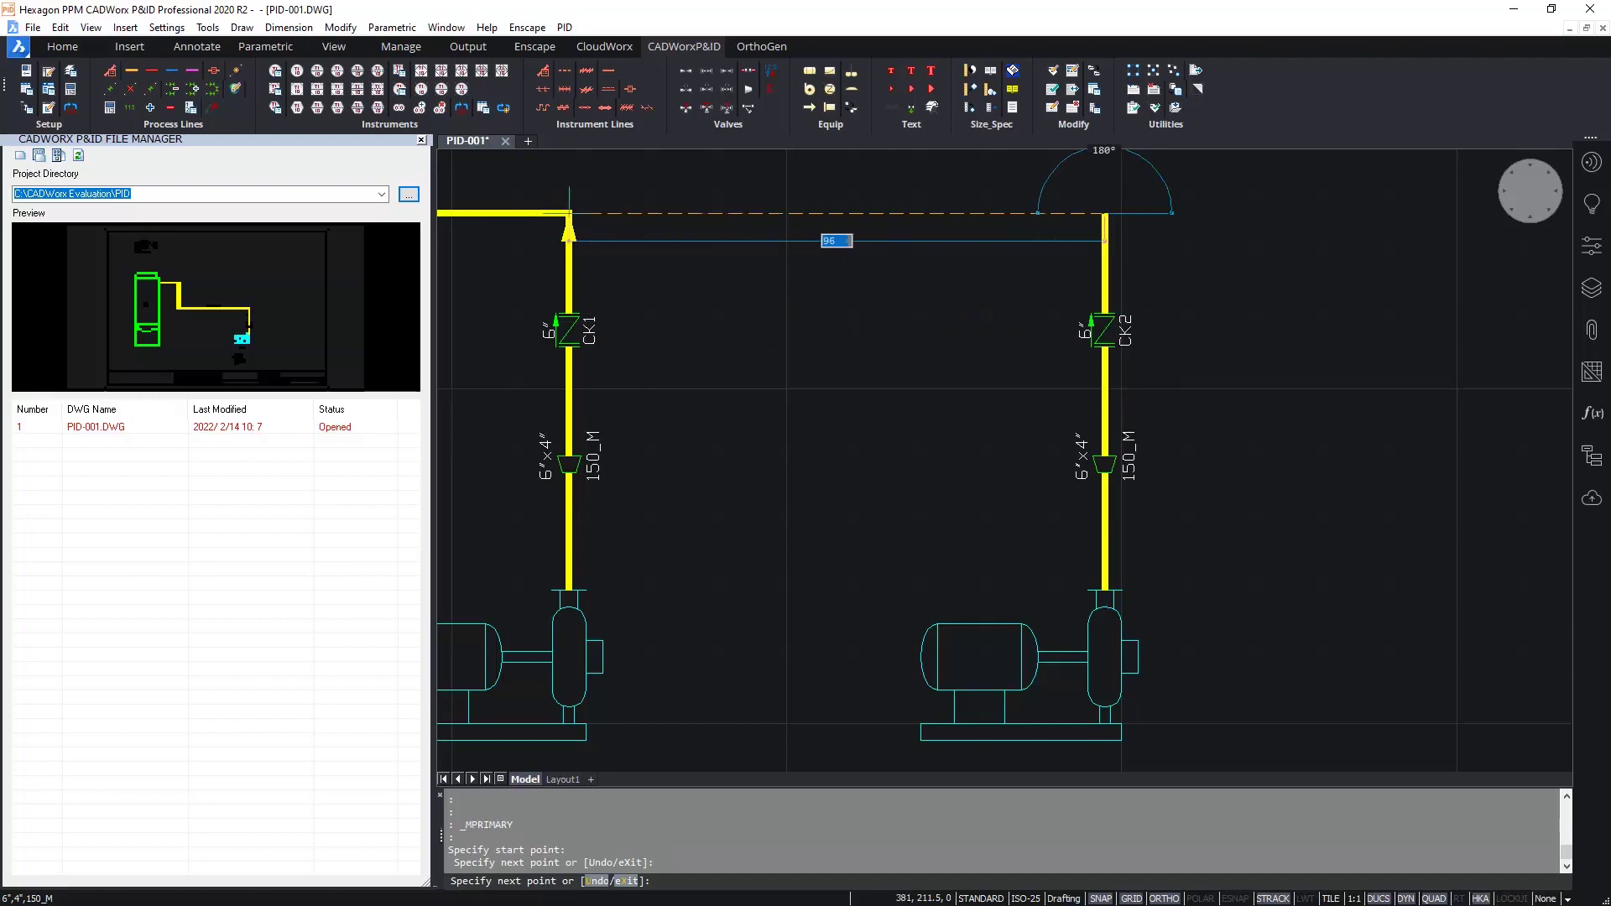
{"action": "left_click", "coordinate": [570, 213]}
{"action": "key", "text": "Return"}
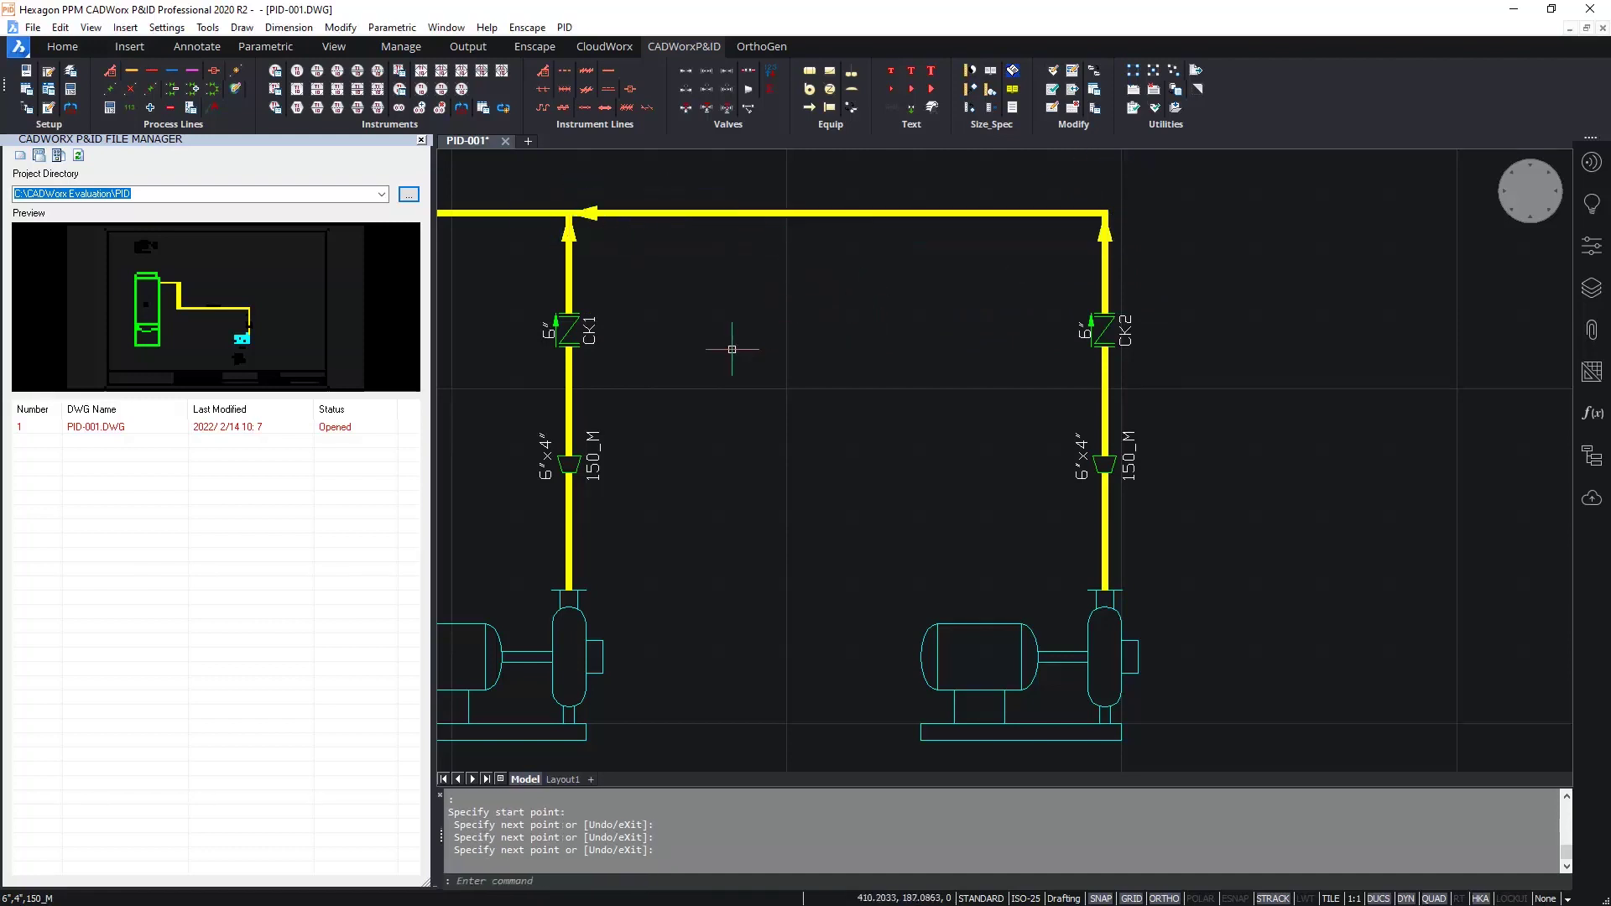
- Run Combine Line on the numbered 6"-ABC-123-150_M line and the lines, check valve and reducer of the P-102 branch
{"action": "middle_click_drag", "start_coordinate": [731, 349], "coordinate": [857, 347]}
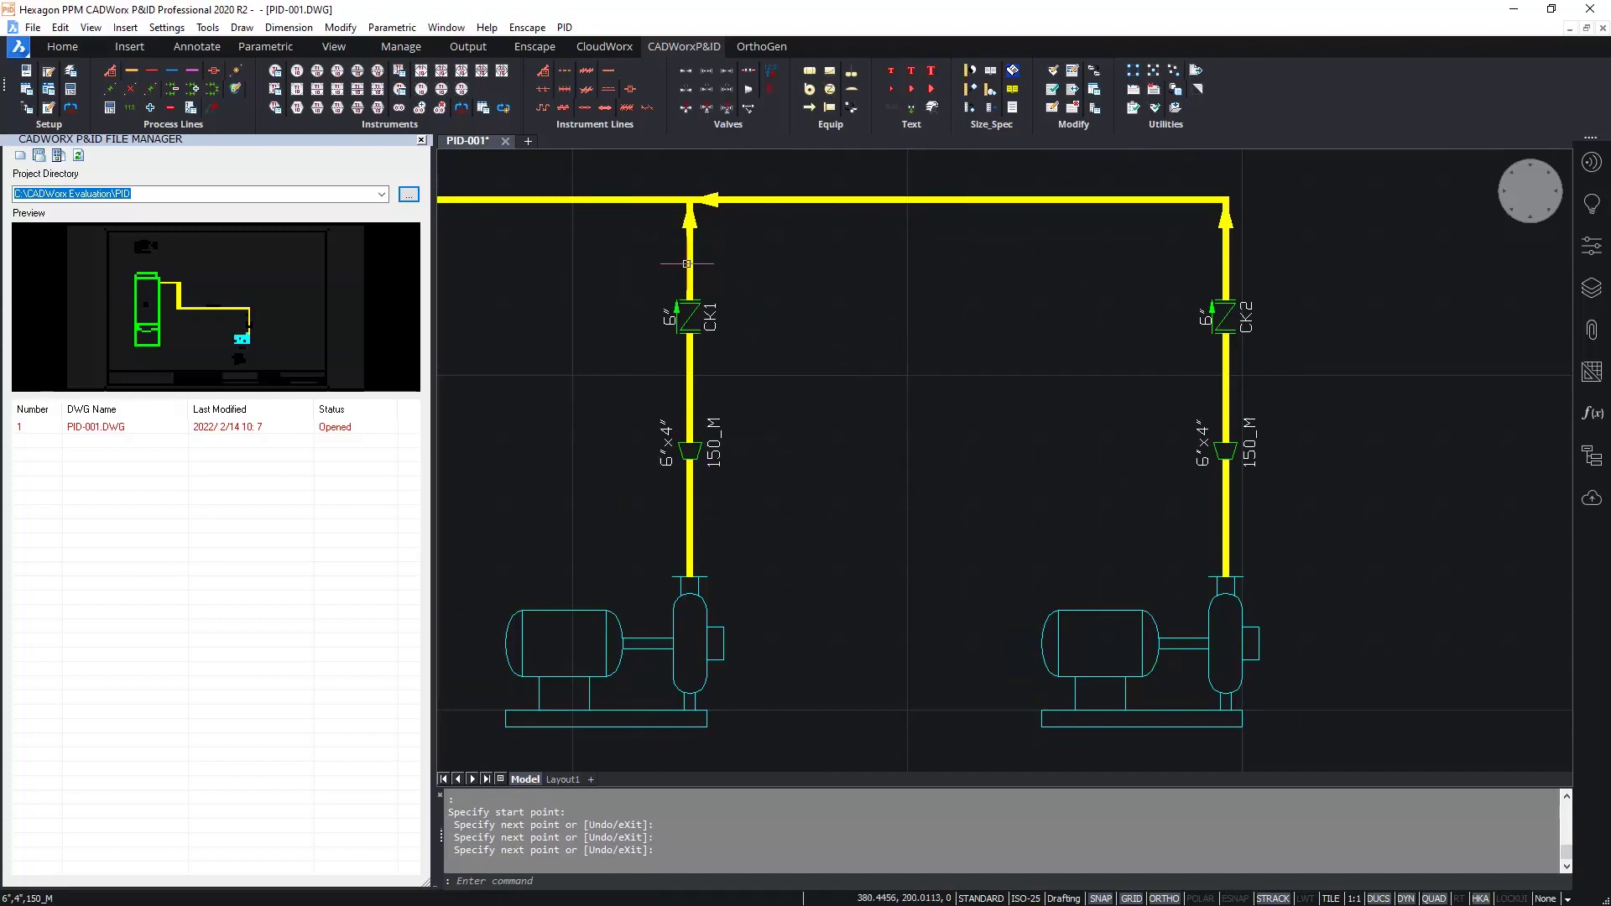
{"action": "left_click", "coordinate": [931, 199]}
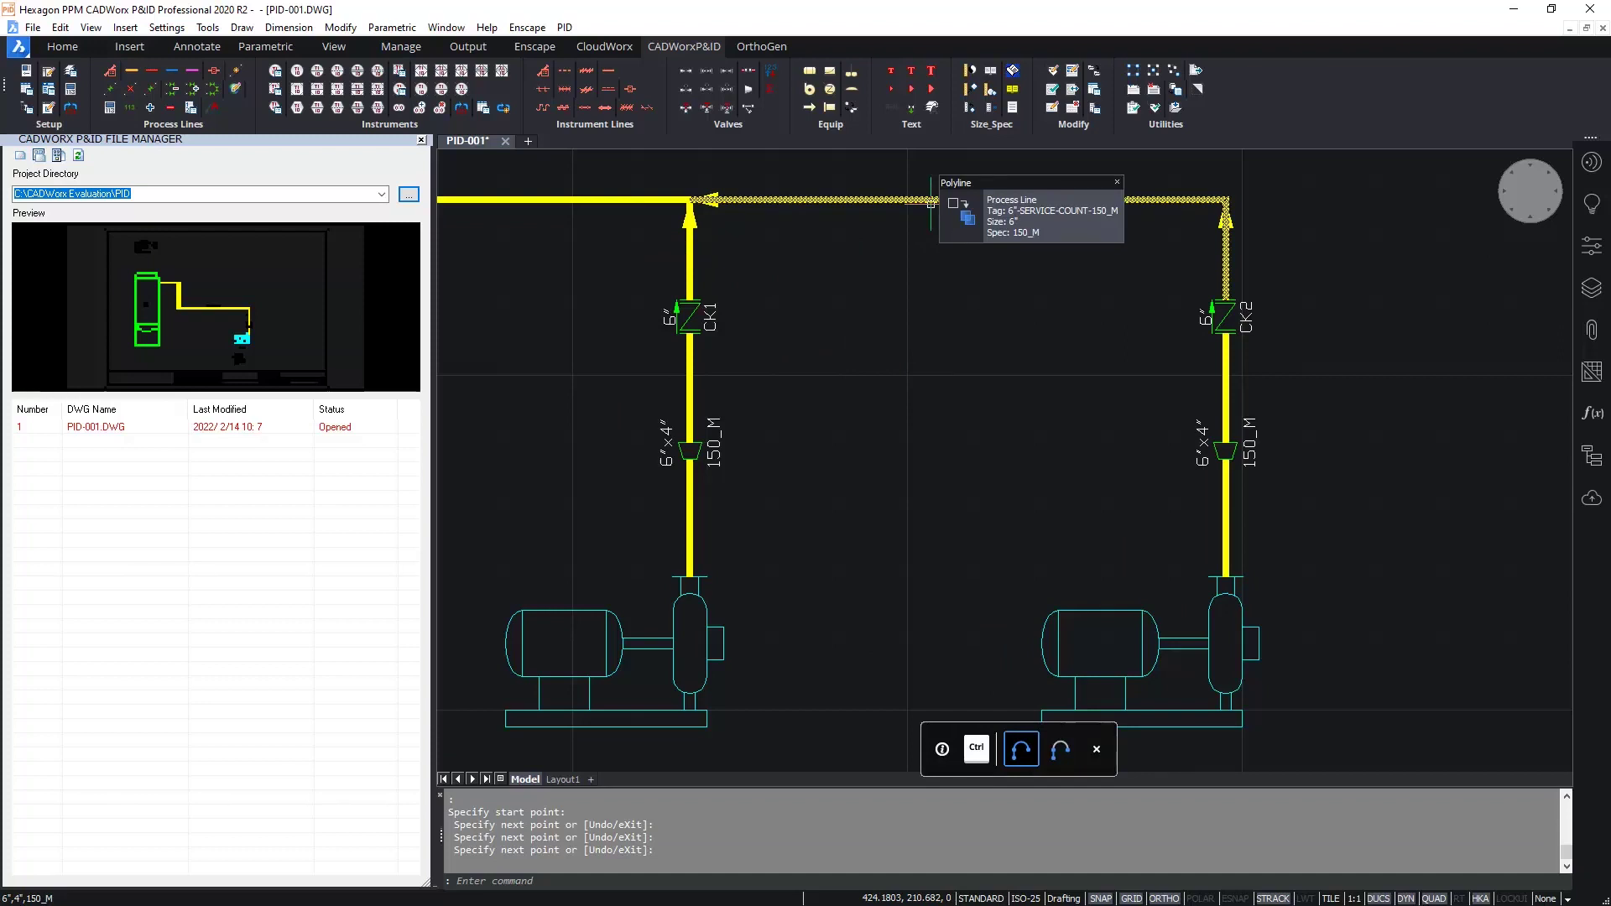
{"action": "key", "text": "Escape"}
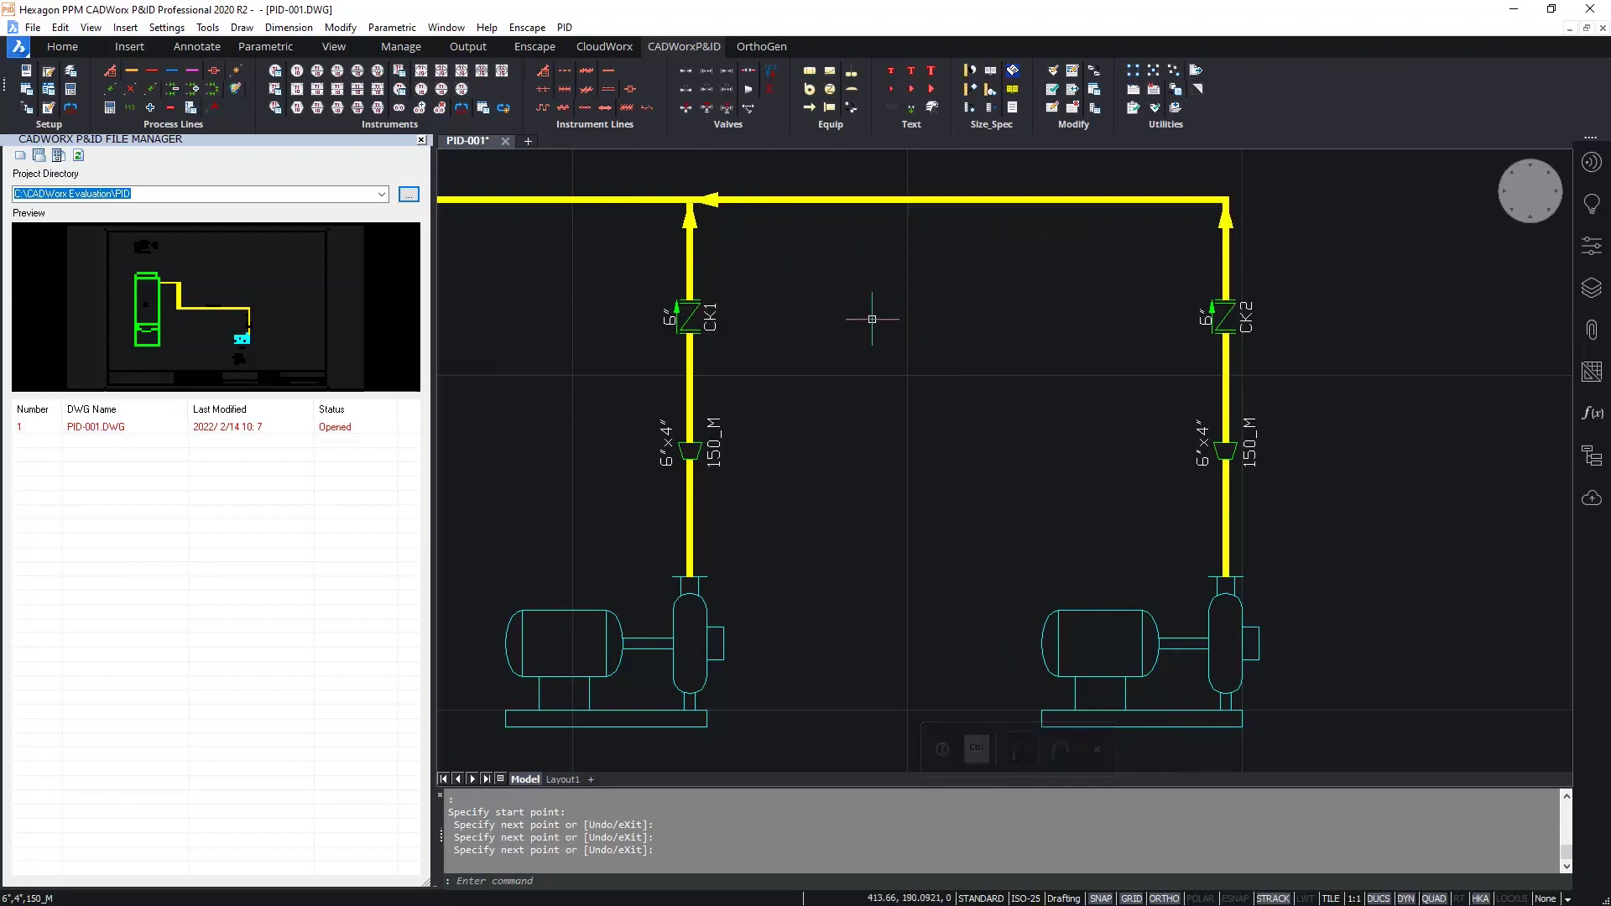
{"action": "scroll", "coordinate": [843, 307], "scroll_direction": "down", "scroll_amount": 2}
{"action": "middle_click_drag", "start_coordinate": [814, 300], "coordinate": [948, 333]}
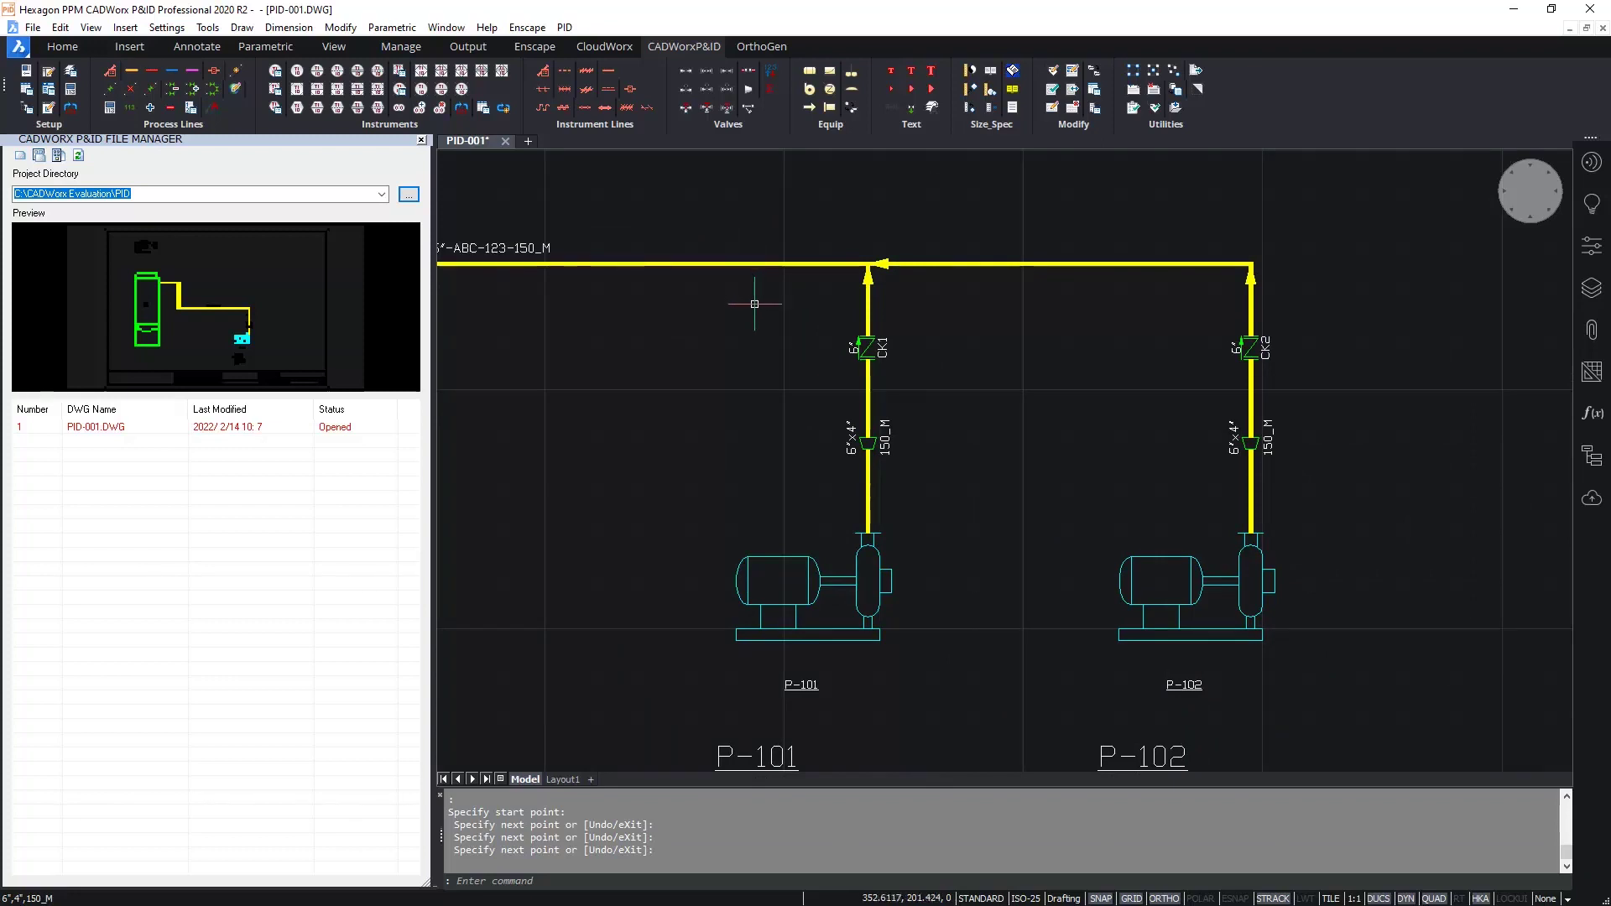
{"action": "left_click", "coordinate": [976, 263]}
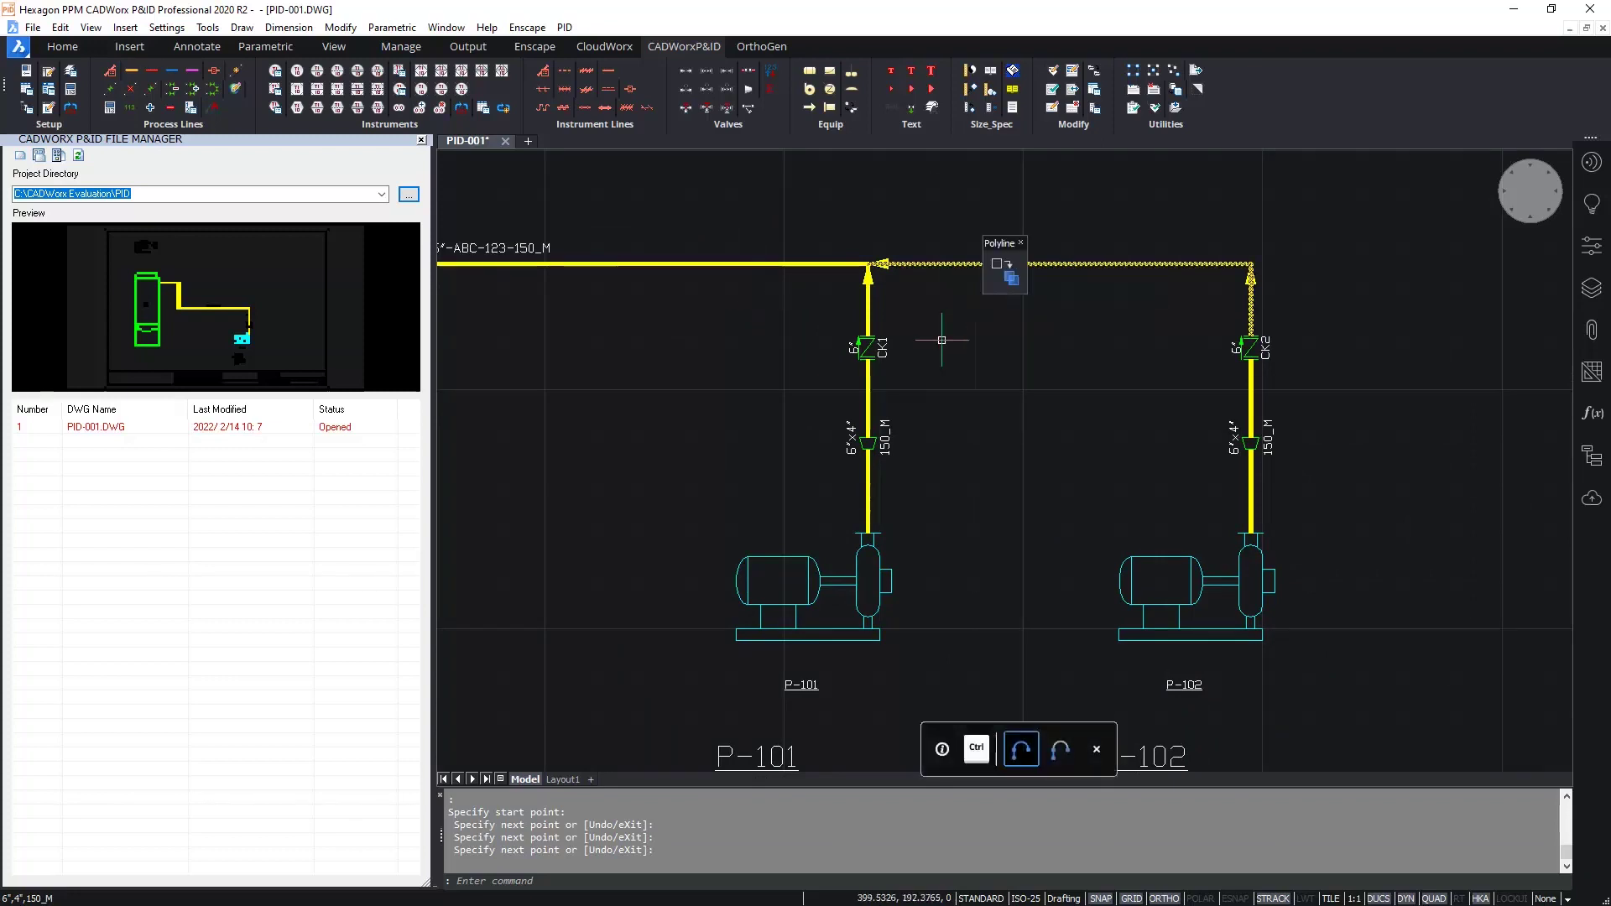
{"action": "left_click", "coordinate": [109, 90]}
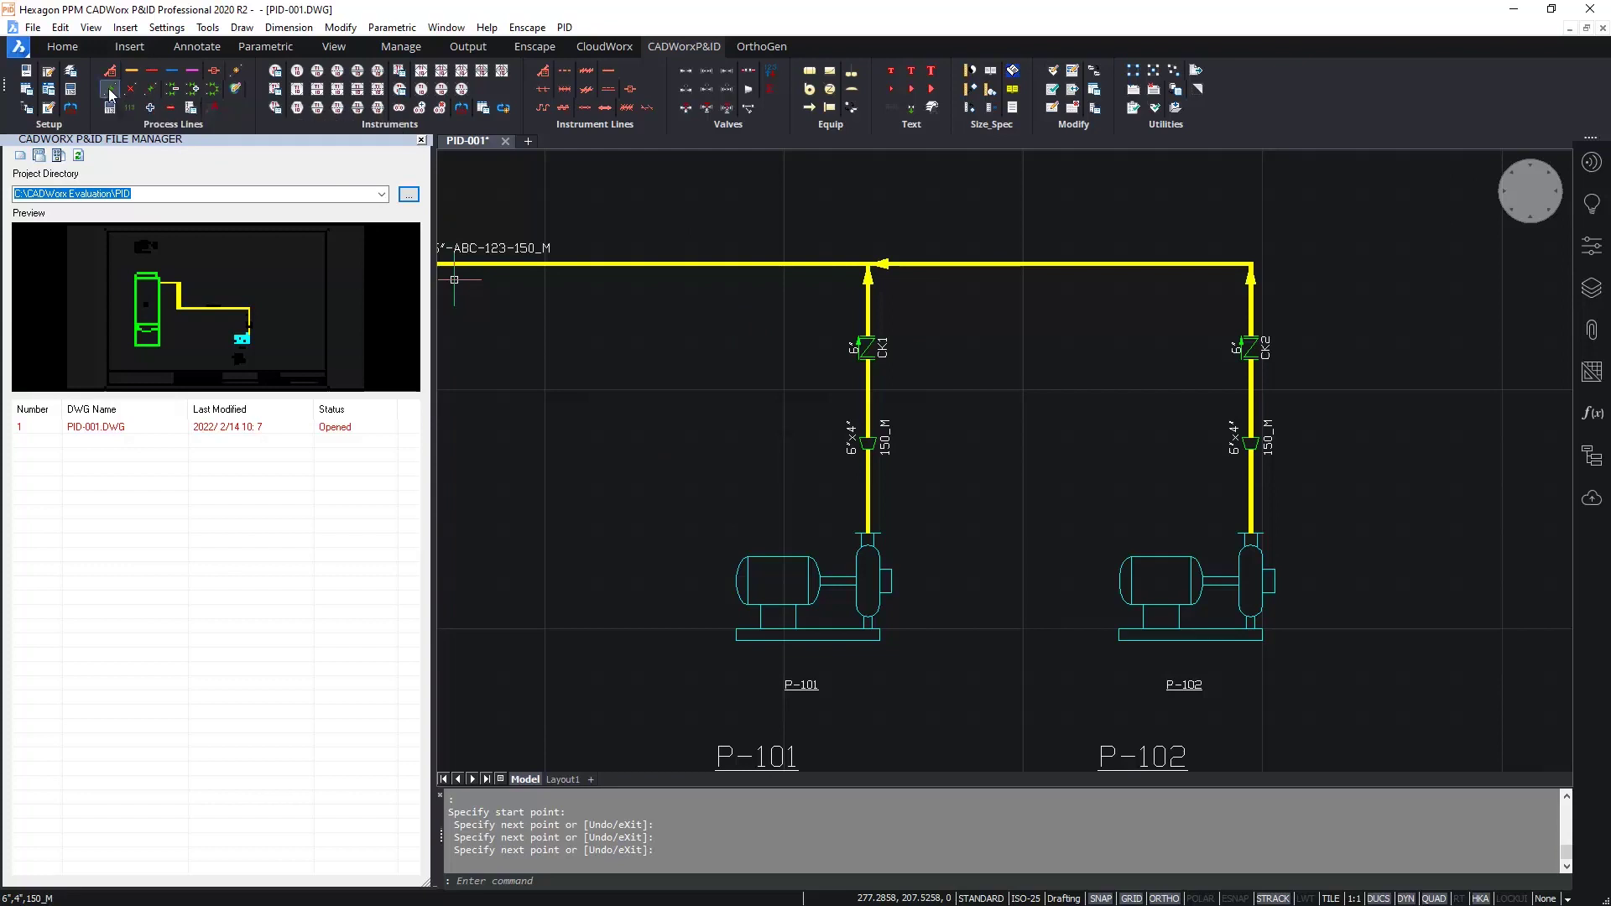
{"action": "left_click", "coordinate": [110, 90]}
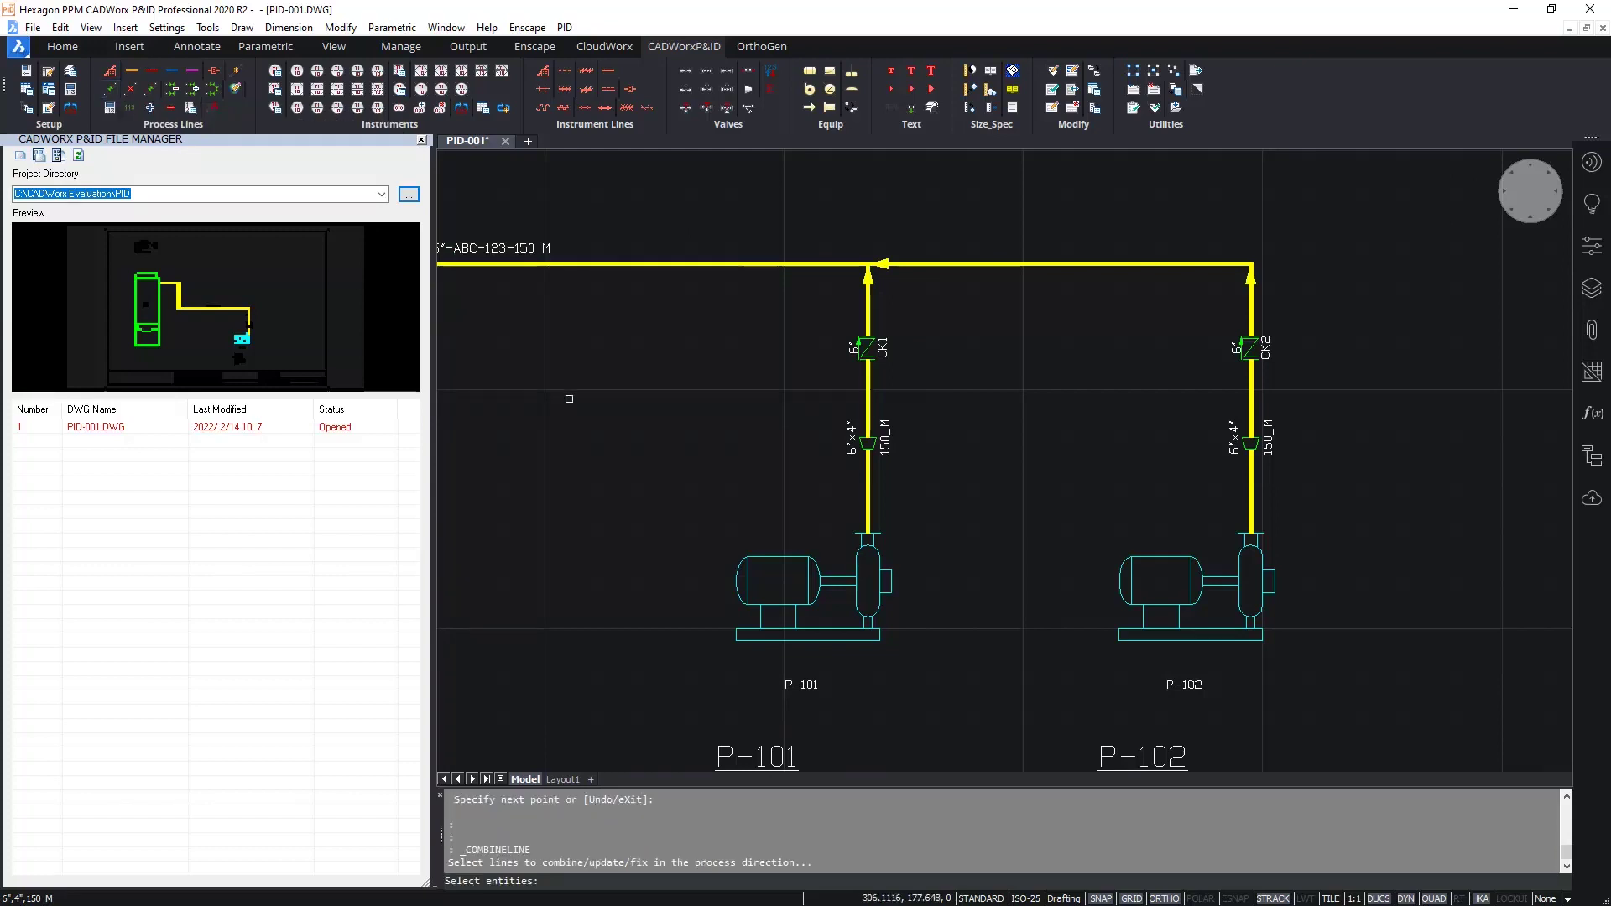
{"action": "left_click", "coordinate": [625, 264]}
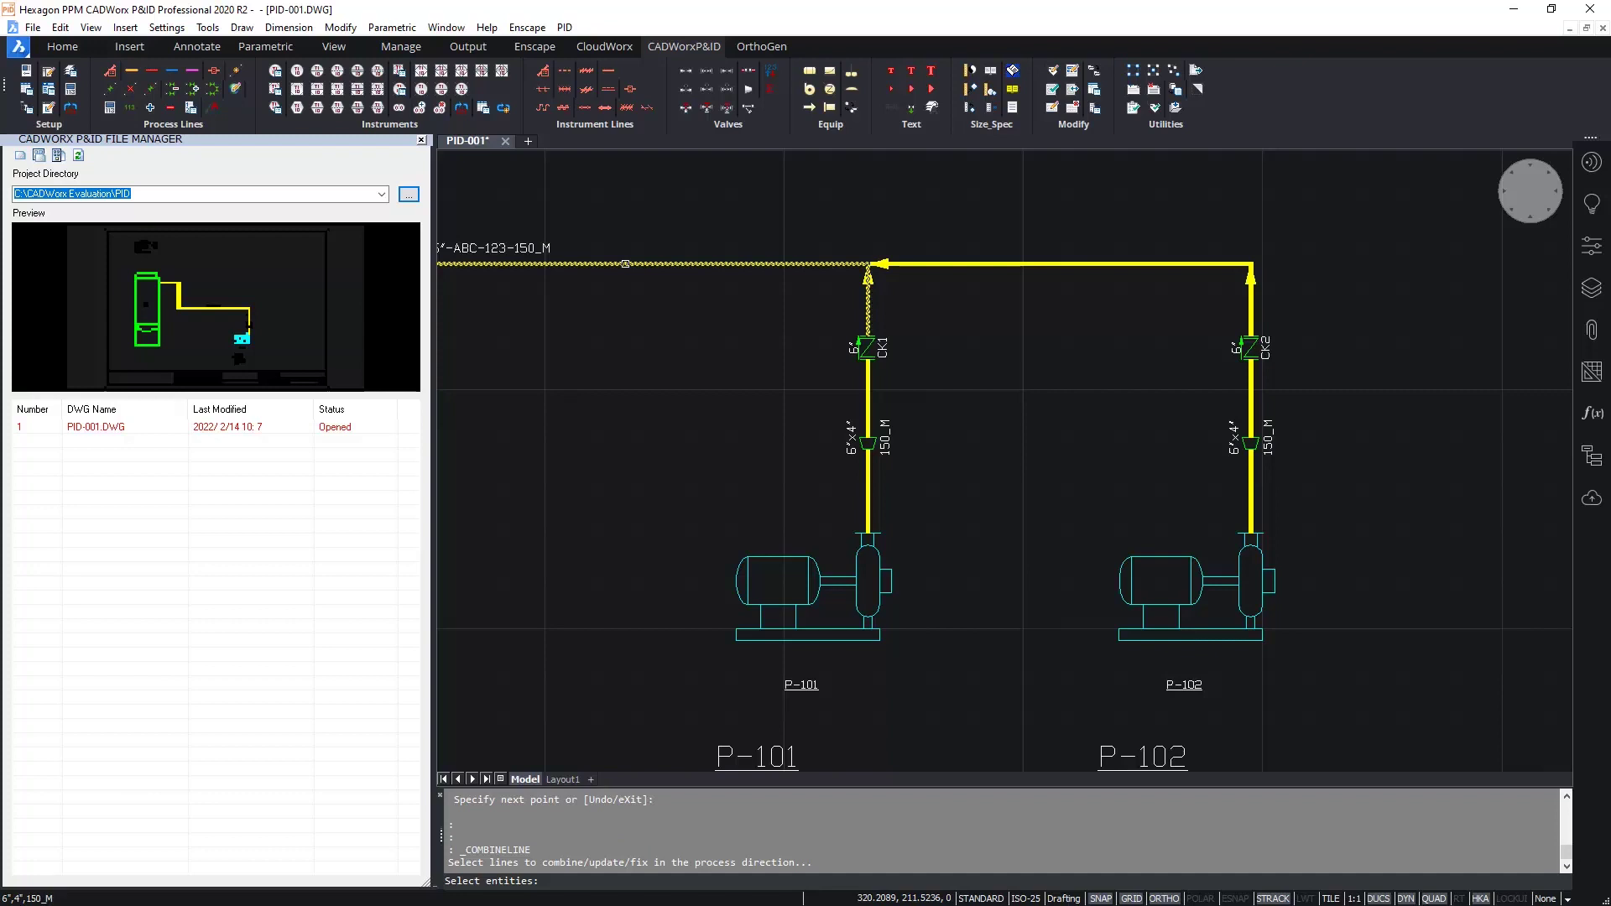
{"action": "left_click", "coordinate": [1346, 499]}
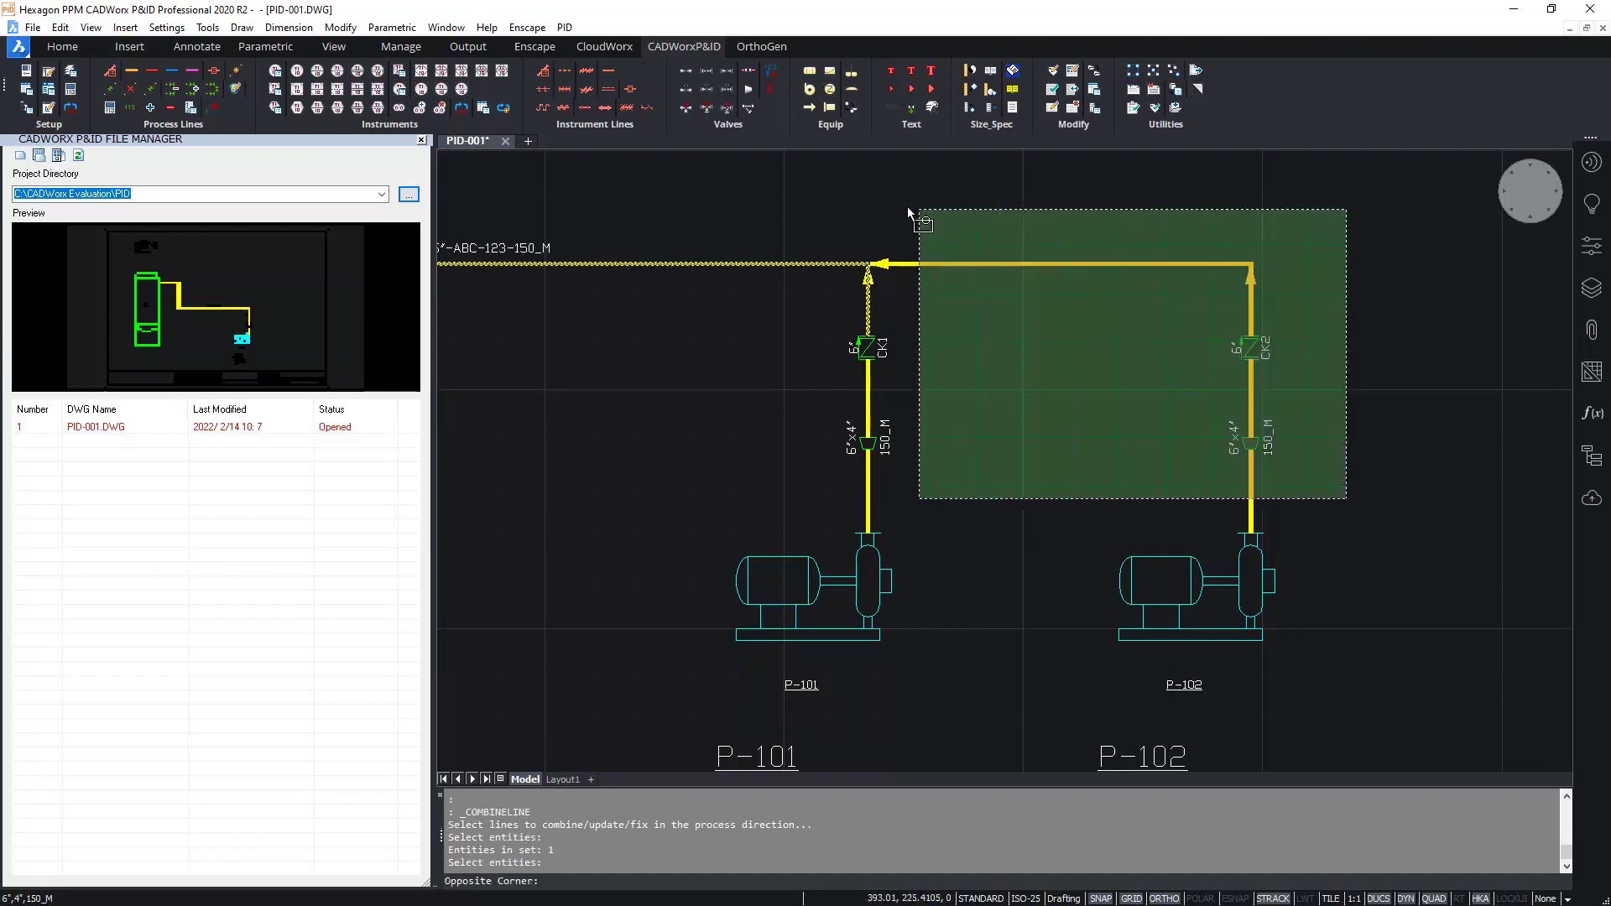
{"action": "left_click", "coordinate": [902, 208]}
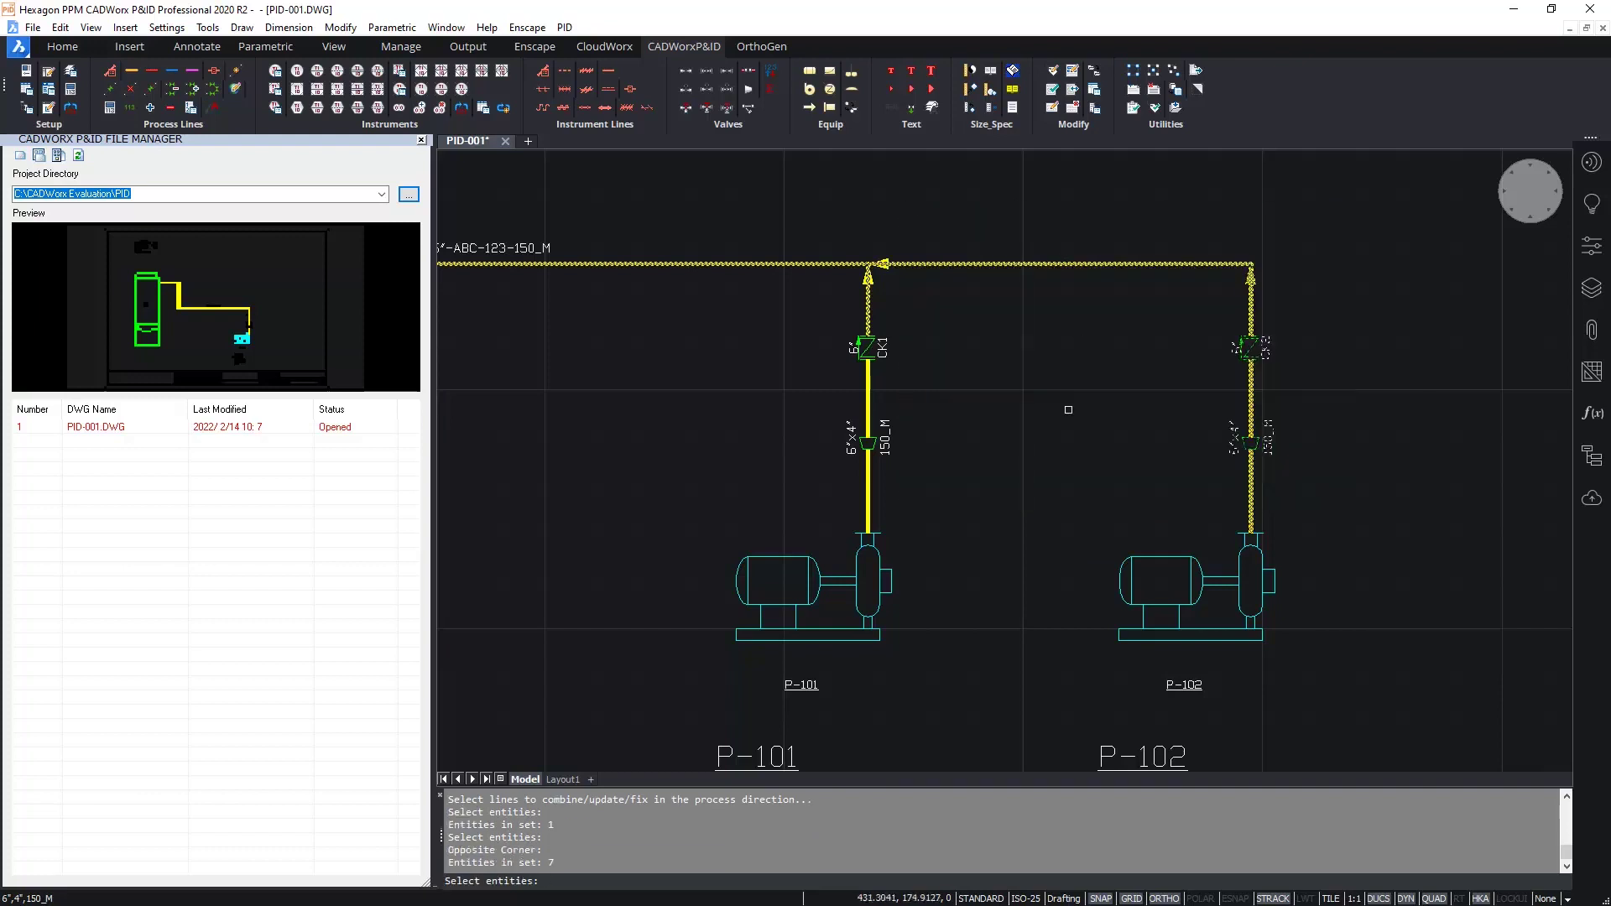
{"action": "key", "text": "Return"}
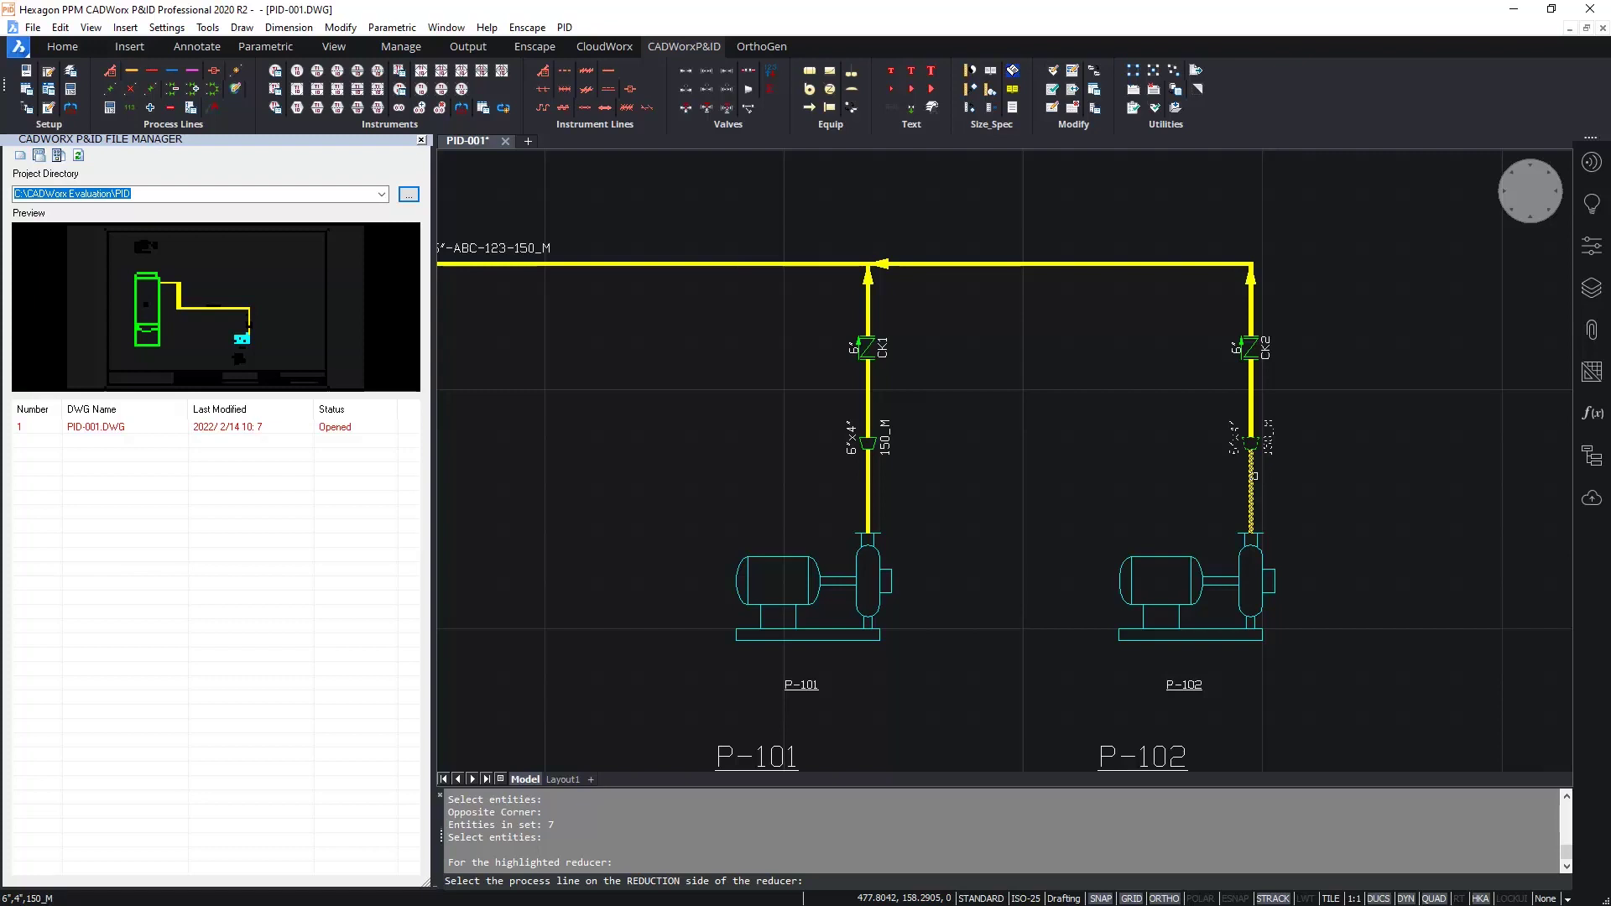
- For the reducer above P-102, assign the line below as the reduction side and the line above as the main side
{"action": "scroll", "coordinate": [1254, 476], "scroll_direction": "up", "scroll_amount": 3}
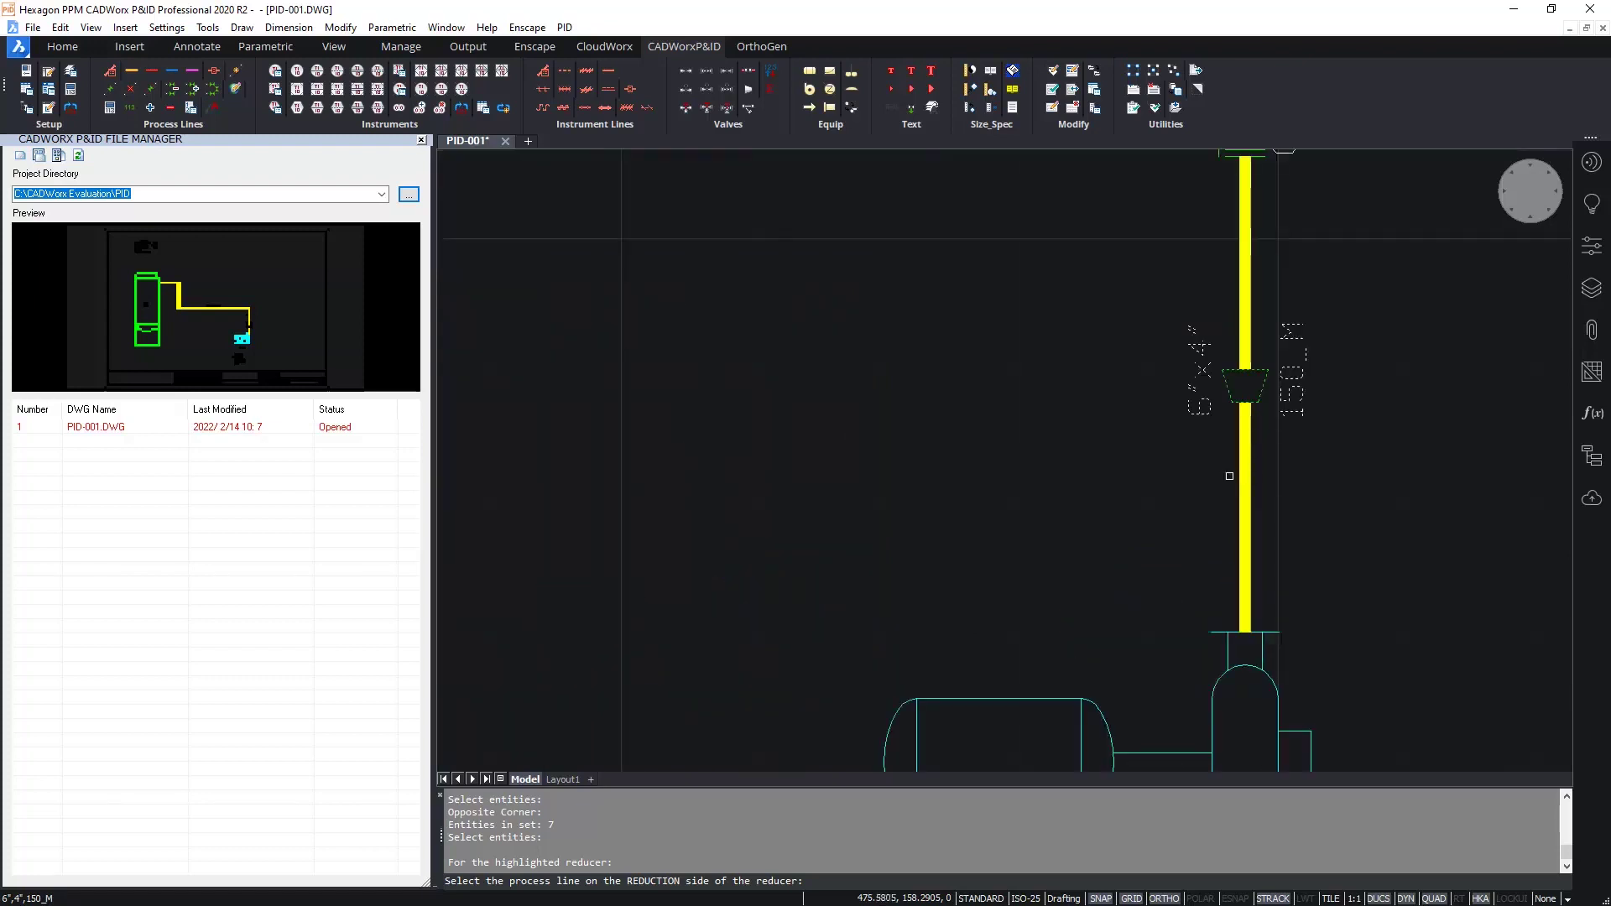
{"action": "scroll", "coordinate": [1245, 478], "scroll_direction": "down", "scroll_amount": 2}
{"action": "left_click", "coordinate": [1245, 477]}
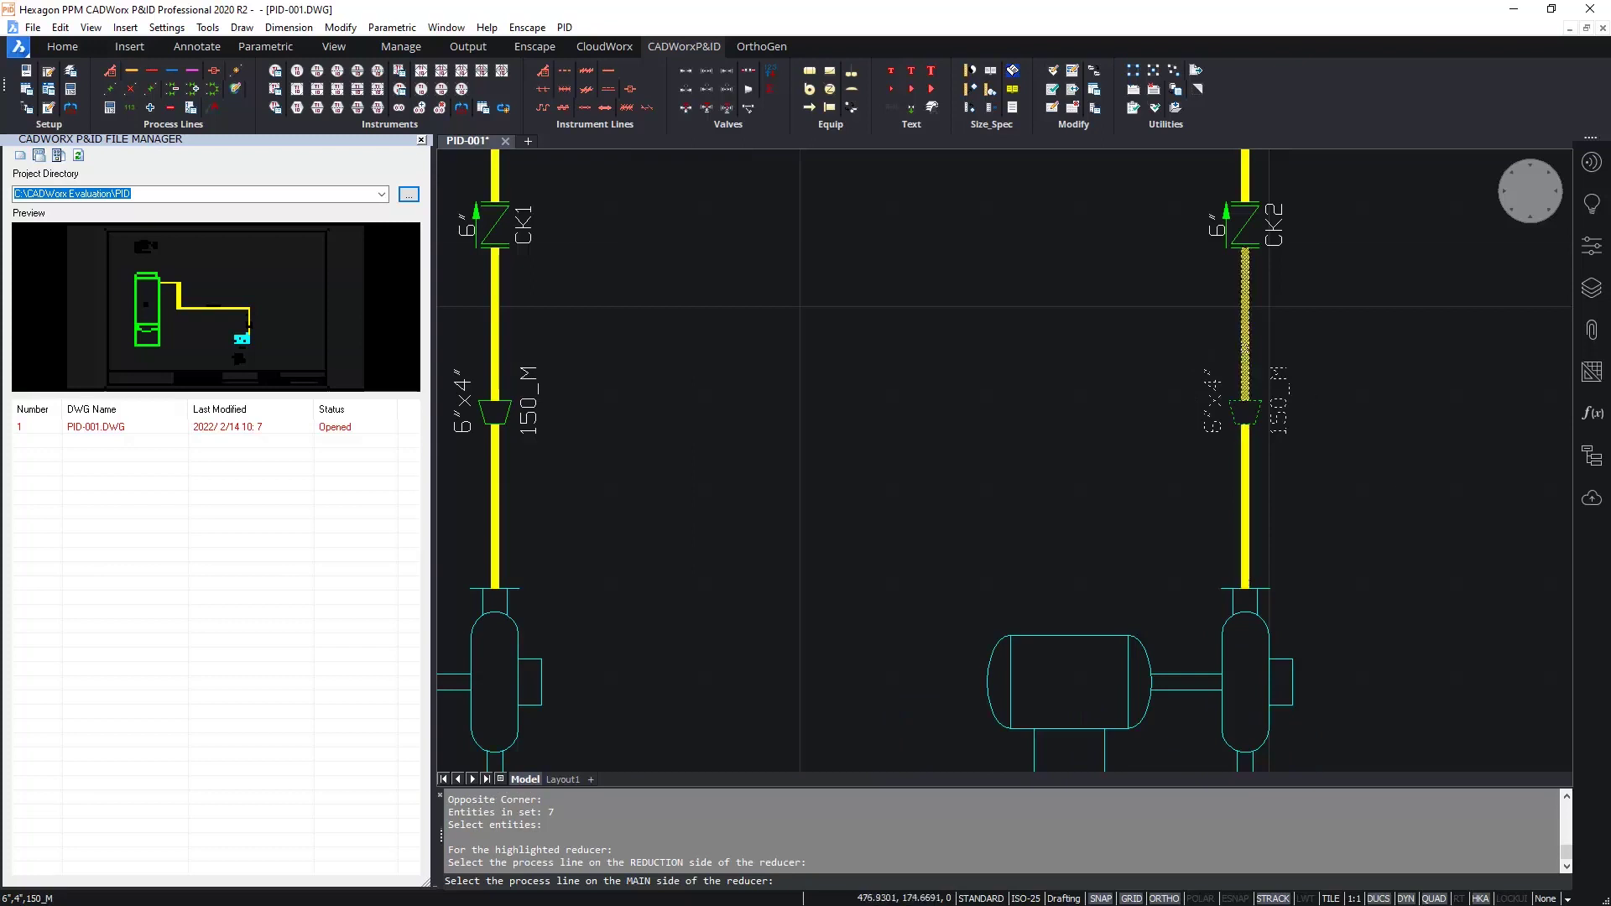
{"action": "left_click", "coordinate": [1251, 348]}
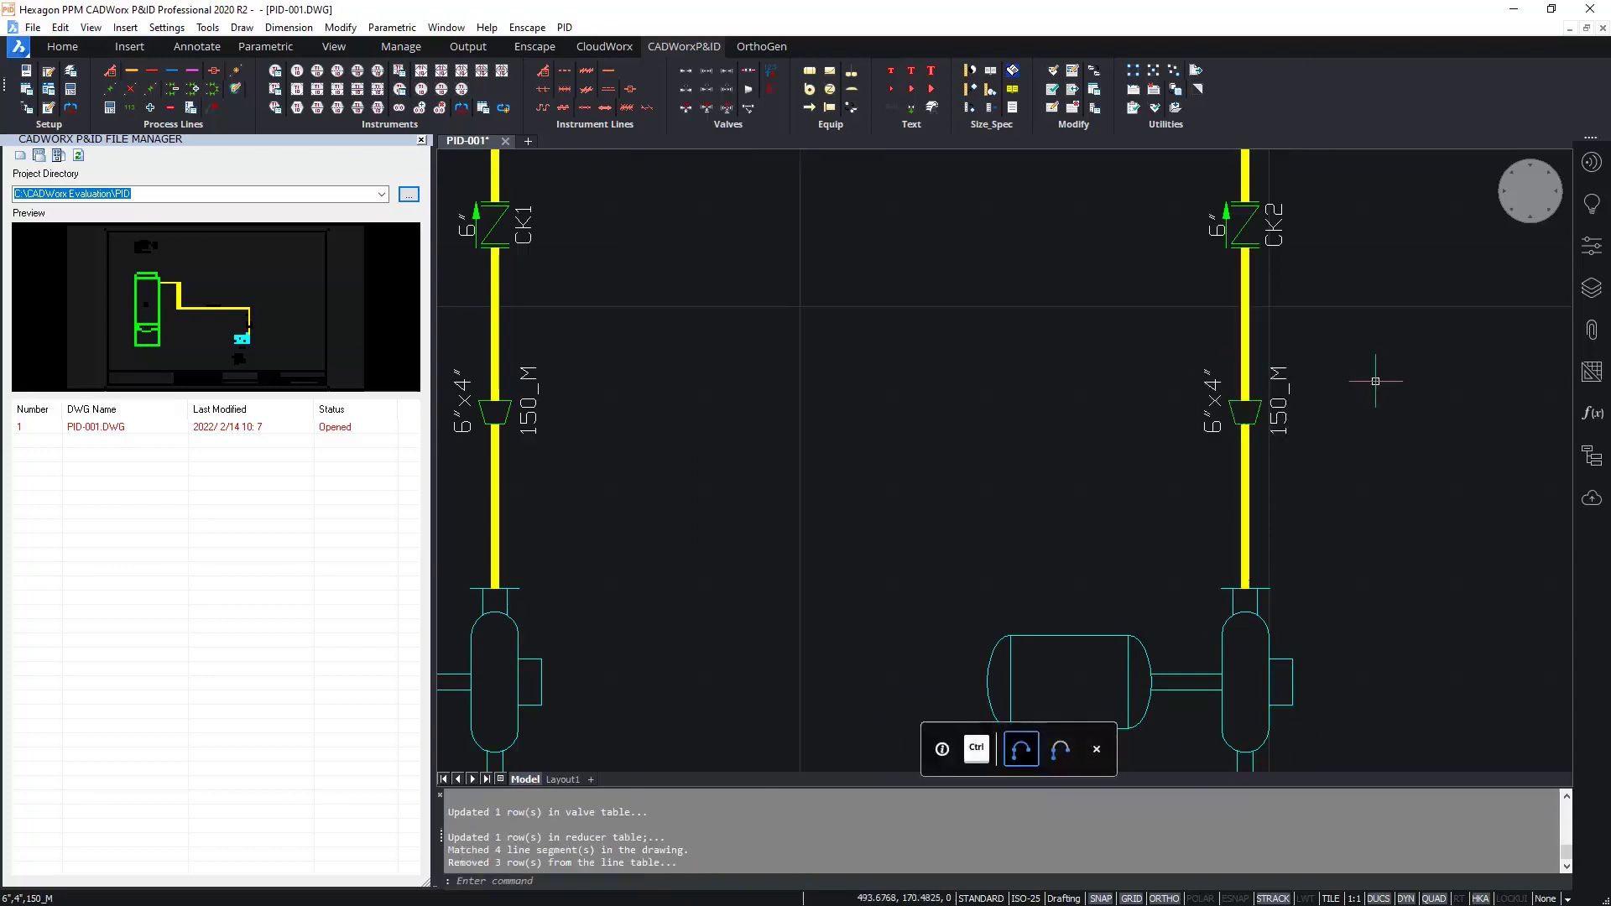
- Review the size, spec and tag data of the process line above check valve CK2
{"action": "scroll", "coordinate": [1375, 381], "scroll_direction": "down", "scroll_amount": 2}
{"action": "middle_click_drag", "start_coordinate": [1377, 305], "coordinate": [1371, 396]}
{"action": "double_click", "coordinate": [1274, 296]}
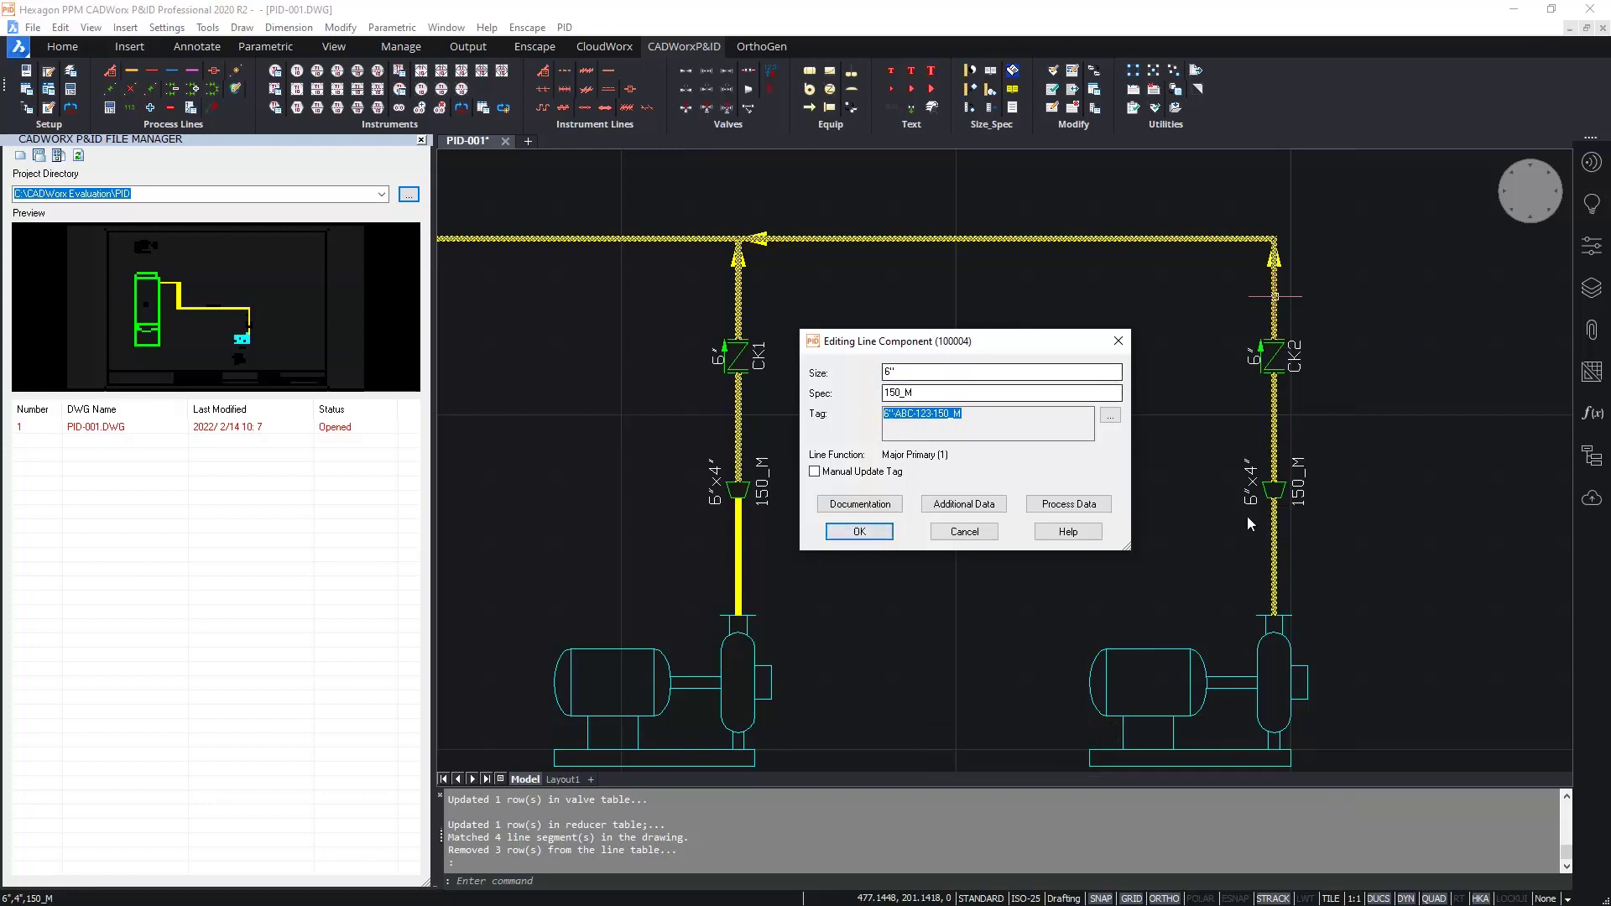
{"action": "left_click", "coordinate": [859, 531]}
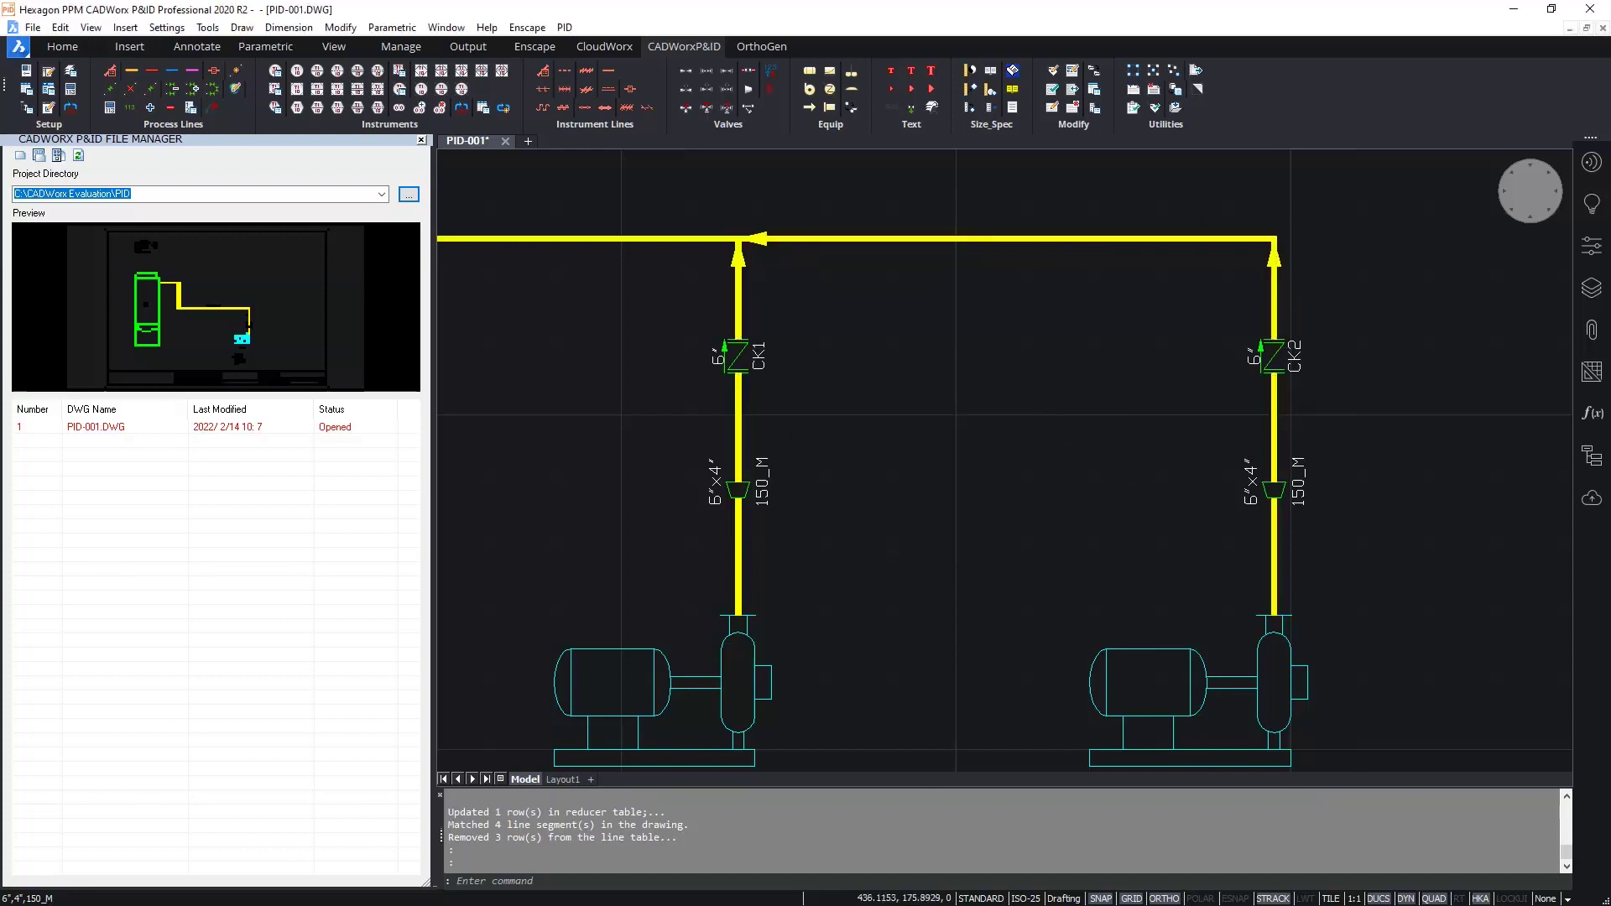
- Insert a flanged gate valve (Gate Flg) into the horizontal process line beside vessel V-201's upper nozzle
{"action": "middle_click", "coordinate": [1045, 437]}
{"action": "middle_click", "coordinate": [1046, 437]}
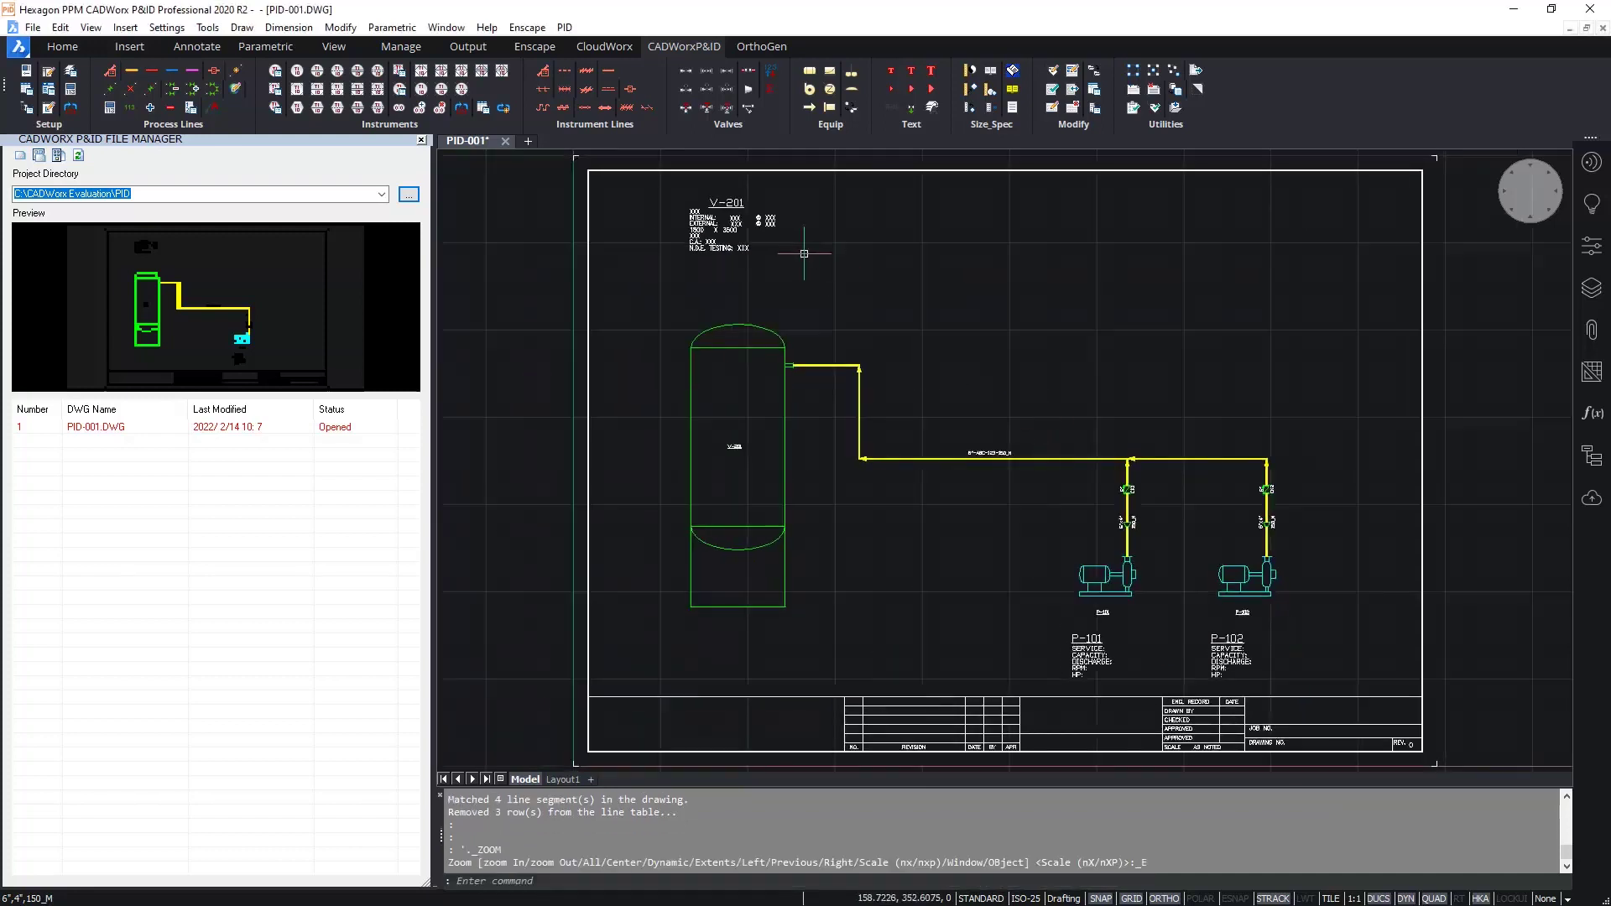
{"action": "left_click", "coordinate": [727, 73]}
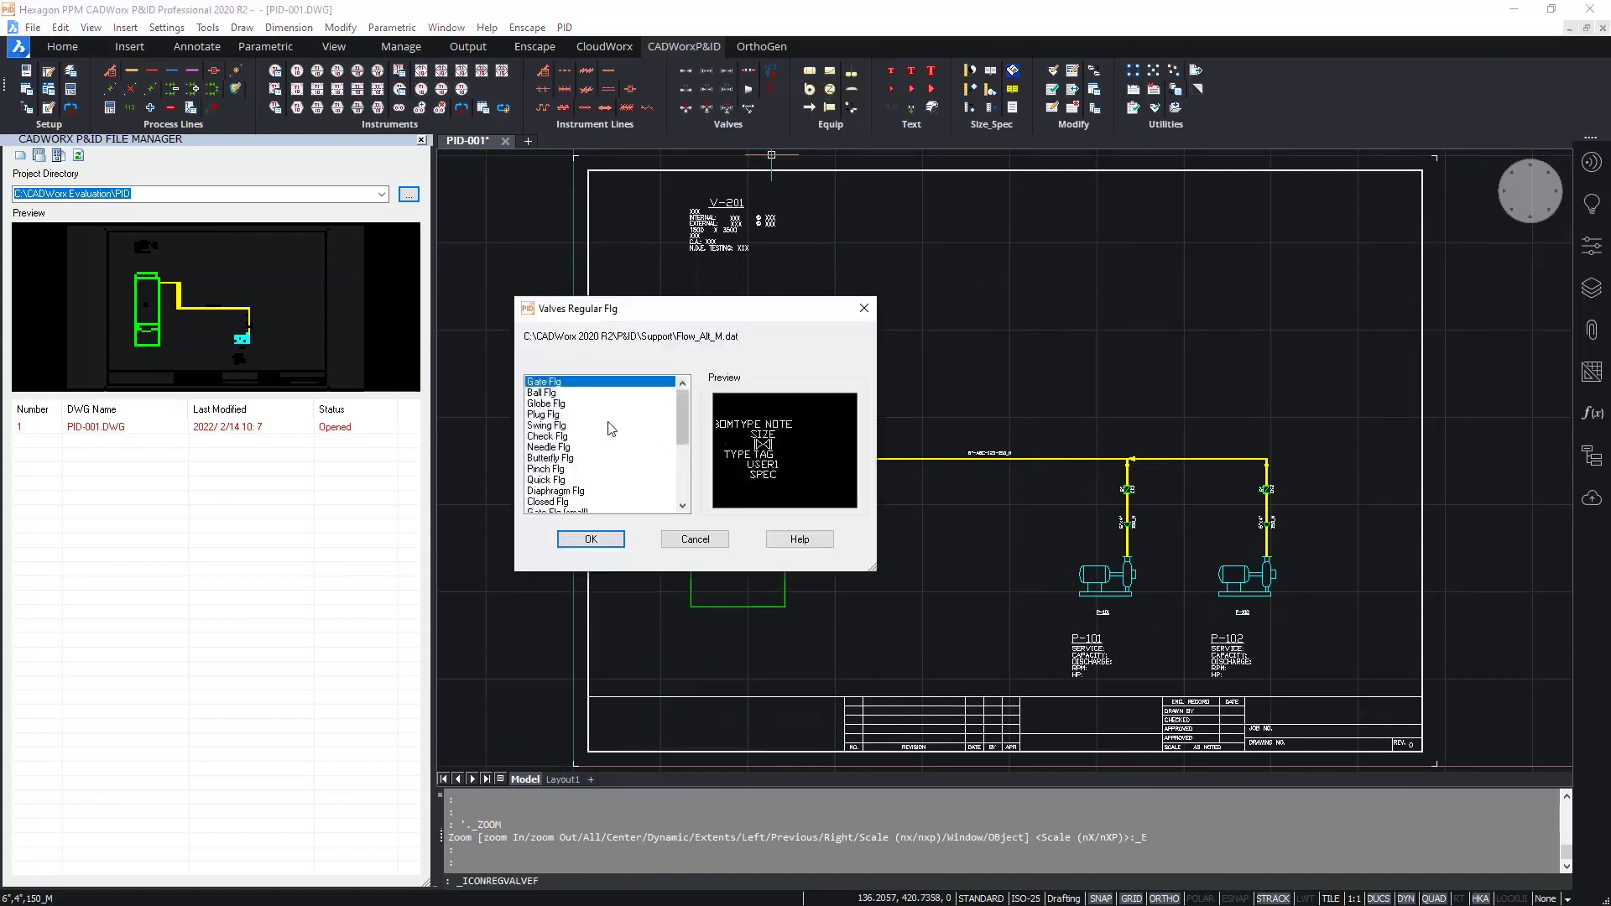
{"action": "left_click", "coordinate": [580, 537]}
{"action": "scroll", "coordinate": [819, 358], "scroll_direction": "up", "scroll_amount": 8}
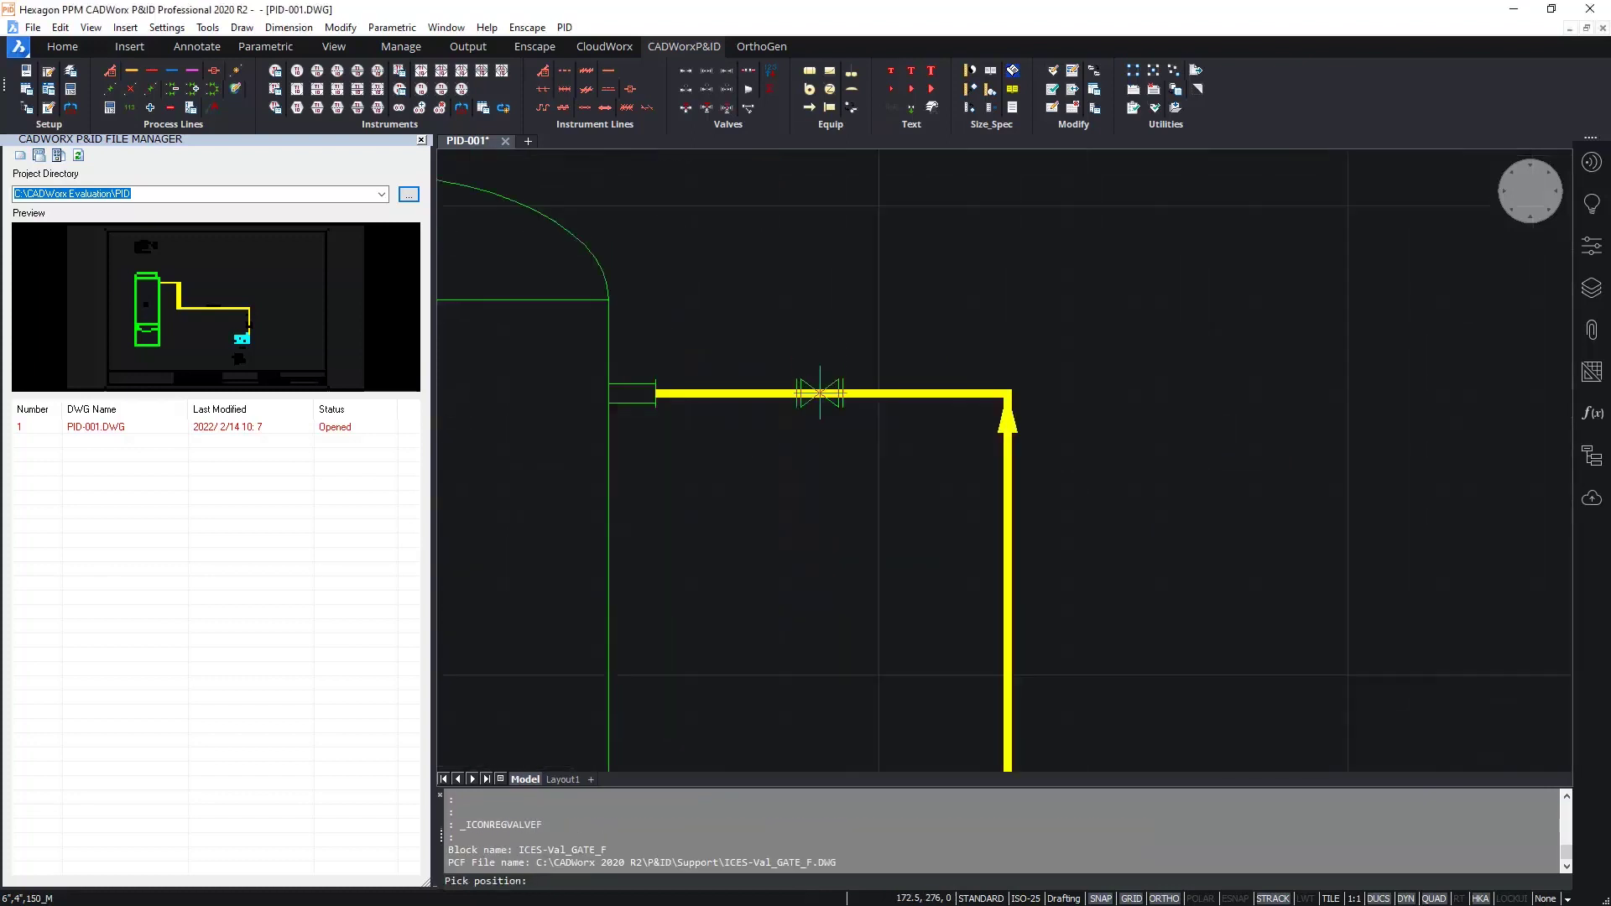
{"action": "left_click", "coordinate": [819, 391]}
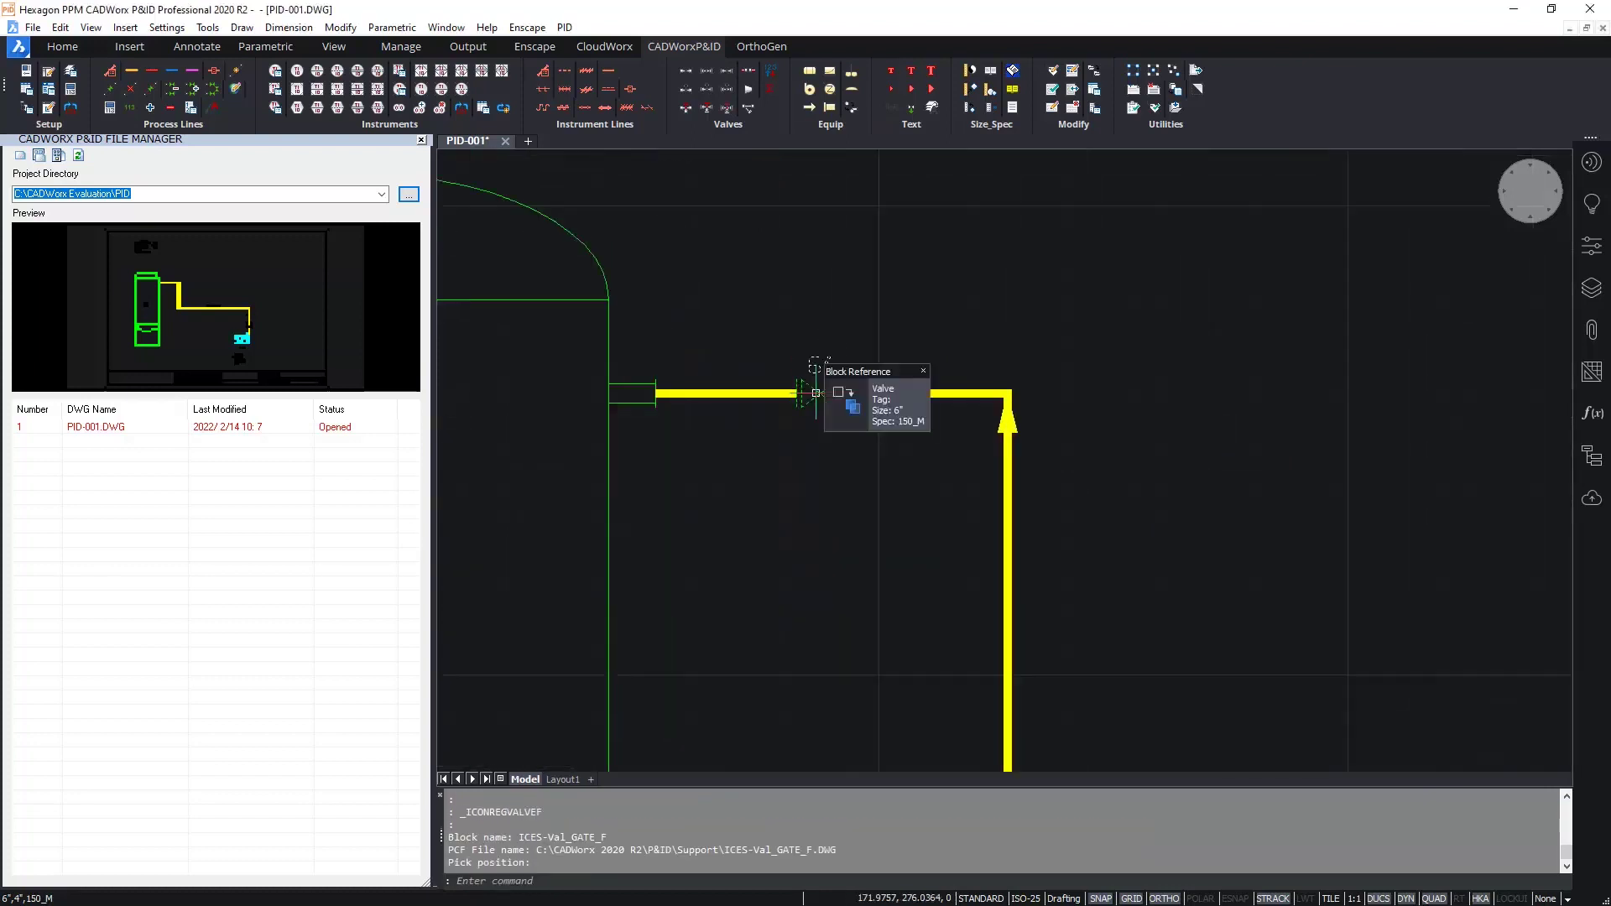
- Set the tag of the gate valve beside vessel V-201 to GV3
{"action": "double_click", "coordinate": [816, 392]}
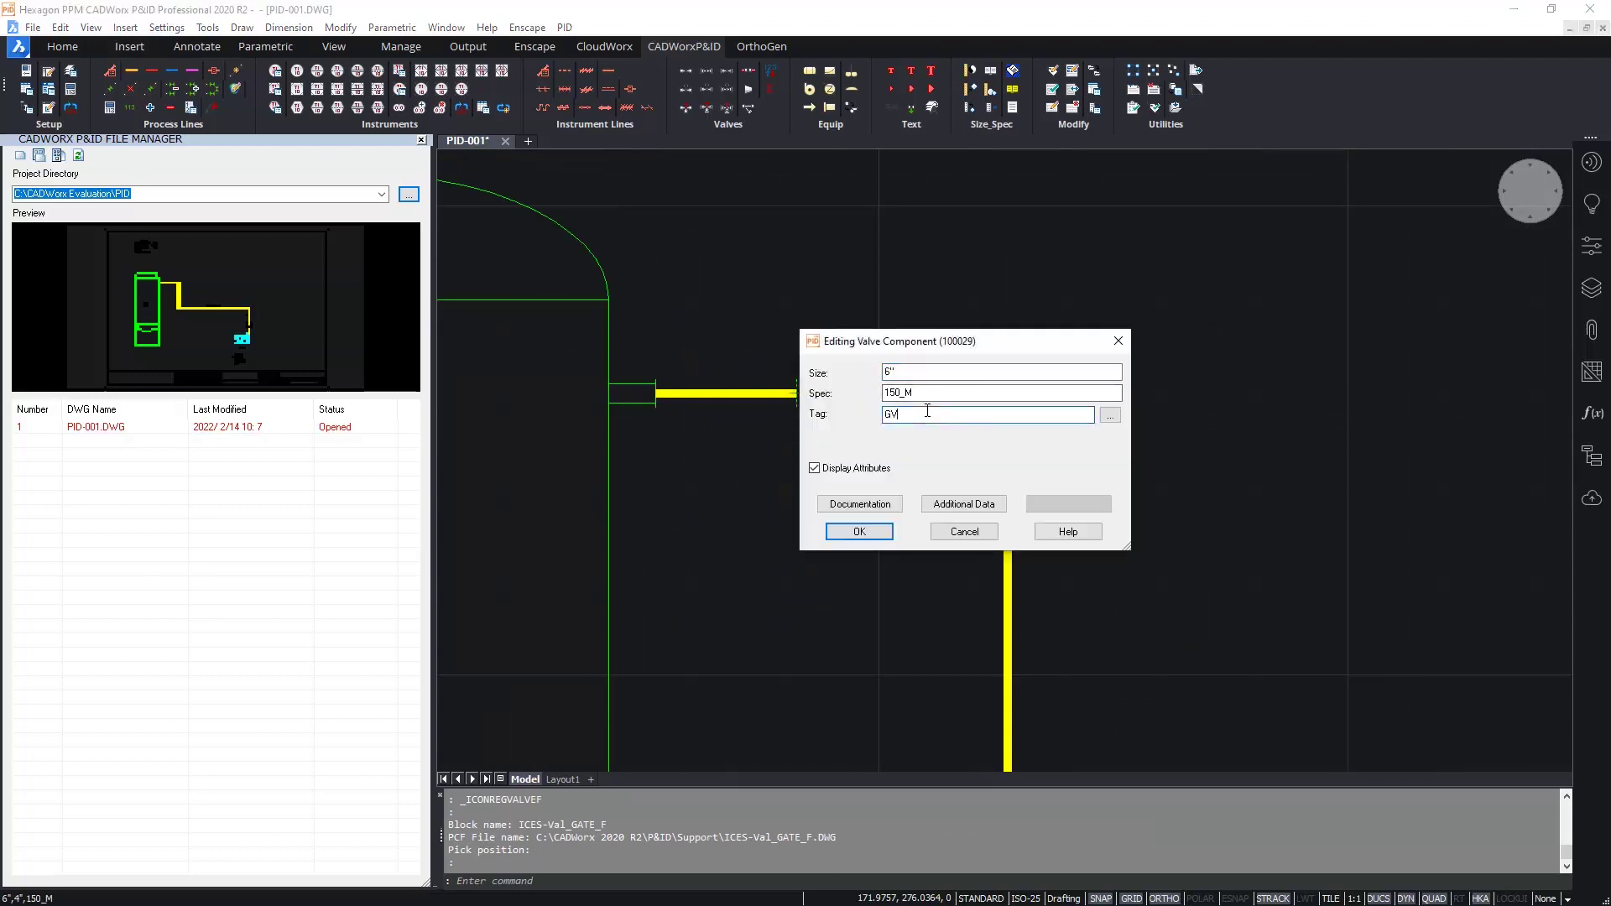
{"action": "key", "text": "Return"}
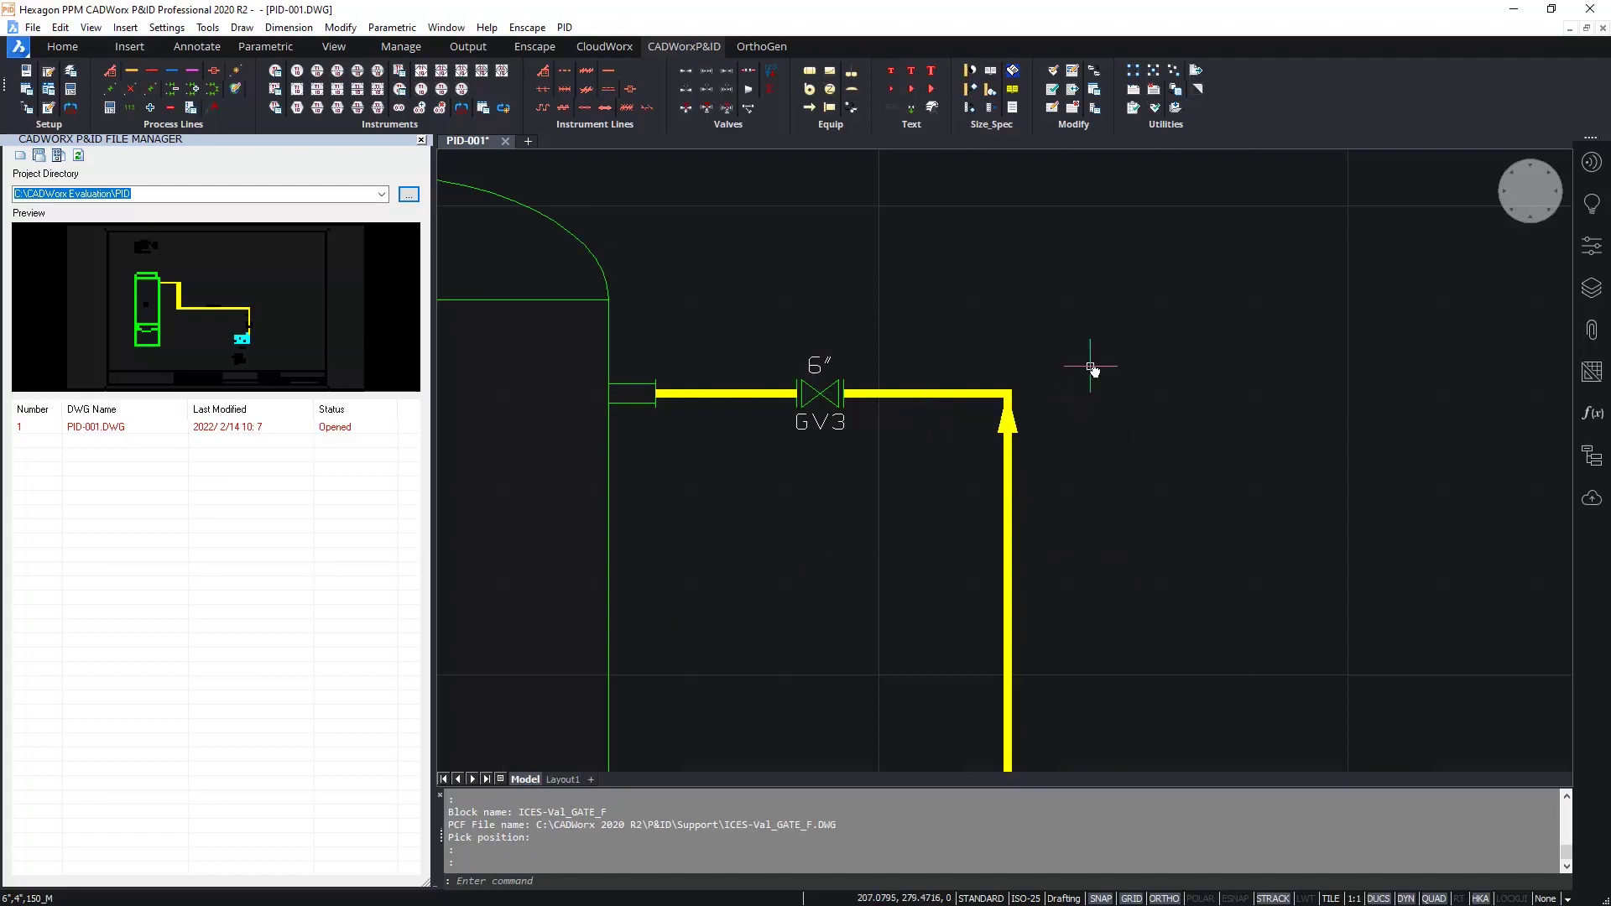
{"action": "middle_click", "coordinate": [1090, 366]}
{"action": "middle_click", "coordinate": [1090, 365]}
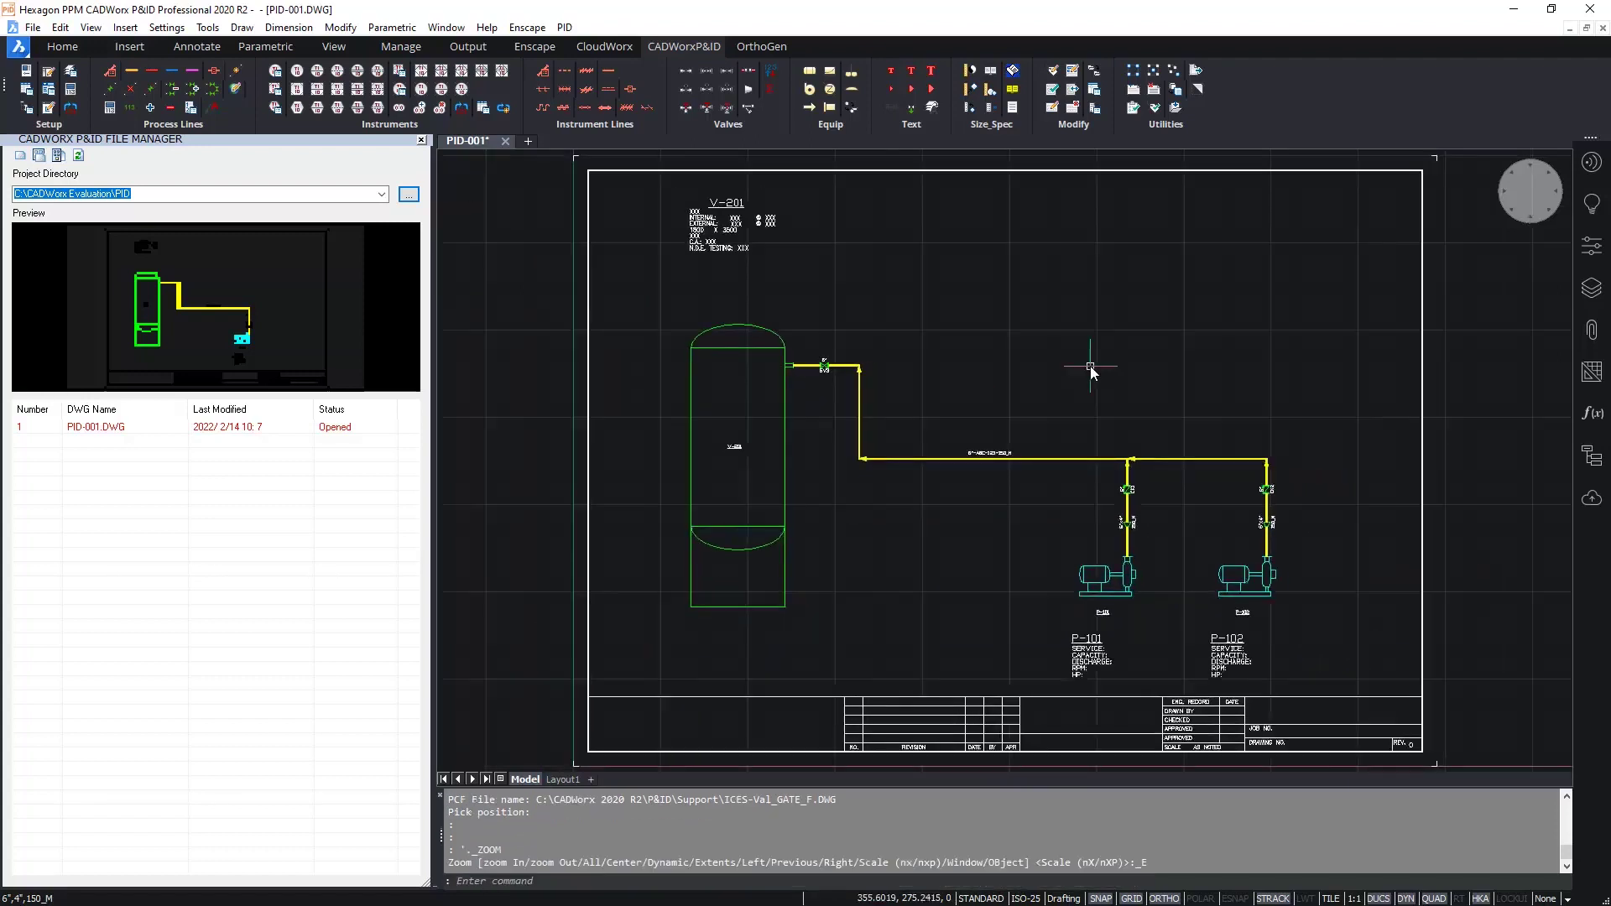